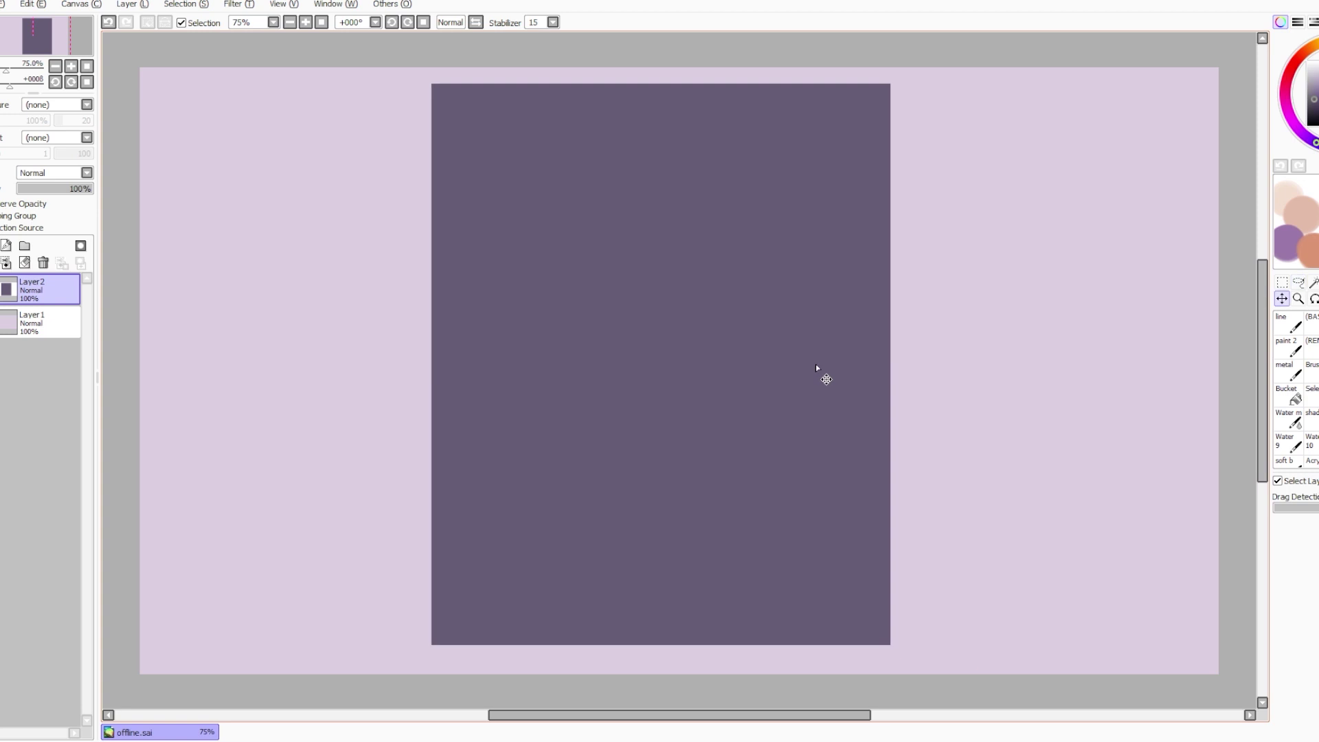
On a new layer, fill a tall narrow dark purple rectangle overlapping the large rectangle's left edge.
click(2, 245)
click(1283, 283)
drag(409, 292, 463, 477)
click(1295, 395)
click(431, 391)
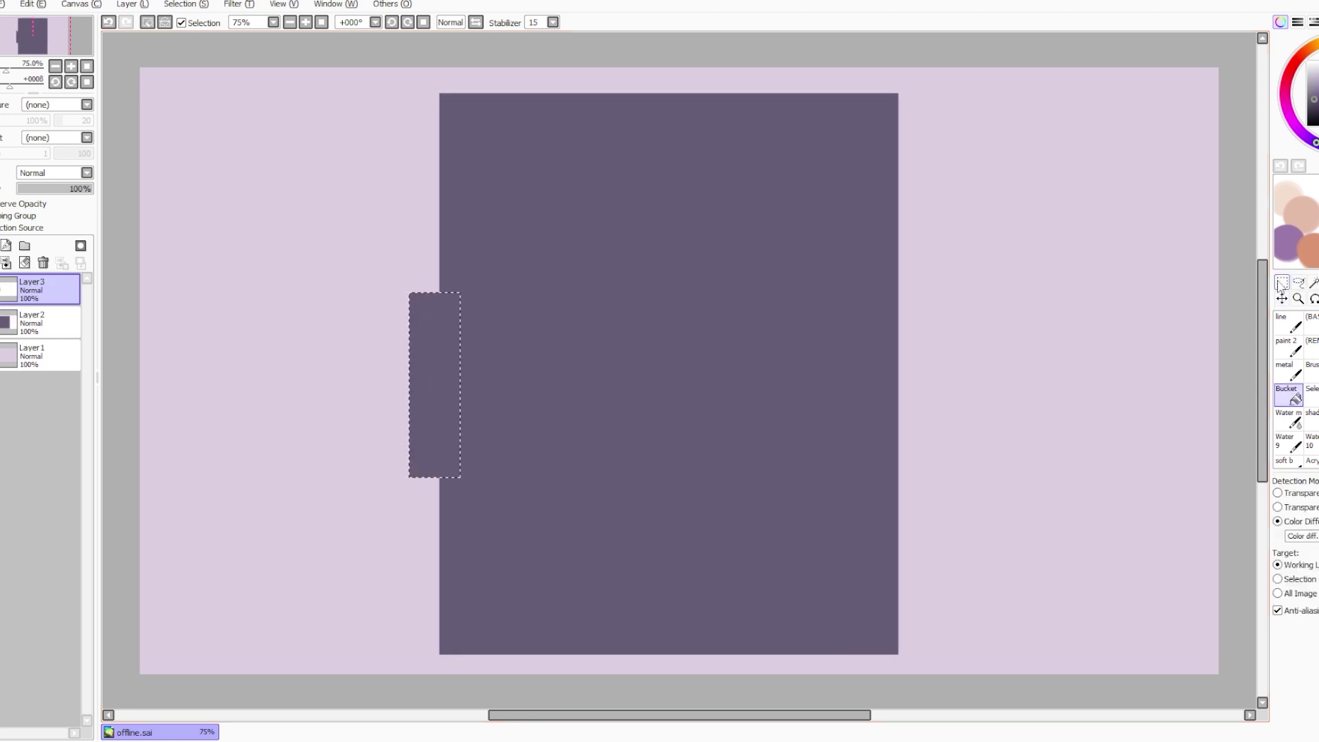
Fill a wide dark purple rectangle overlapping the large rectangle's upper-left side.
key(ctrl+d)
click(1283, 282)
drag(235, 118, 477, 254)
key(ctrl+d)
drag(221, 126, 486, 274)
key(ctrl+f)
key(ctrl+d)
On a new layer, fill a dark purple rectangle extending out from the large rectangle's lower-right side.
key(ctrl+shift+n)
click(1280, 284)
drag(867, 345, 1182, 604)
key(ctrl+f)
key(ctrl+d)
Add an empty layer on top and hide the layers of the three smaller rectangles.
key(ctrl+shift+n)
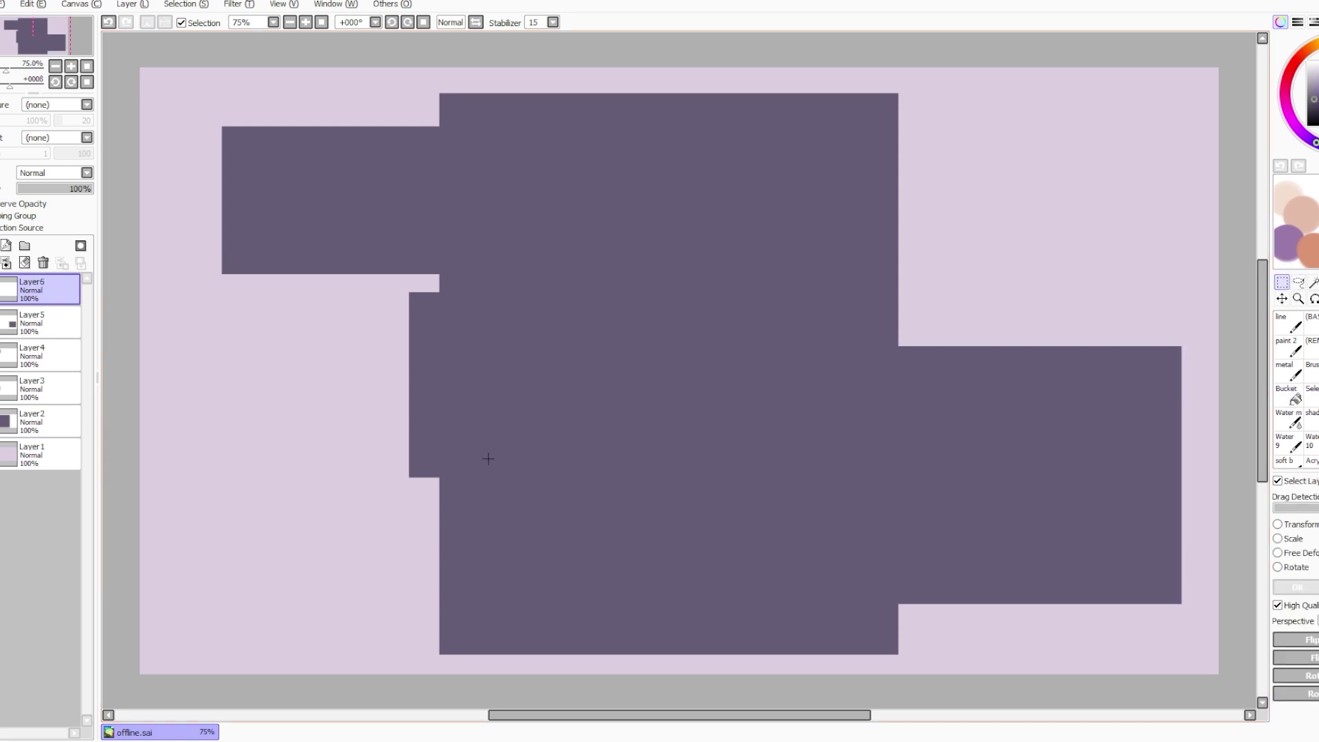
click(42, 321)
click(2, 322)
click(2, 354)
click(1, 388)
click(43, 420)
On a new layer above the large rectangle, fill an inset lighter purple panel, leaving thick top and bottom bars and thin side borders.
key(ctrl+shift+n)
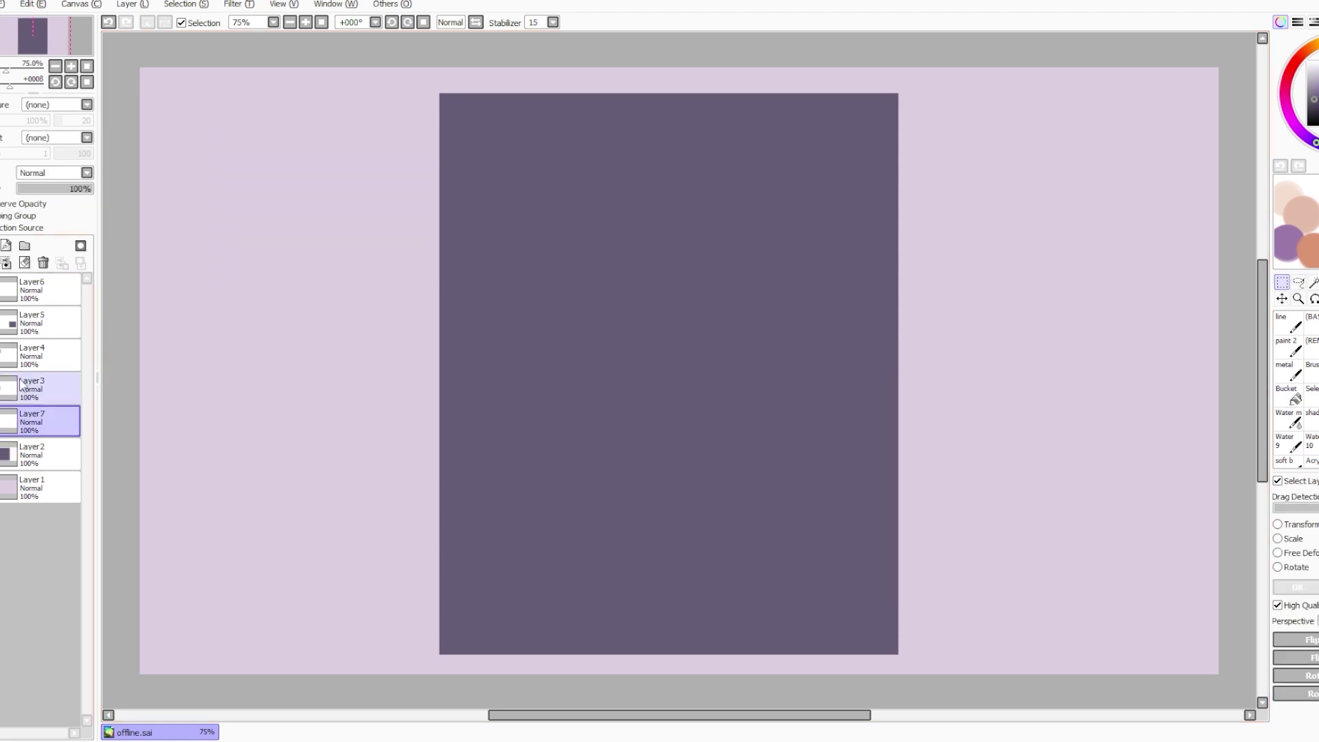
click(44, 452)
click(44, 419)
mouse_move(444, 121)
mouse_down()
mouse_move(905, 619)
mouse_move(892, 602)
mouse_up()
click(1289, 395)
click(1318, 82)
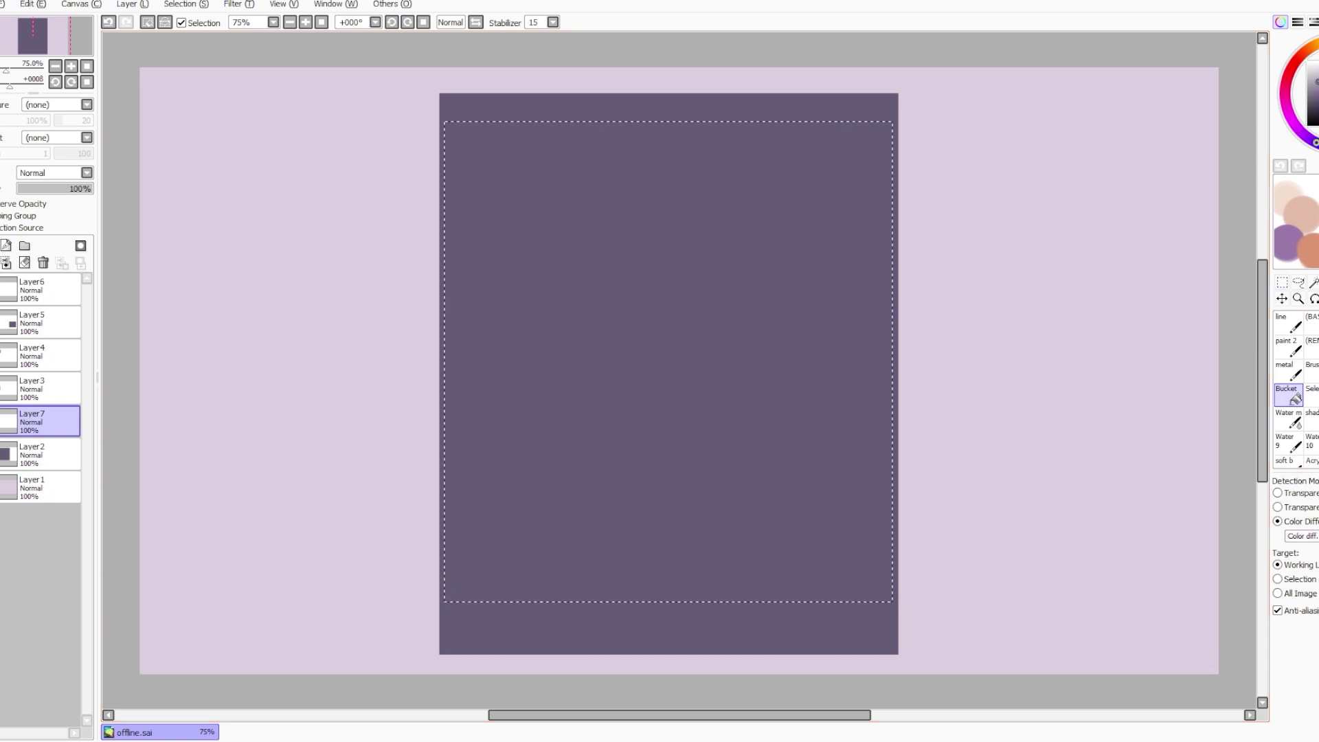
click(811, 295)
key(ctrl+d)
Show the narrow rectangle and fill an inset lighter purple panel on a new layer above it, leaving a thin border.
click(1299, 282)
click(43, 387)
click(1, 387)
key(ctrl+shift+n)
click(1282, 282)
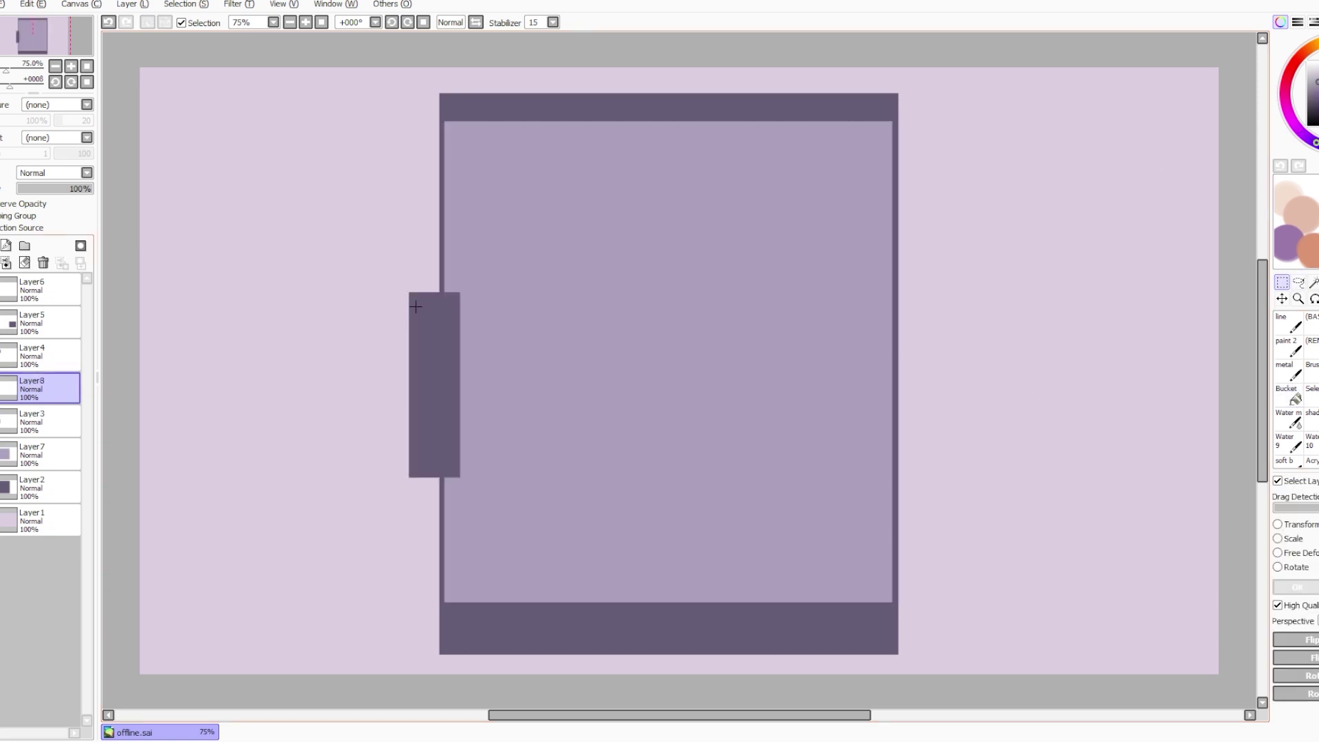
drag(414, 299, 457, 473)
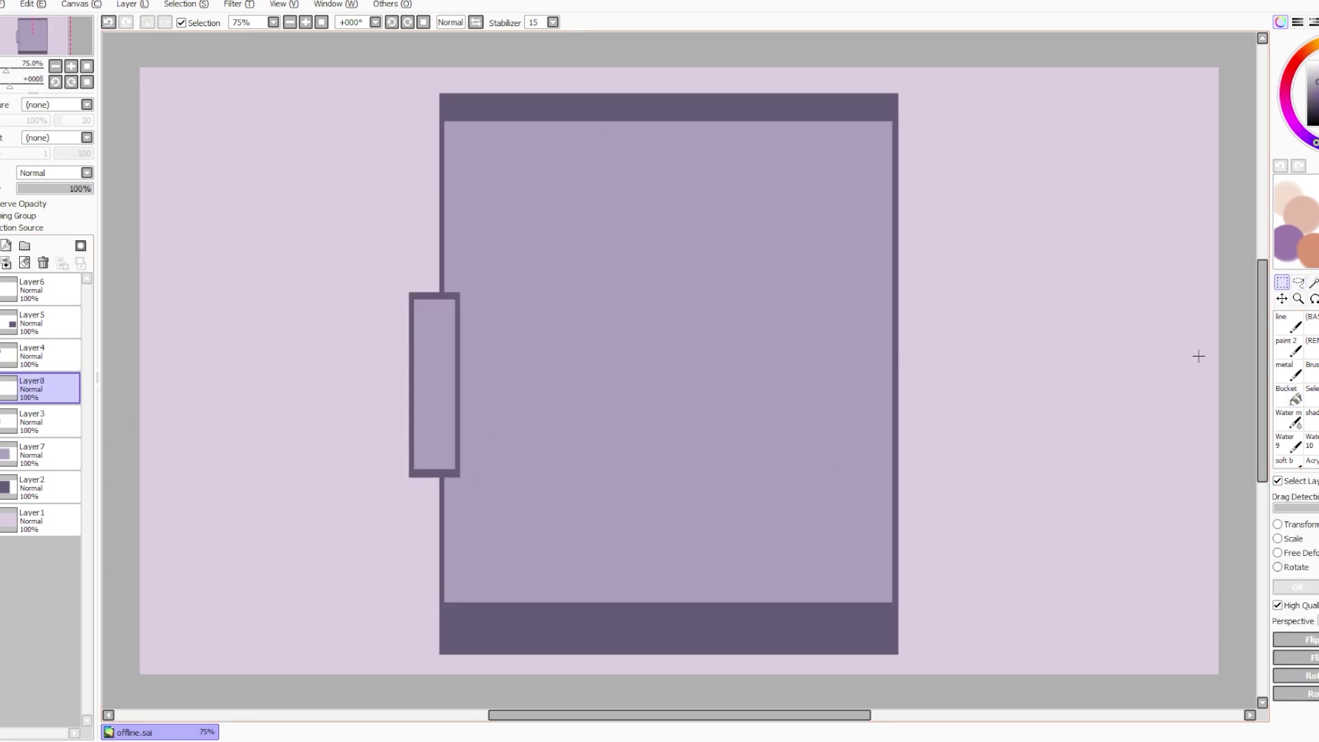
key(Return)
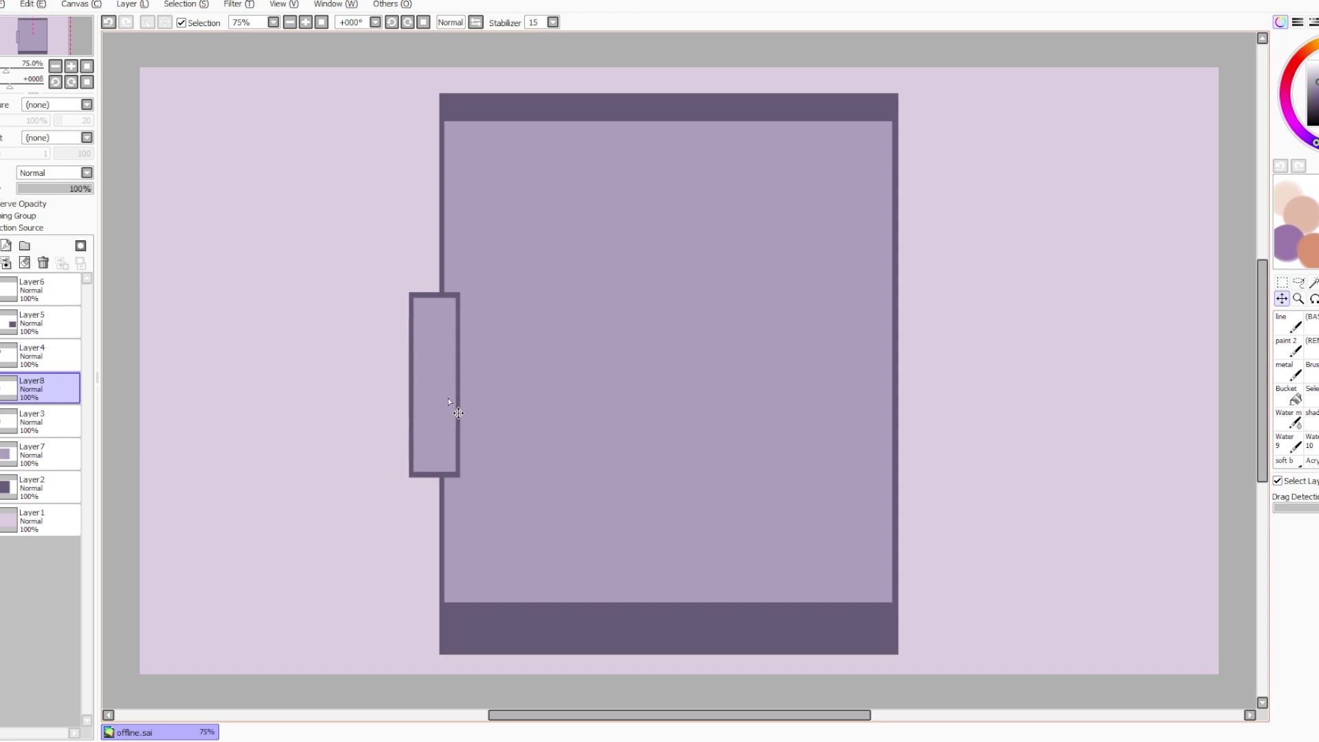
Fill the upper-left rectangle with an inset lighter purple panel on its own layer, leaving a title bar and thin borders.
key(ctrl+v)
click(1283, 283)
drag(227, 146, 483, 270)
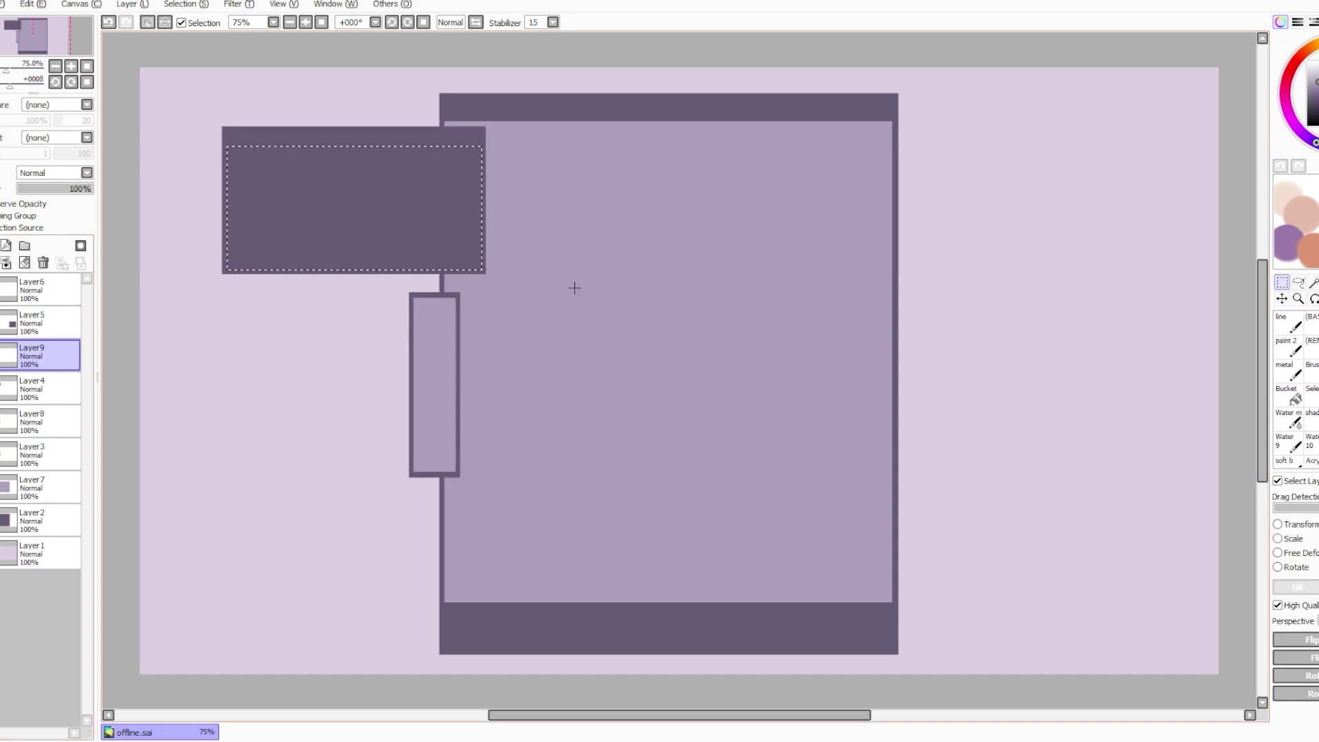
click(1295, 396)
click(447, 235)
click(1299, 282)
key(ctrl+d)
Fill the lower-right rectangle with an inset lighter purple panel on its own layer, leaving a title bar and thin borders.
click(48, 323)
click(1282, 283)
drag(873, 371, 1178, 600)
click(1295, 395)
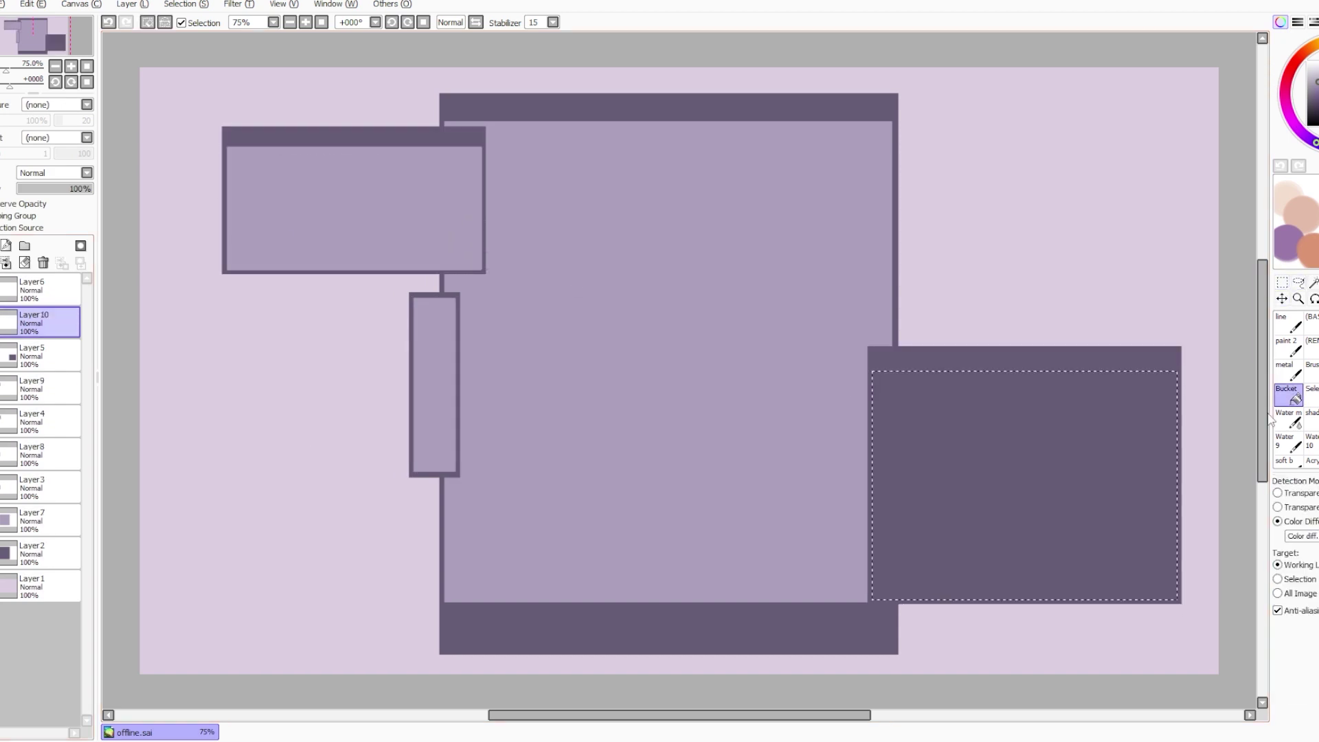
click(1134, 440)
click(1298, 282)
key(ctrl+d)
Sketch a front-facing bust in the large panel with a turtleneck collar and a diagonal garment neckline running into a centre front line.
click(41, 288)
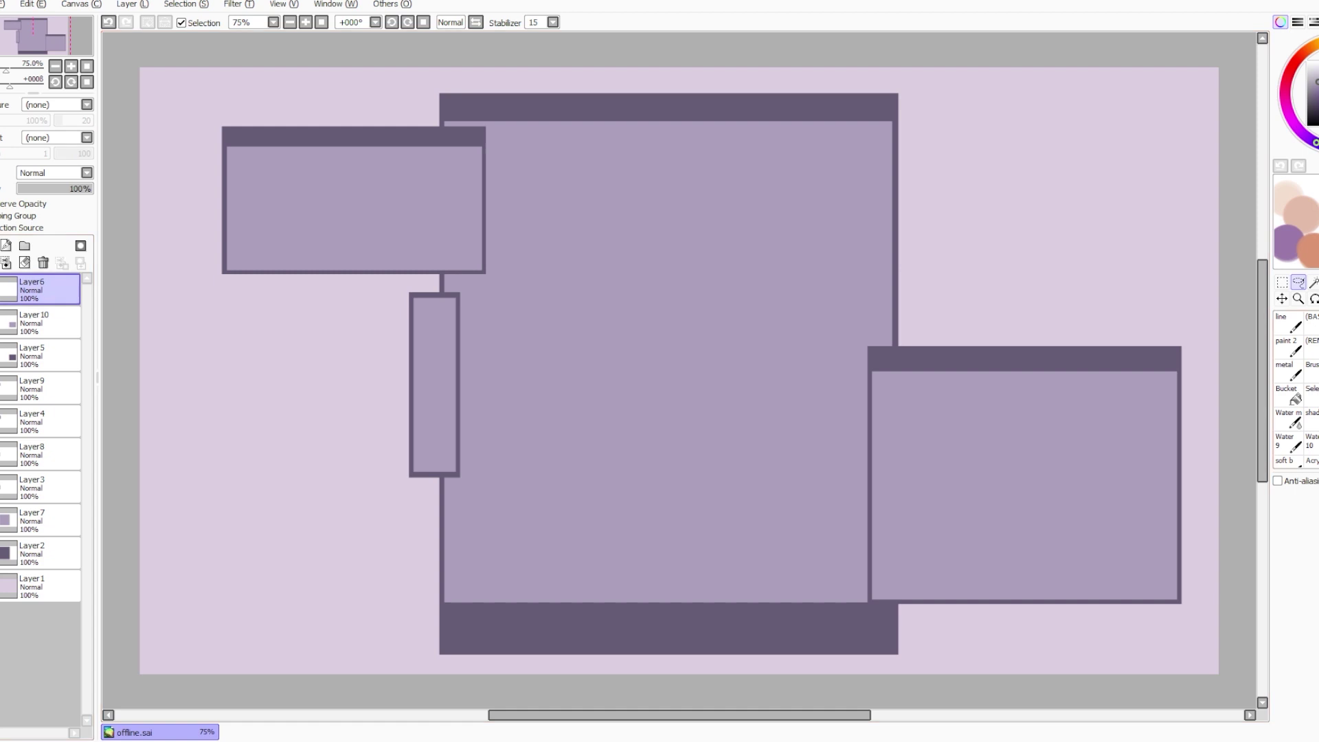
key(b)
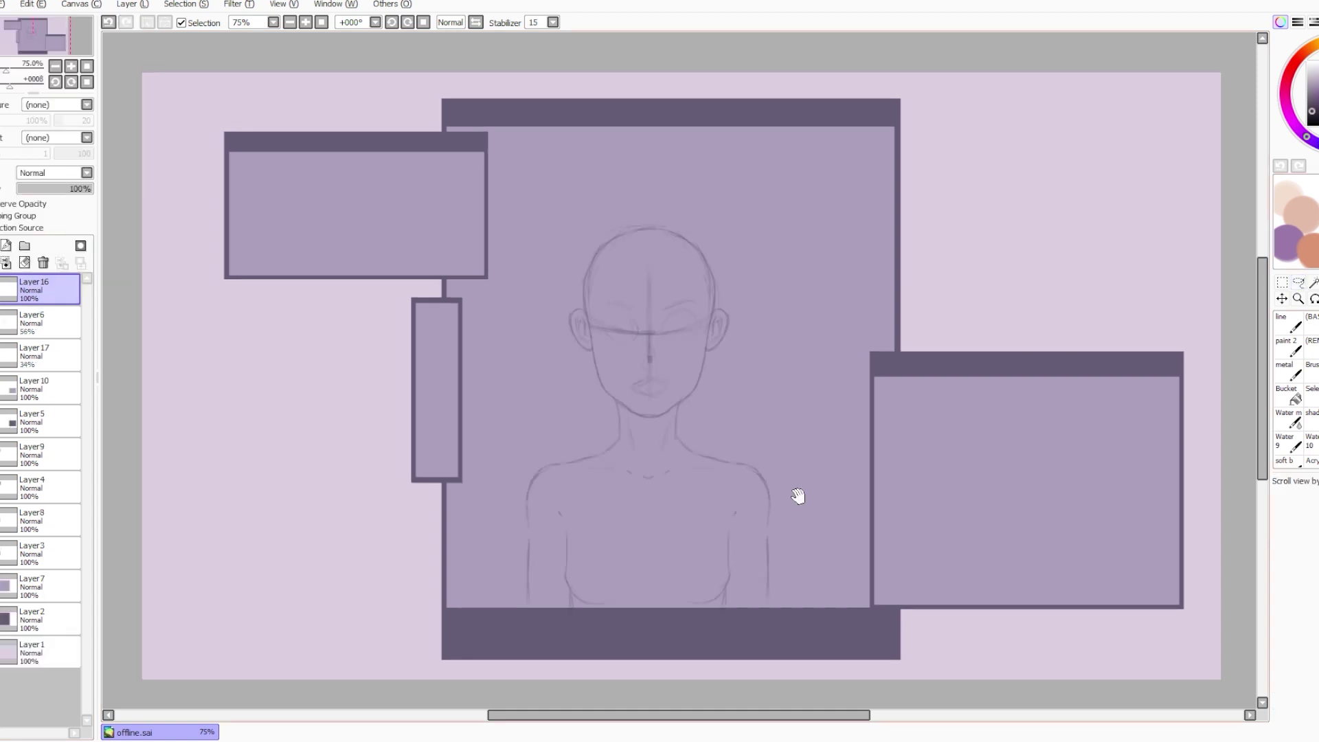
scroll(654, 492, up, 1)
drag(601, 407, 689, 446)
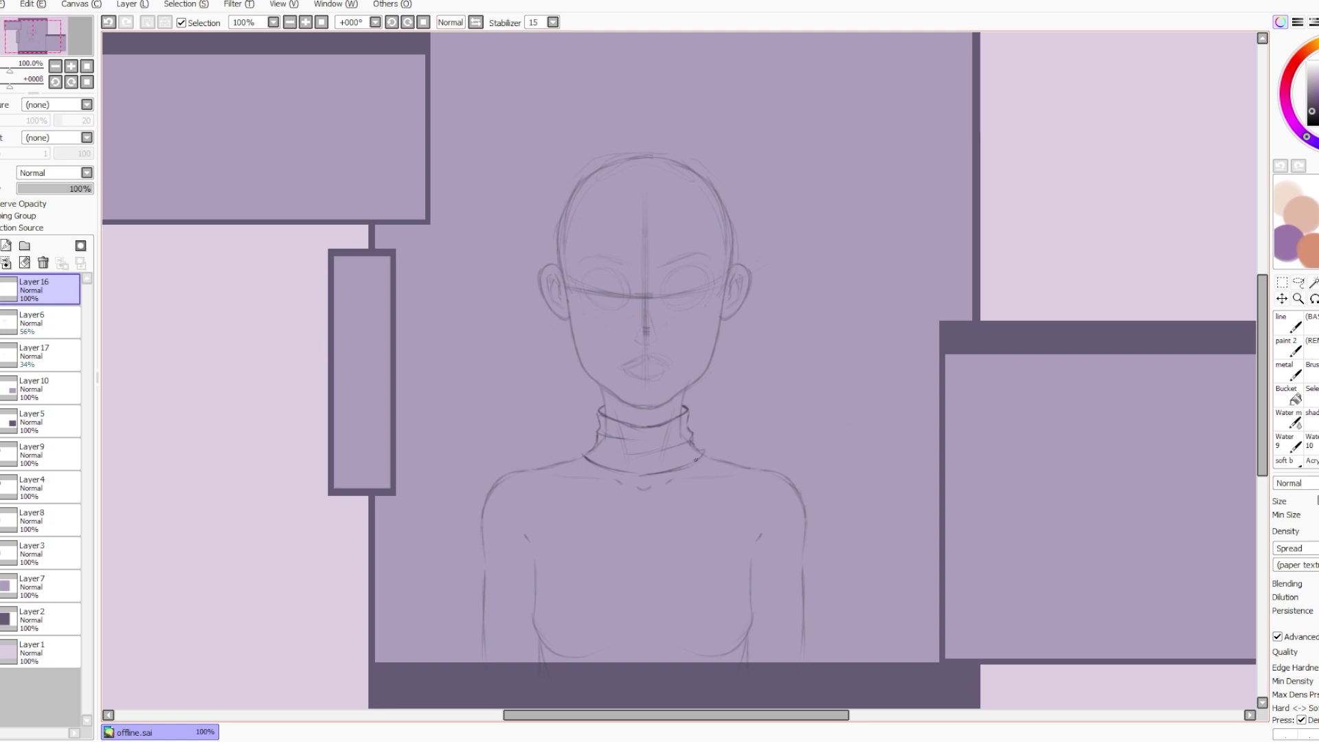
drag(583, 457, 550, 468)
mouse_move(707, 458)
mouse_down()
mouse_move(732, 450)
mouse_move(645, 522)
mouse_move(636, 631)
mouse_up()
On a new layer, sketch the opposite side of the V-neckline and a wide collar band with ribbing, checking it in mirrored view.
click(1, 246)
key(h)
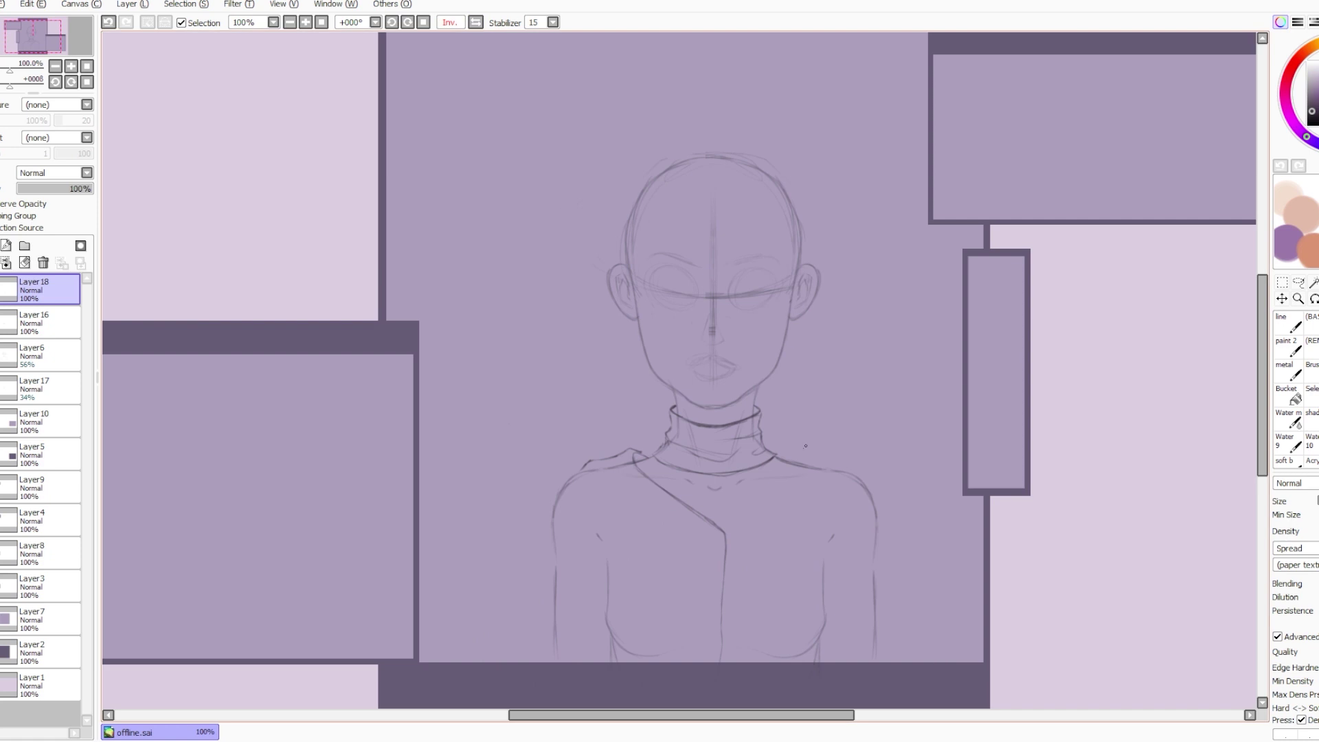
drag(799, 456, 734, 521)
drag(585, 486, 714, 576)
mouse_move(725, 572)
mouse_down()
mouse_move(783, 543)
mouse_move(852, 474)
mouse_move(777, 528)
mouse_up()
drag(839, 455, 808, 485)
key(h)
drag(650, 530, 643, 567)
drag(698, 503, 680, 545)
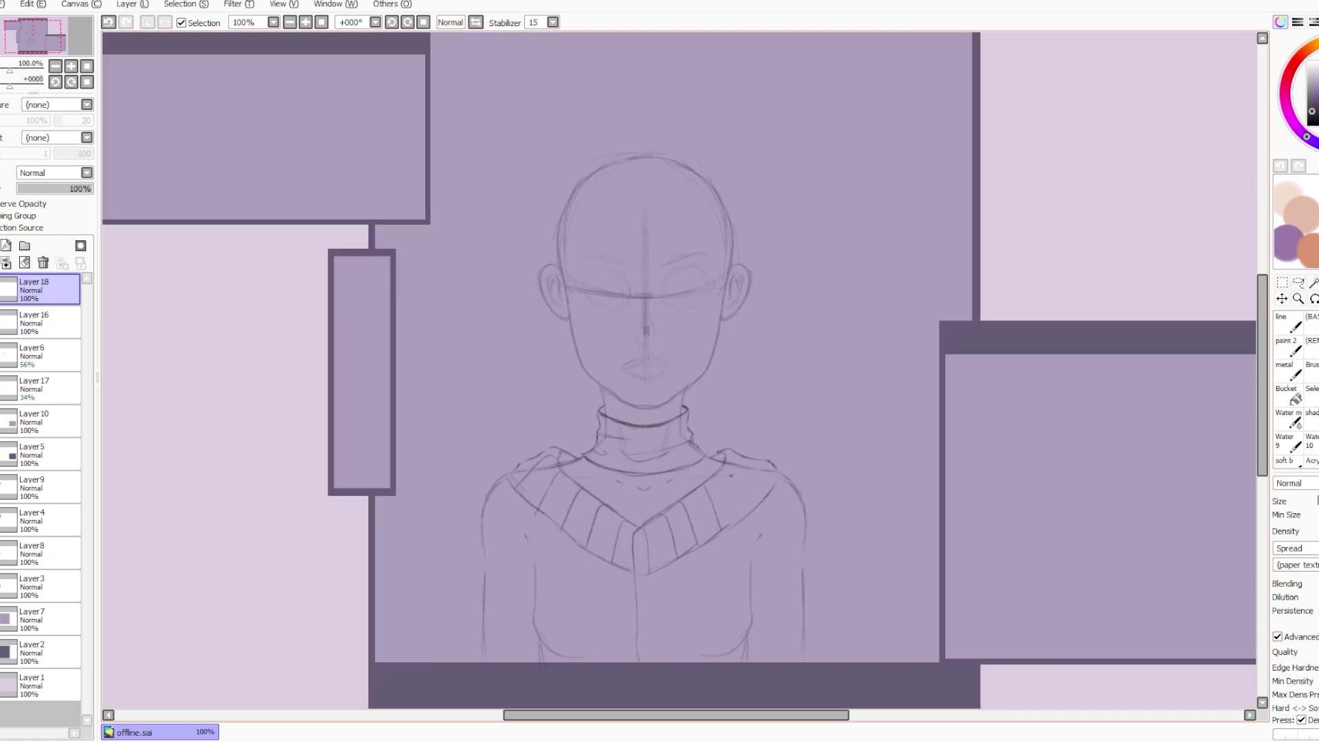
Finish the collar's ribbing and shoulder folds and sketch the buttoned placket down the shirt's front.
drag(745, 471, 721, 512)
drag(773, 457, 739, 495)
drag(650, 573, 654, 662)
drag(647, 590, 645, 592)
Sketch the underarm folds and the puffed shoulder sleeves with loose lower sleeves on both arms.
drag(517, 526, 532, 569)
drag(763, 525, 751, 619)
mouse_move(798, 486)
mouse_down()
mouse_move(816, 556)
mouse_move(891, 541)
mouse_up()
key(h)
drag(894, 549, 912, 670)
key(ctrl+z)
key(h)
drag(825, 557, 846, 668)
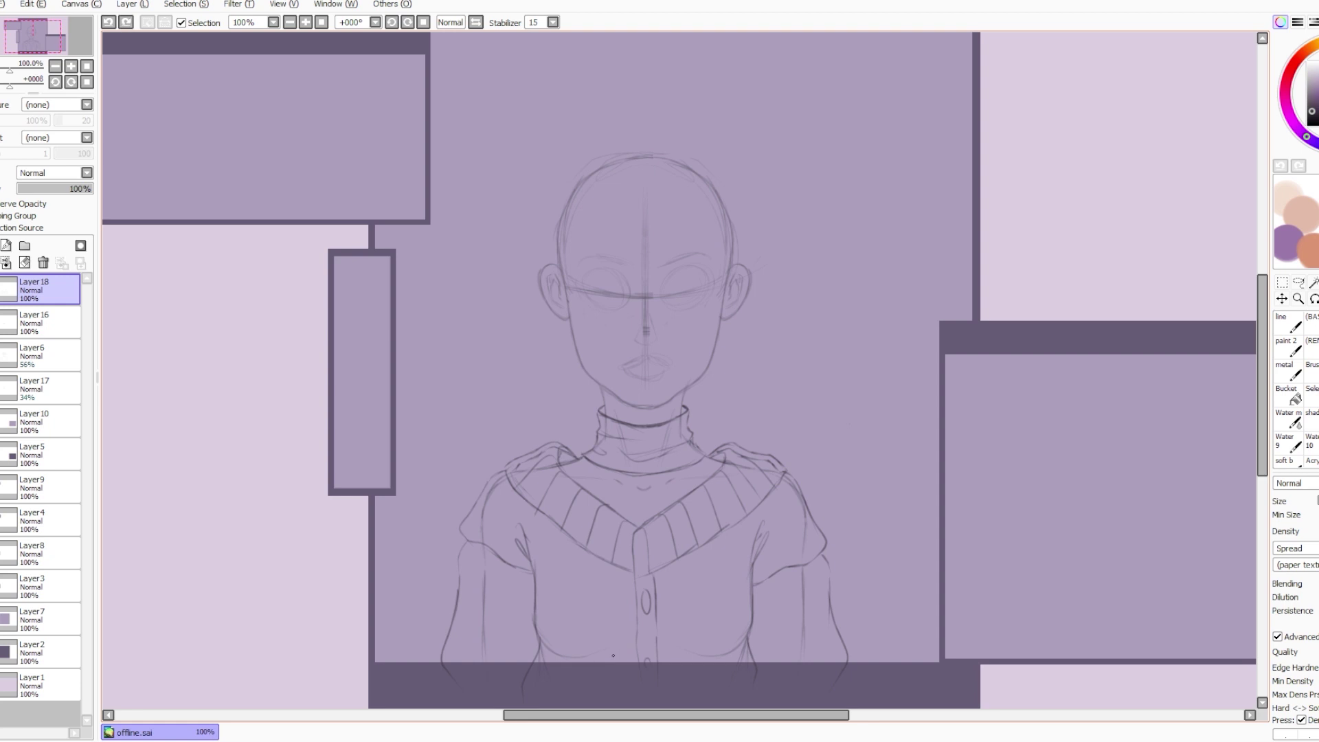
Sketch large polka dots across the shirt's front and sleeves.
mouse_move(689, 618)
mouse_down()
mouse_move(667, 631)
mouse_move(693, 558)
mouse_up()
drag(735, 655, 746, 612)
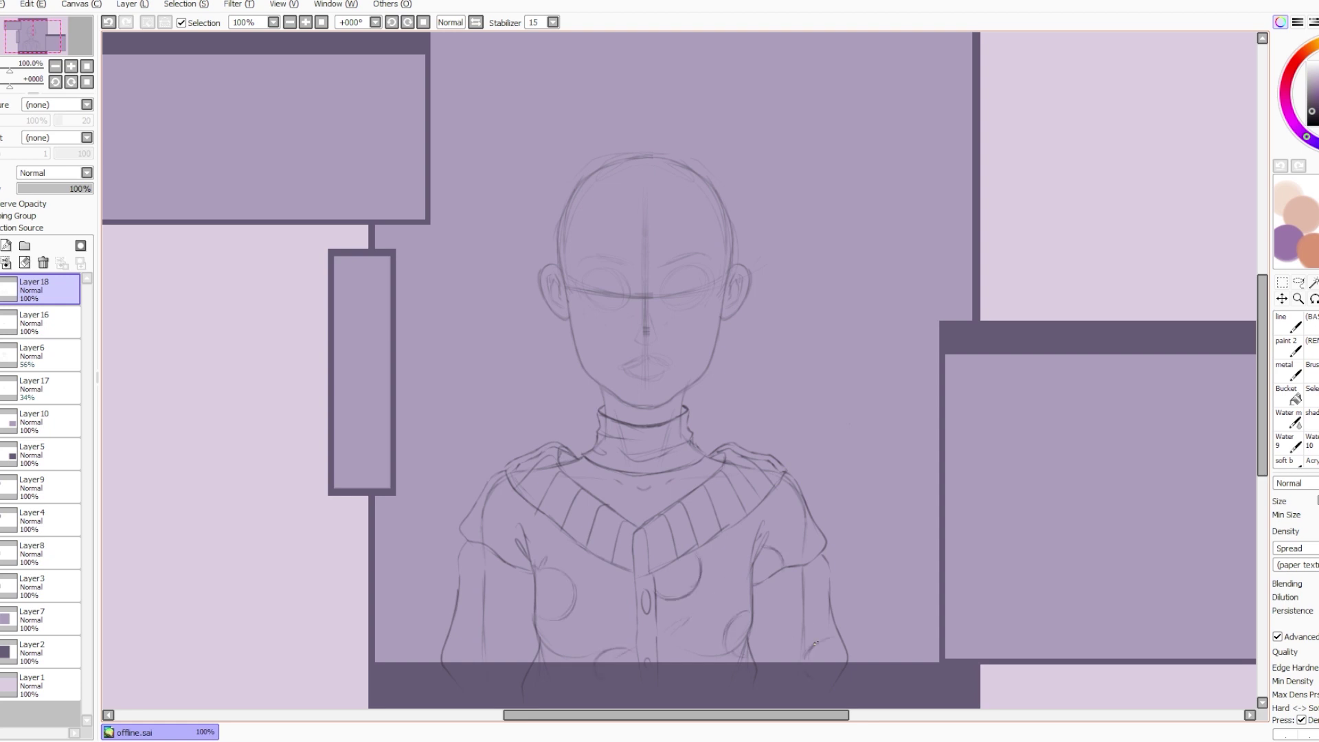
drag(455, 623, 456, 624)
drag(496, 556, 498, 558)
drag(481, 501, 485, 530)
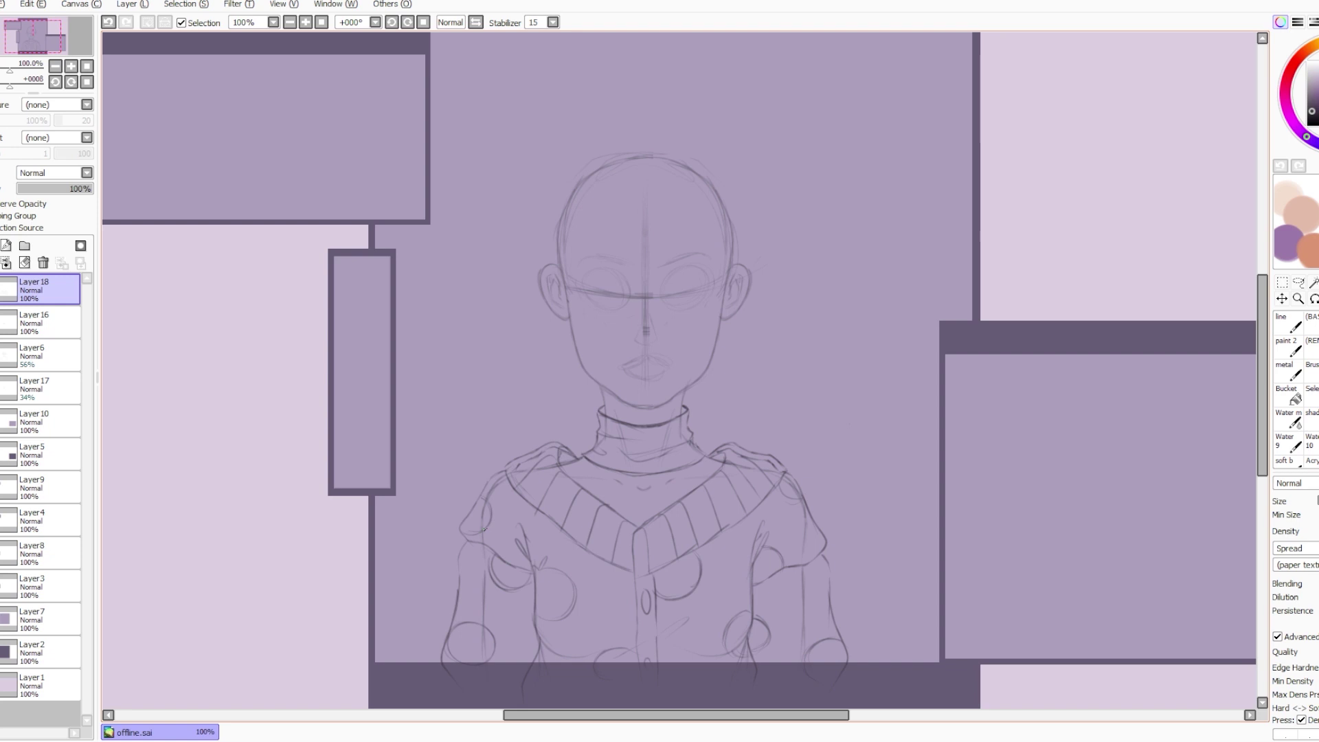
drag(628, 572, 632, 587)
Sketch the nose on a new layer over the face guidelines.
click(6, 245)
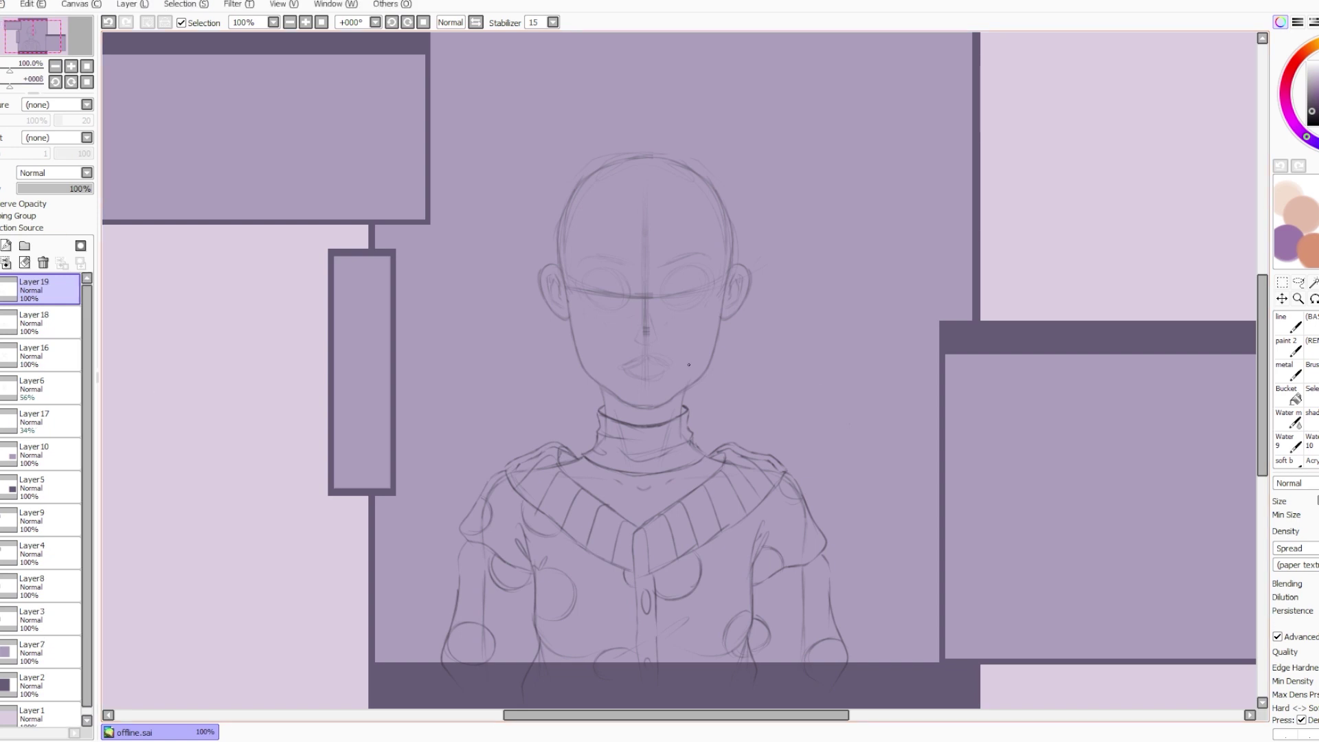
drag(987, 382, 987, 451)
key(Page_Up)
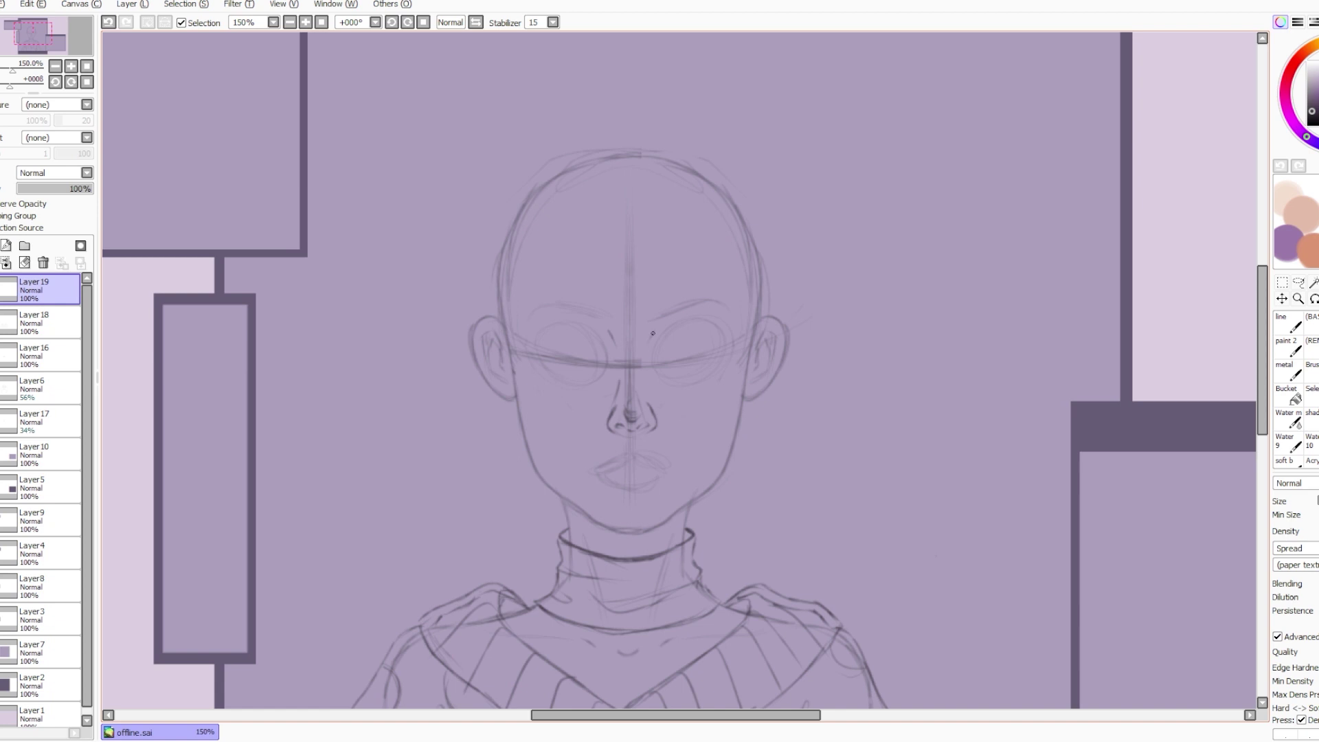
On a new layer, sketch the open eye on the face's right side with winged upper lid, iris and eyebrow.
click(2, 245)
mouse_move(659, 360)
mouse_down()
mouse_move(708, 341)
mouse_move(673, 346)
mouse_move(699, 334)
mouse_move(671, 346)
mouse_move(747, 332)
mouse_up()
key(ctrl+z)
key(ctrl+z)
drag(701, 338, 743, 335)
drag(664, 362, 734, 337)
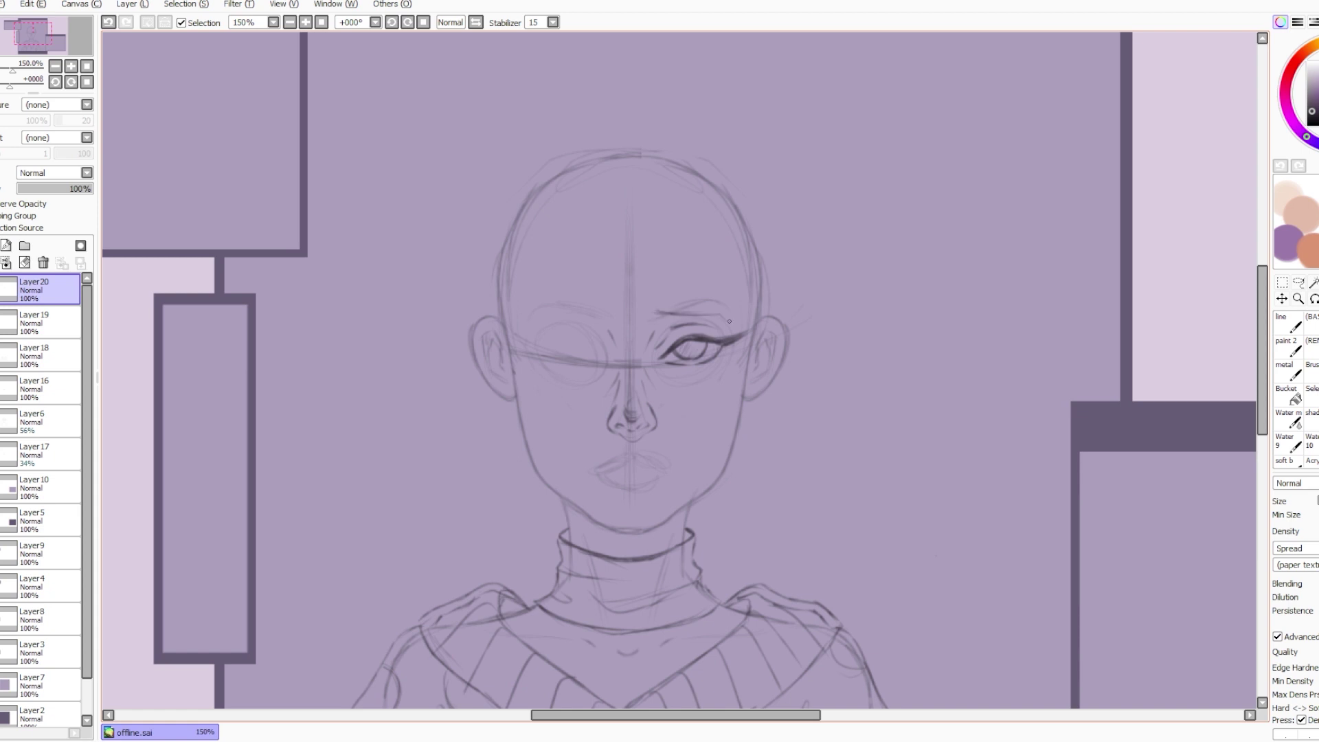
drag(655, 317, 733, 301)
mouse_move(654, 318)
mouse_down()
mouse_move(715, 294)
mouse_move(736, 310)
mouse_up()
Sketch the closed winking eye and its eyebrow on the other side of the face, using the mirrored view.
key(h)
mouse_move(758, 362)
mouse_down()
mouse_move(835, 347)
mouse_move(779, 355)
mouse_move(809, 336)
mouse_up()
key(ctrl+z)
key(ctrl+z)
mouse_move(782, 338)
mouse_down()
mouse_move(812, 337)
mouse_move(823, 313)
mouse_move(834, 324)
mouse_up()
key(ctrl+z)
drag(760, 329, 801, 317)
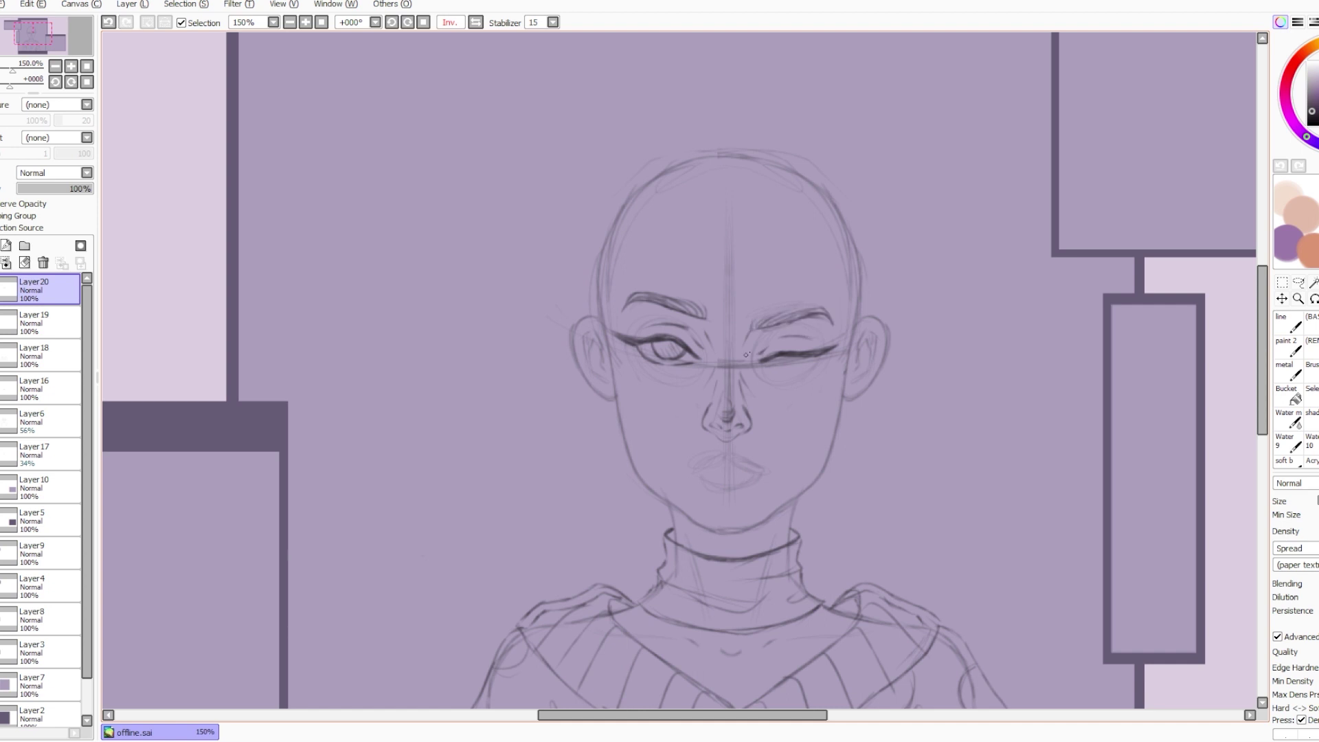
key(h)
drag(607, 329, 527, 322)
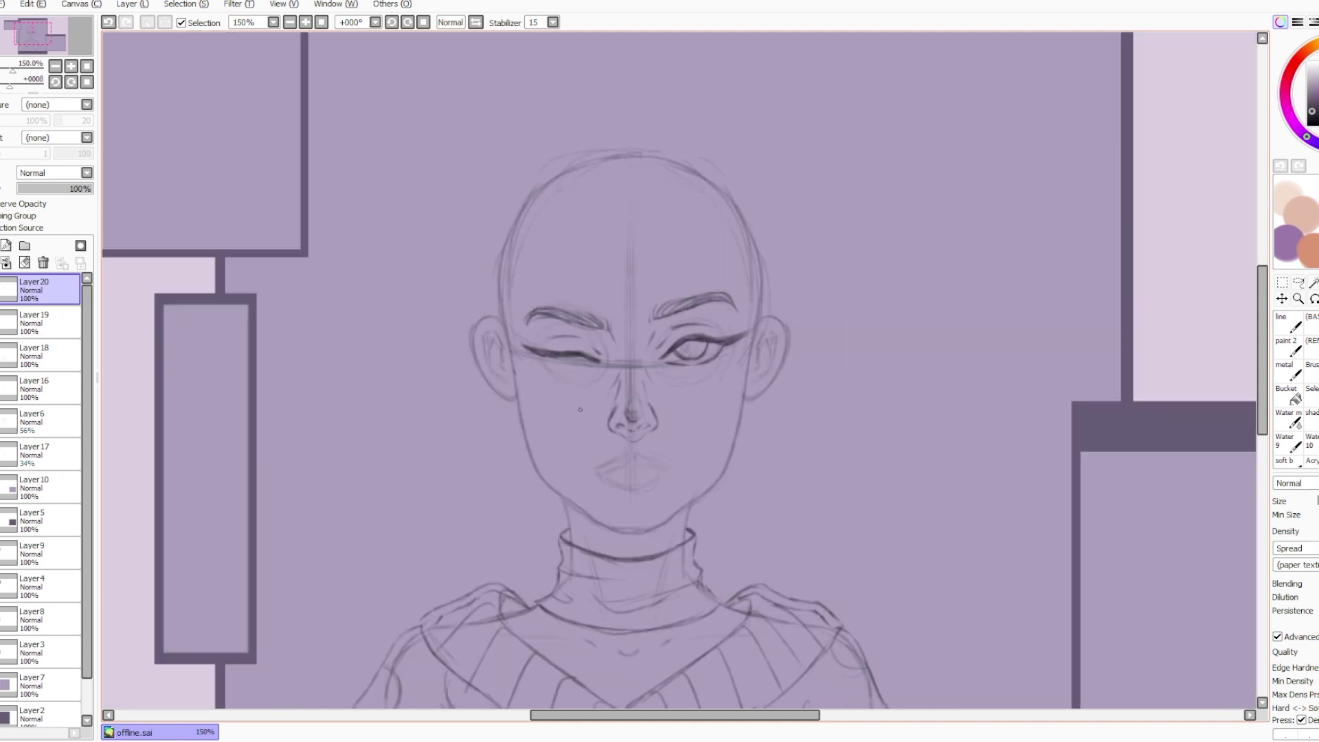
On a new layer, sketch the closed lips with upturned mouth corners.
key(ctrl+shift+n)
drag(589, 464, 642, 459)
key(ctrl+z)
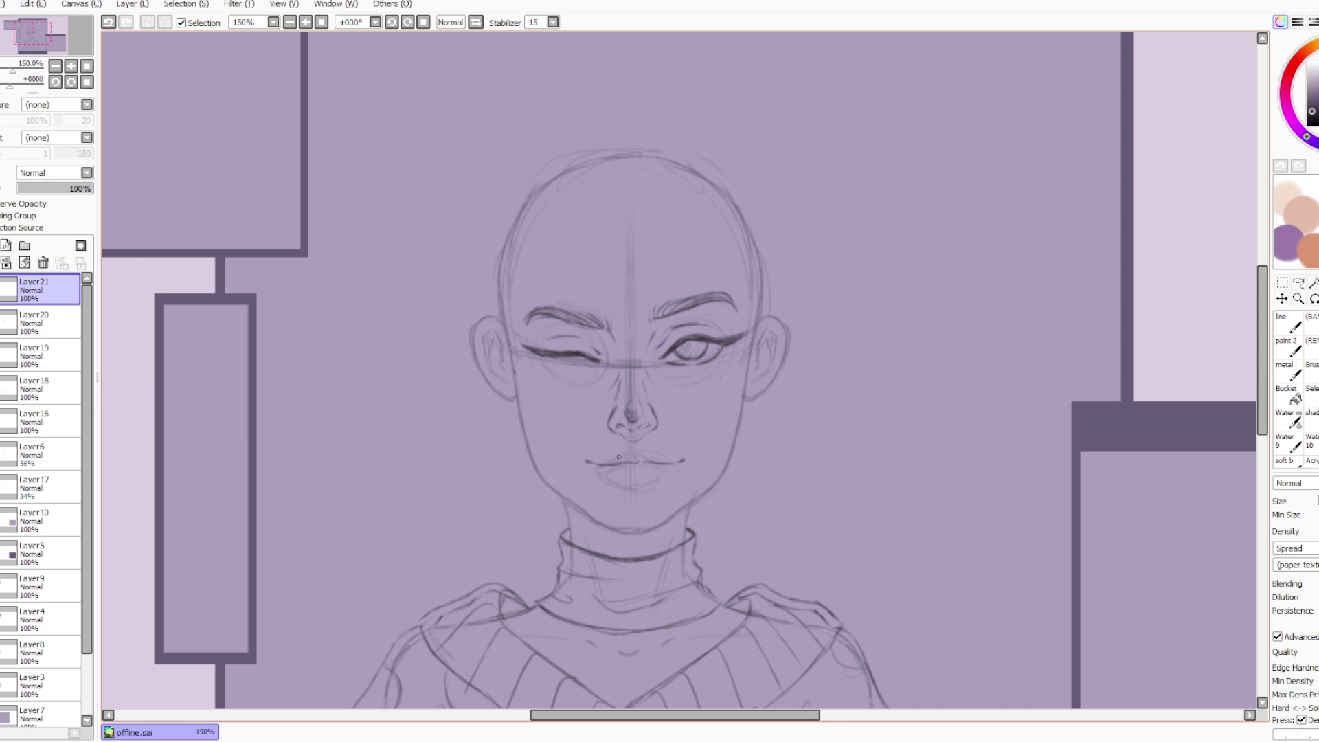
key(ctrl+z)
mouse_move(598, 470)
mouse_down()
mouse_move(671, 471)
mouse_move(634, 450)
mouse_up()
On a new layer, sketch the hair section at the crown and a long strand framing the face's right side.
scroll(647, 356, down, 2)
drag(648, 357, 640, 309)
scroll(641, 309, up, 1)
key(ctrl+shift+n)
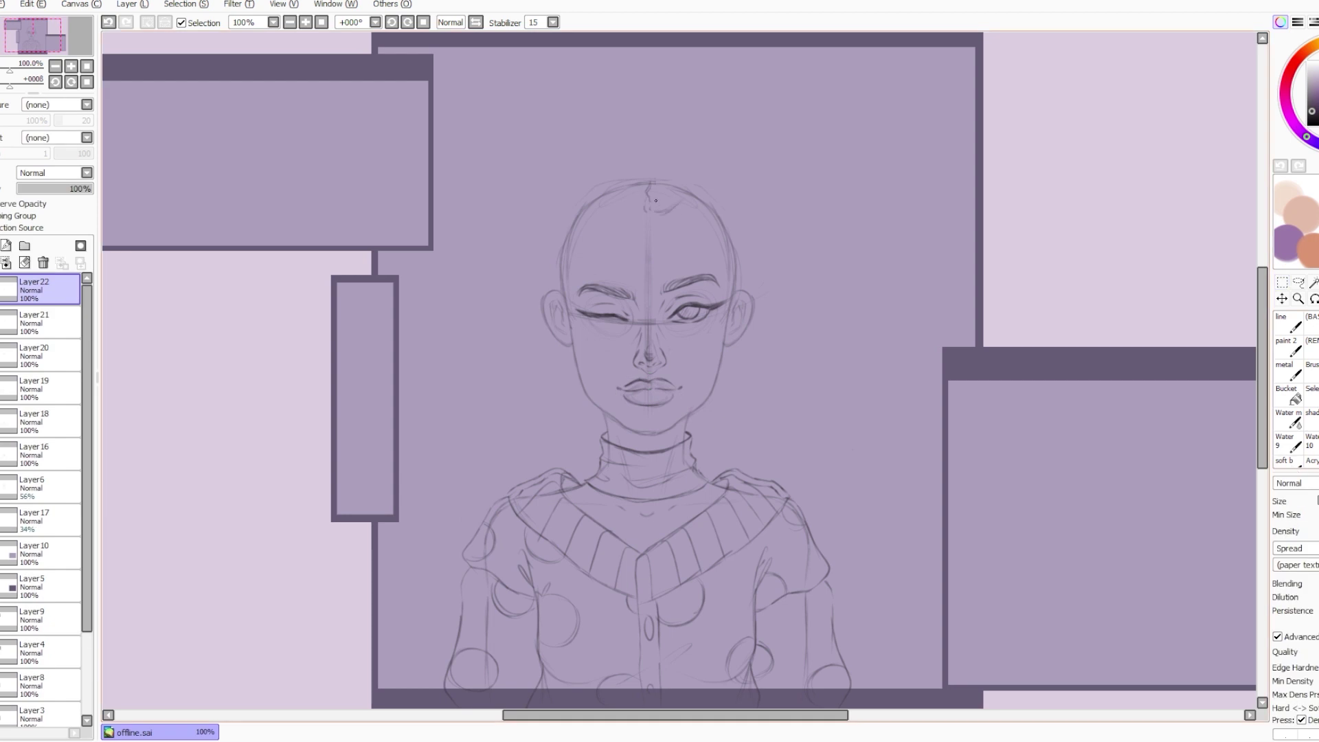
key(ctrl+z)
key(ctrl+z)
mouse_move(652, 174)
mouse_down()
mouse_move(676, 173)
mouse_move(670, 217)
mouse_up()
mouse_move(688, 180)
mouse_down()
mouse_move(670, 206)
mouse_move(708, 378)
mouse_up()
key(ctrl+z)
drag(662, 216, 715, 382)
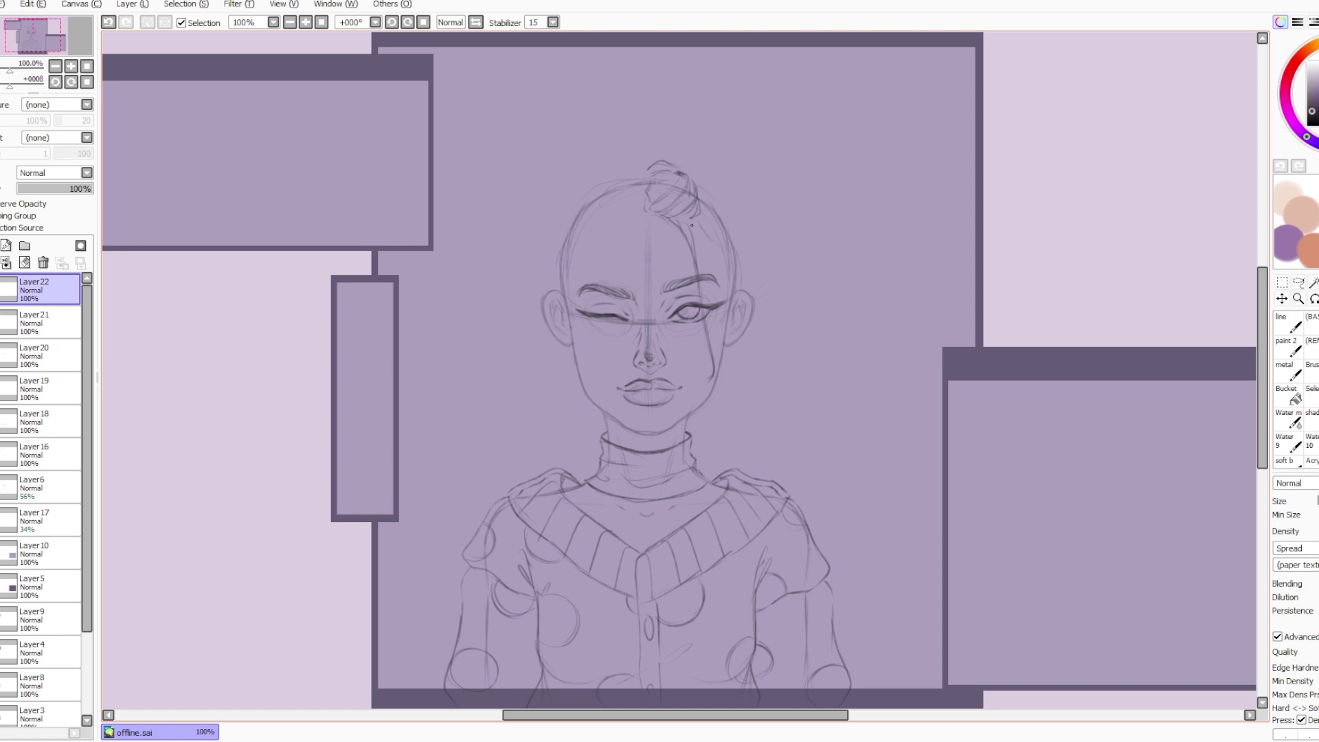
Redraw the face-framing strand and sketch the chin-length hair outline on the right side.
key(ctrl+z)
drag(701, 219, 708, 425)
drag(731, 344, 711, 426)
drag(748, 337, 736, 426)
mouse_move(700, 196)
mouse_down()
mouse_move(759, 344)
mouse_move(756, 420)
mouse_up()
key(ctrl+z)
Add a small knot at the top of the head and braided sections down the outer edge of the hair.
mouse_move(683, 167)
mouse_down()
mouse_move(725, 195)
mouse_move(743, 231)
mouse_up()
key(ctrl+z)
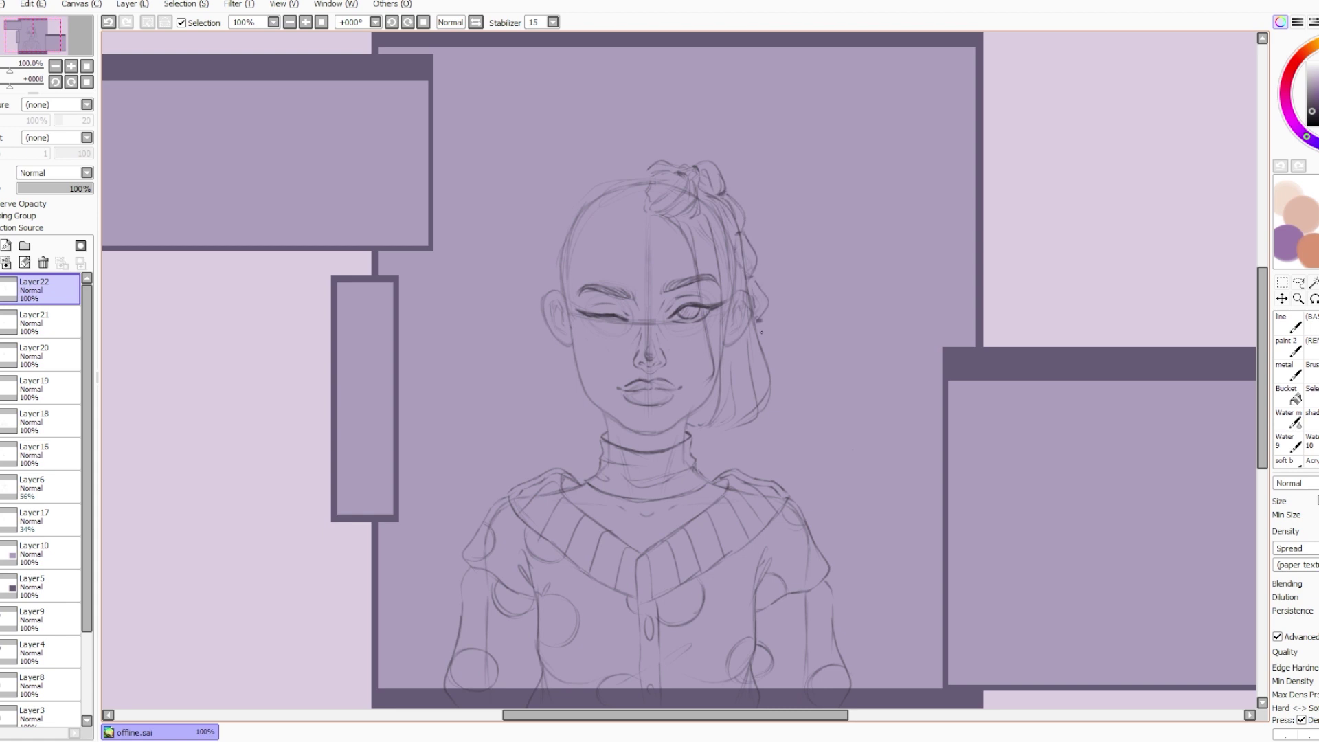
drag(759, 326, 761, 348)
key(ctrl+z)
mouse_move(761, 323)
mouse_down()
mouse_move(776, 340)
mouse_move(768, 354)
mouse_up()
mouse_move(760, 325)
mouse_down()
mouse_move(778, 396)
mouse_move(676, 395)
mouse_up()
Copy the half hairstyle, mirror it onto the other side of the head and merge both halves.
key(ctrl+c)
key(ctrl+v)
key(ctrl+h)
key(ctrl+e)
Free-deform the hair to be wider at the top and narrower at the bottom, and refine the strands beside the face.
key(ctrl+t)
drag(507, 157, 500, 157)
drag(789, 157, 794, 156)
drag(507, 435, 517, 434)
drag(788, 434, 778, 435)
drag(516, 434, 516, 431)
drag(500, 156, 499, 161)
drag(794, 156, 796, 160)
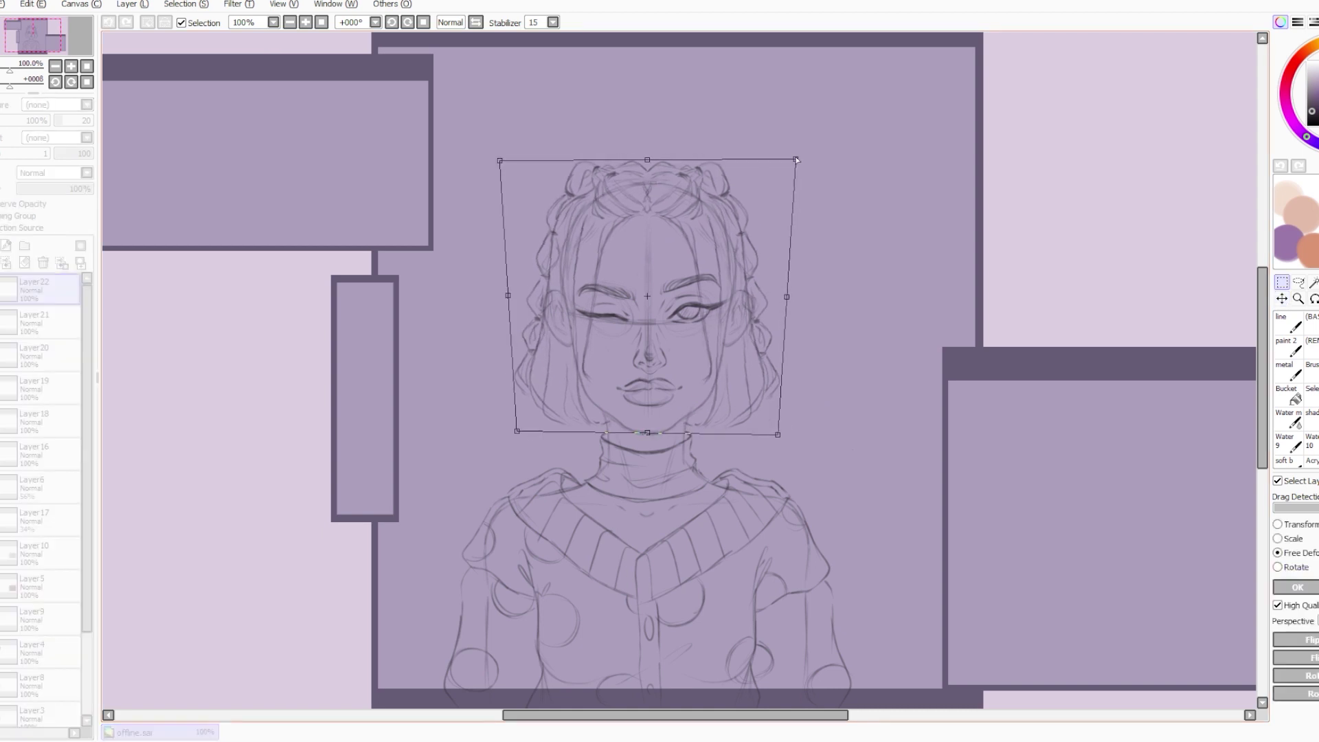
key(Return)
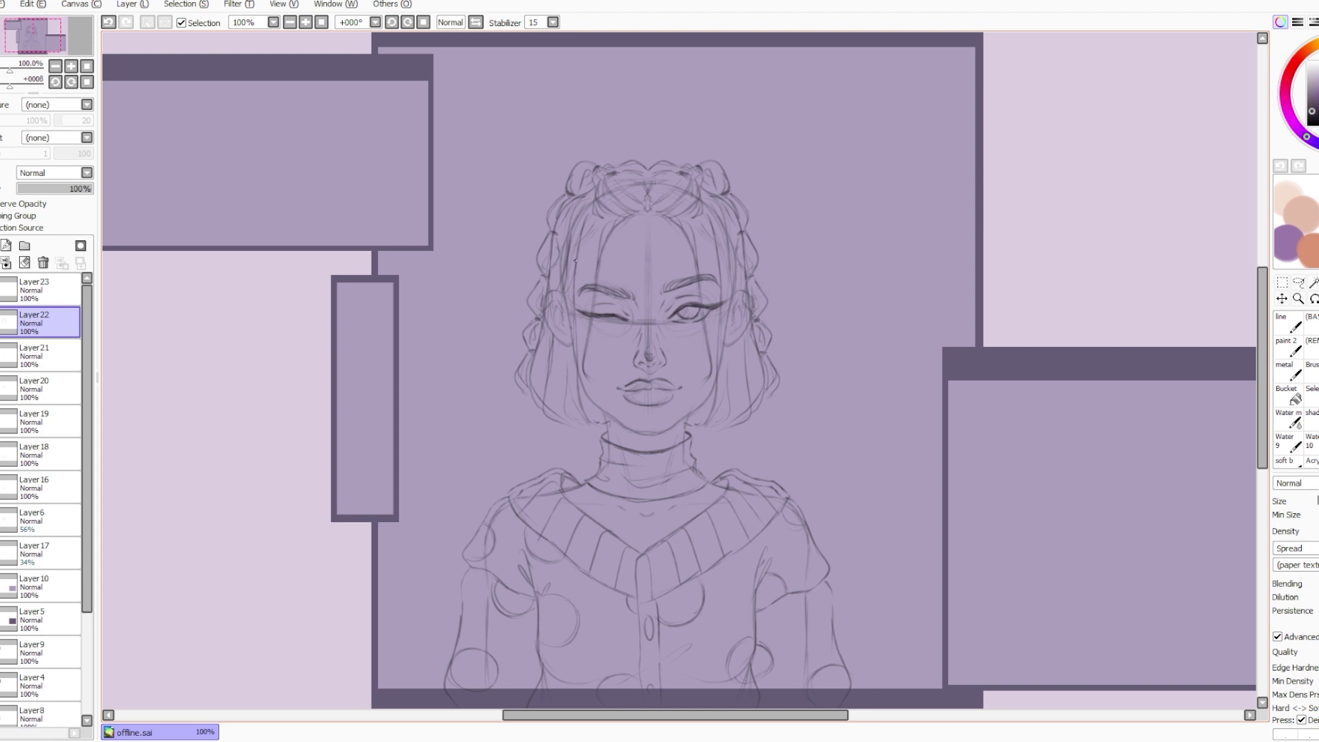
drag(586, 232, 581, 418)
drag(735, 282, 749, 387)
On the top layer, sketch a dangling earring with a long pointed blade-shaped pendant beside the face's left side.
click(42, 289)
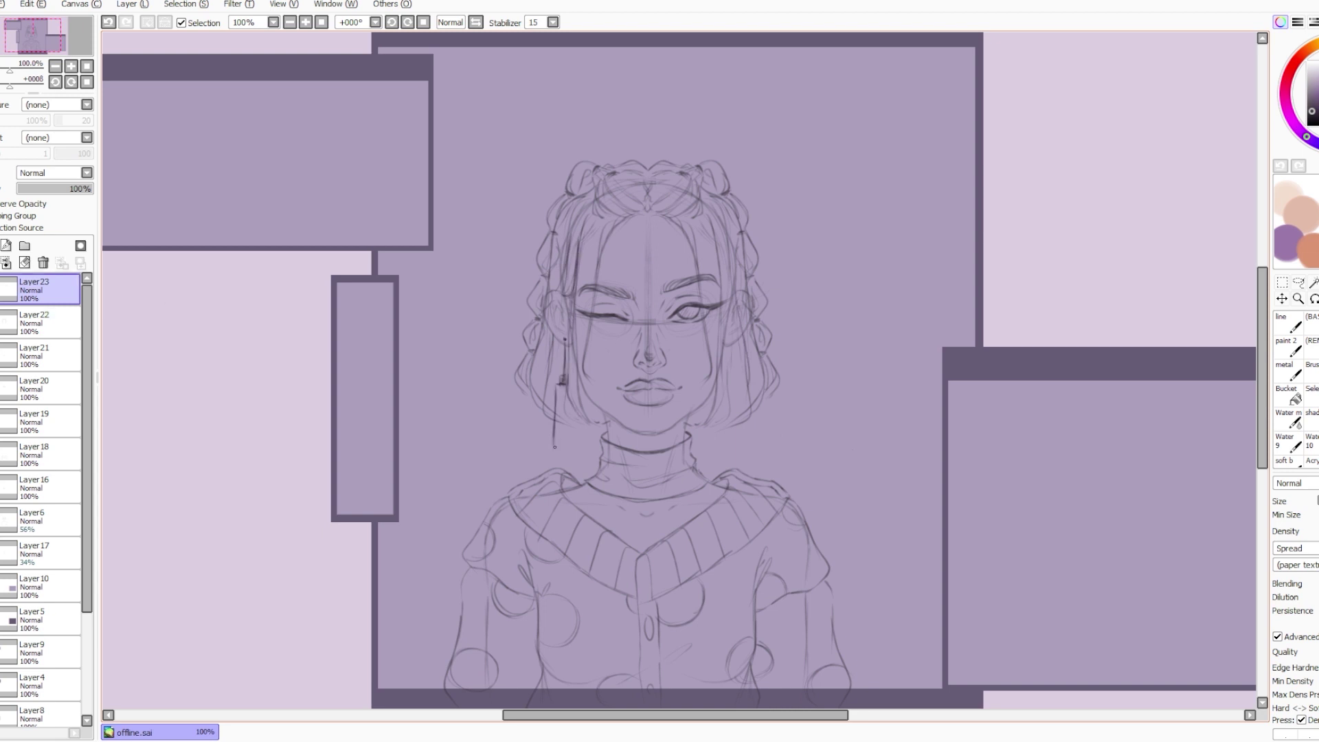
key(ctrl+z)
mouse_move(555, 447)
mouse_down()
mouse_move(575, 385)
mouse_move(576, 448)
mouse_up()
key(ctrl+z)
key(ctrl+z)
drag(554, 385, 575, 454)
Duplicate the earring as a mirrored copy on the other ear and erase the parts overlapping the hair.
key(ctrl+j)
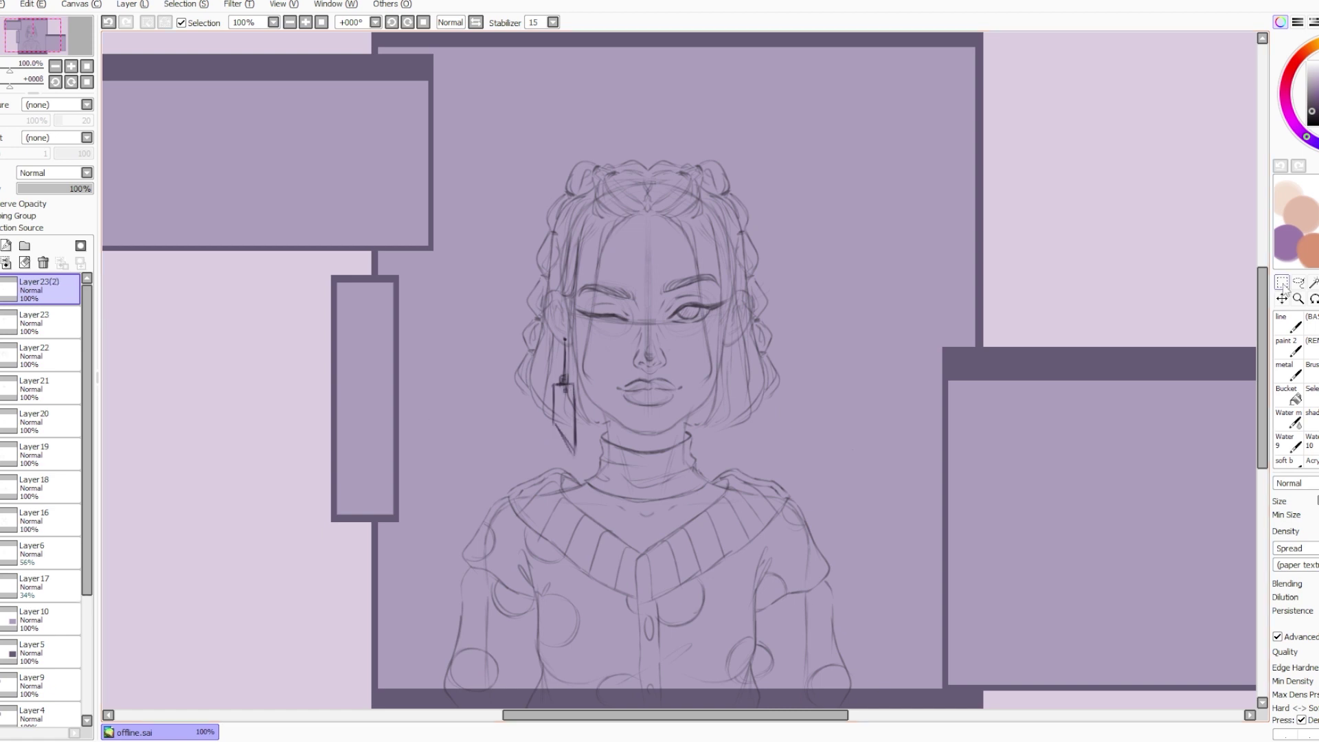
click(1282, 299)
drag(799, 398, 740, 399)
click(1312, 390)
drag(731, 335, 723, 398)
drag(736, 378, 742, 414)
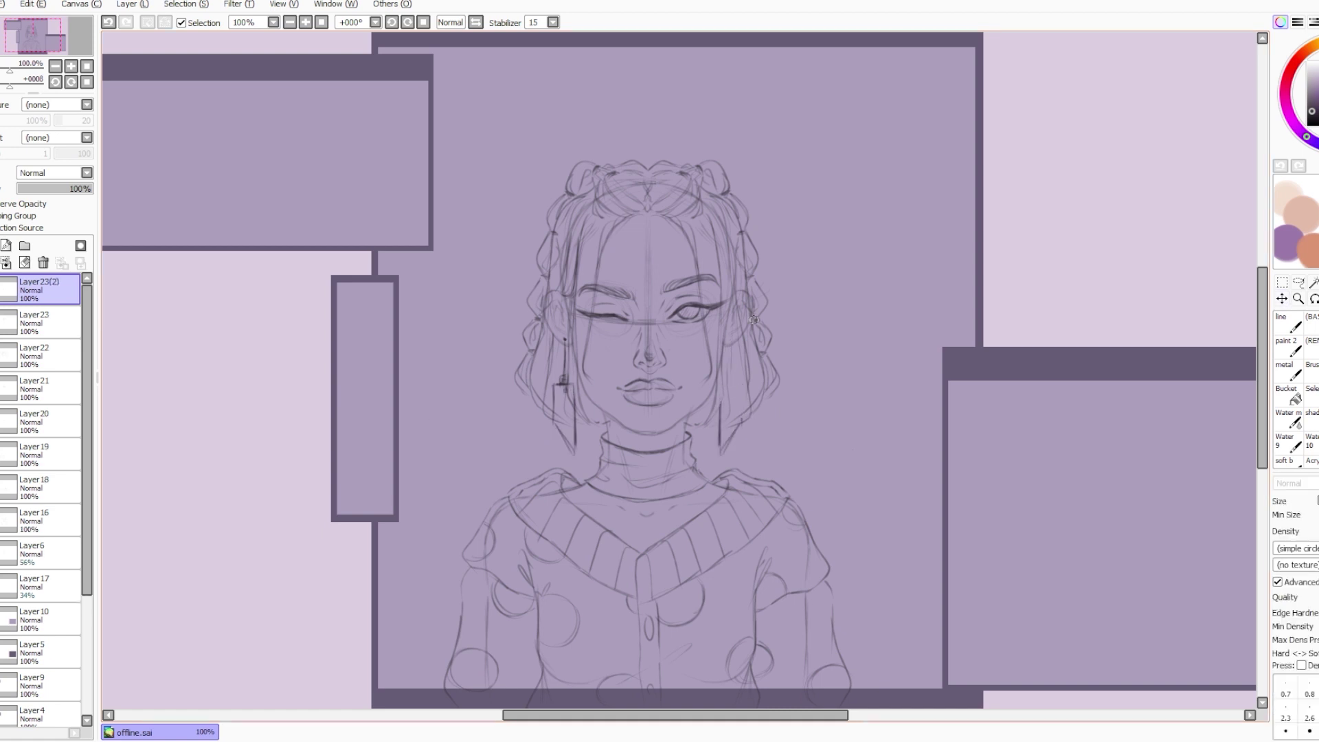
Undo the last two erasures on the mirrored earring.
key(ctrl+z)
key(ctrl+z)
key(b)
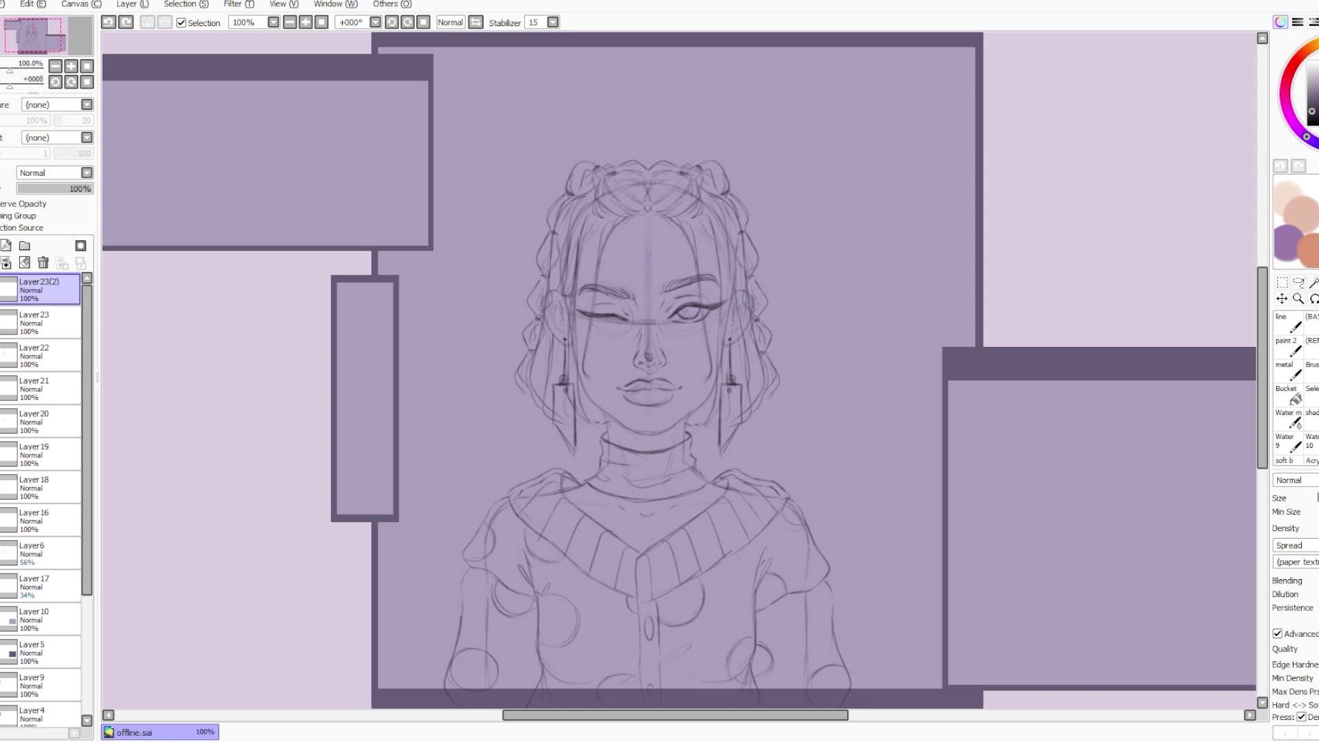
scroll(896, 381, down, 1)
drag(898, 383, 898, 389)
Free-deform the hair sketch on Layer22, pulling its upper corners slightly outward and its lower corners slightly inward.
click(41, 323)
click(42, 356)
click(1282, 282)
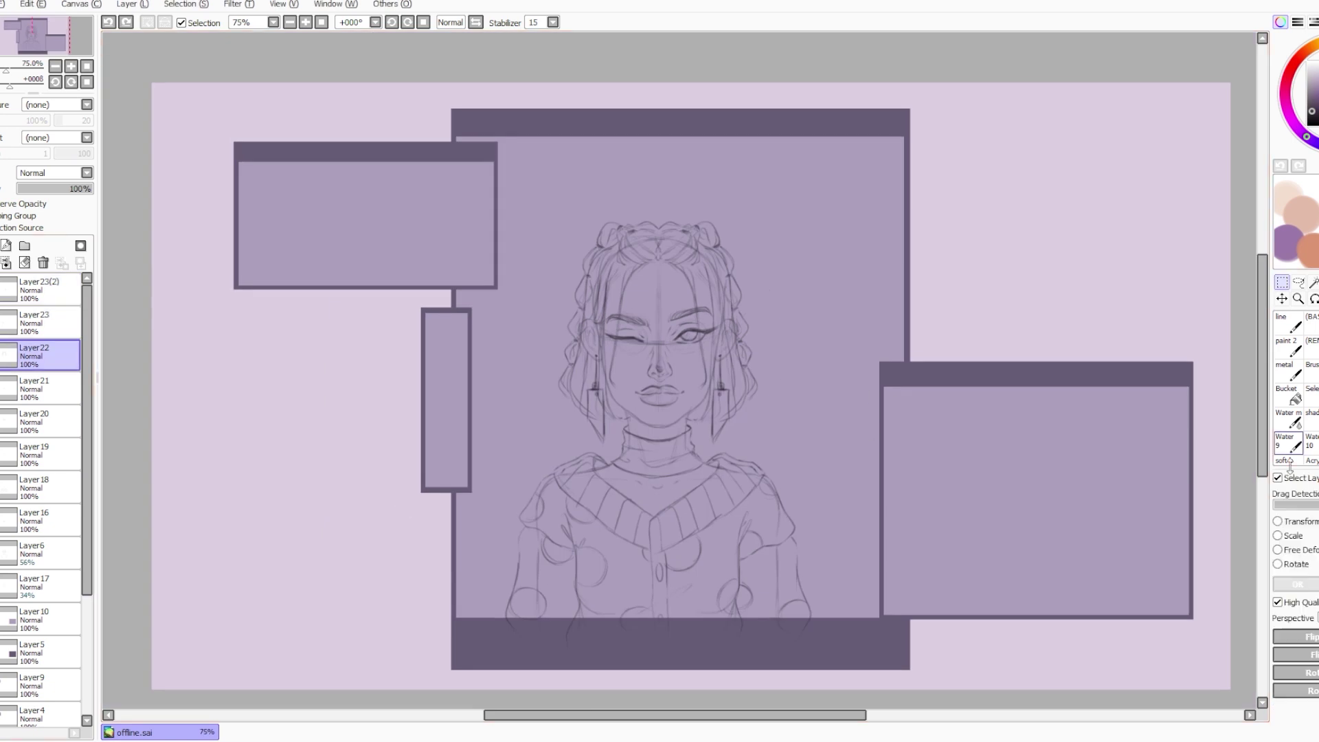
click(1279, 550)
drag(558, 219, 555, 216)
drag(760, 218, 764, 218)
drag(557, 426, 559, 426)
drag(760, 426, 756, 427)
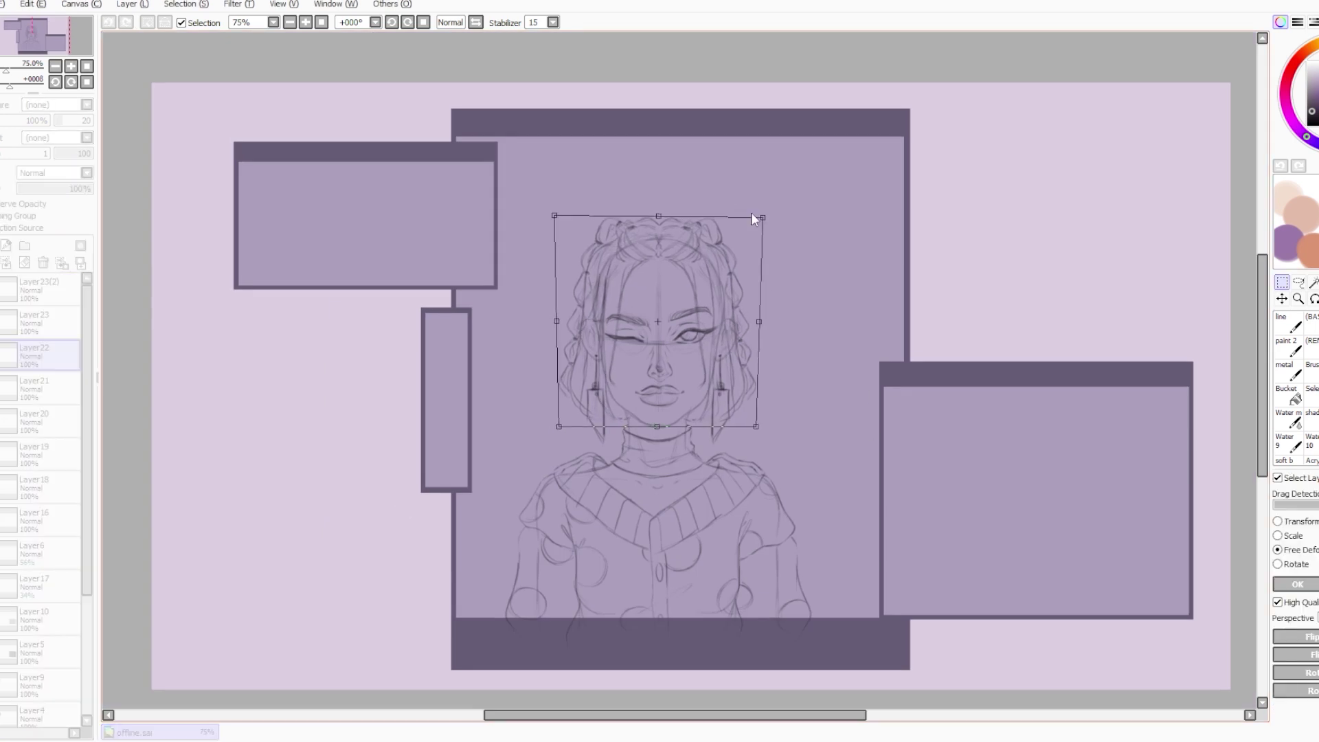
drag(556, 216, 556, 218)
drag(763, 218, 764, 221)
click(1297, 585)
On a new top layer, sketch a circle inside the narrow vertical panel beside the character.
click(41, 289)
click(6, 246)
click(4, 5)
click(13, 90)
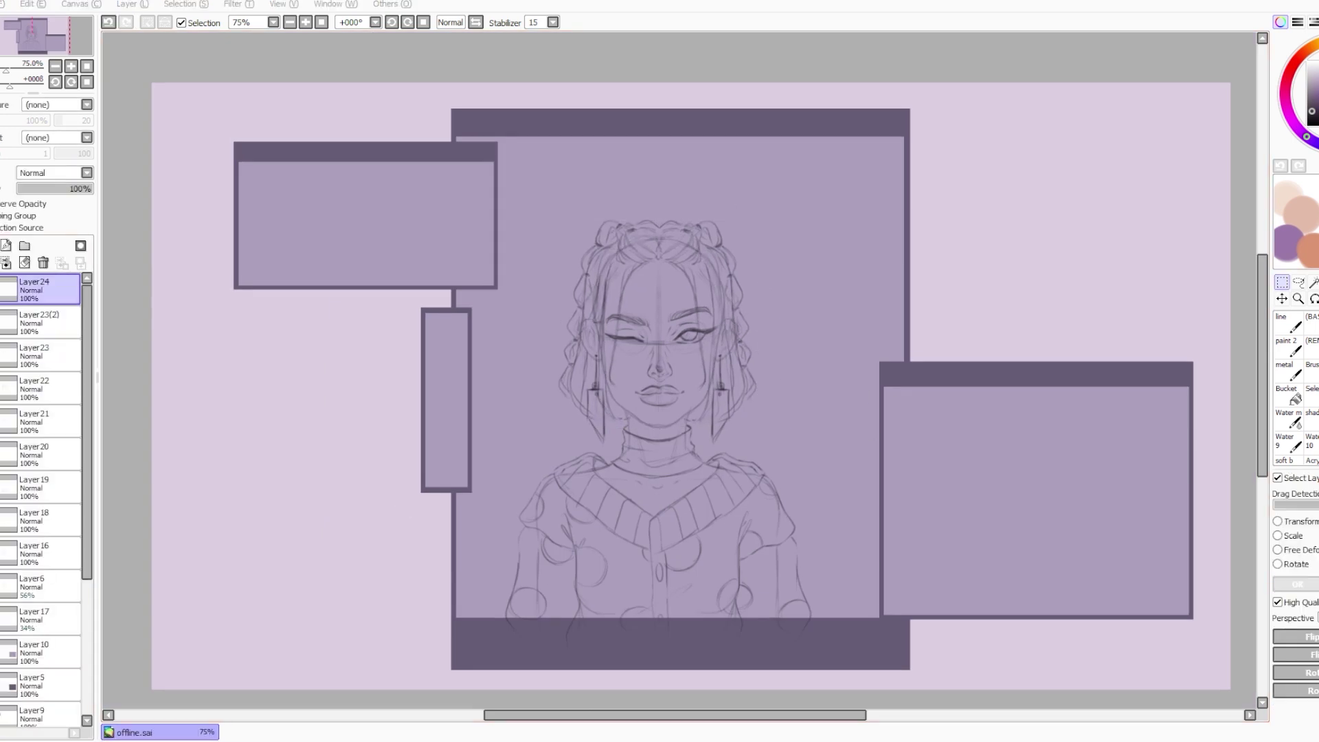
click(1289, 323)
mouse_move(432, 337)
mouse_down()
mouse_move(457, 329)
mouse_move(445, 347)
mouse_move(492, 483)
mouse_move(492, 550)
mouse_up()
Duplicate the circle into an evenly spaced column of five in the narrow panel and merge the copies into Layer24.
click(132, 5)
click(151, 91)
click(1282, 299)
click(6, 263)
key(ctrl+j)
key(ctrl+j)
key(e)
drag(433, 500, 454, 508)
ctrl+click(41, 323)
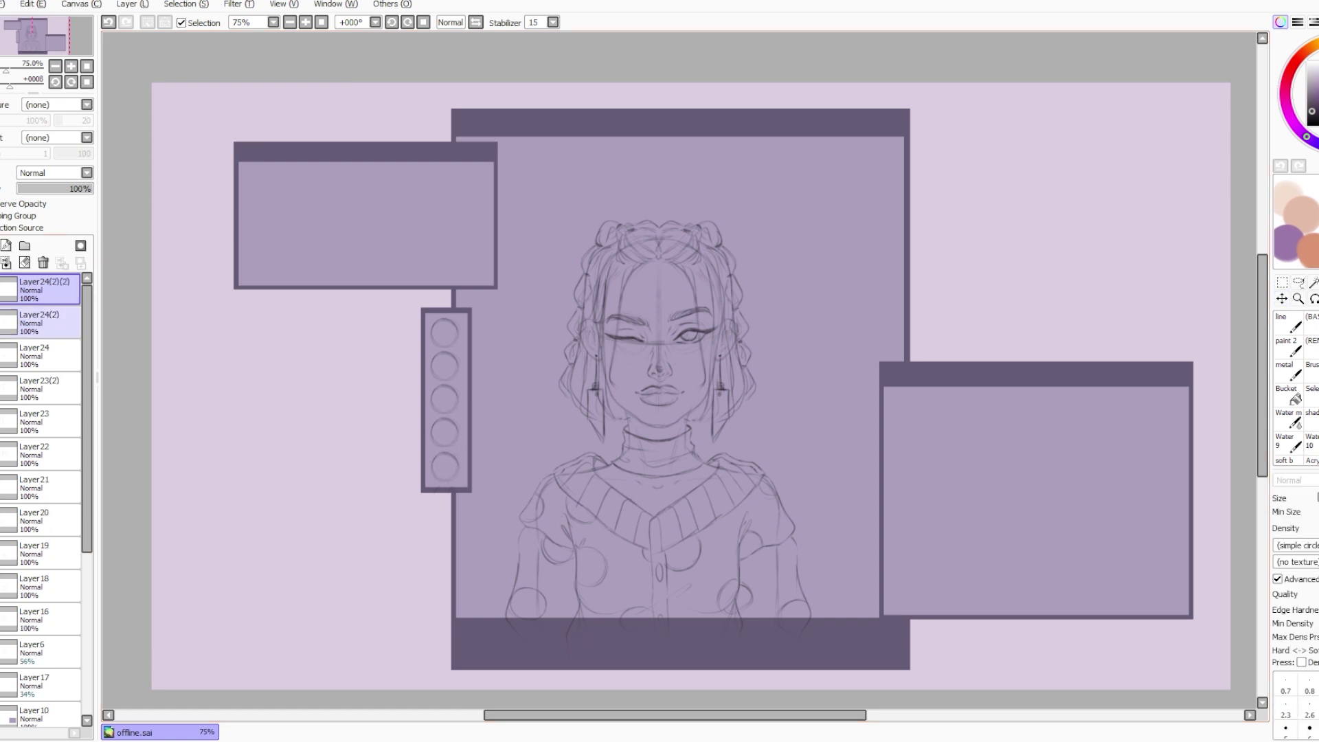
key(ctrl+e)
key(ctrl+e)
Draw crescent arcs inside the upper four circles of the narrow panel to turn them into moon phases.
drag(431, 463, 433, 474)
key(ctrl+z)
drag(442, 421, 432, 436)
key(ctrl+z)
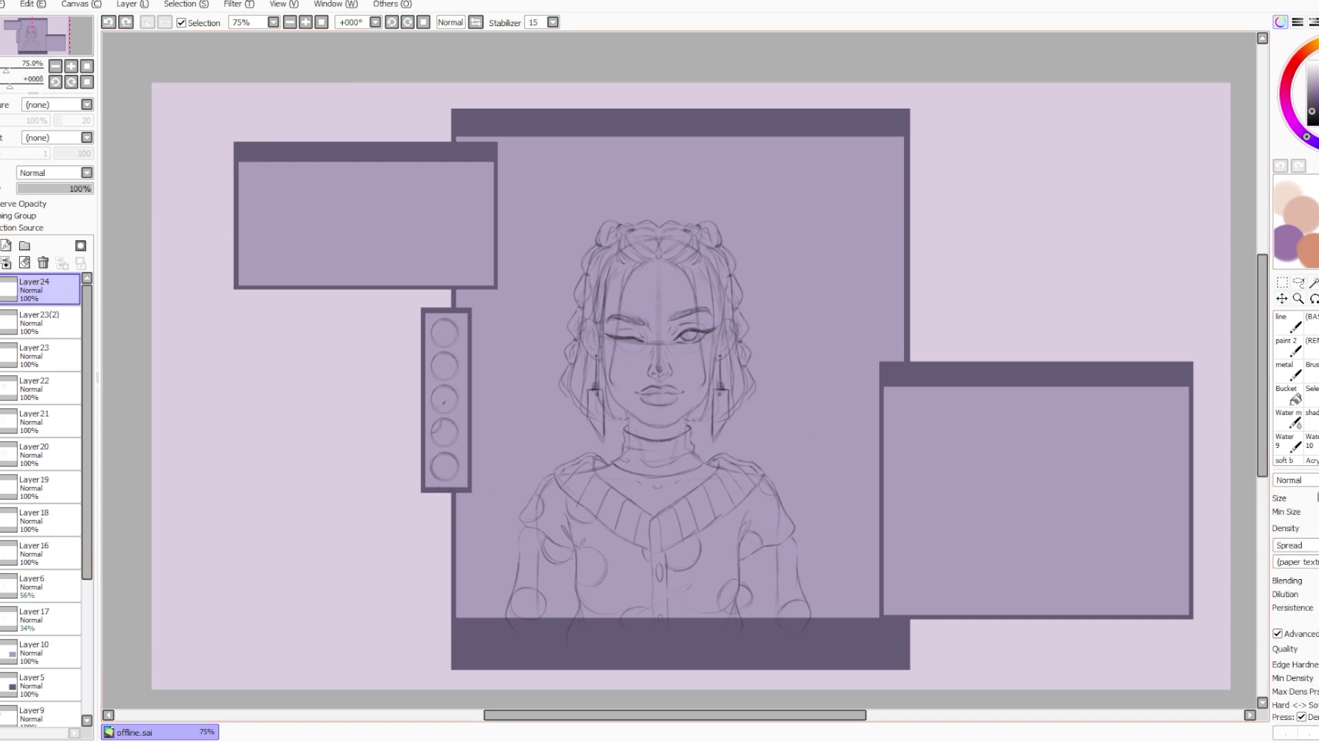
key(ctrl+y)
On a new layer, sketch curved strings of beaded lights hanging in the central panel's upper-right corner.
key(ctrl+shift+n)
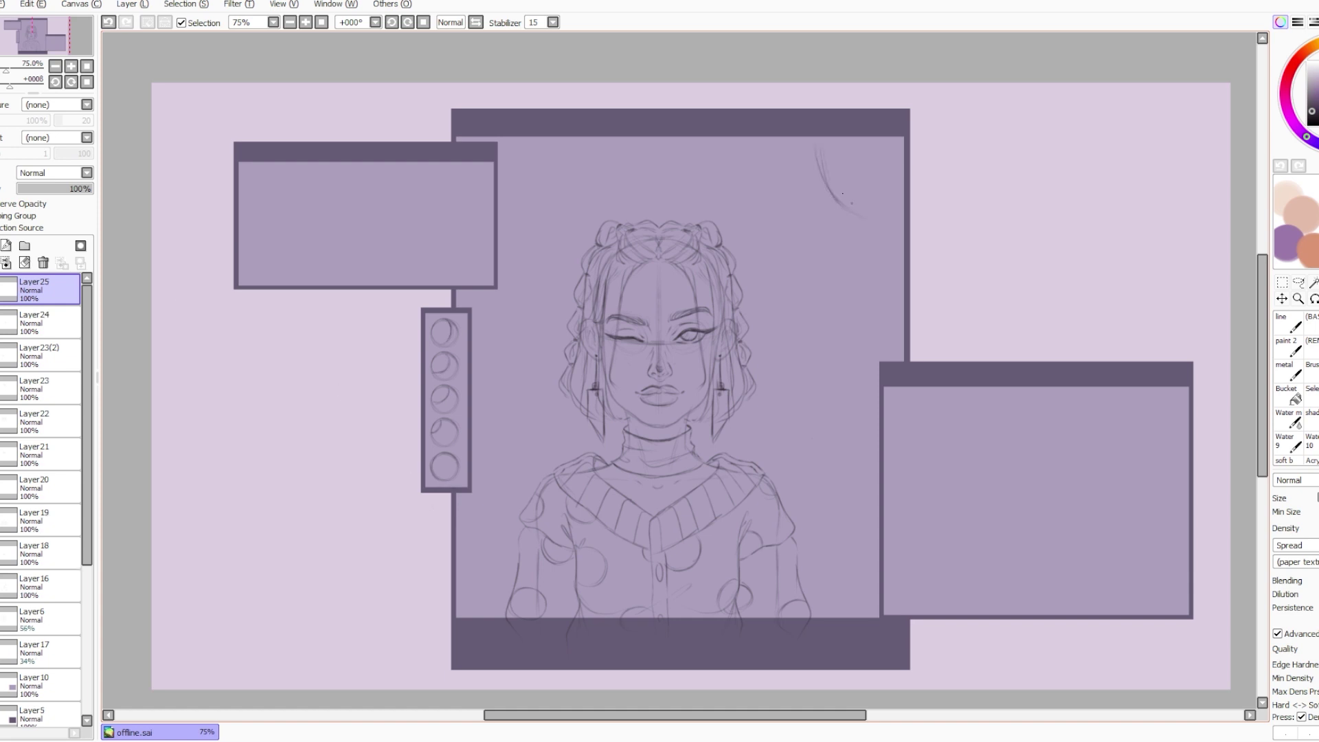
drag(708, 148, 898, 260)
drag(791, 145, 901, 334)
Sketch small flat-bottomed clouds overlapping the edges of the two side window panels.
drag(165, 289, 255, 291)
drag(527, 214, 571, 213)
key(ctrl+z)
drag(461, 220, 493, 220)
On a new layer, sketch pairs of four-pointed sparkles around the outer corners of the window panels.
click(6, 245)
drag(226, 152, 219, 165)
drag(226, 151, 234, 163)
drag(218, 165, 228, 178)
drag(234, 163, 227, 178)
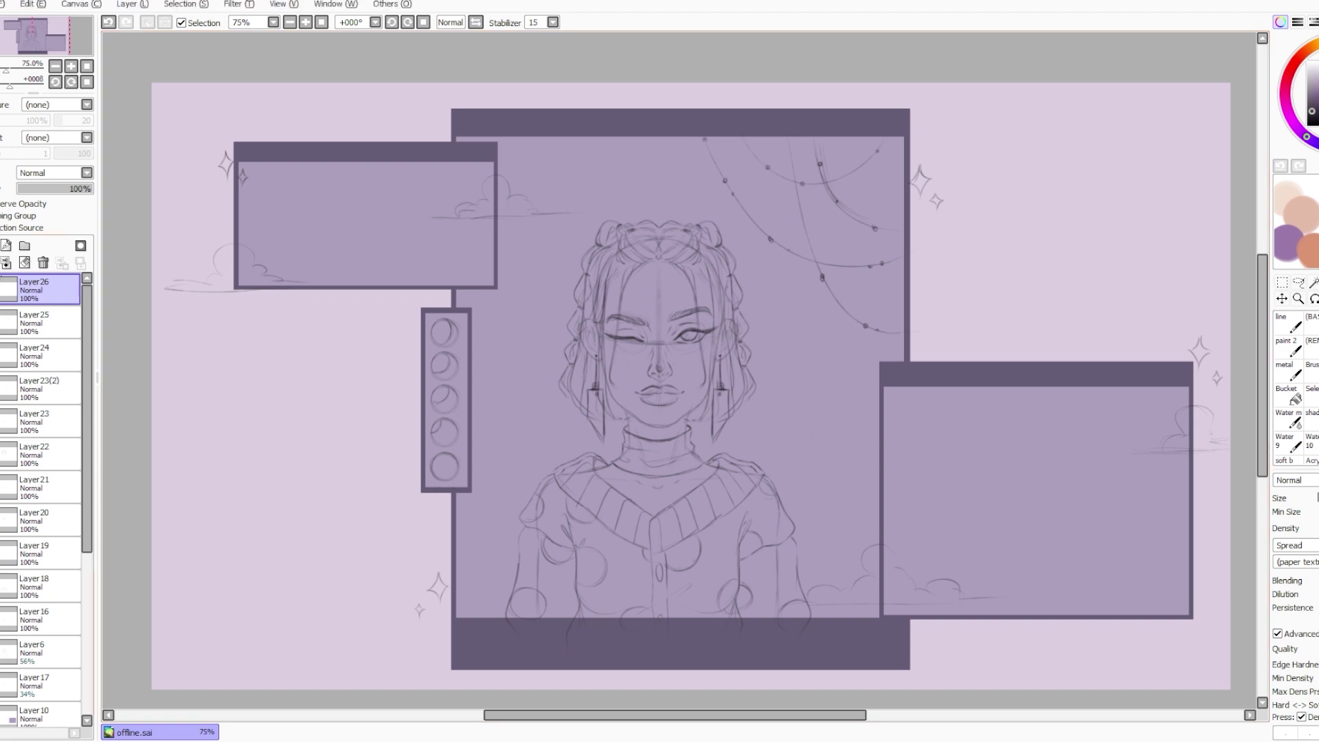
key(ctrl+shift+n)
drag(327, 490, 272, 534)
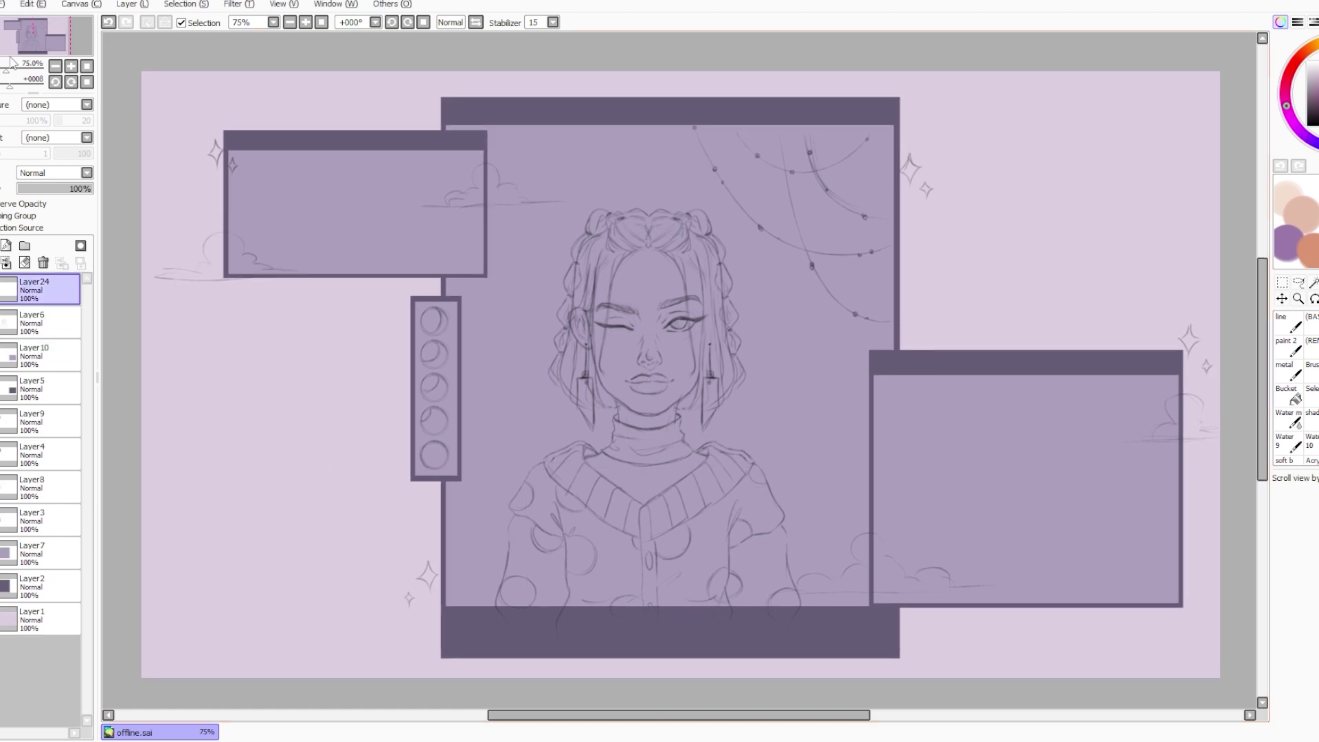
Open Tan close upe.sai beside the drawing as a colour reference and add a new layer below the Layer6 sketch.
key(ctrl+o)
key(Return)
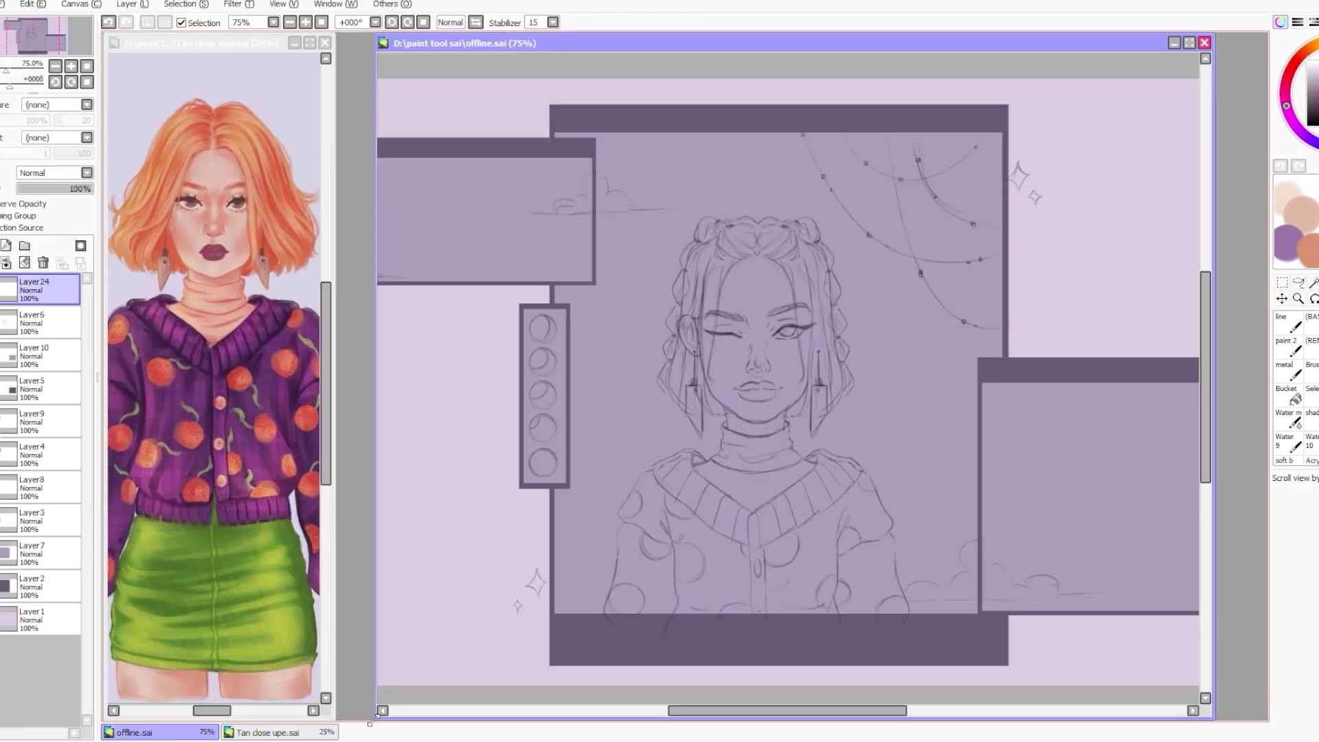
click(1, 323)
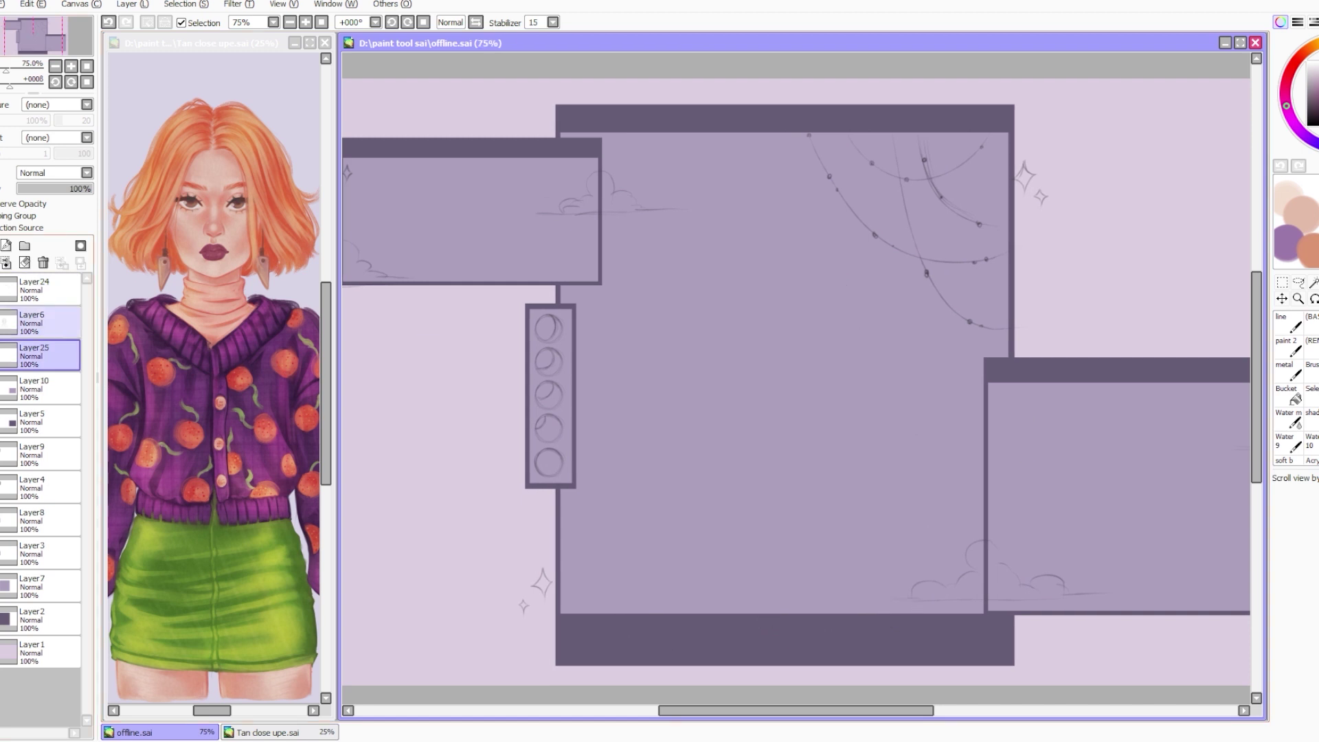
click(2, 323)
Paint the face and ear in flat peach skin colour, and the turtleneck in flat salmon on a separate new layer.
click(1288, 323)
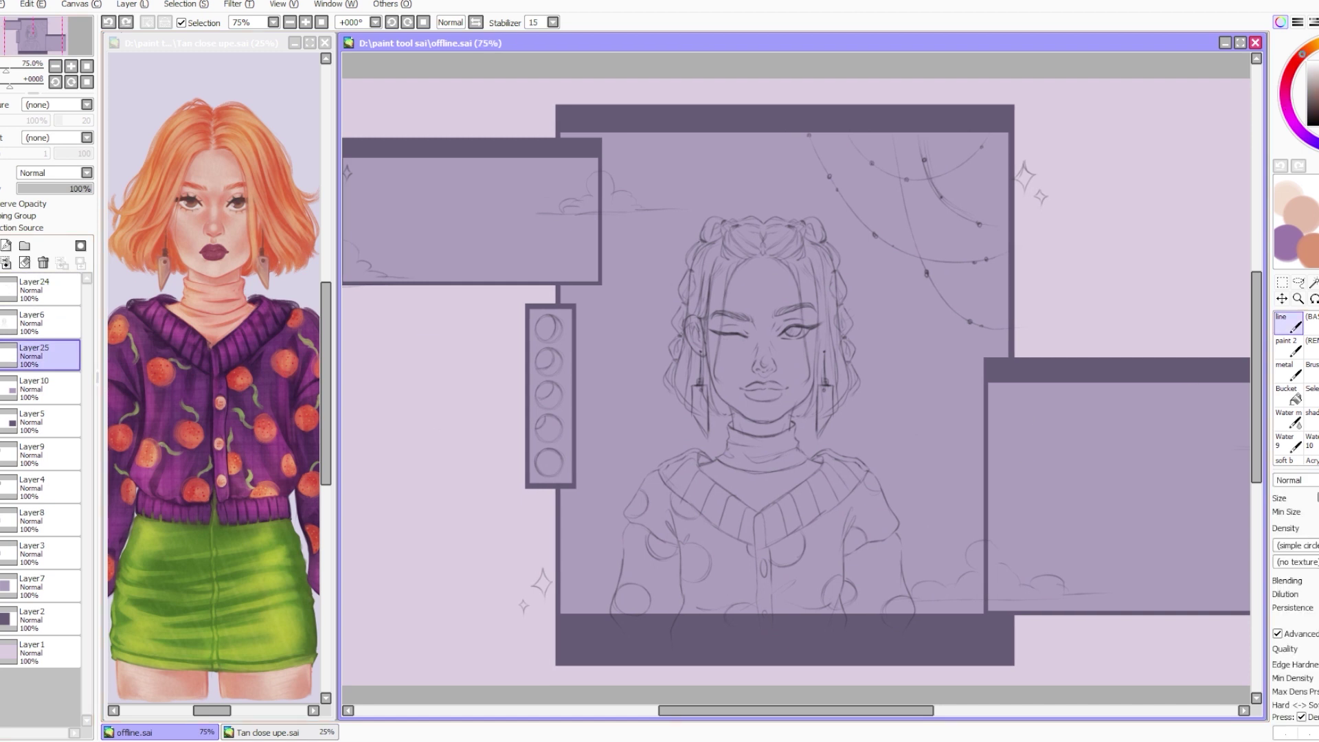
mouse_move(756, 292)
mouse_down()
mouse_move(763, 275)
mouse_move(800, 323)
mouse_move(722, 289)
mouse_move(735, 413)
mouse_move(776, 357)
mouse_move(785, 418)
mouse_move(796, 398)
mouse_up()
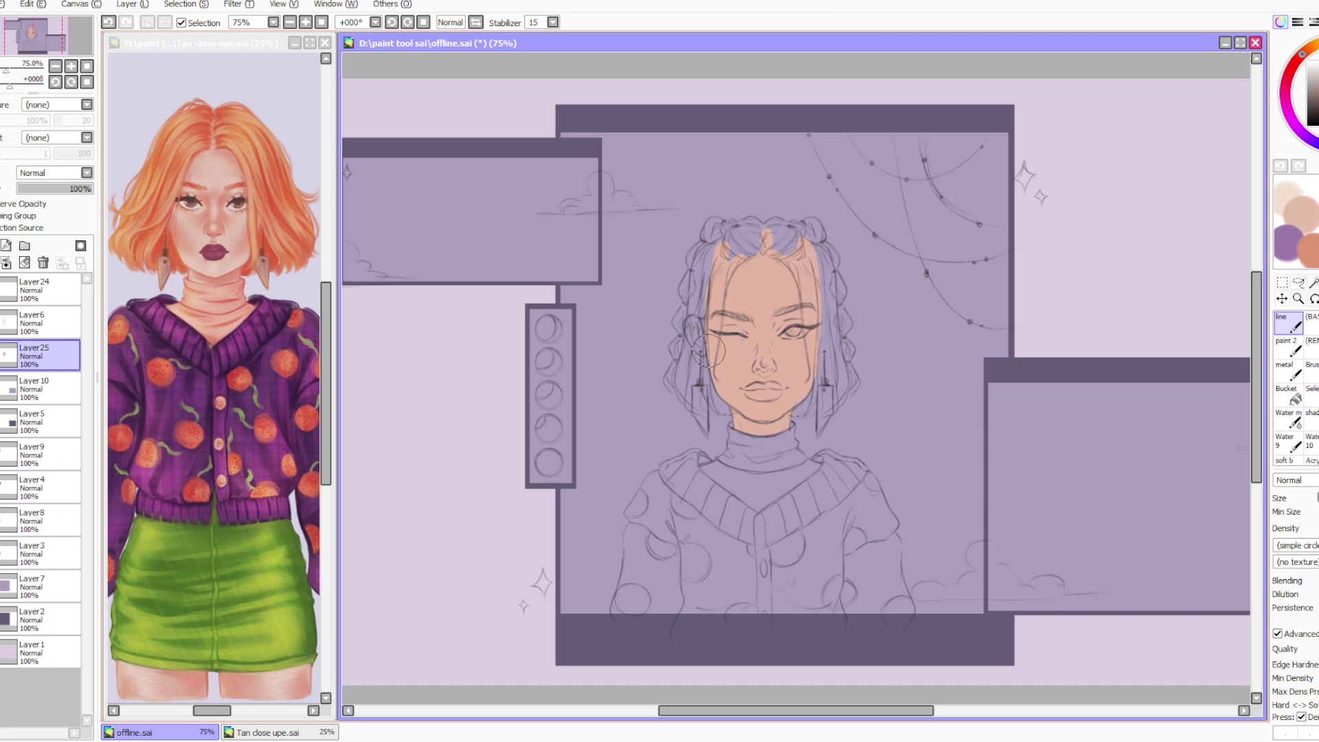
drag(710, 351, 694, 331)
drag(1184, 335, 1181, 337)
click(6, 245)
mouse_move(733, 479)
mouse_down()
mouse_move(761, 501)
mouse_move(815, 465)
mouse_move(734, 460)
mouse_move(718, 444)
mouse_move(742, 426)
mouse_move(790, 443)
mouse_up()
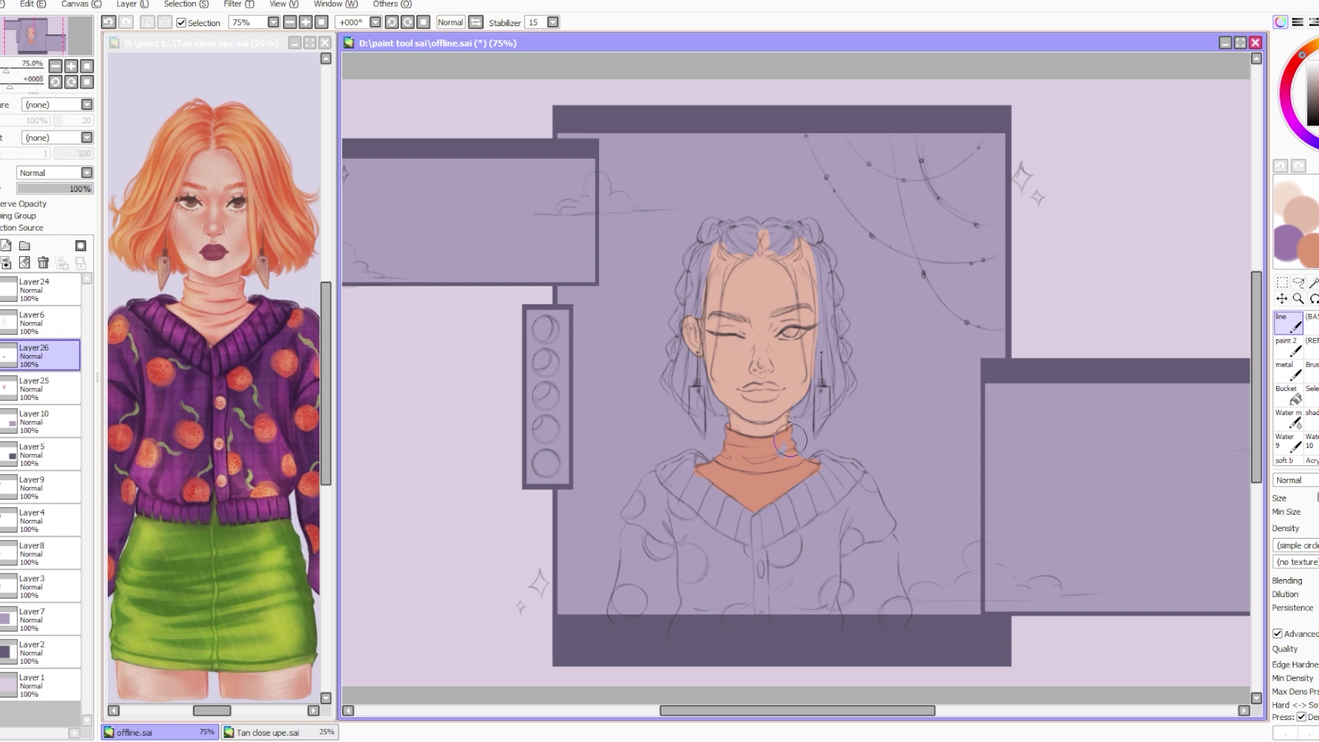
On a new layer, paint the whole cardigan including sleeves and collar in flat dark purple.
key(ctrl+shift+n)
mouse_move(642, 543)
mouse_down()
mouse_move(673, 571)
mouse_move(824, 584)
mouse_move(875, 603)
mouse_move(892, 573)
mouse_move(628, 549)
mouse_move(633, 508)
mouse_move(719, 557)
mouse_up()
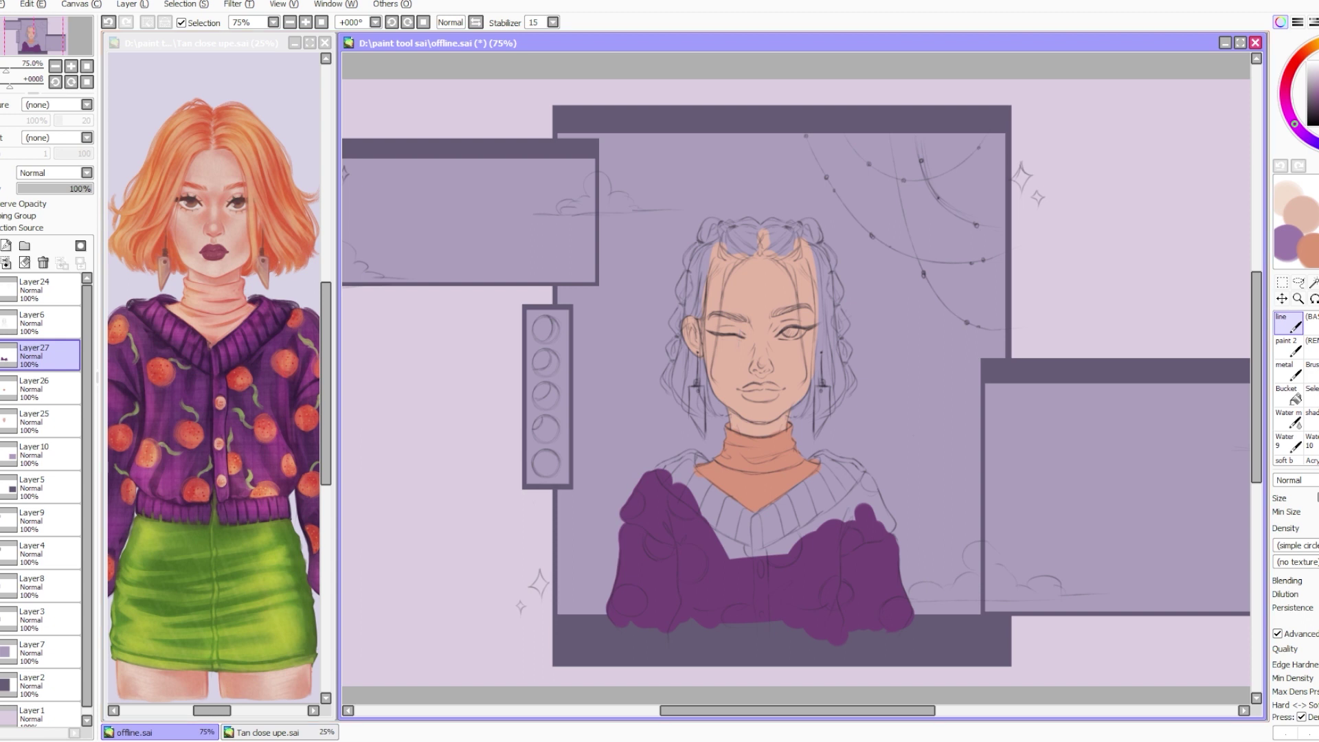
mouse_move(762, 516)
mouse_down()
mouse_move(859, 477)
mouse_move(877, 505)
mouse_move(789, 484)
mouse_move(821, 473)
mouse_move(825, 452)
mouse_move(859, 476)
mouse_up()
mouse_move(664, 477)
mouse_down()
mouse_move(697, 457)
mouse_move(703, 501)
mouse_move(694, 477)
mouse_move(738, 509)
mouse_up()
Save the file and paint both earring pendants flat tan on a new layer.
click(1, 245)
key(ctrl+s)
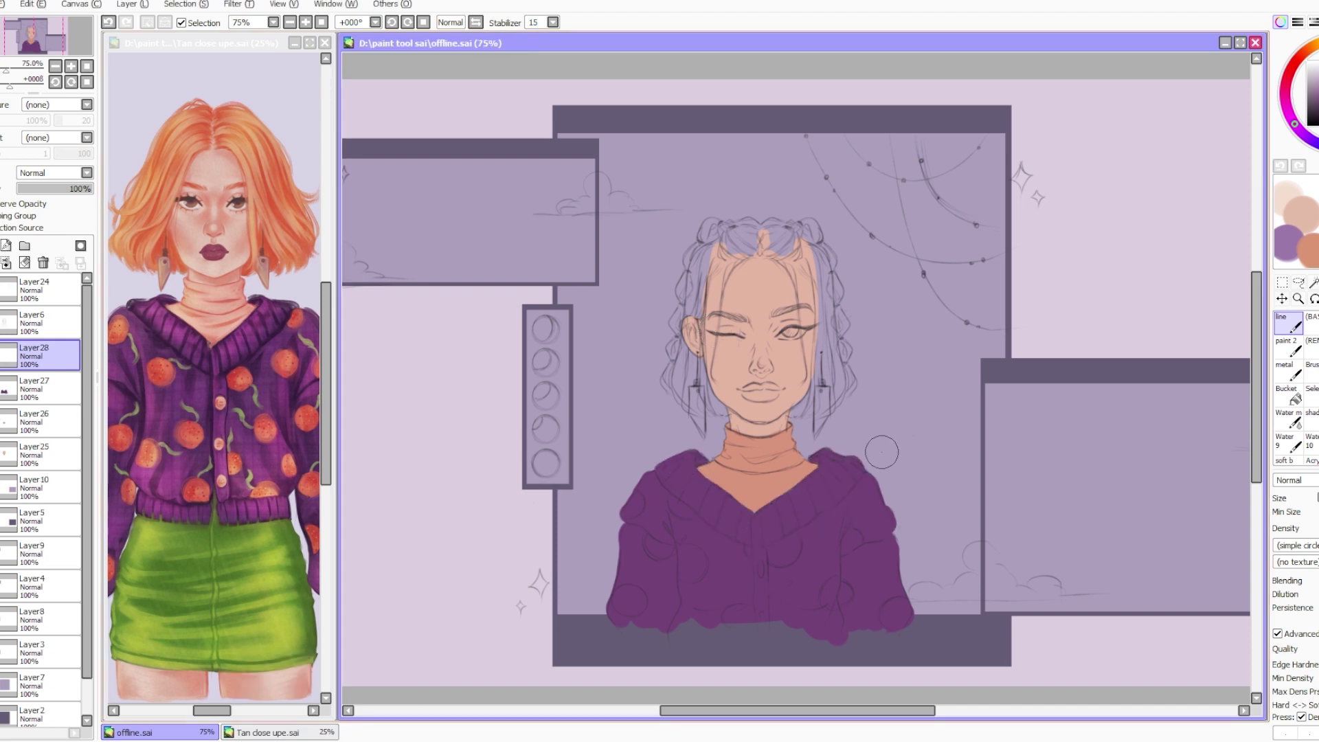
right_click(787, 468)
drag(822, 391, 818, 404)
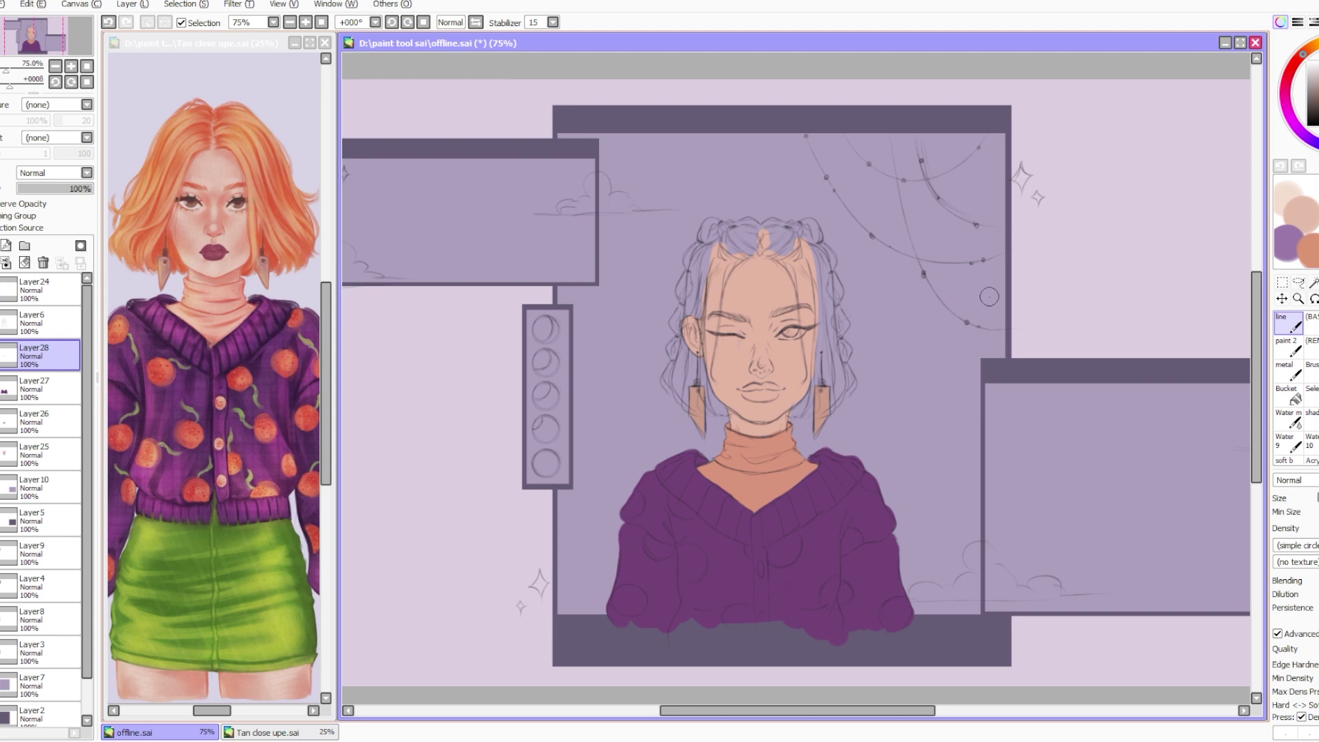
On a new layer, paint the braids and the loose hair in flat orange.
key(ctrl+shift+n)
key(ctrl+s)
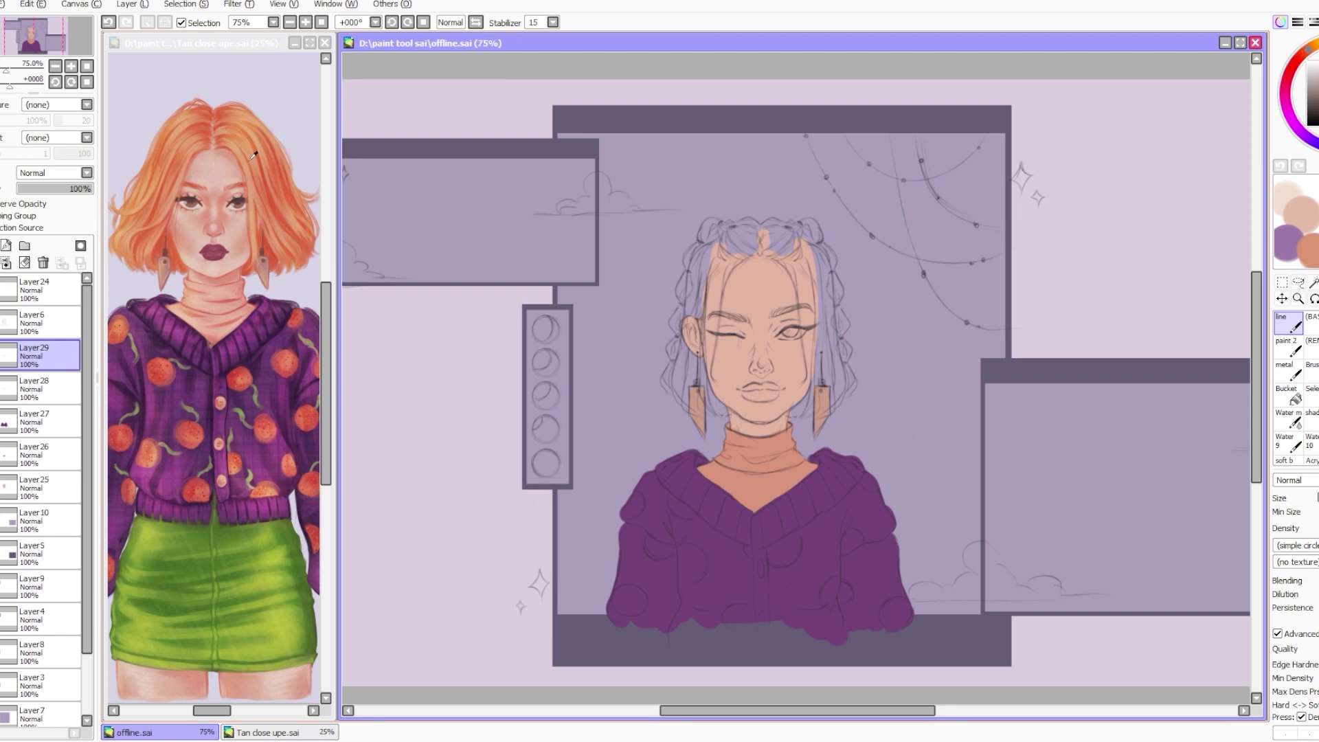
scroll(763, 238, up, 2)
mouse_move(756, 286)
mouse_down()
mouse_move(818, 289)
mouse_move(792, 270)
mouse_move(790, 234)
mouse_move(828, 240)
mouse_move(852, 323)
mouse_move(883, 350)
mouse_move(825, 608)
mouse_move(845, 591)
mouse_move(897, 600)
mouse_move(914, 447)
mouse_move(907, 474)
mouse_move(859, 220)
mouse_move(918, 326)
mouse_move(929, 505)
mouse_move(691, 226)
mouse_move(749, 213)
mouse_move(735, 285)
mouse_move(663, 285)
mouse_move(626, 330)
mouse_move(623, 410)
mouse_move(670, 275)
mouse_move(663, 395)
mouse_move(617, 412)
mouse_move(598, 564)
mouse_move(618, 475)
mouse_move(638, 496)
mouse_move(670, 618)
mouse_move(688, 605)
mouse_move(665, 568)
mouse_up()
mouse_move(670, 240)
mouse_down()
mouse_move(629, 282)
mouse_move(604, 351)
mouse_move(585, 426)
mouse_move(584, 534)
mouse_up()
scroll(883, 477, down, 3)
drag(883, 478, 863, 398)
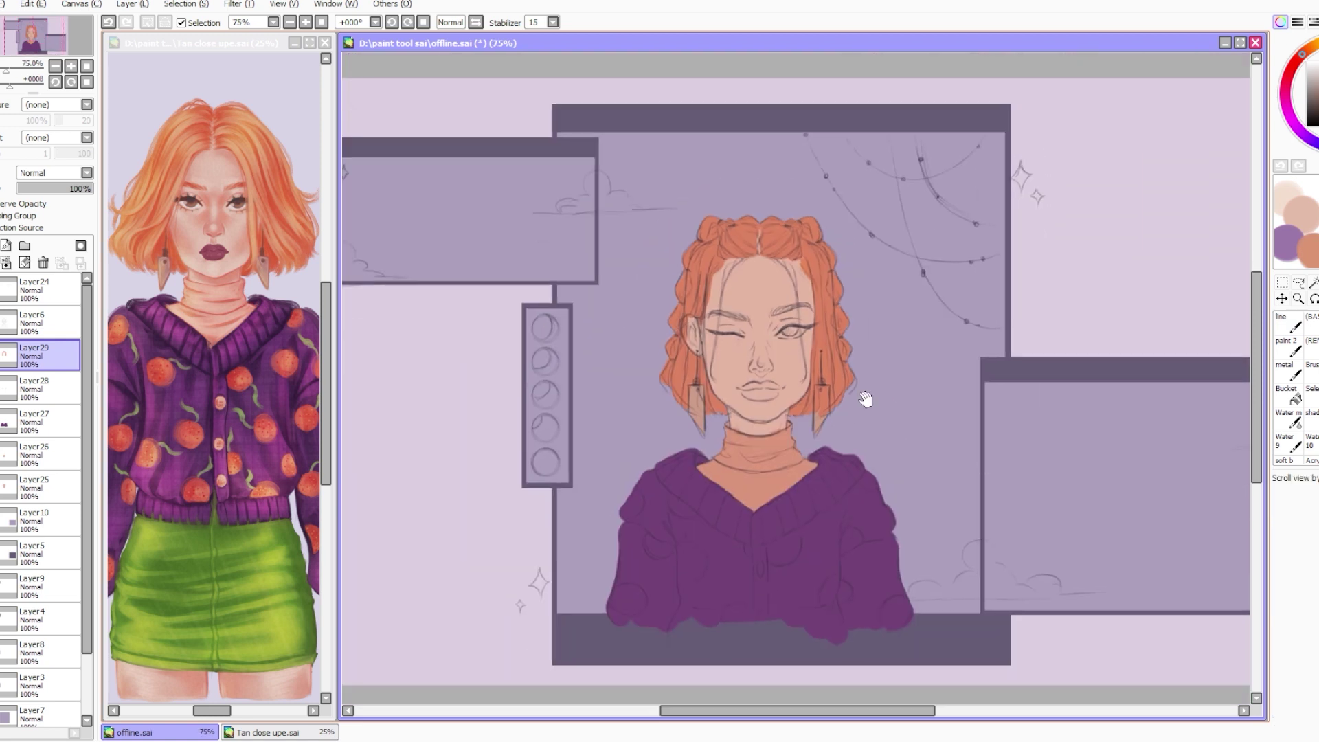
On a new layer, paint the lips in flat dark wine red.
click(7, 245)
mouse_move(752, 389)
mouse_down()
mouse_move(766, 385)
mouse_move(738, 391)
mouse_move(775, 386)
mouse_up()
Add a layer clipped to the Layer6 line sketch and recolour the hair and facial lines in warm reddish tones.
click(41, 322)
click(7, 246)
click(10, 216)
key(ctrl+s)
click(1299, 58)
mouse_move(715, 232)
mouse_down()
mouse_move(663, 348)
mouse_move(705, 299)
mouse_move(827, 384)
mouse_move(746, 312)
mouse_up()
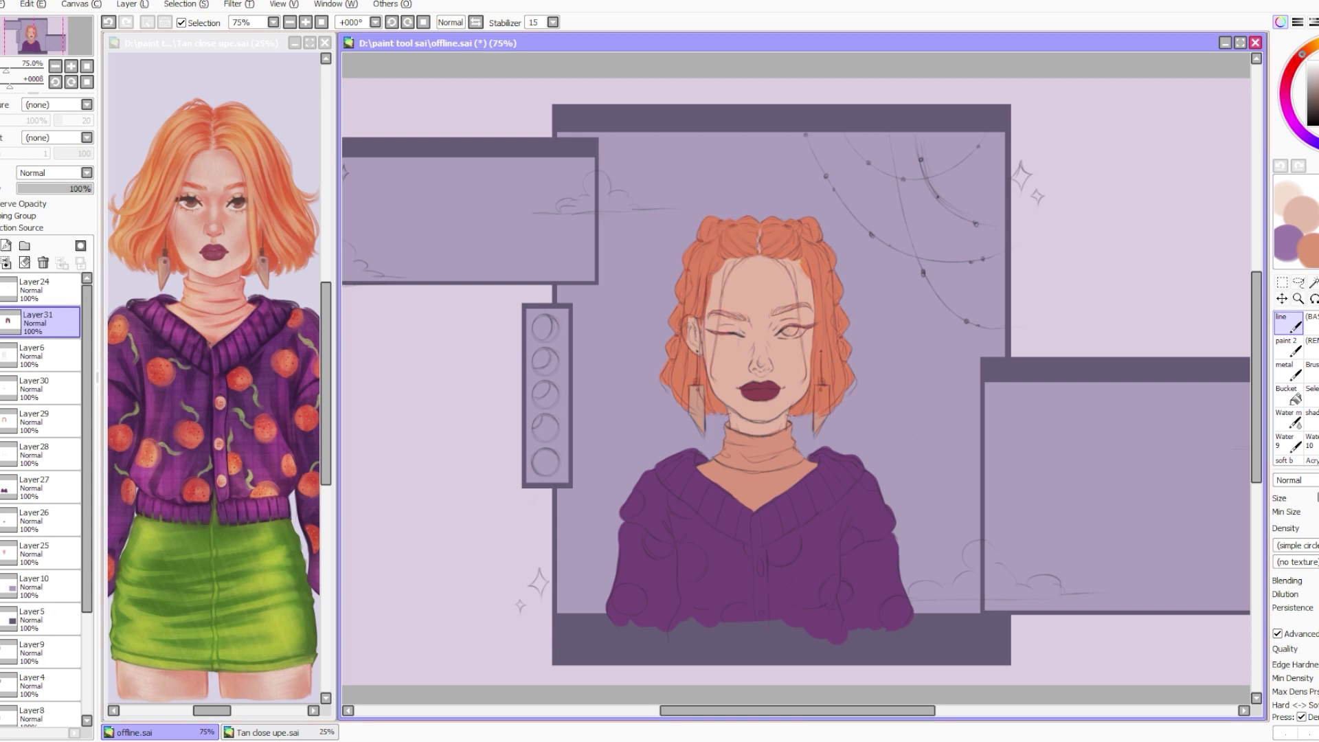
click(1298, 58)
mouse_move(775, 387)
mouse_down()
mouse_move(757, 364)
mouse_move(792, 336)
mouse_up()
mouse_move(715, 318)
mouse_down()
mouse_move(762, 362)
mouse_move(809, 332)
mouse_move(692, 324)
mouse_move(712, 383)
mouse_move(800, 394)
mouse_up()
Recolour the sketch lines of the turtleneck, cardigan and earrings to match their fill colours.
right_click(747, 491)
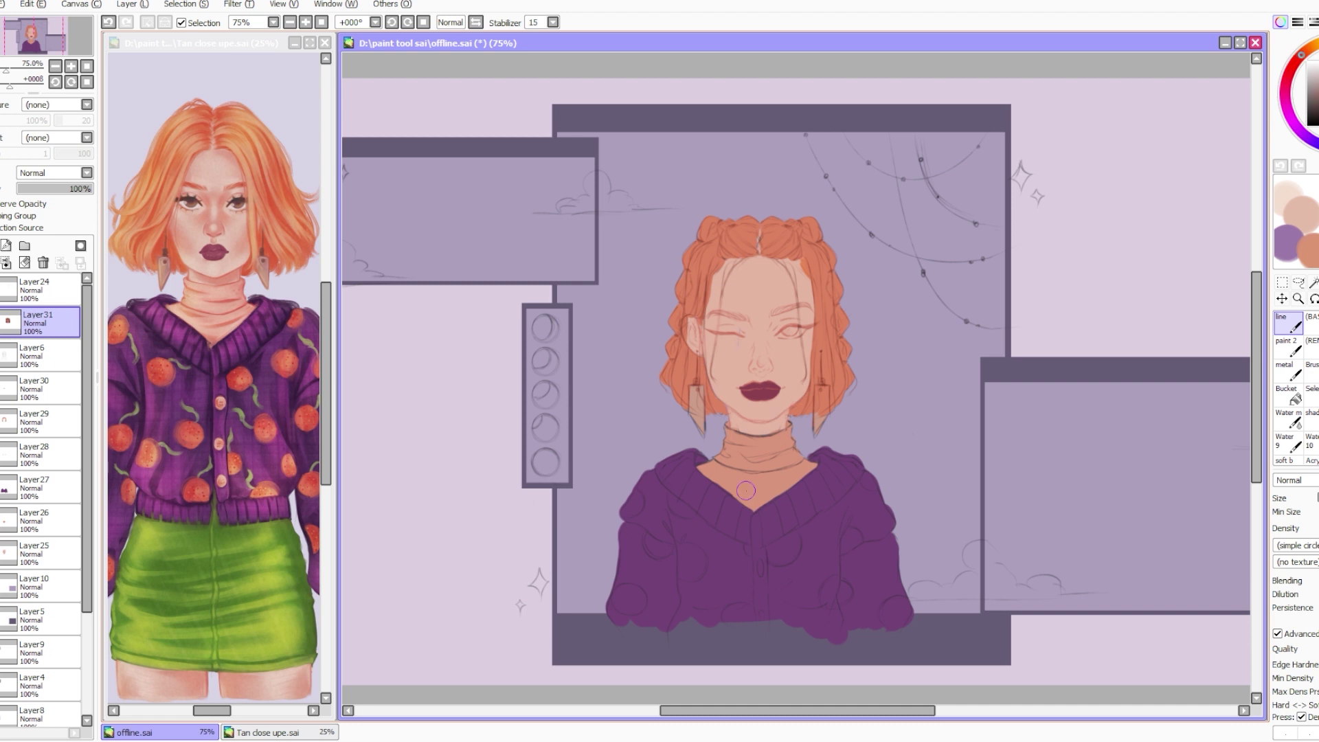
click(1298, 60)
mouse_move(745, 472)
mouse_down()
mouse_move(717, 471)
mouse_move(722, 430)
mouse_move(726, 459)
mouse_move(778, 433)
mouse_move(801, 460)
mouse_up()
right_click(860, 555)
right_click(696, 420)
drag(703, 435, 699, 427)
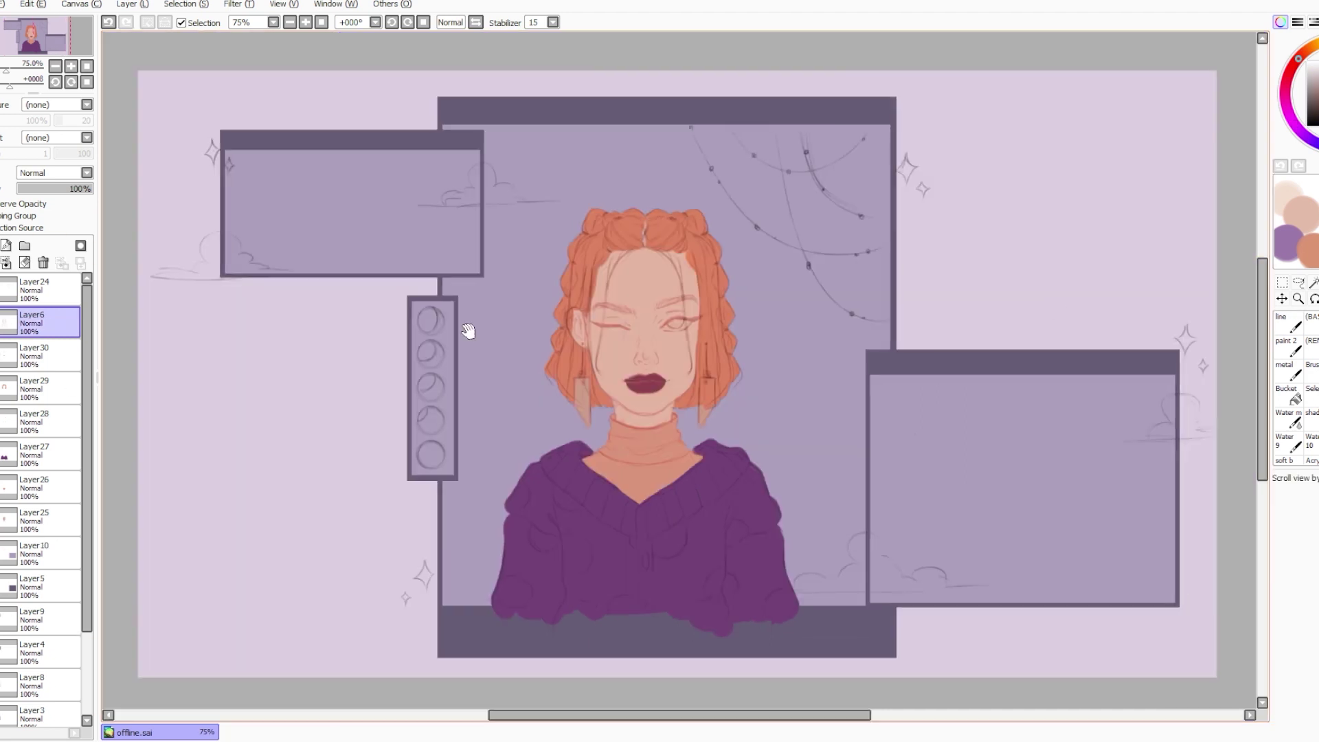
Add a clipped layer above the Layer25 skin colour and lower the Layer6 line sketch to 61% opacity.
scroll(46, 512, down, 1)
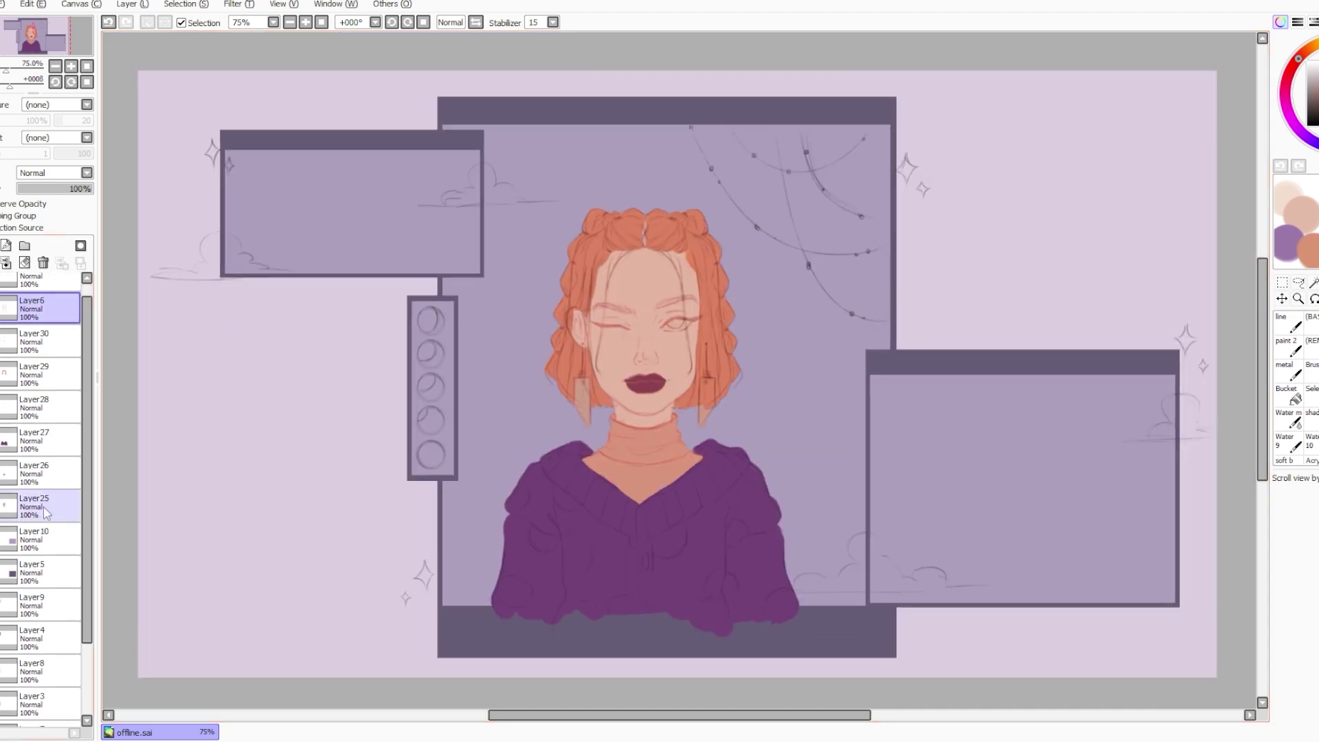
click(46, 512)
mouse_move(88, 443)
mouse_down()
mouse_move(89, 460)
mouse_move(88, 443)
mouse_up()
click(6, 246)
click(18, 216)
click(45, 322)
drag(86, 189, 63, 196)
click(37, 520)
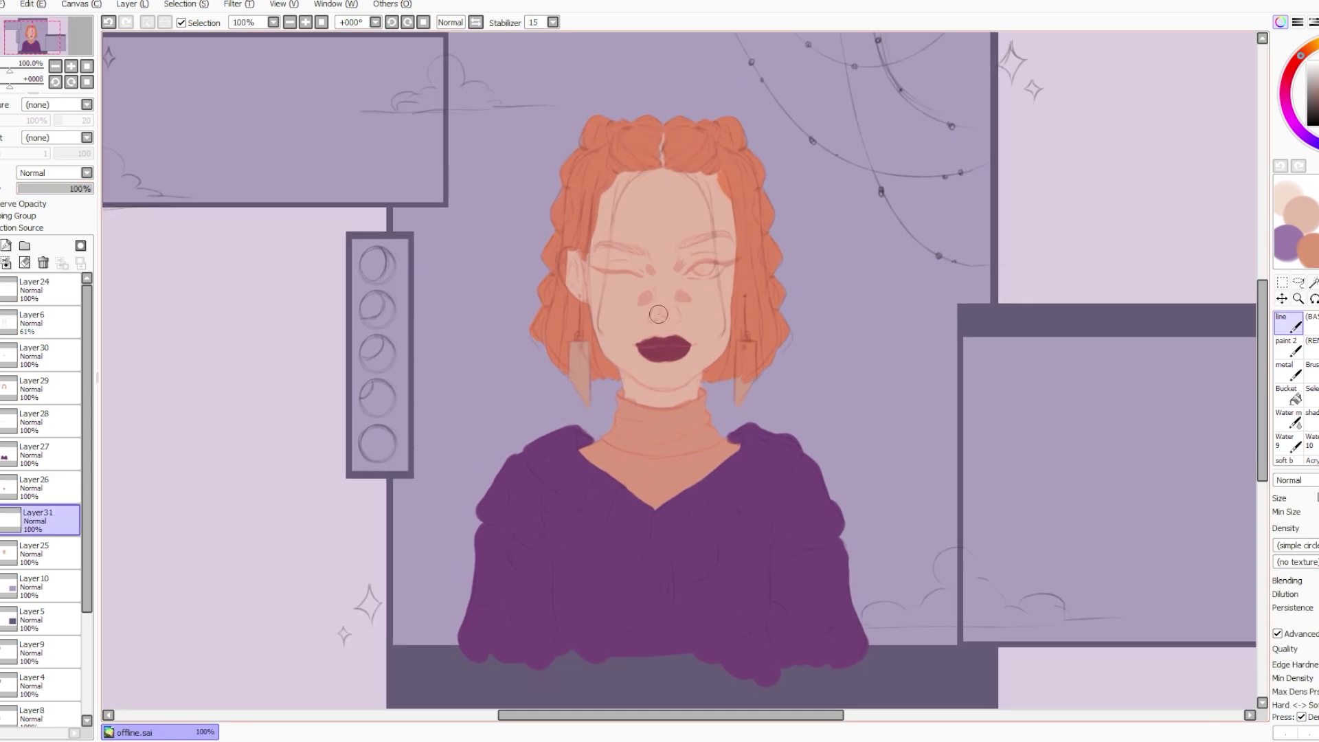
Paint darker skin shadows on the nose, cheeks, chin and between the eyebrows on the clipped layer.
drag(659, 314, 669, 299)
drag(592, 285, 612, 340)
drag(731, 283, 720, 325)
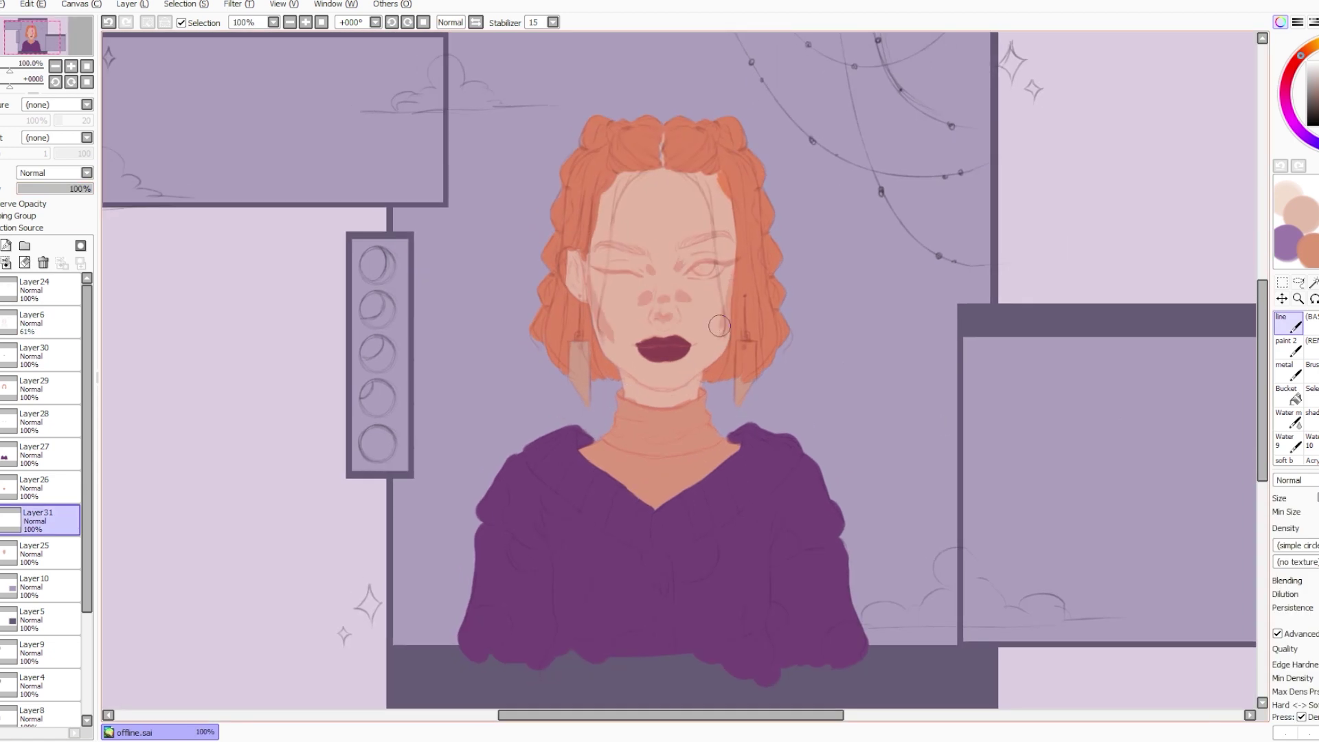
drag(635, 376, 661, 393)
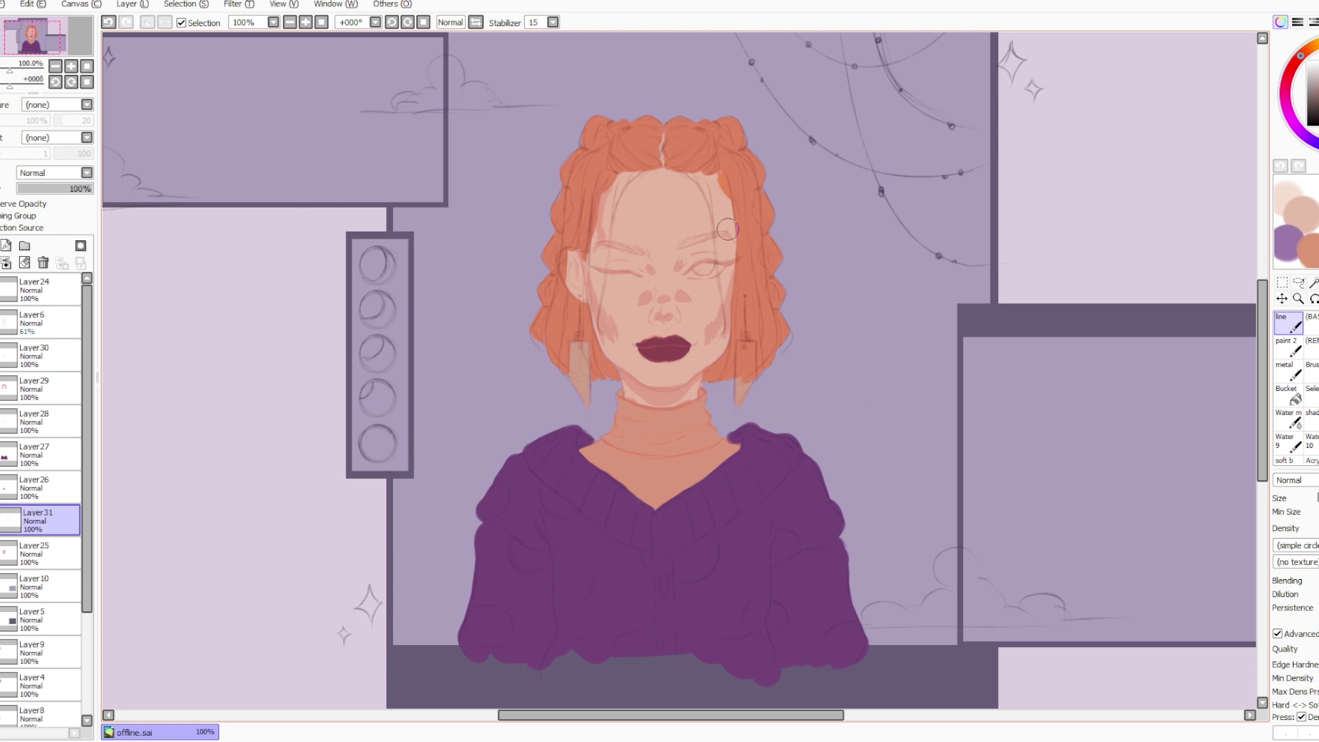
click(660, 258)
Set the Layer6 line sketch's opacity back to 100% and reselect the clipped shading layer.
click(64, 318)
drag(63, 189, 92, 188)
click(52, 520)
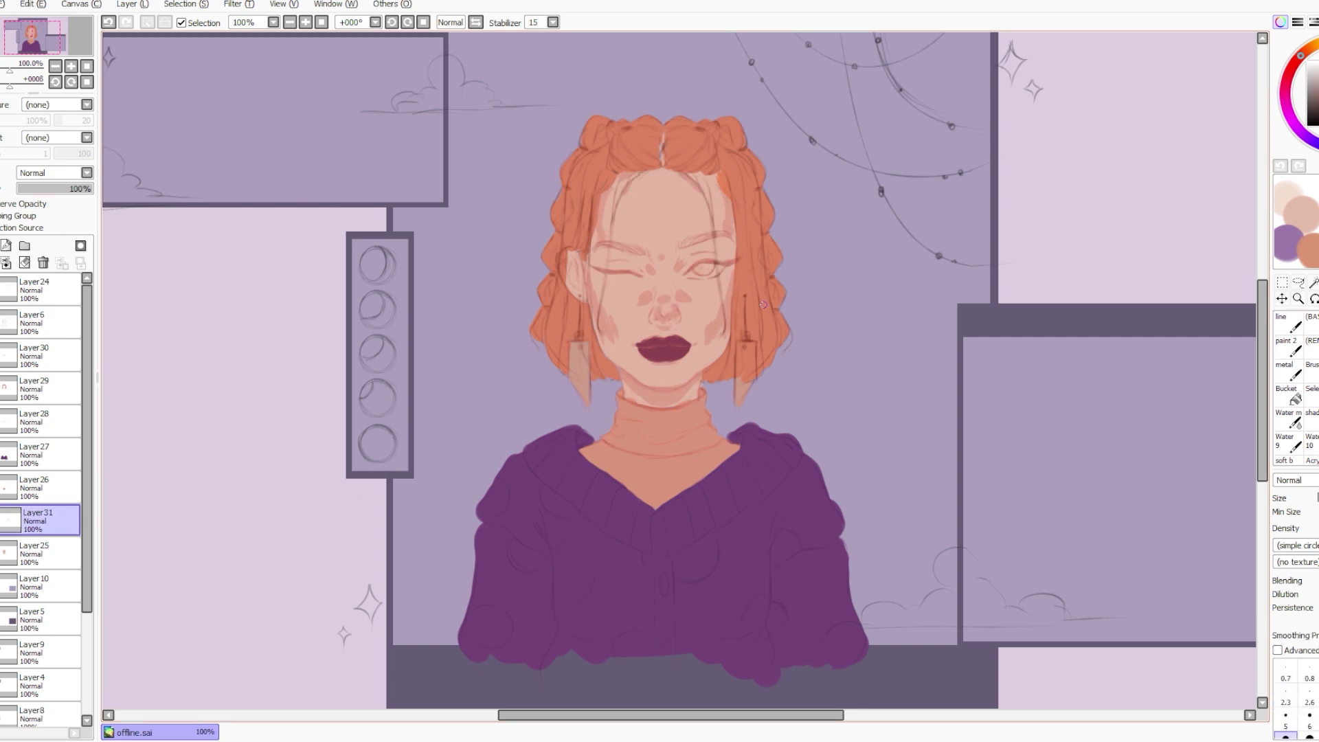
Blend the facial shadow patches smoothly into the skin.
click(1290, 374)
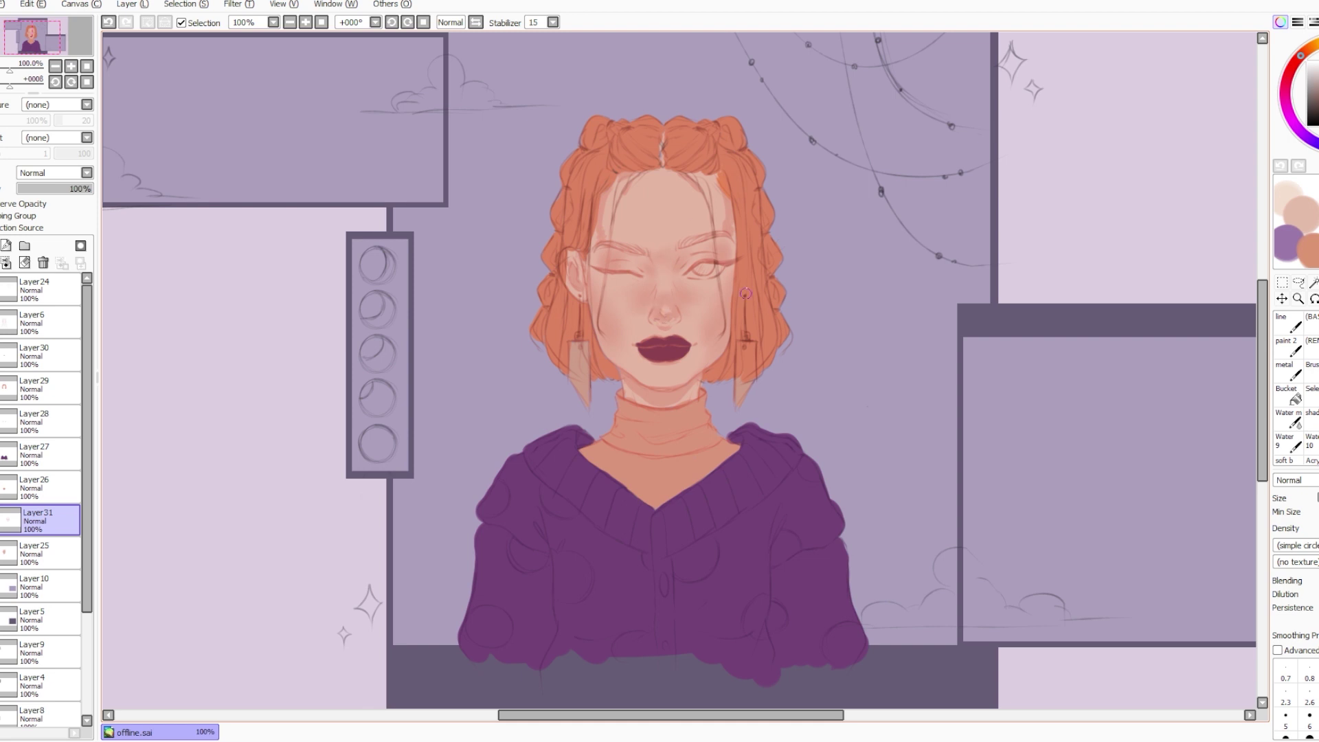
key(n)
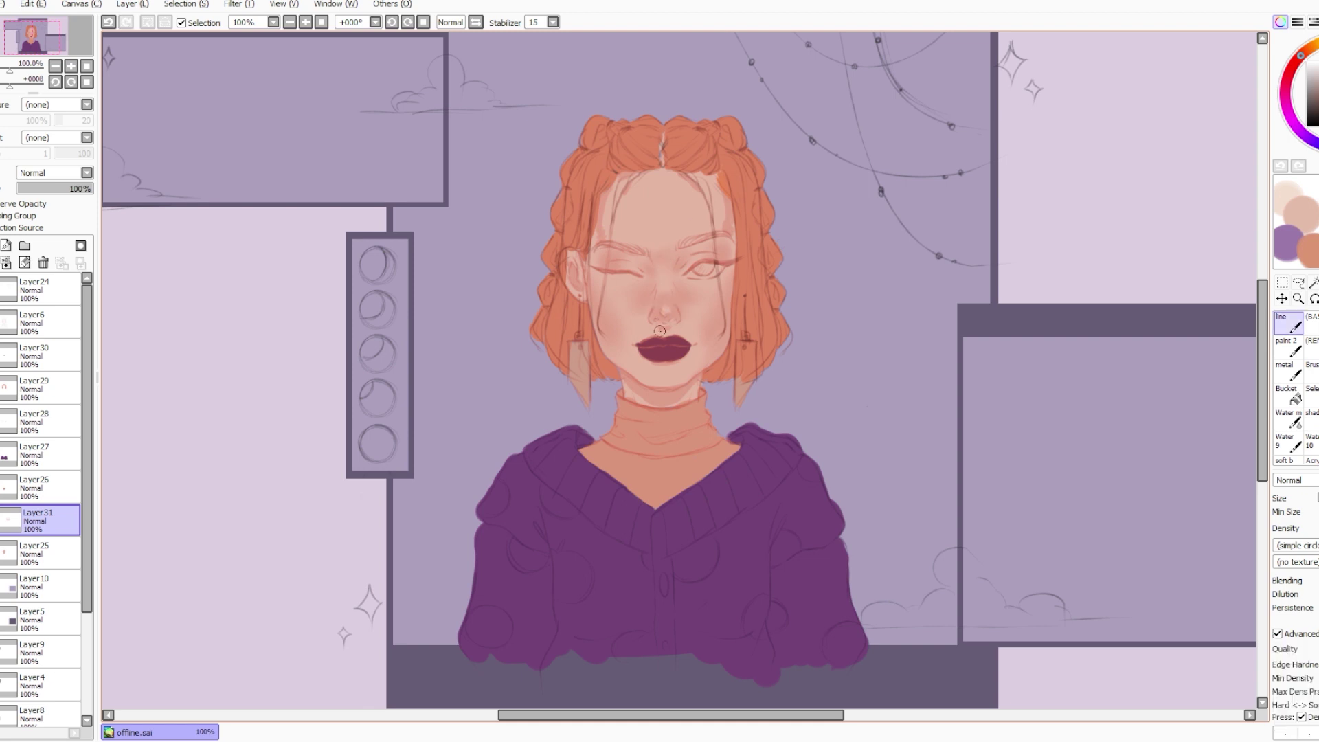
key(c)
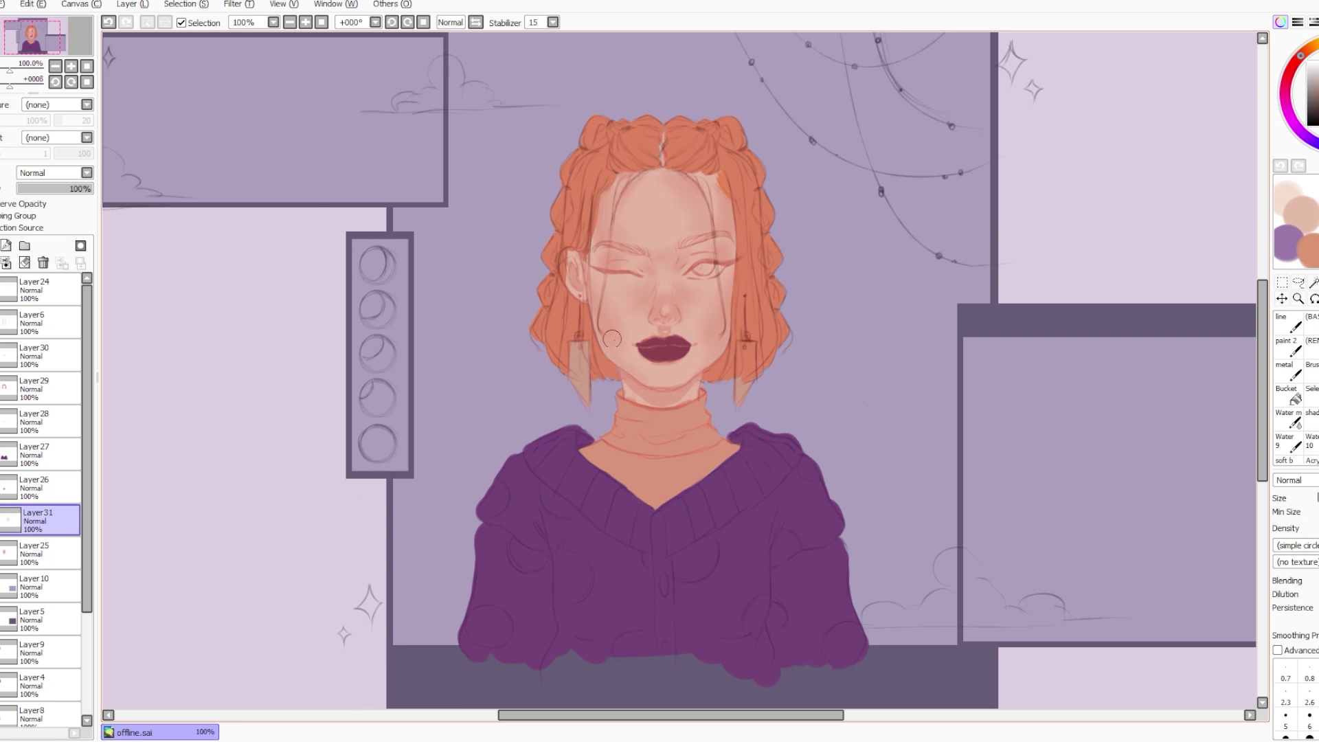
key(bracketleft)
click(3, 4)
click(14, 91)
key(bracketleft)
key(ctrl+z)
key(ctrl+y)
Add redder contour strokes down the sides of both cheeks and check the face in a mirrored view.
click(55, 173)
click(1289, 322)
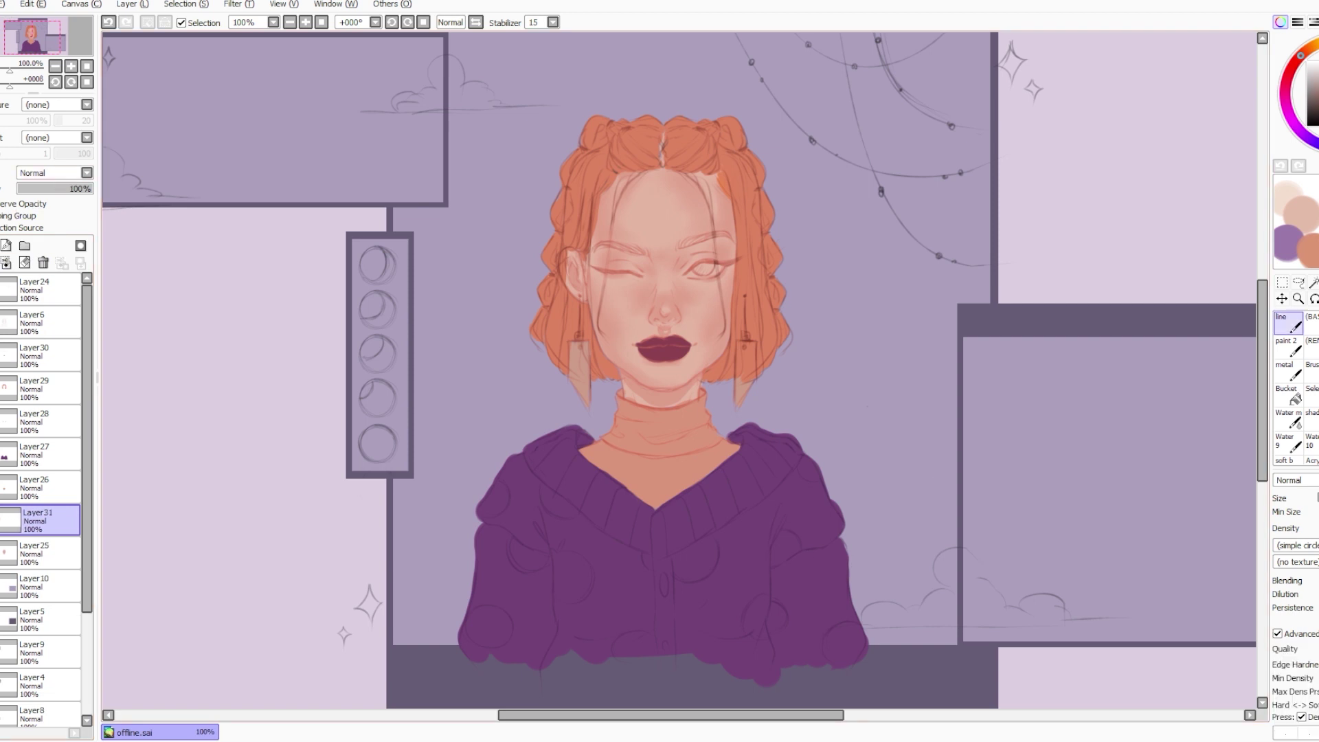
right_click(759, 317)
key(ctrl+z)
right_click(621, 373)
mouse_move(630, 378)
mouse_down()
mouse_move(618, 370)
mouse_move(641, 388)
mouse_up()
key(ctrl+z)
mouse_move(592, 282)
mouse_down()
mouse_move(726, 290)
mouse_move(606, 335)
mouse_up()
drag(729, 291, 716, 334)
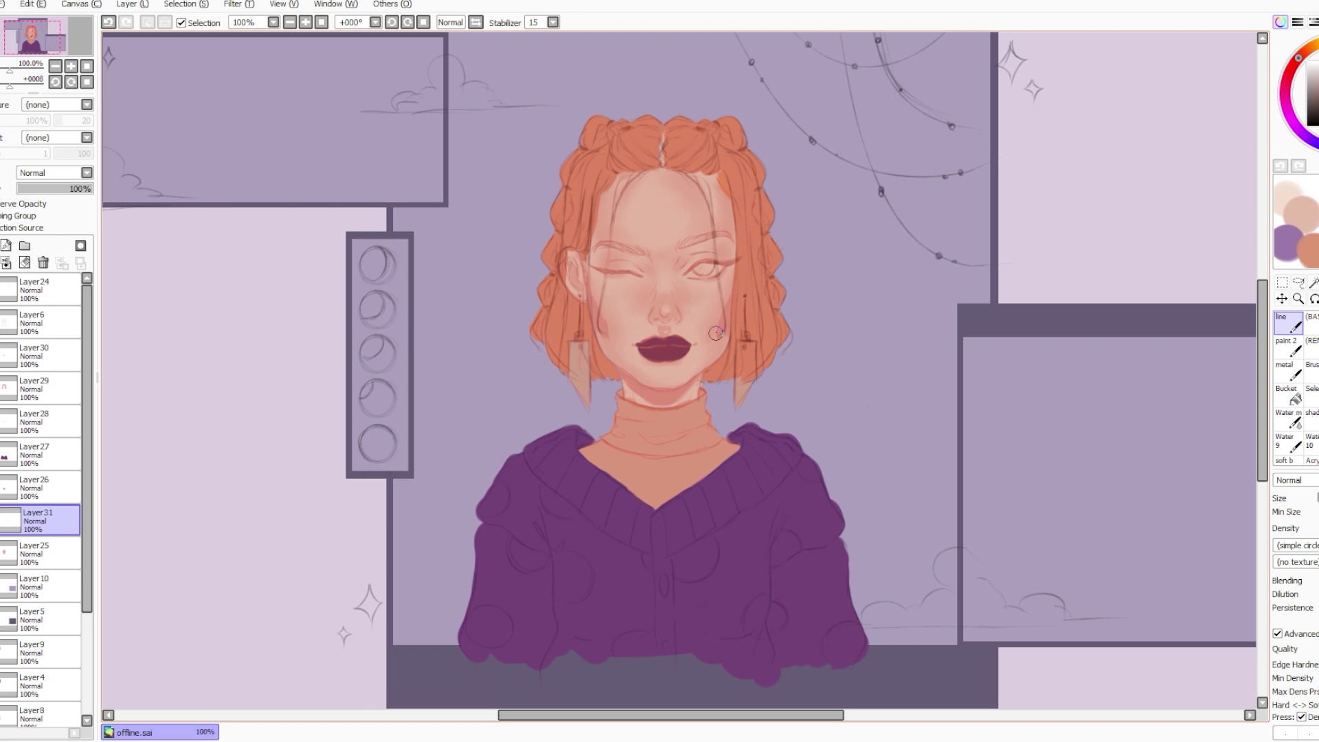
key(h)
key(h)
key(ctrl+z)
Paint reddish shading on the nose tip, beside the nose, at the inner eye corners and between the eyebrows.
drag(662, 329, 668, 335)
drag(673, 289, 680, 294)
key(ctrl+z)
drag(644, 265, 649, 271)
drag(679, 259, 673, 268)
click(662, 259)
Paint reddish shading on both temples, inside the ear and along the hairline of the forehead.
drag(608, 238, 604, 204)
drag(730, 235, 724, 203)
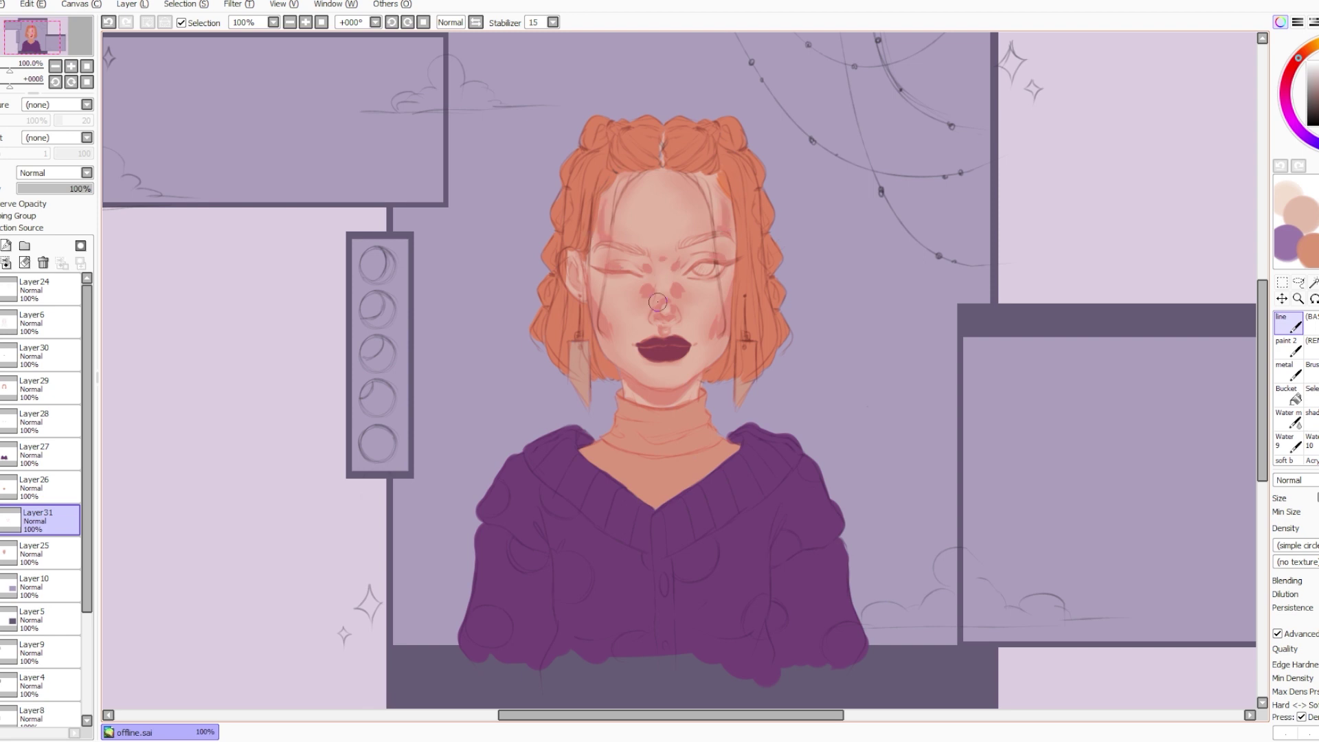
drag(573, 266, 575, 279)
mouse_move(686, 177)
mouse_down()
mouse_move(701, 196)
mouse_move(620, 207)
mouse_up()
Blend the reddish shading on the cheeks, nose and forehead softly into the skin with a water brush.
click(1318, 441)
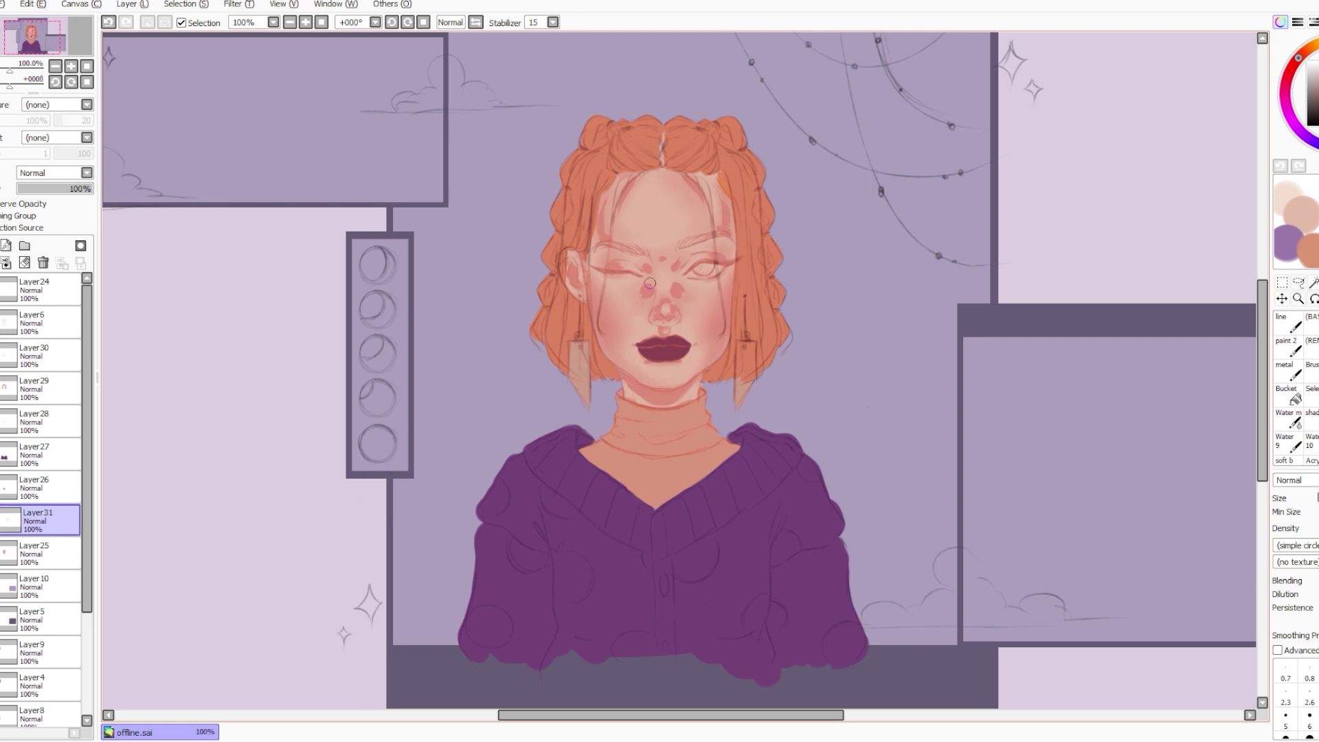
key(ctrl+z)
drag(661, 265, 663, 284)
key(ctrl+z)
key(ctrl+y)
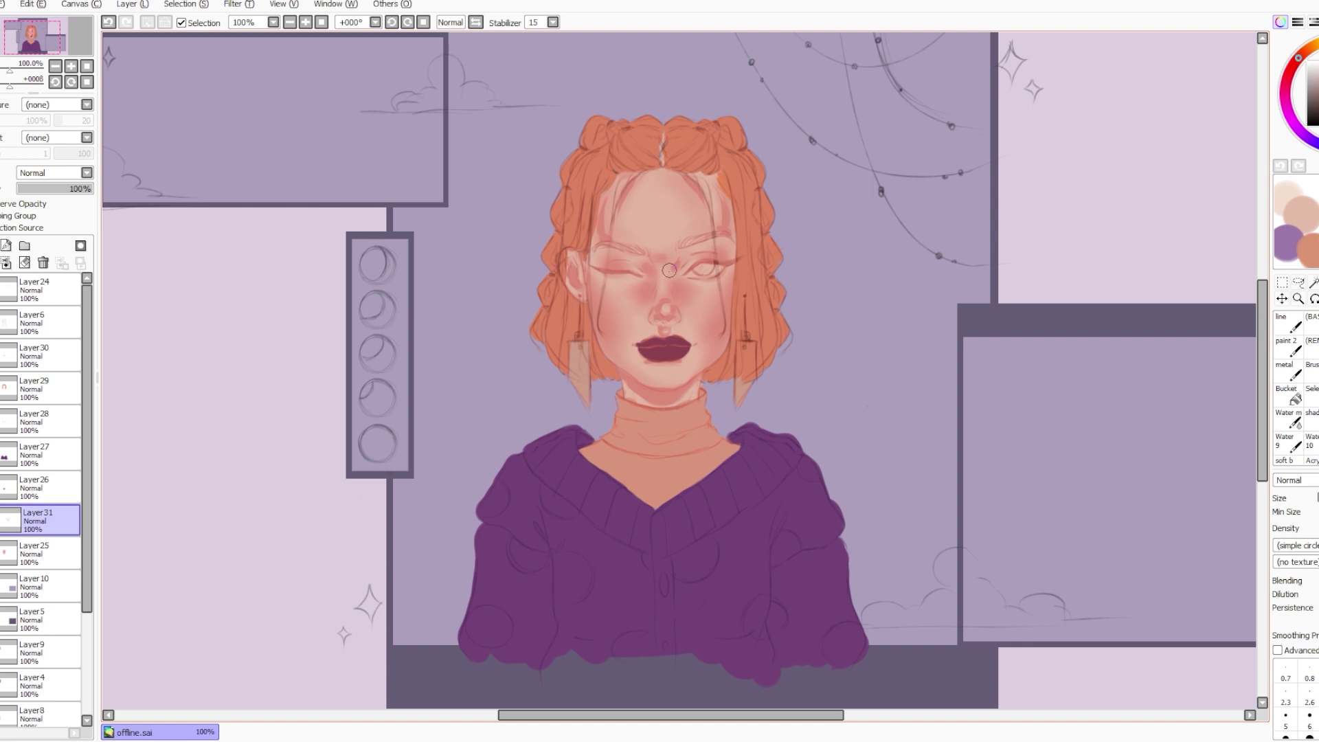
Soften and extend the reddish shading over the forehead, nose and cheeks, and merge the shading layer into the skin layer.
key(ctrl+z)
key(ctrl+y)
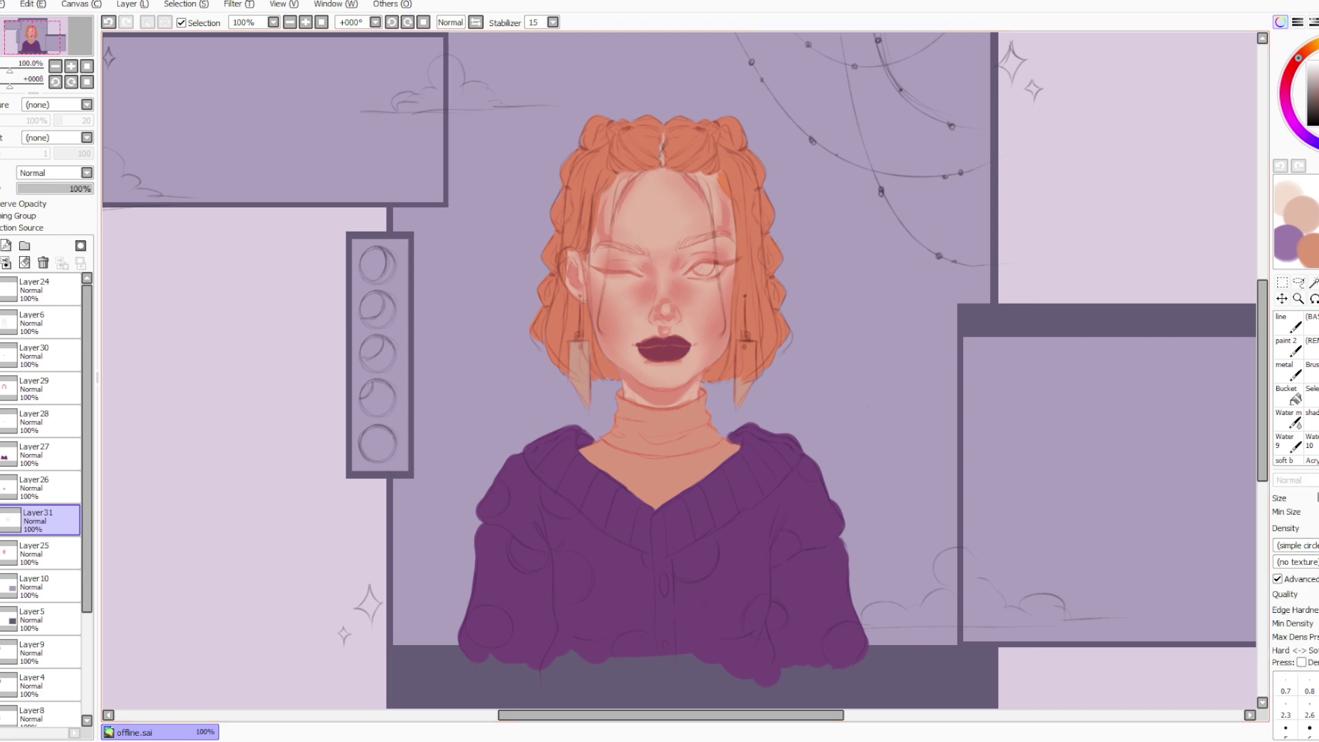
drag(627, 198, 627, 200)
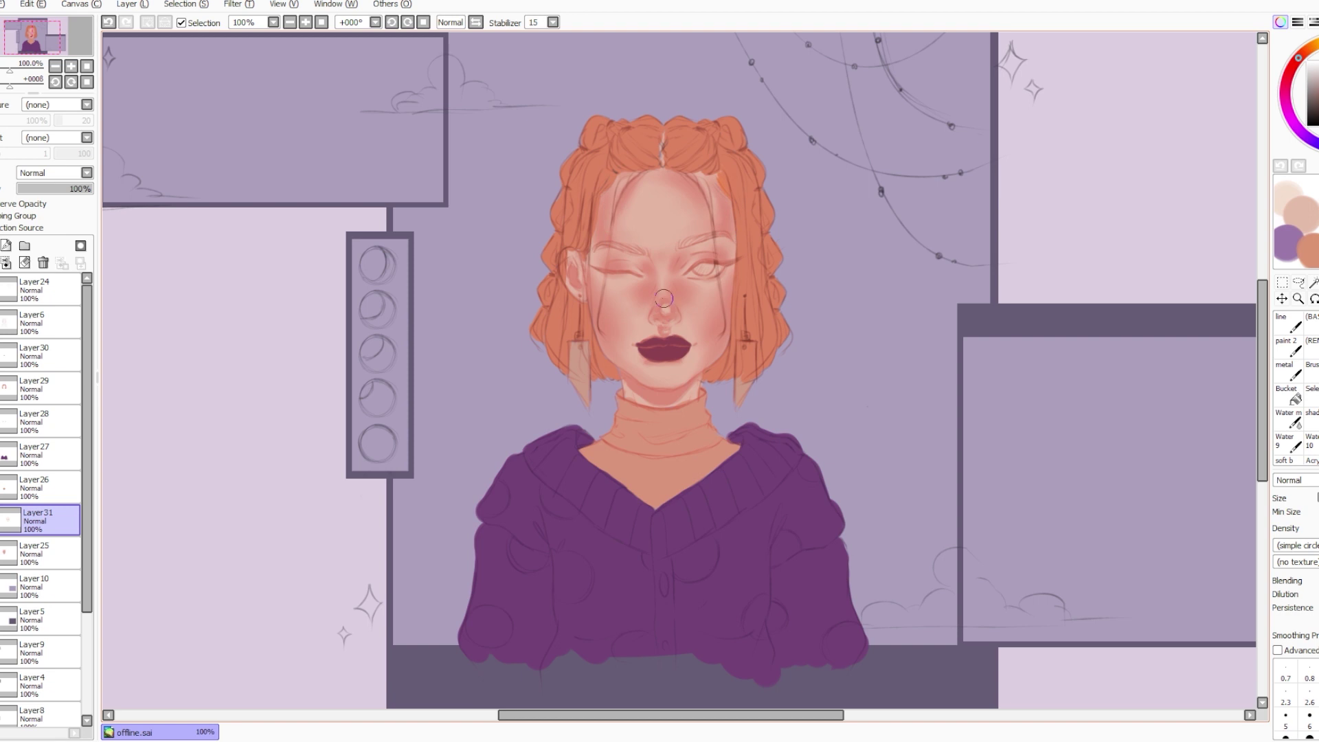
key(bracketleft)
key(bracketright)
key(bracketleft)
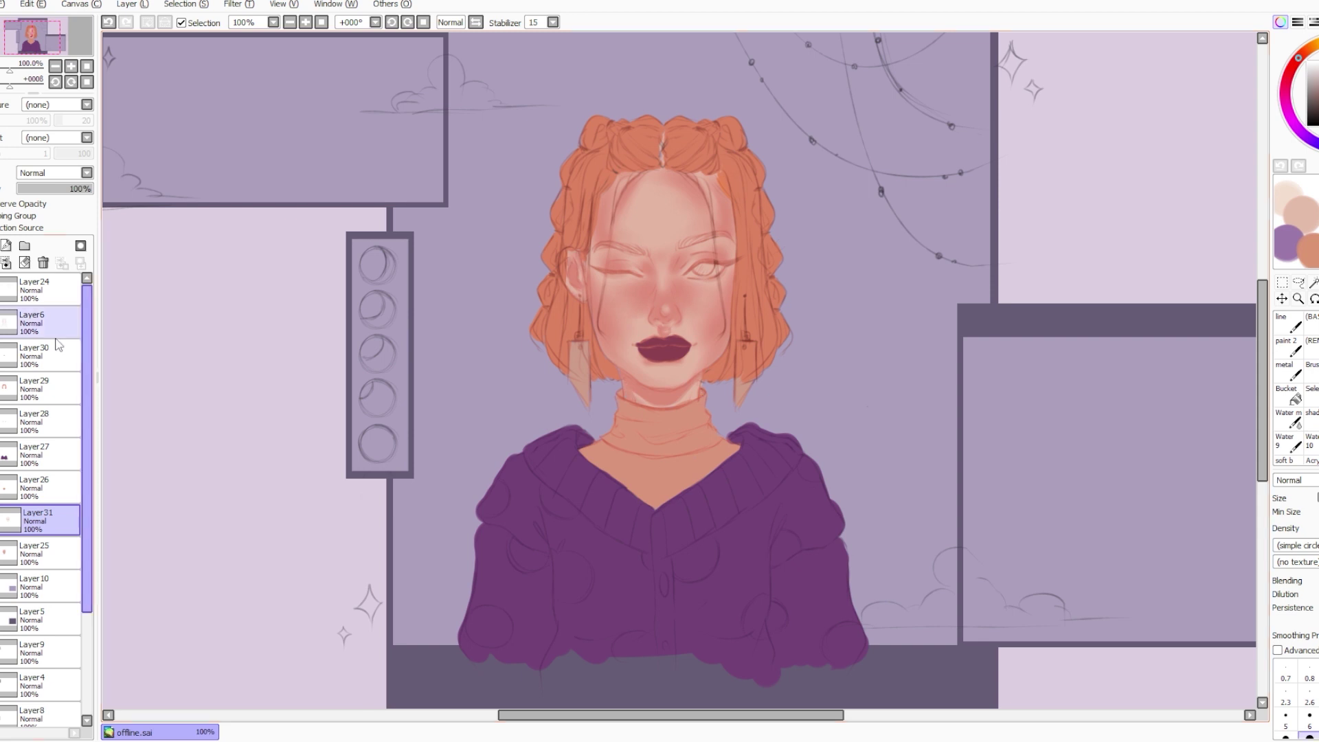
key(bracketright)
mouse_move(43, 190)
mouse_down()
mouse_move(29, 191)
mouse_move(93, 193)
mouse_up()
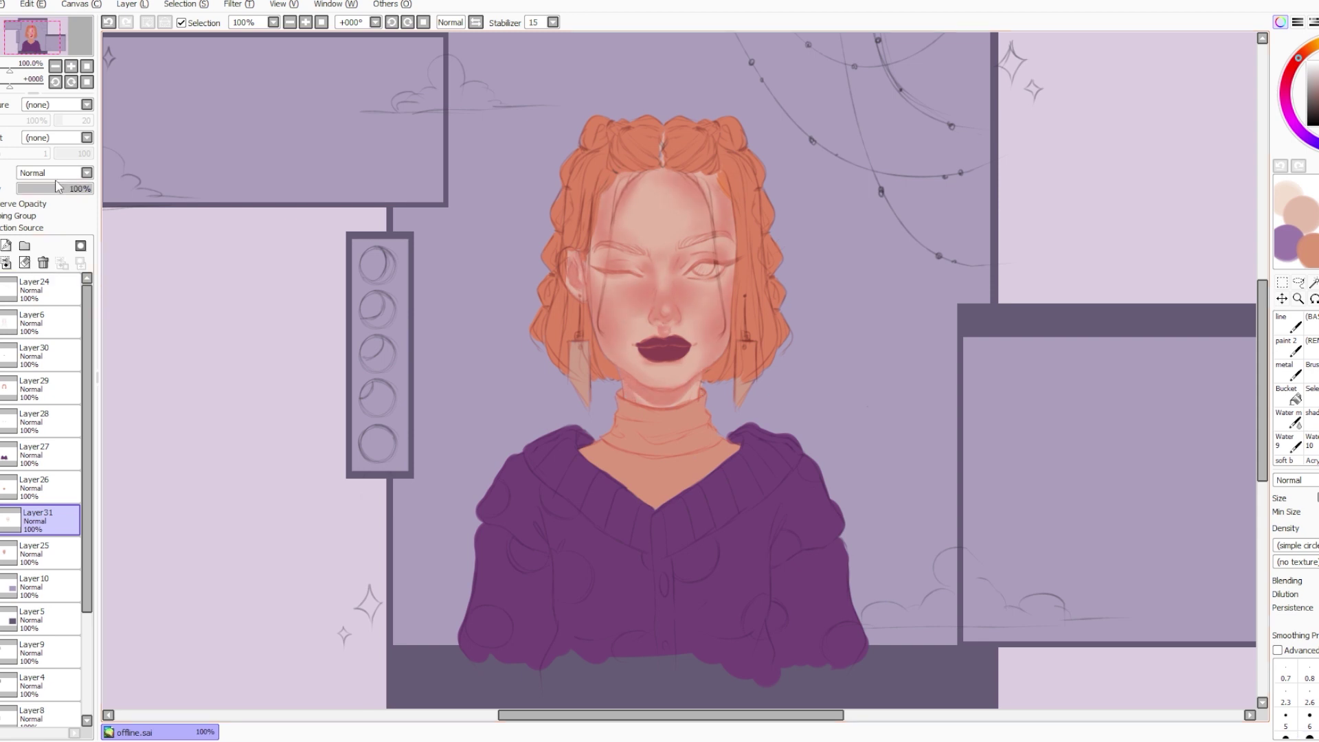
click(6, 263)
Create a new layer above the turtleneck and paint reddish shading along its curved folds.
click(31, 487)
click(0, 245)
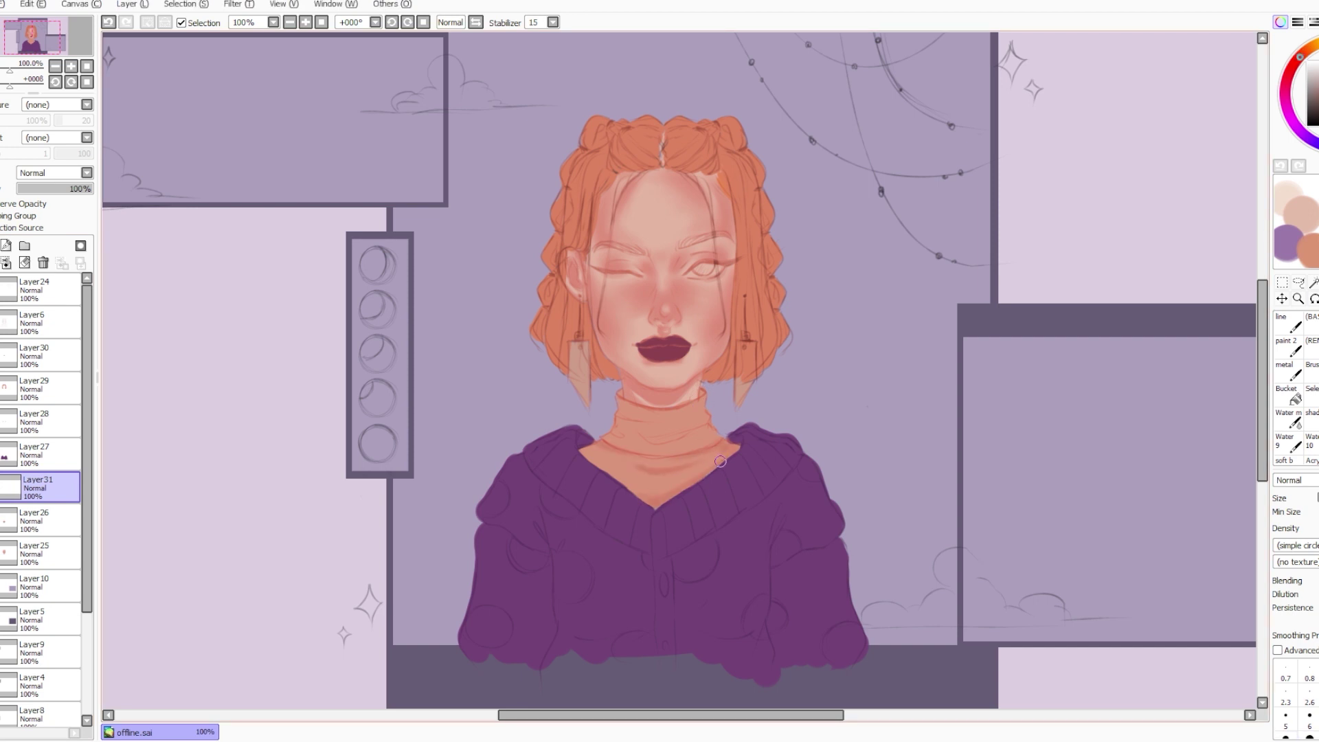
key(bracketleft)
key(bracketleft)
key(bracketleft)
key(bracketleft)
mouse_move(599, 442)
mouse_down()
mouse_move(683, 465)
mouse_move(635, 465)
mouse_move(735, 447)
mouse_move(706, 430)
mouse_up()
key(ctrl+z)
key(ctrl+z)
drag(618, 435, 716, 435)
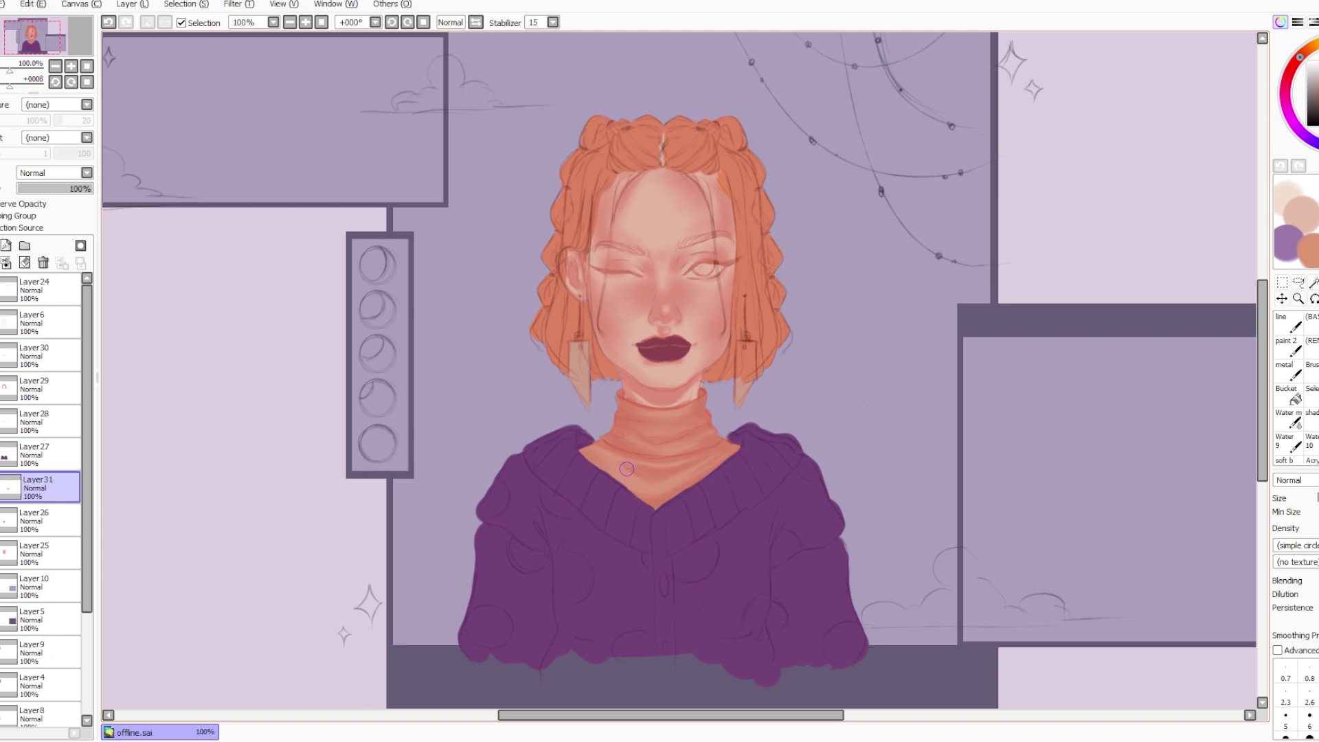
Paint redder shadows under the chin and down both sides of the turtleneck's collar.
click(1299, 59)
click(2, 4)
click(14, 87)
key(bracketleft)
key(bracketleft)
key(ctrl+z)
key(ctrl+z)
mouse_move(659, 440)
mouse_down()
mouse_move(693, 442)
mouse_move(615, 419)
mouse_move(707, 409)
mouse_move(711, 397)
mouse_move(624, 419)
mouse_up()
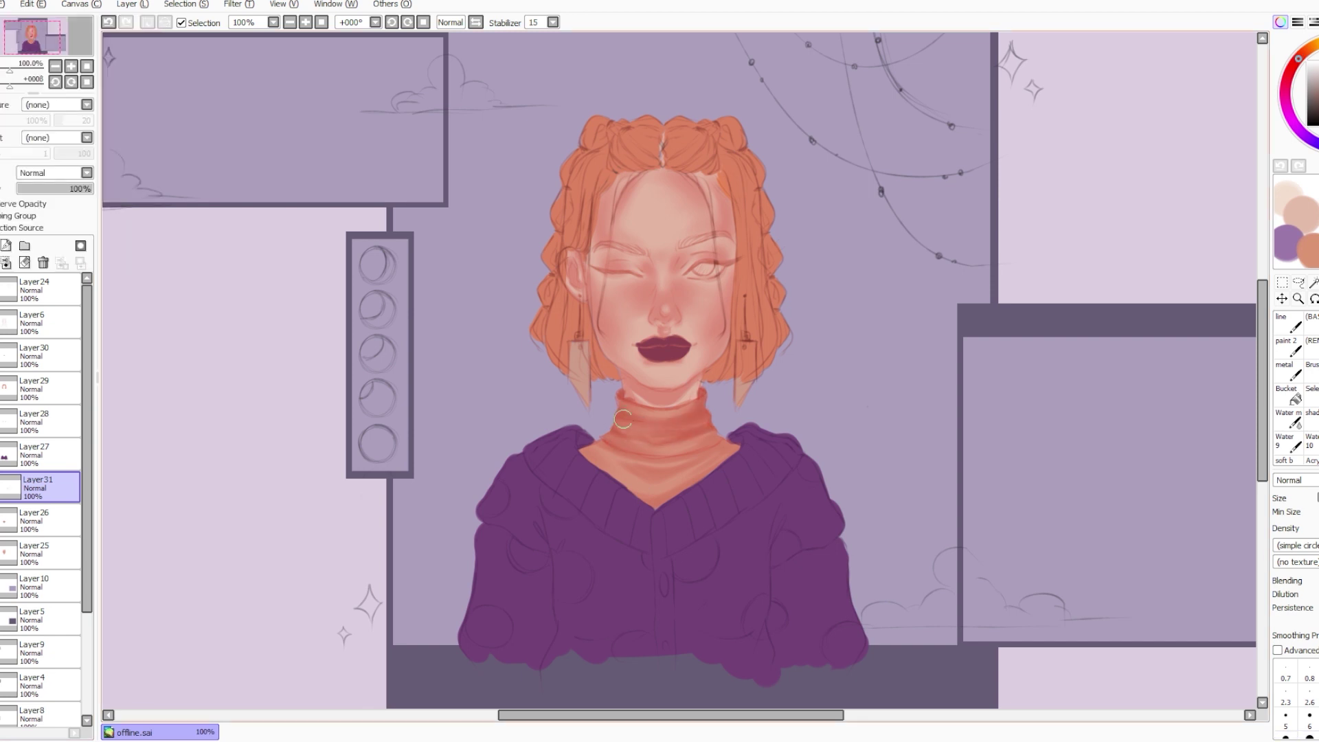
drag(709, 408, 652, 420)
key(ctrl+z)
Shade the turtleneck's lower folds along the cardigan neckline, and merge the shading layer down at 67% opacity.
drag(668, 468, 738, 448)
mouse_move(628, 469)
mouse_down()
mouse_move(683, 470)
mouse_move(675, 459)
mouse_up()
key(bracketleft)
key(bracketright)
drag(738, 449, 677, 493)
drag(583, 450, 601, 462)
drag(33, 189, 67, 189)
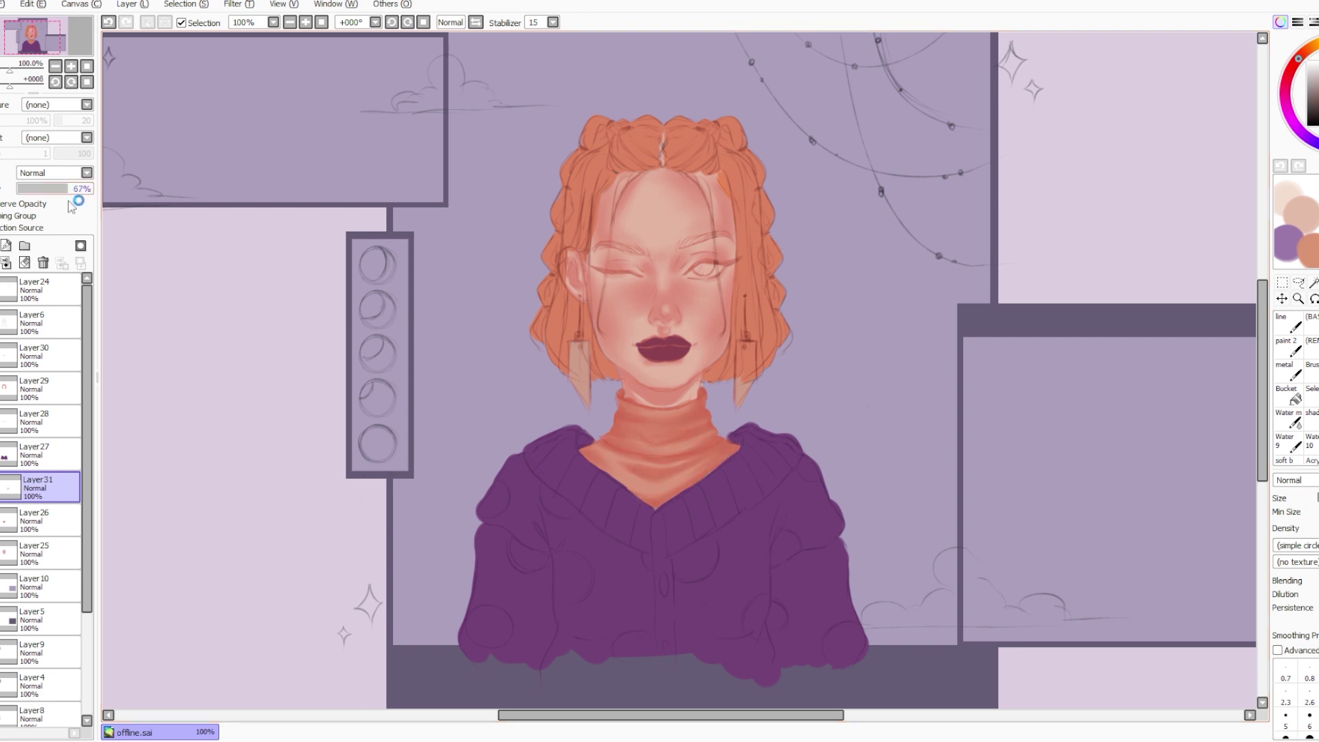
click(5, 262)
Create a new layer above the cardigan and paint dark purple shadows between the arms and torso and along the hem.
click(35, 453)
click(1, 246)
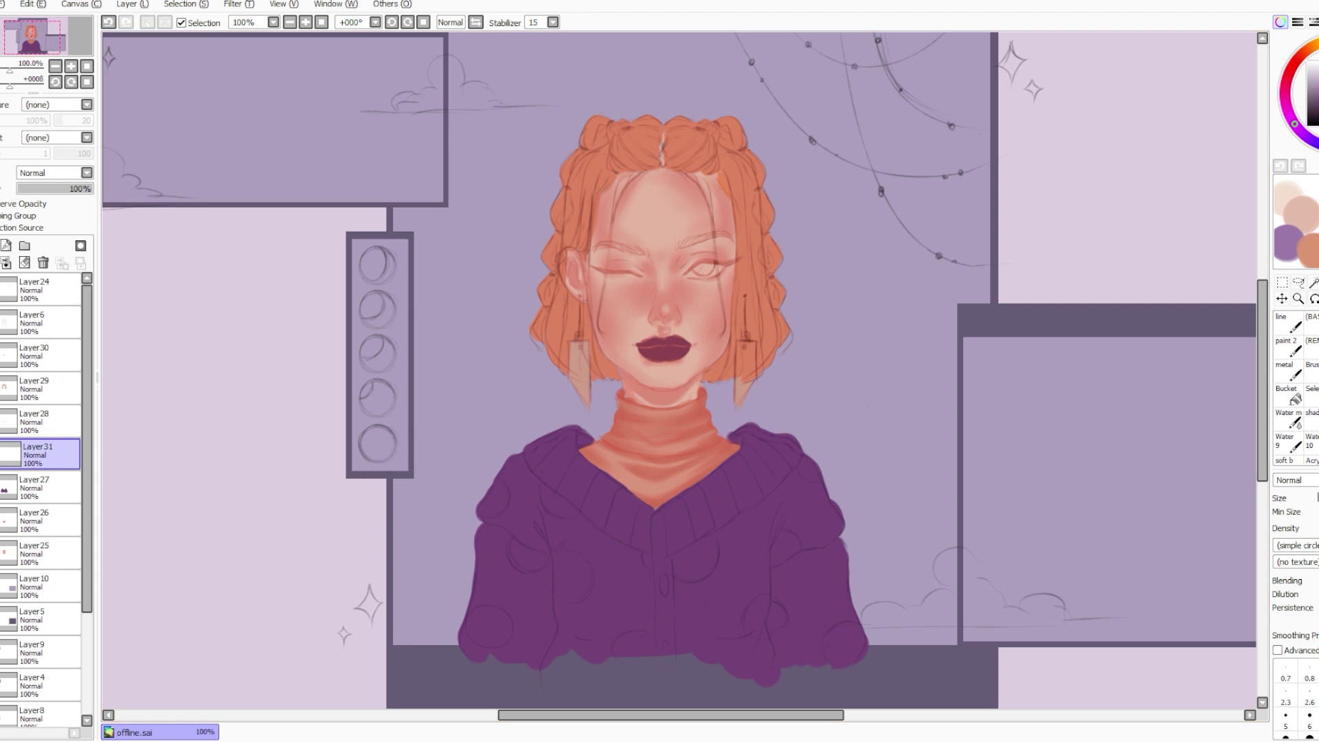
drag(777, 519, 780, 550)
drag(771, 605, 773, 656)
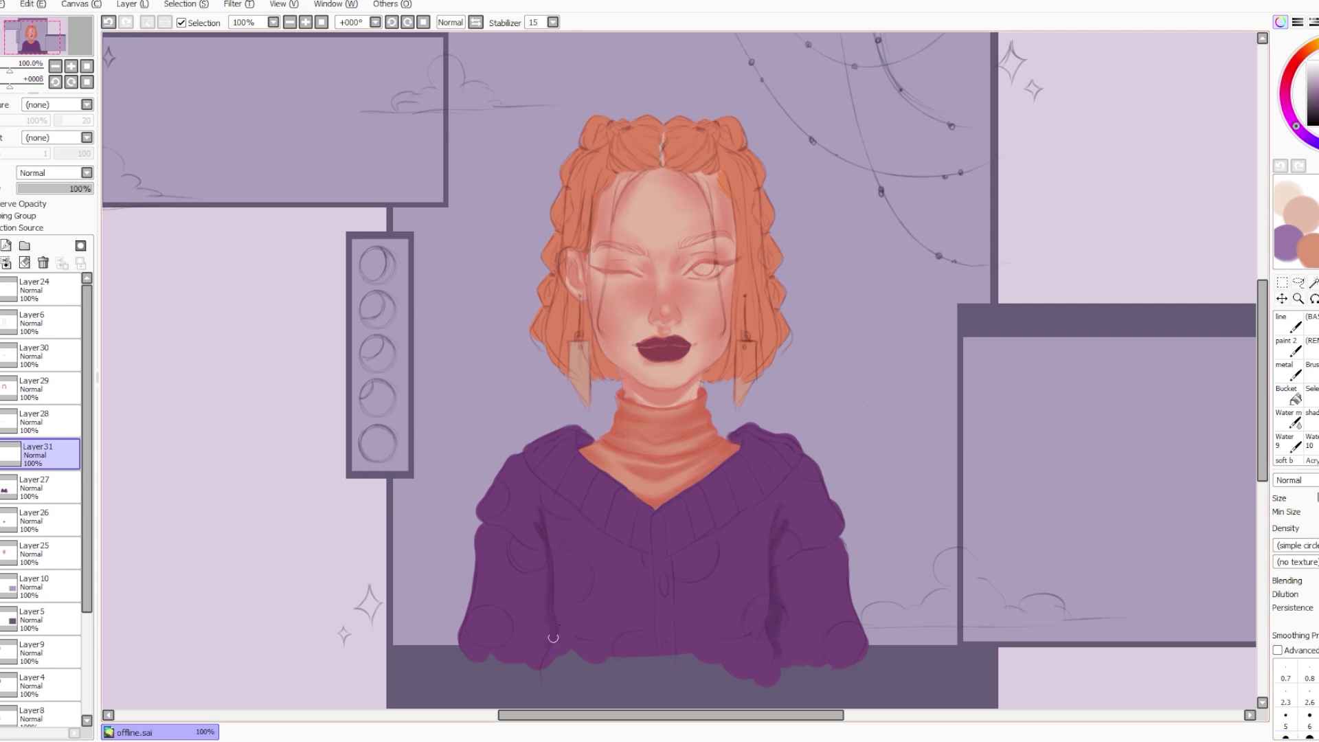
drag(553, 638, 596, 658)
drag(742, 650, 755, 644)
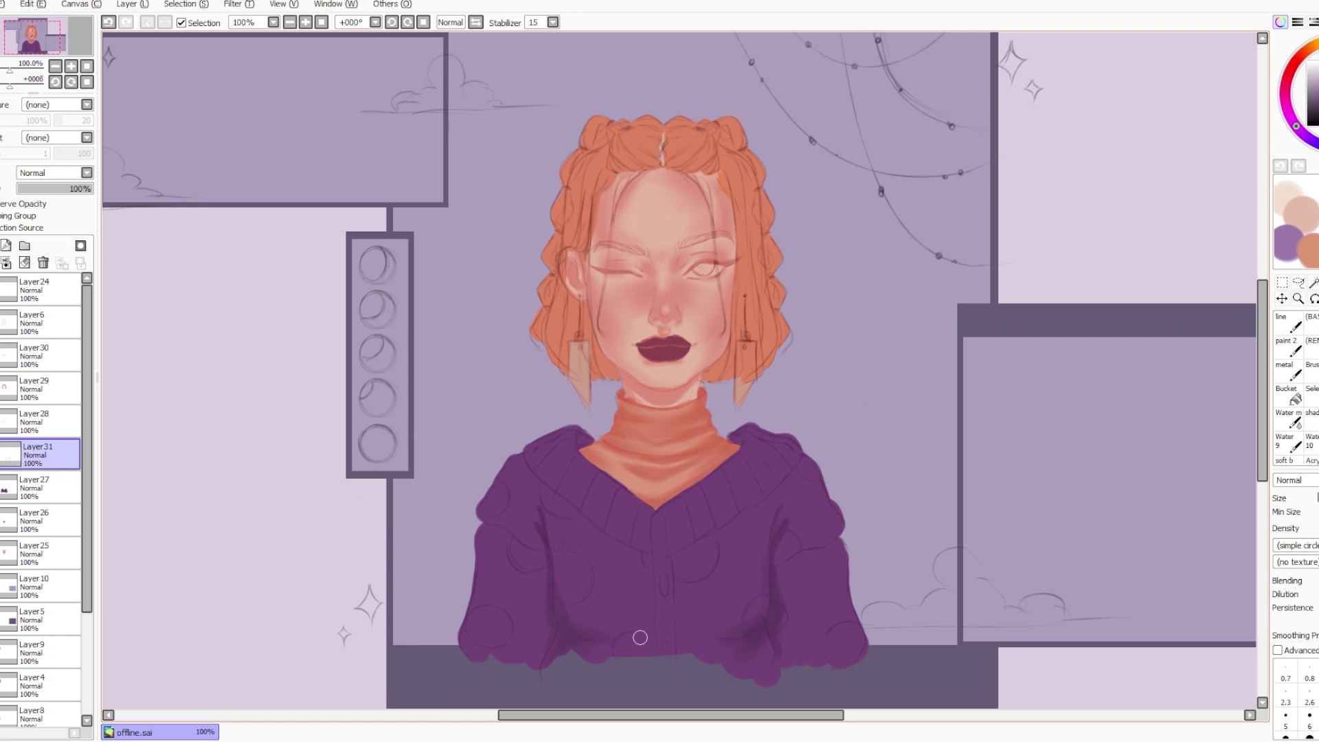
Paint dark purple shading along the cardigan's button placket and the lower edge of its collar.
key([)
key([)
key([)
key([)
key(ctrl+z)
key(])
key(bracketleft)
key(bracketleft)
key(bracketright)
key(ctrl+z)
key(bracketleft)
Paint dark purple fold shadows across the cardigan's upper sleeves and shoulders.
drag(777, 566, 843, 539)
key(ctrl+z)
key(bracketright)
key(bracketright)
key(bracketright)
key(bracketright)
key(bracketright)
drag(488, 505, 482, 520)
key(ctrl+z)
drag(789, 554, 839, 541)
key(bracketright)
mouse_move(804, 468)
mouse_down()
mouse_move(835, 510)
mouse_move(827, 489)
mouse_up()
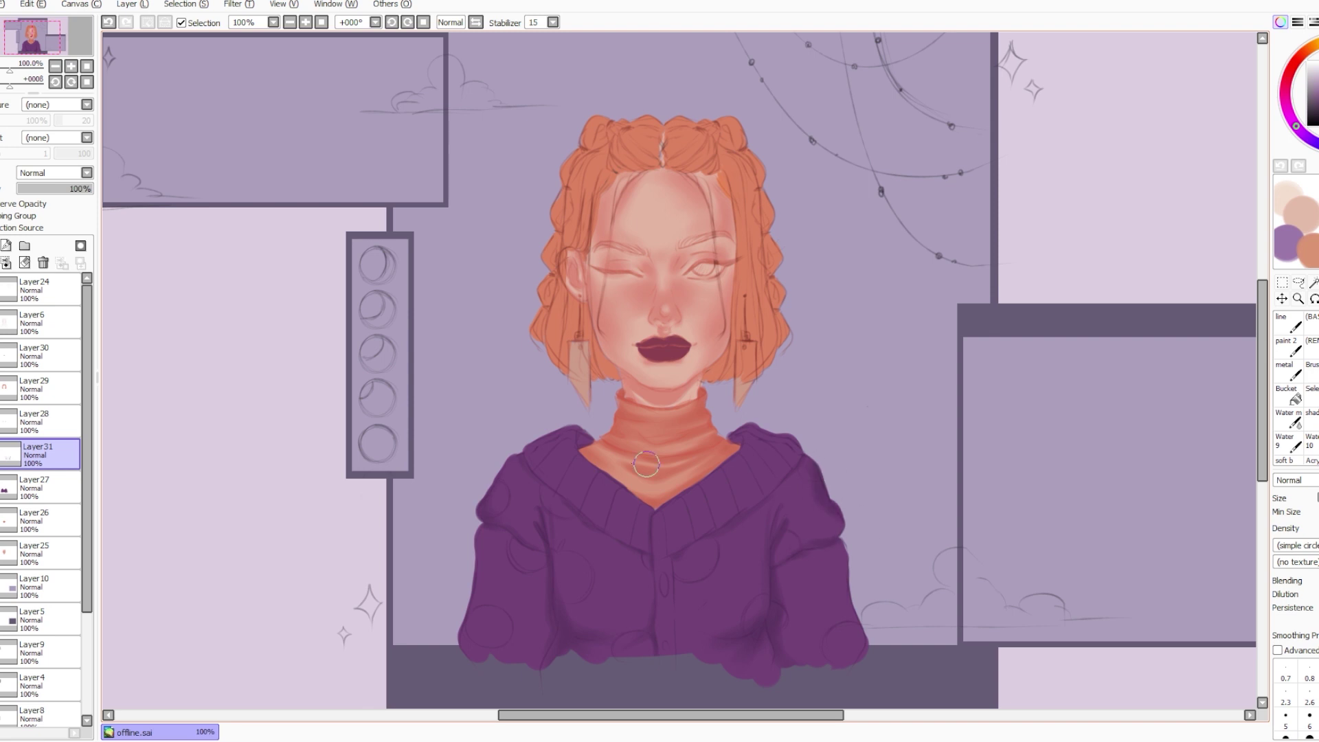
Shade the inner elbow area and the outer edges of the lower sleeves in dark purple.
drag(782, 606, 789, 584)
drag(866, 617, 856, 653)
key(bracketright)
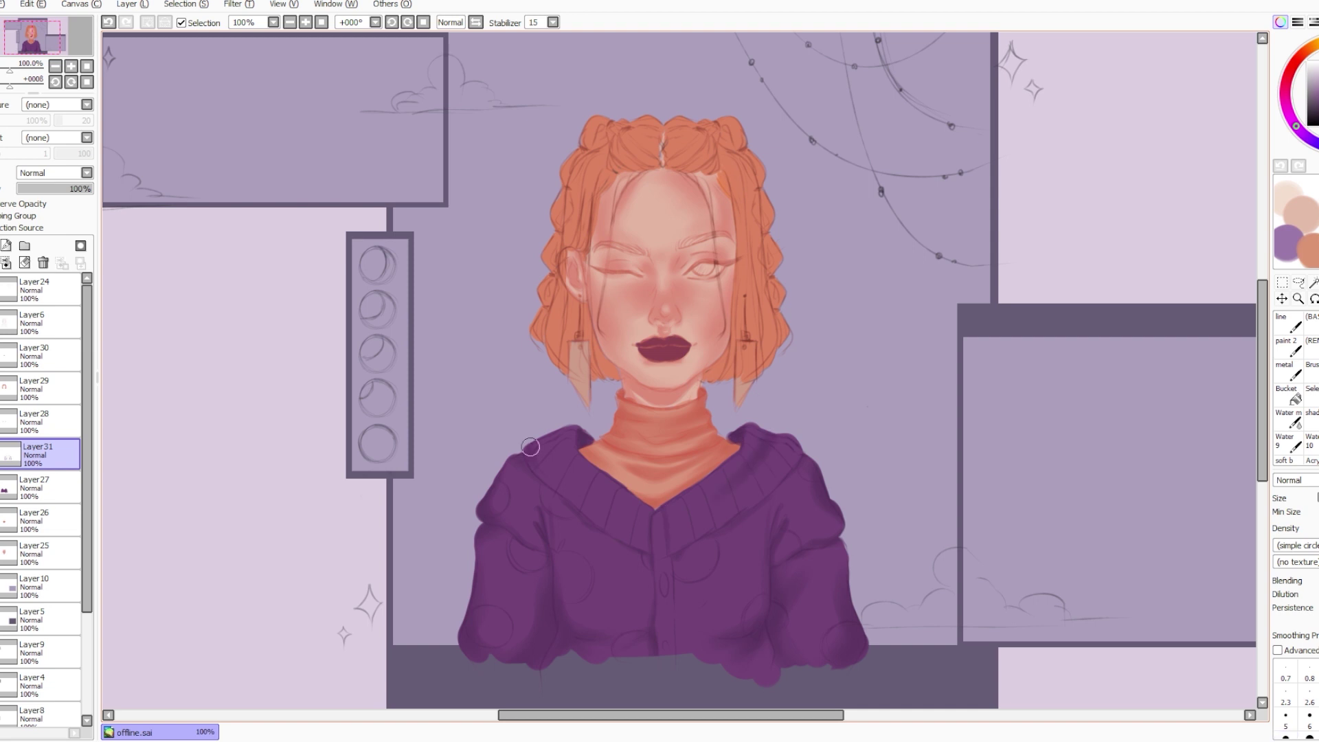
Paint dark purple rib lines across both sides of the cardigan's wide collar.
key(bracketleft)
key(bracketleft)
key(bracketleft)
key(bracketleft)
key(bracketleft)
mouse_move(680, 503)
mouse_down()
mouse_move(694, 538)
mouse_move(715, 522)
mouse_up()
drag(720, 471, 739, 508)
drag(744, 456, 761, 497)
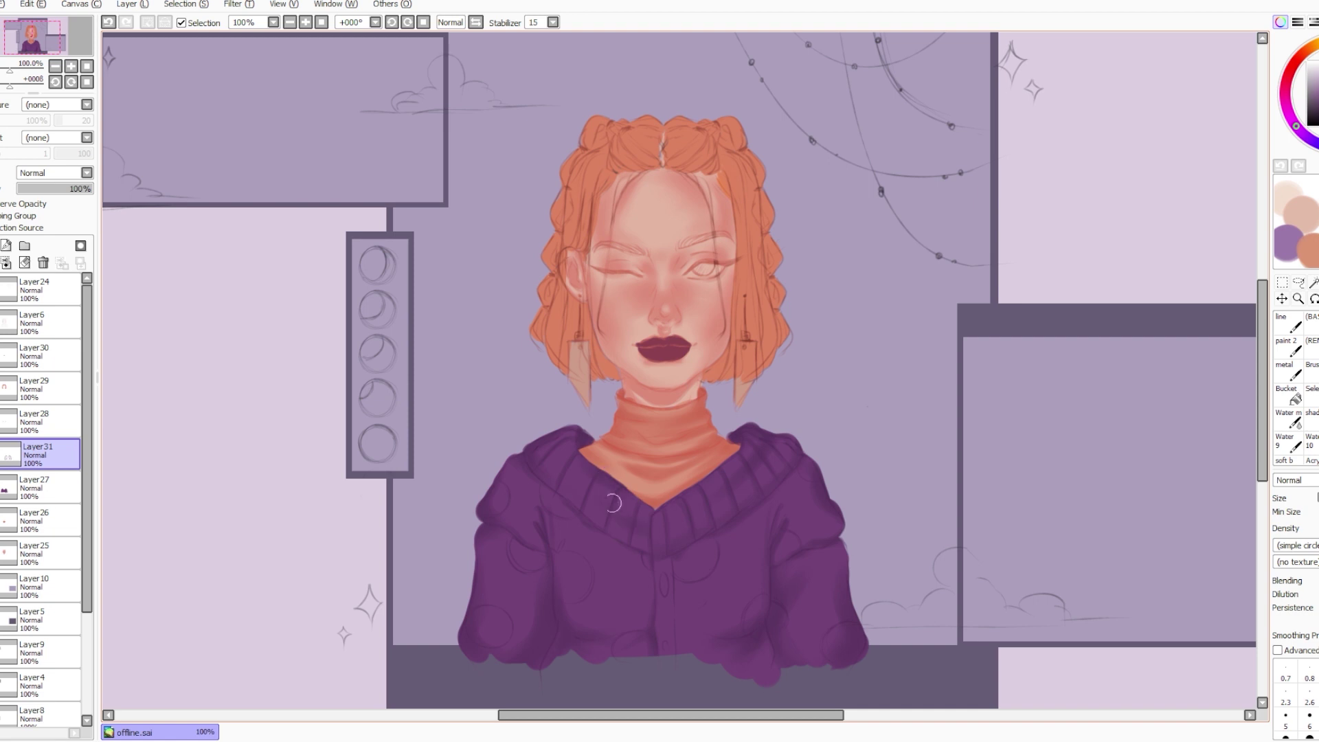
Refine the collar ribs and button placket shading with a finer brush, and merge the shading into the cardigan layer.
key(bracketright)
key(bracketright)
key(bracketright)
key(bracketleft)
key(bracketleft)
key(bracketleft)
key(bracketleft)
key(bracketleft)
key(bracketleft)
key(bracketleft)
key(bracketleft)
key(bracketleft)
key(bracketright)
key(bracketright)
click(3, 4)
click(17, 92)
click(5, 263)
click(3, 4)
click(17, 91)
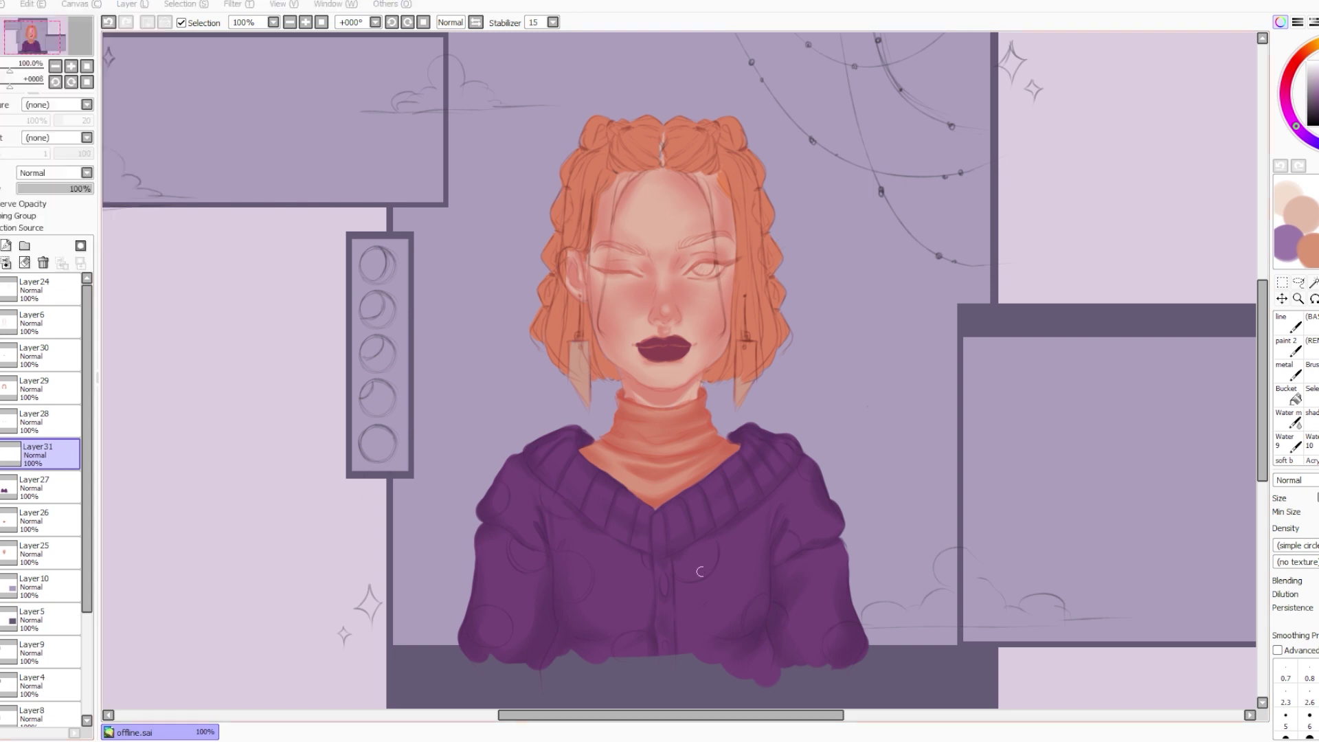
Draw darker, finer grooves between the collar ribs and along the button placket on a fresh layer.
key(bracketleft)
key(bracketleft)
key(bracketleft)
key(bracketleft)
key(bracketleft)
key(bracketleft)
key(bracketleft)
key(bracketright)
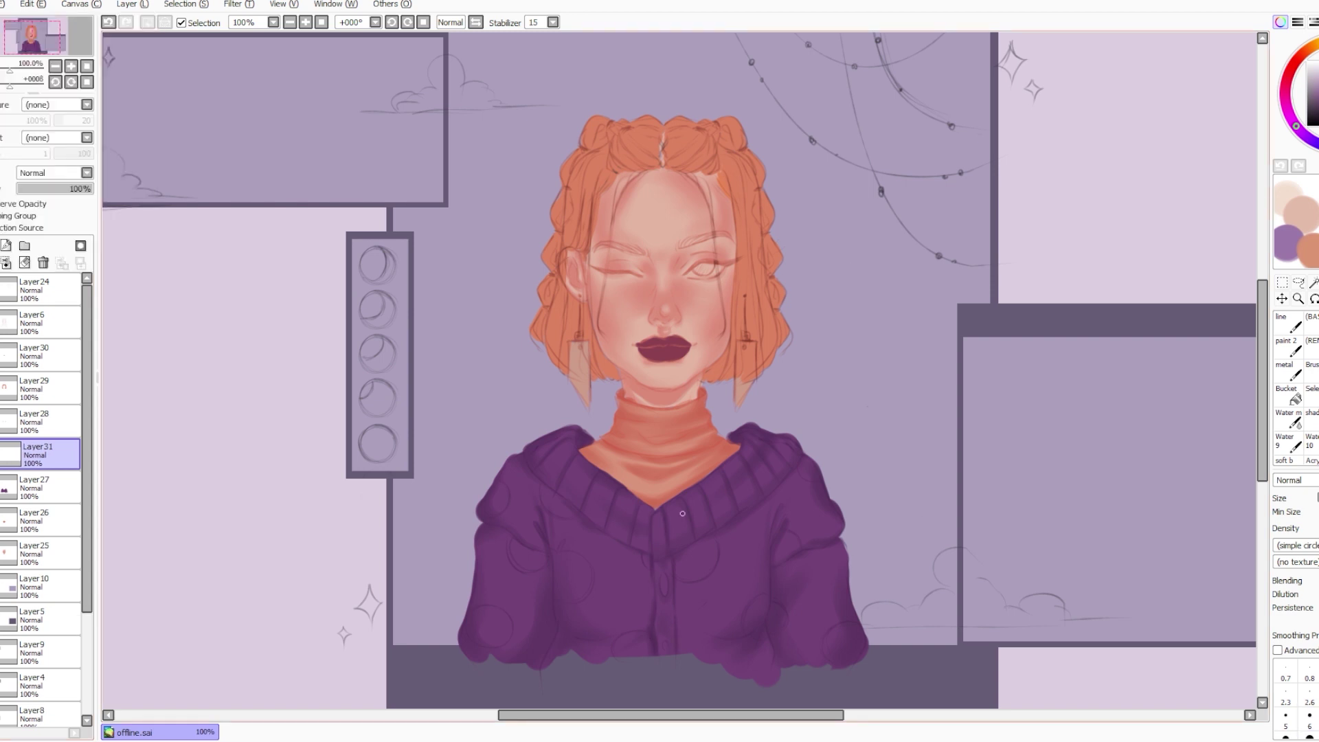
key(ctrl+z)
drag(726, 528, 755, 505)
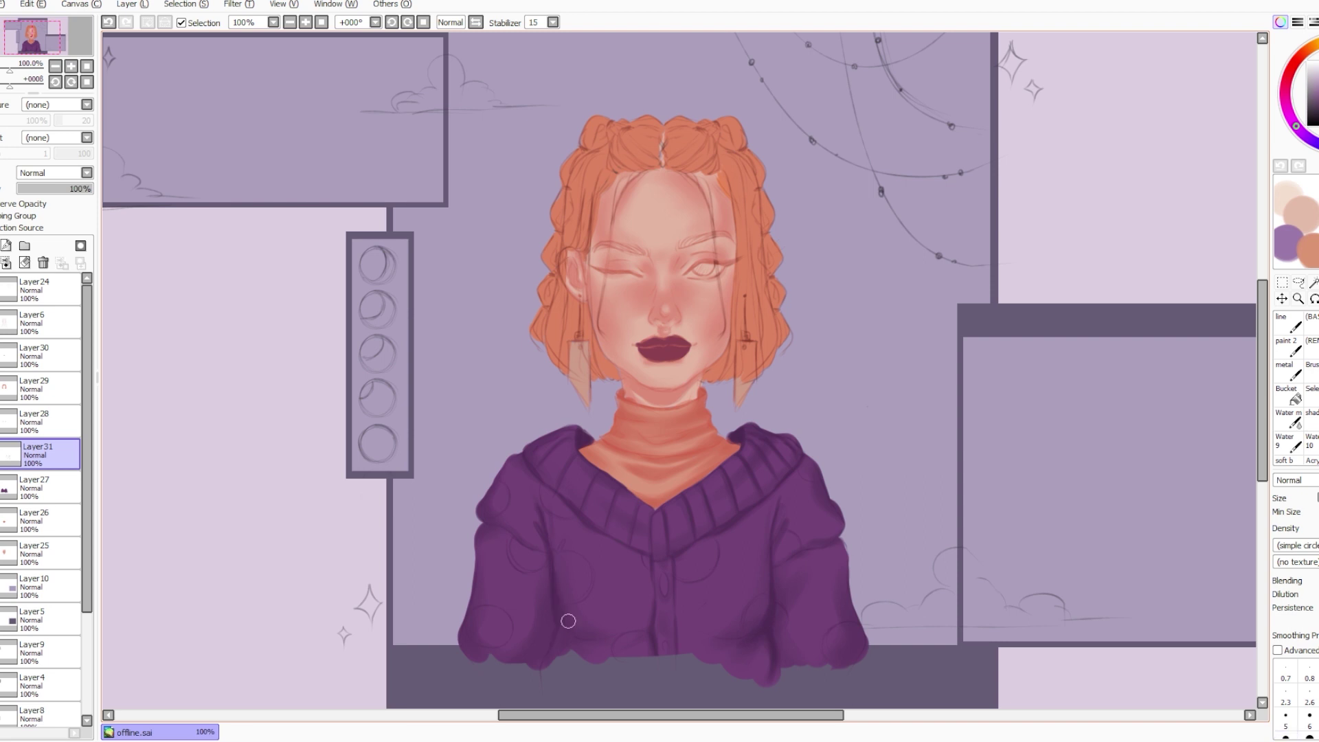
Deepen the shadows in the sleeve creases and around the lower sleeves of the cardigan.
key(bracketleft)
key(bracketleft)
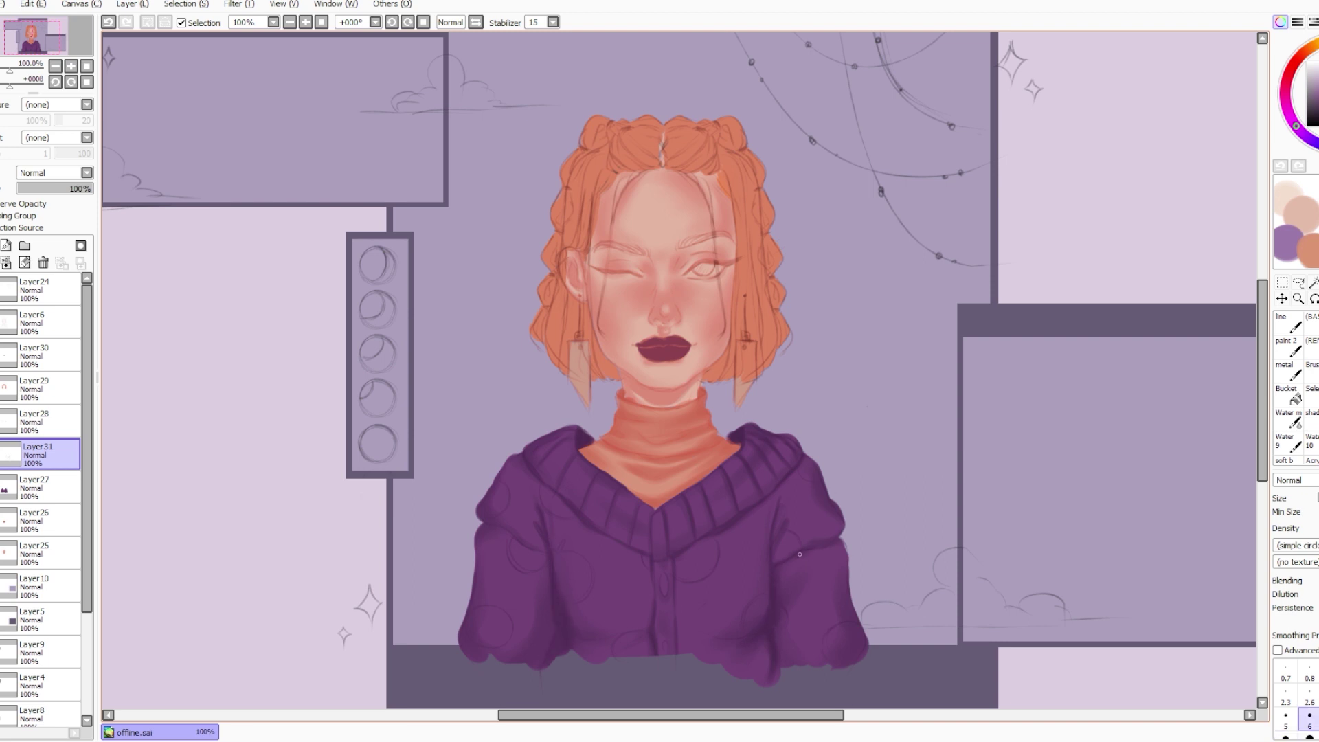
key(bracketright)
key(bracketright)
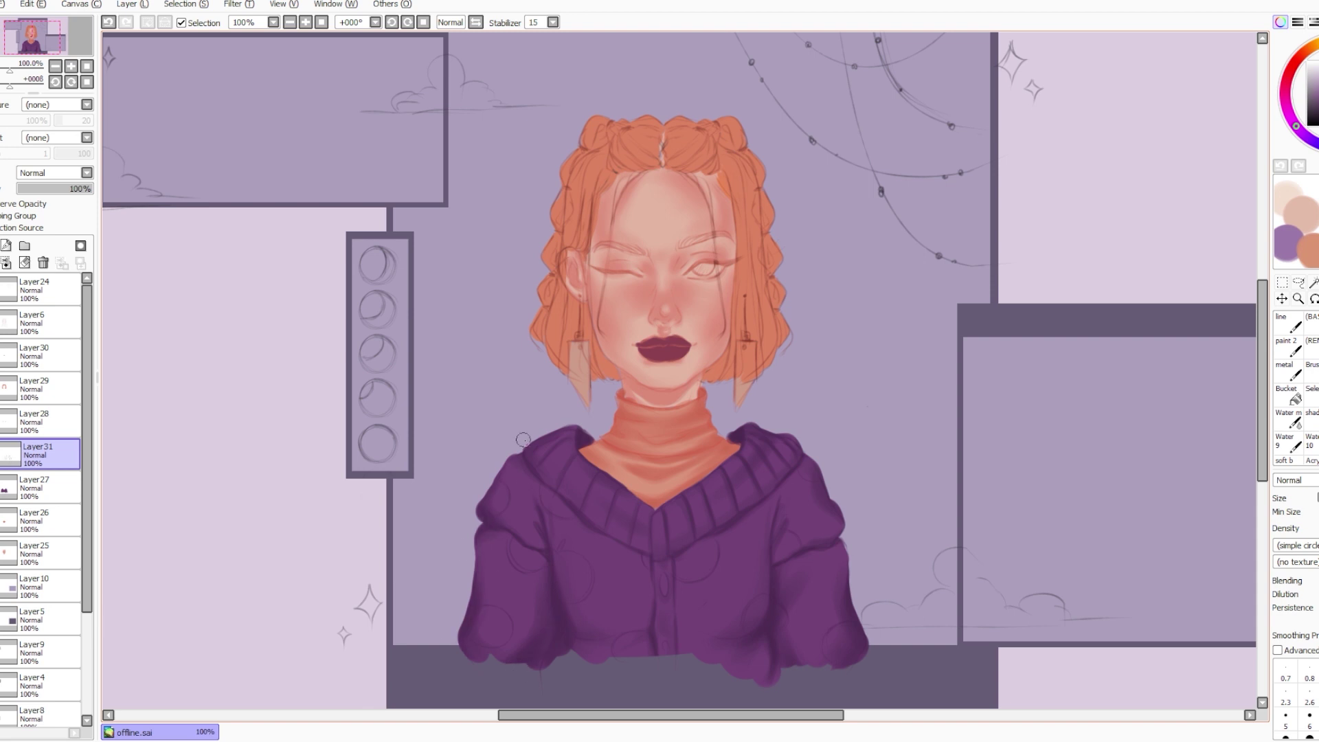
Refine the darkest shadows in the collar ribs and sleeve folds, and merge the layer into the cardigan.
key(bracketleft)
key(ctrl+z)
key(bracketleft)
key(bracketright)
key(bracketright)
key(bracketright)
key(bracketright)
key(bracketright)
key(bracketleft)
key(bracketleft)
key(bracketleft)
key(bracketleft)
key(bracketright)
key(bracketleft)
key(bracketleft)
key(ctrl+z)
key(ctrl+y)
key(bracketright)
key(bracketright)
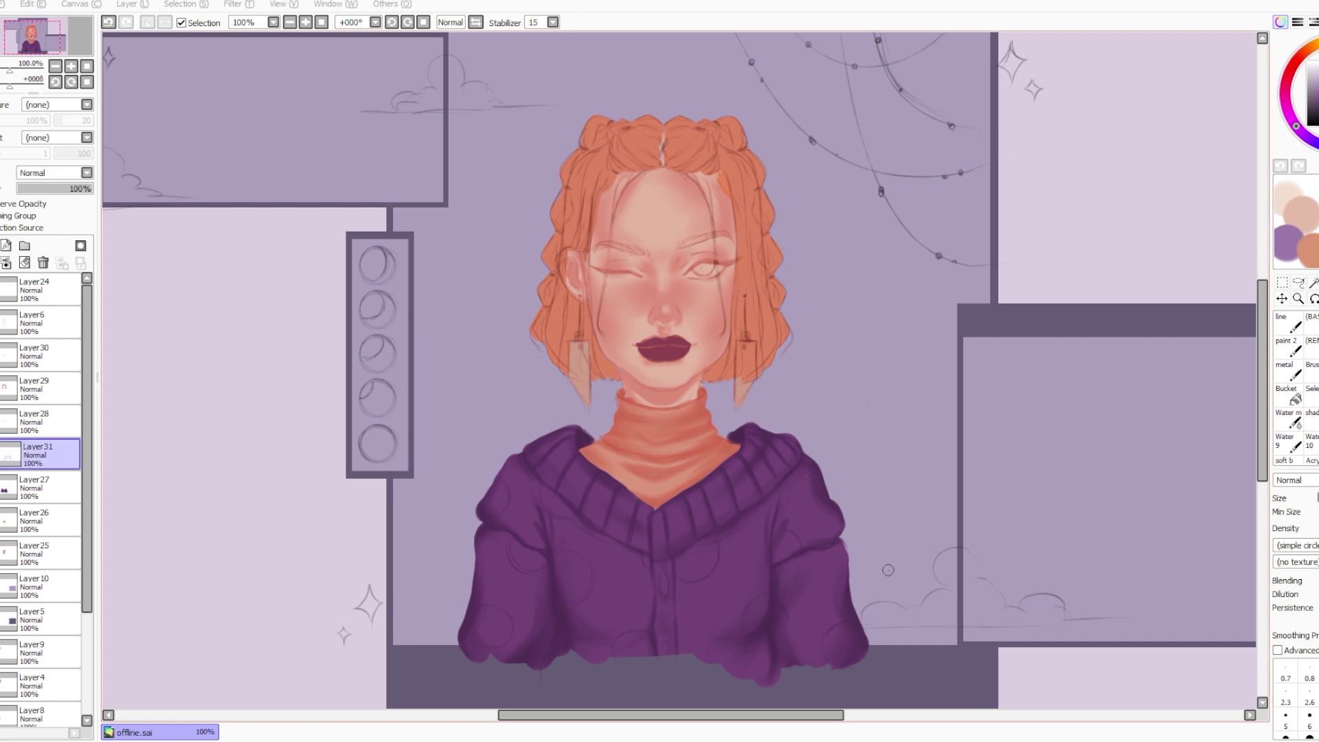
key(ctrl+e)
Create a new clipped layer above the earrings and paint brown shading down them.
click(42, 422)
click(1, 246)
click(13, 216)
click(1288, 323)
right_click(625, 384)
click(1318, 323)
right_click(558, 371)
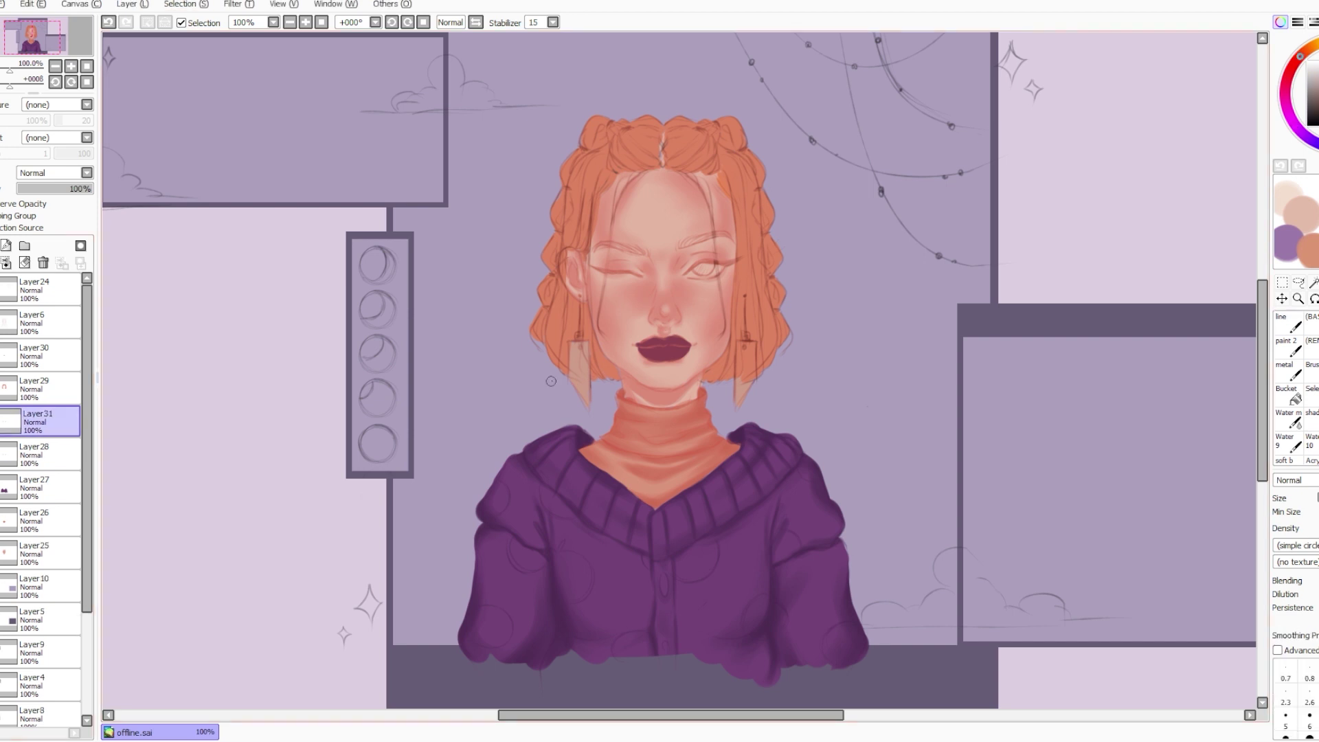
drag(571, 344, 591, 416)
mouse_move(574, 343)
mouse_down()
mouse_move(573, 386)
mouse_move(588, 397)
mouse_up()
key(ctrl+z)
Add fine darker strokes to the edges and tops of both earrings, and merge the shading into the earring layer.
right_click(584, 400)
key(bracketleft)
key(bracketleft)
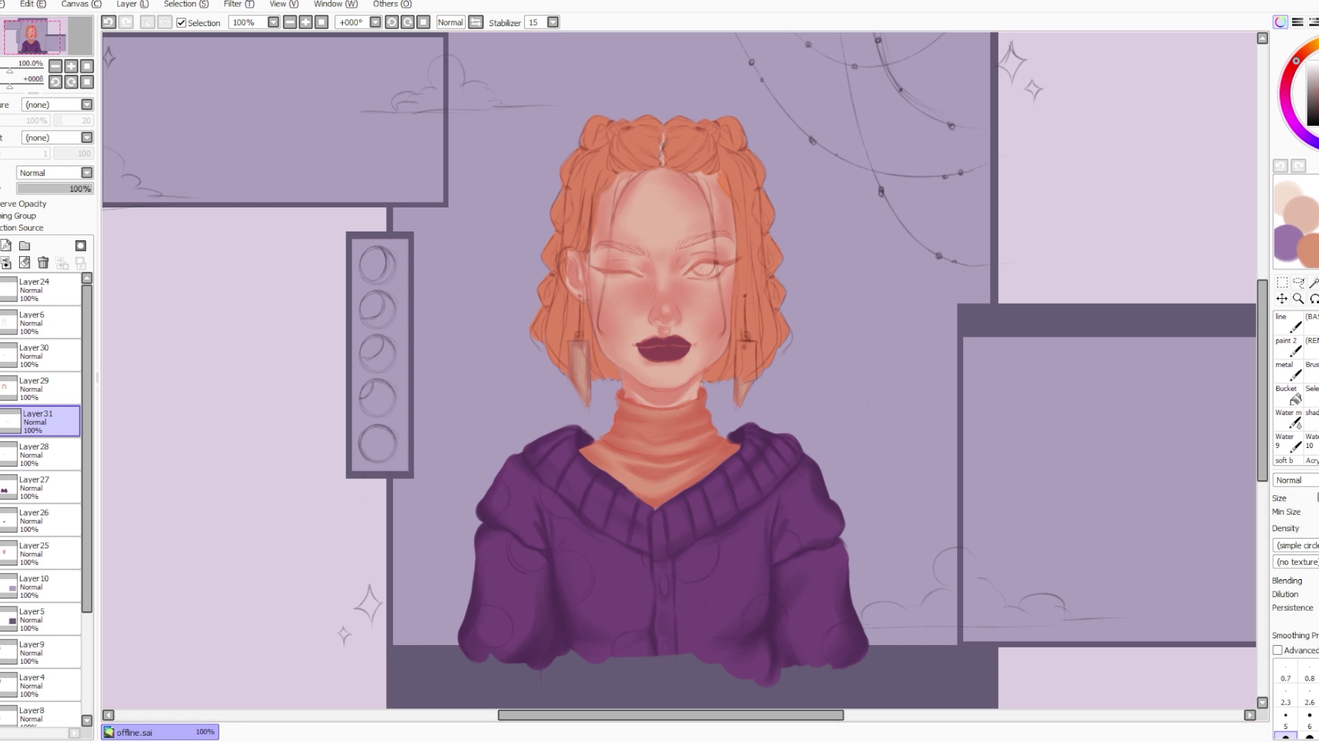
key(e)
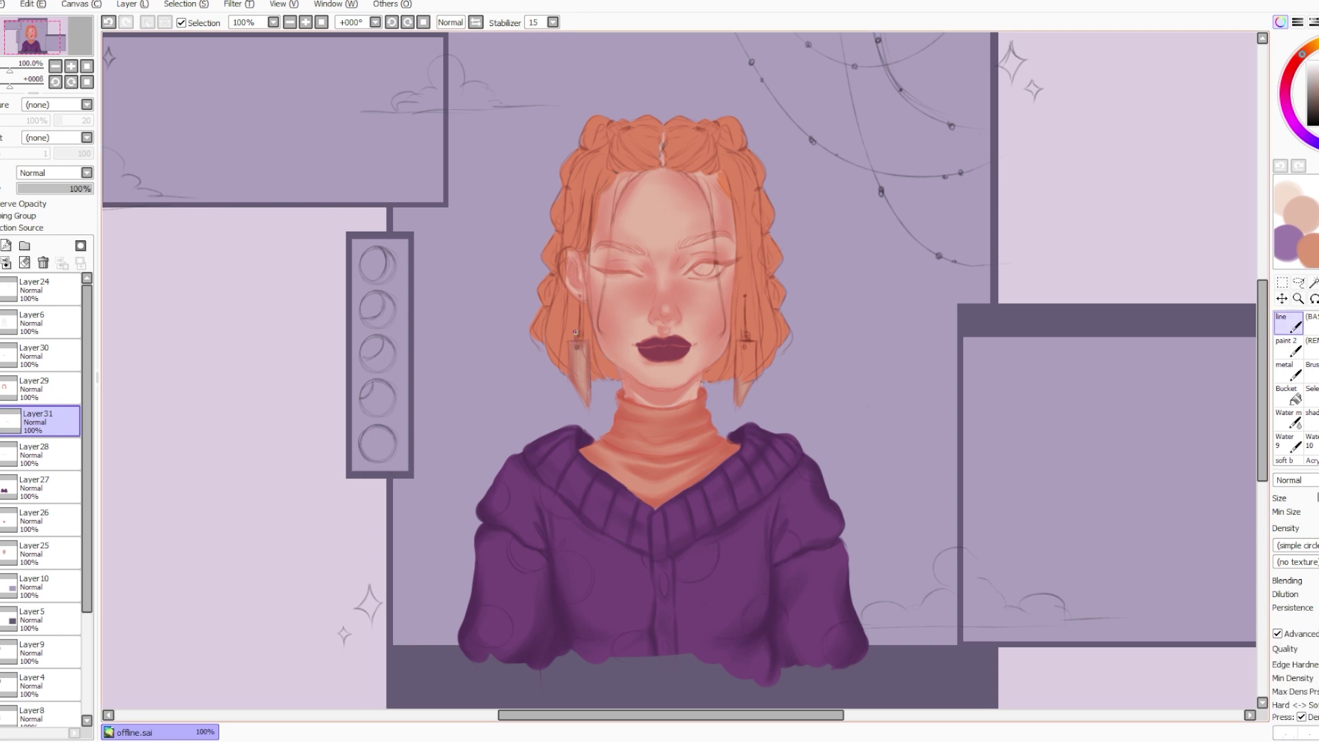
click(12, 265)
Create a new layer above the hair and paint darker orange shading beside the face and at both braid roots.
click(41, 389)
key(space)
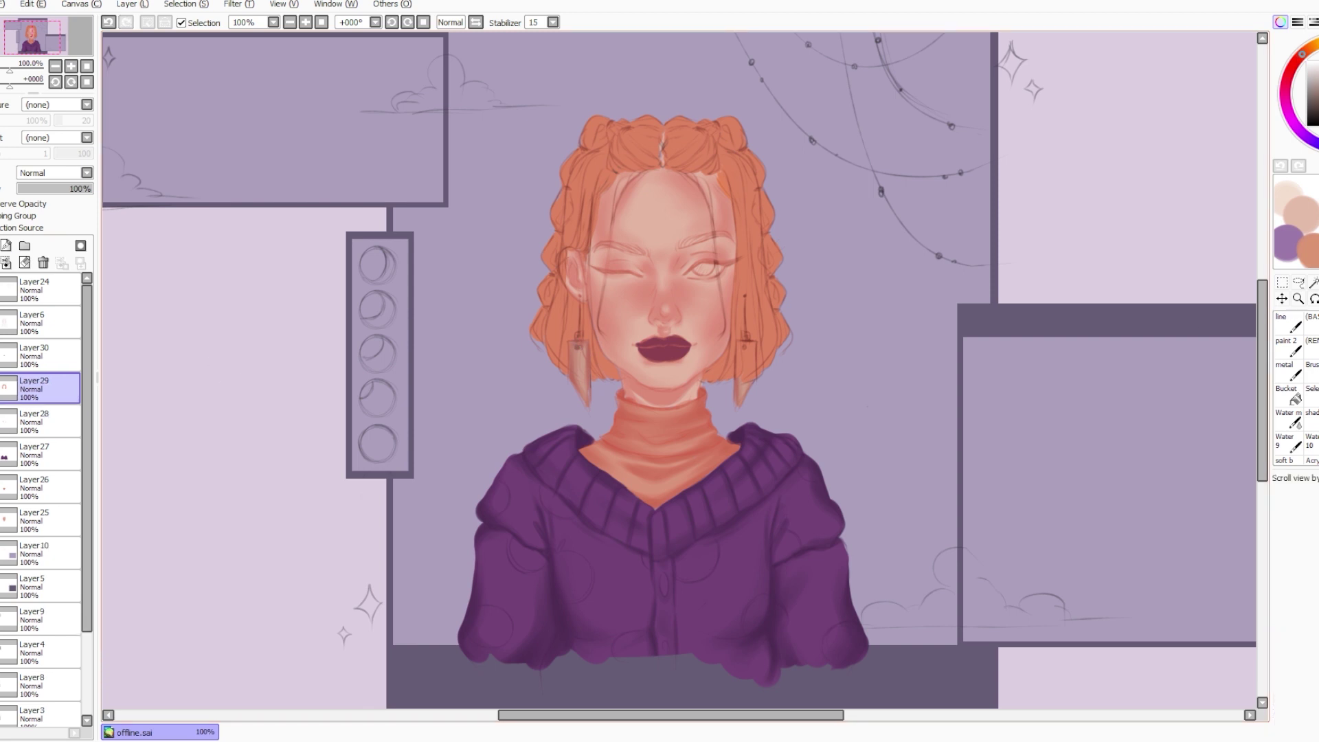
drag(1053, 513, 1052, 515)
click(6, 246)
right_click(611, 175)
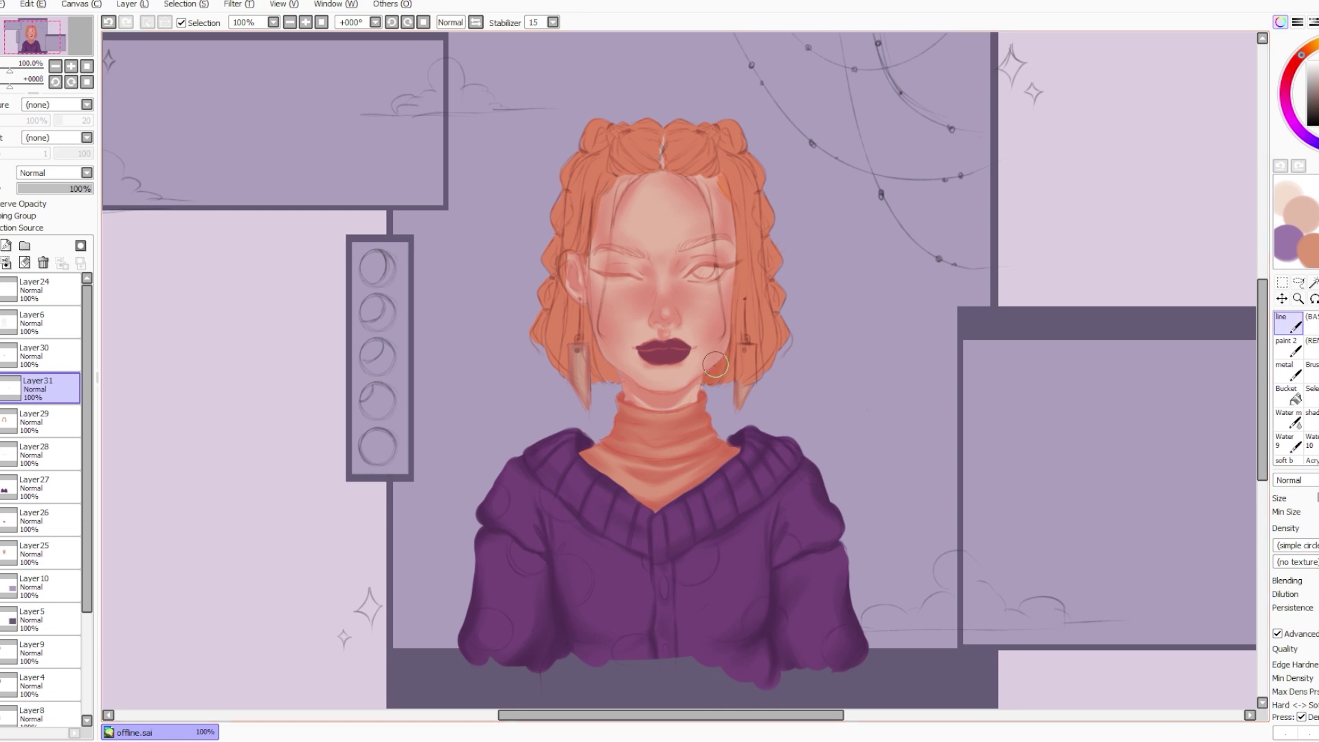
mouse_move(586, 309)
mouse_down()
mouse_move(593, 376)
mouse_move(610, 383)
mouse_up()
drag(721, 158, 734, 177)
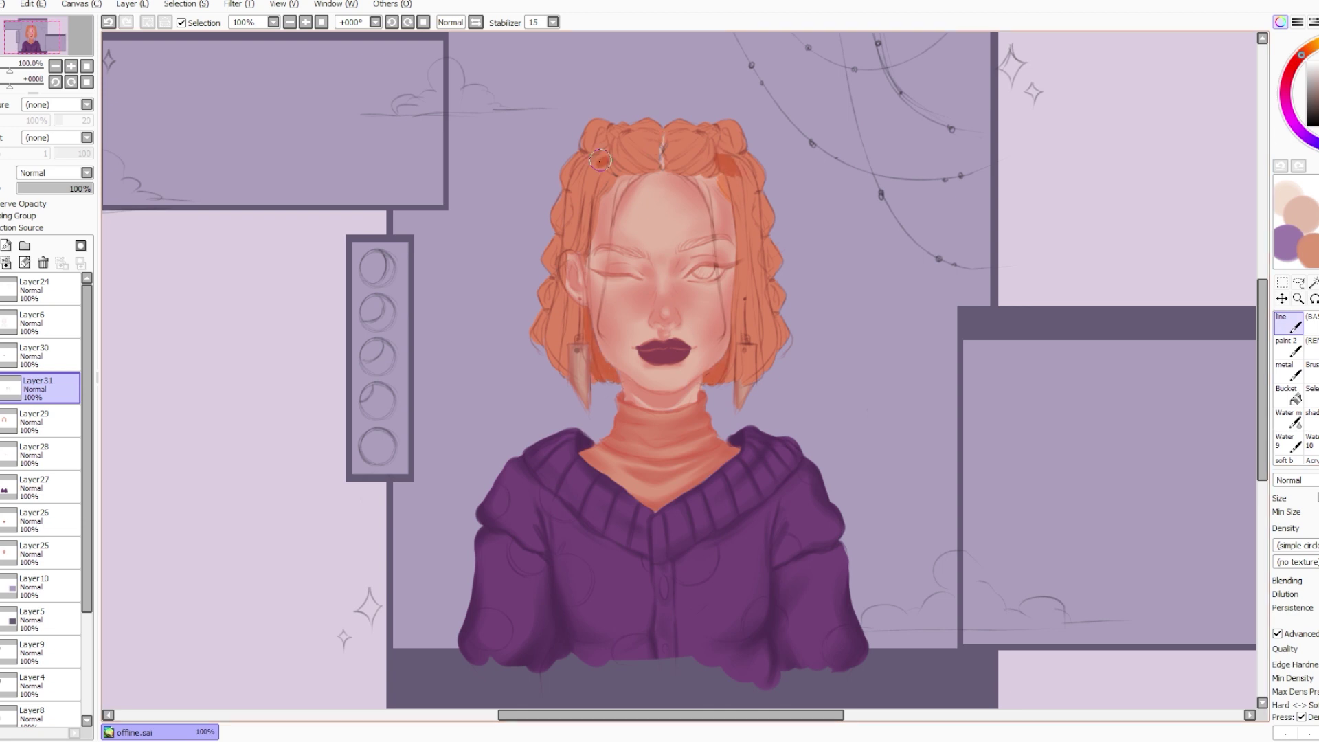
drag(604, 160, 605, 182)
Shade the segments of the side and crown braids and the lower hair in darker orange, blending the strokes.
mouse_move(766, 332)
mouse_down()
mouse_move(757, 373)
mouse_move(571, 303)
mouse_move(646, 144)
mouse_move(677, 134)
mouse_move(746, 160)
mouse_move(784, 334)
mouse_move(549, 275)
mouse_move(598, 138)
mouse_move(560, 179)
mouse_move(560, 386)
mouse_up()
mouse_move(749, 232)
mouse_down()
mouse_move(749, 296)
mouse_move(748, 268)
mouse_up()
drag(754, 182, 767, 334)
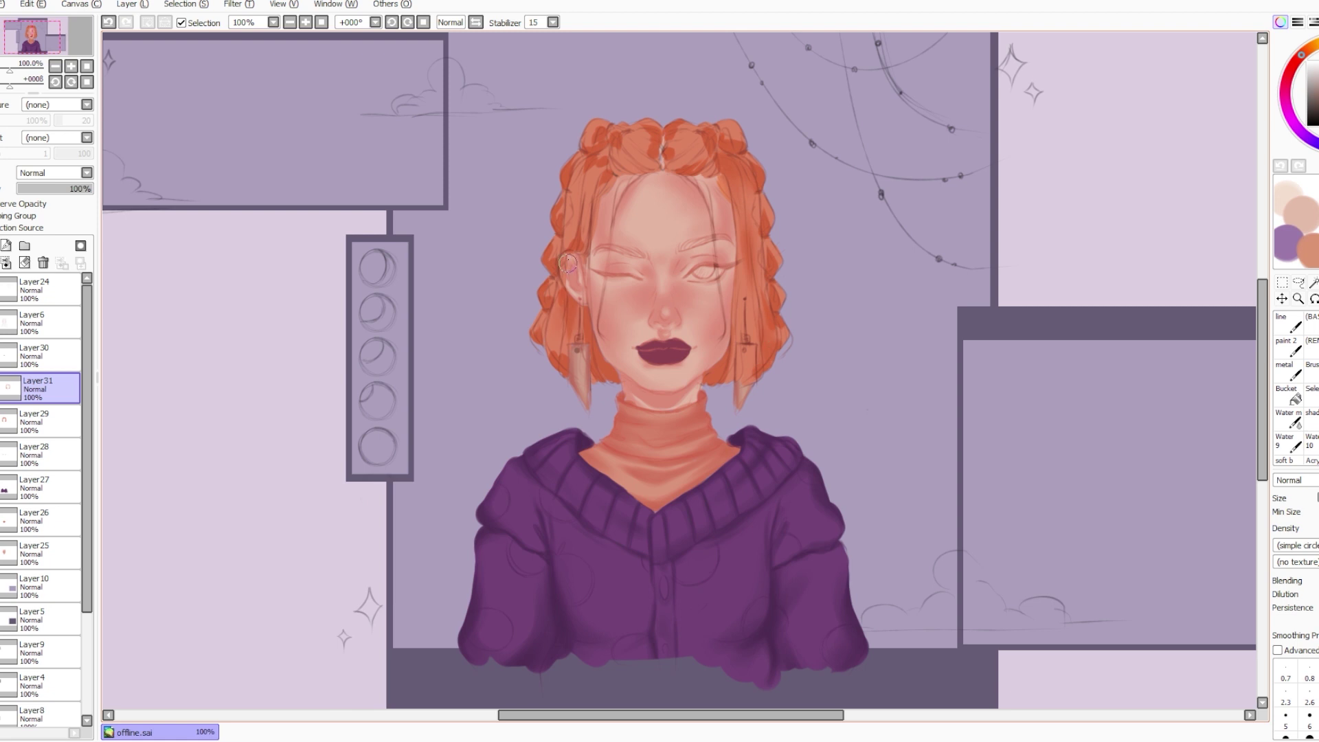
mouse_move(569, 262)
mouse_down()
mouse_move(602, 162)
mouse_move(626, 138)
mouse_move(682, 122)
mouse_move(709, 140)
mouse_move(677, 161)
mouse_move(572, 166)
mouse_move(547, 293)
mouse_move(557, 354)
mouse_up()
mouse_move(791, 330)
mouse_down()
mouse_move(780, 236)
mouse_move(742, 144)
mouse_up()
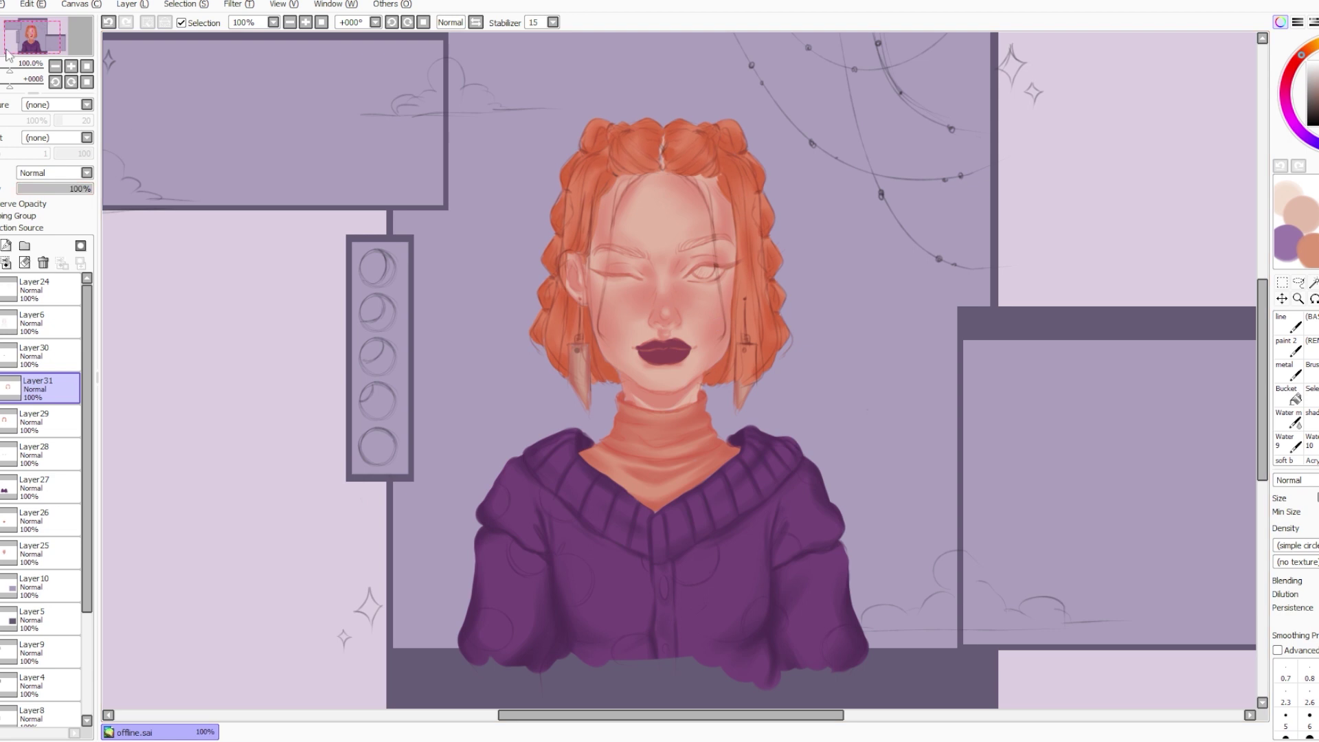
Merge the girl's separate hair, skin, earring and clothing layers down into a single layer beneath the sketch.
key(ctrl+e)
click(34, 321)
drag(74, 189, 81, 192)
key(ctrl+e)
key(ctrl+e)
key(ctrl+e)
key(ctrl+e)
key(ctrl+e)
key(ctrl+e)
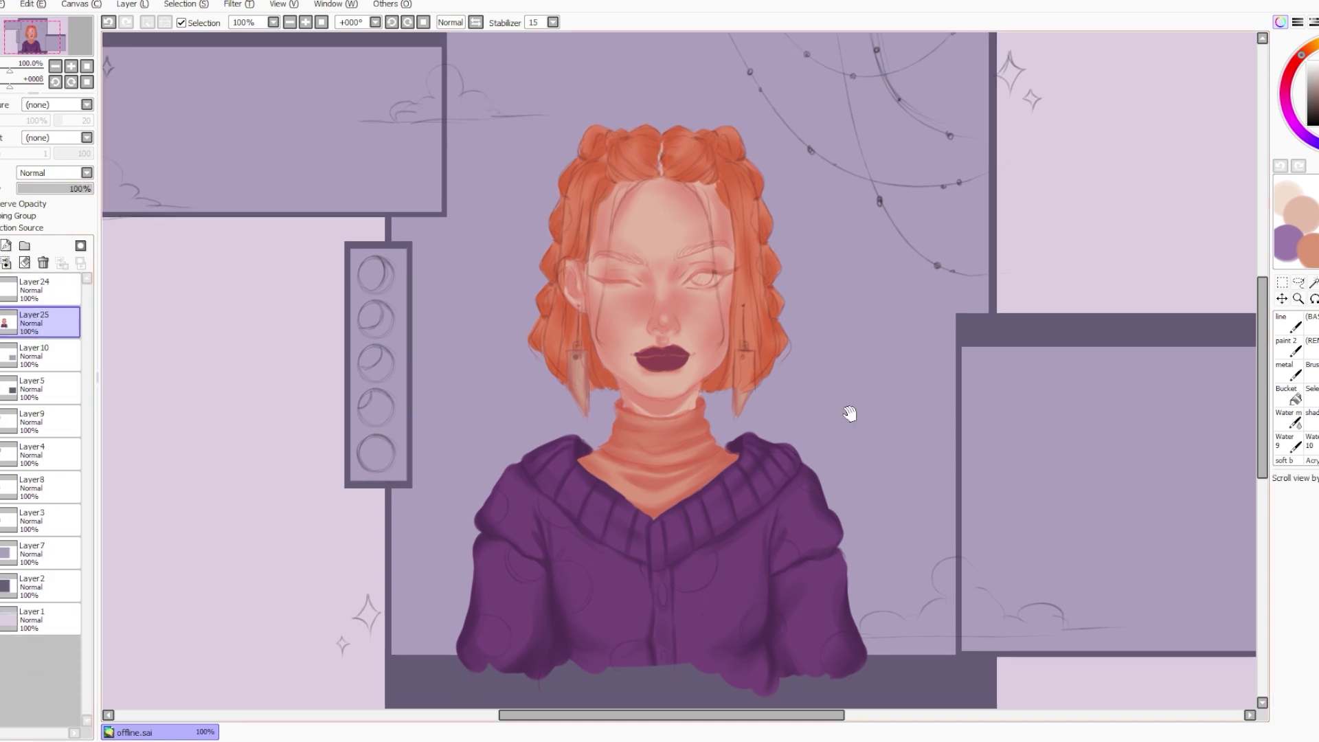
Switch to the line brush in a muted red and work small strokes around the chin and the open eye.
key(n)
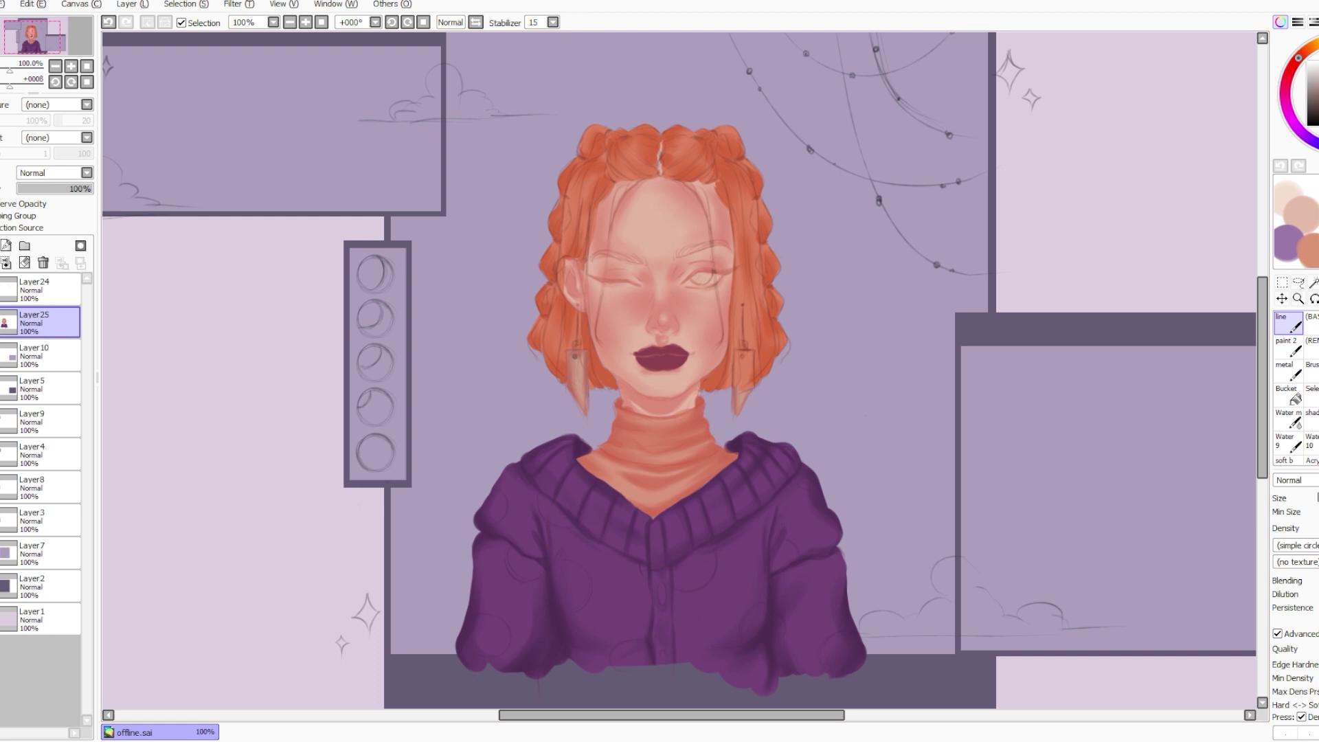
click(1318, 350)
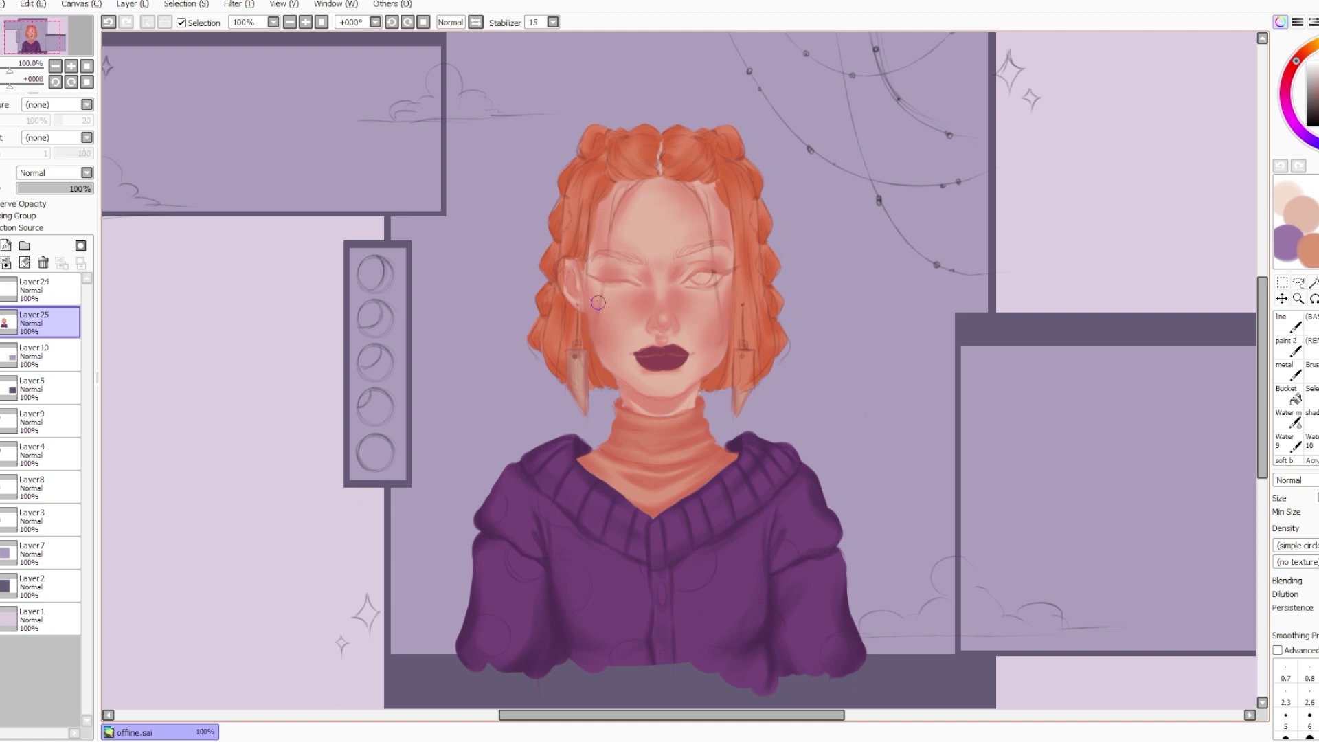
key([)
key([)
key([)
key(ctrl+z)
drag(632, 396, 650, 413)
key(bracketleft)
key(ctrl+z)
drag(687, 269, 705, 262)
key(ctrl+z)
scroll(664, 223, up, 2)
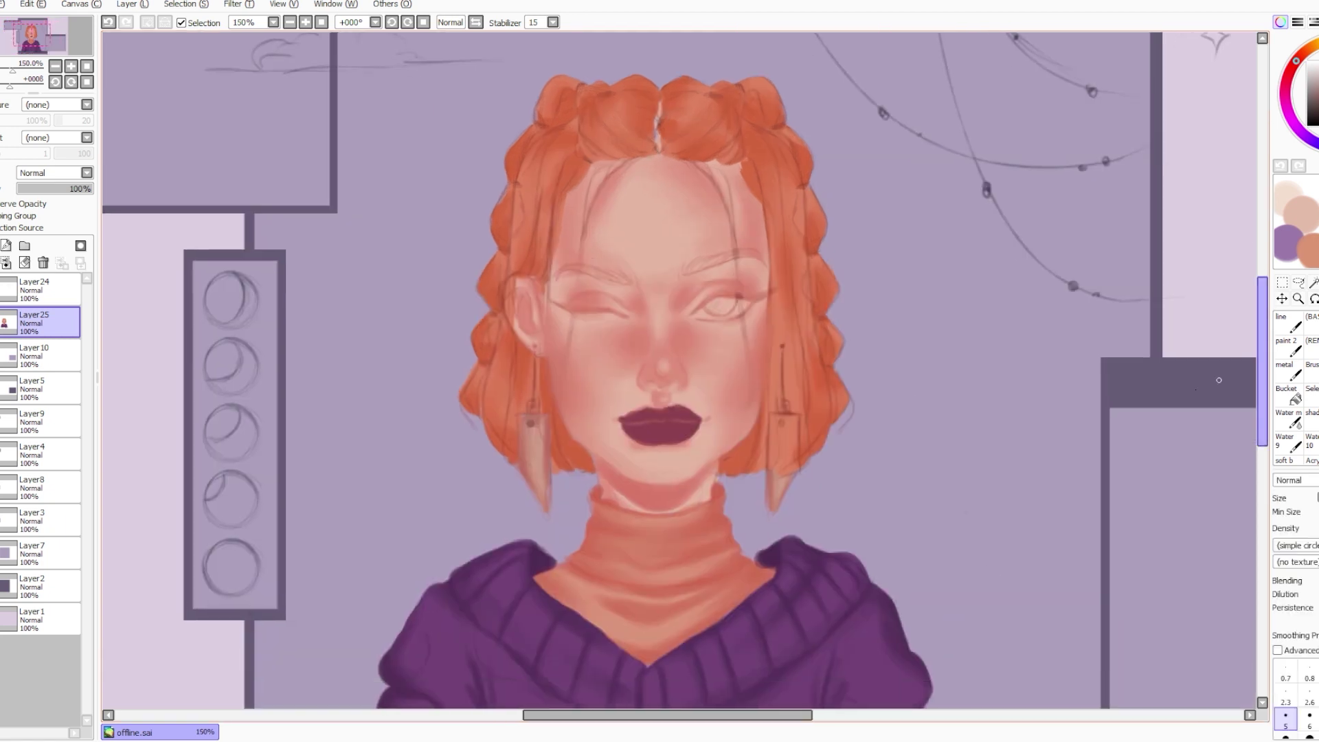
Define the base of the nose with reddish shading and paint a thin line between the lips.
key(bracketright)
key(bracketright)
key(bracketright)
key(bracketright)
key(bracketright)
key(bracketright)
key(bracketright)
key(bracketright)
drag(649, 377, 686, 370)
key(bracketleft)
key(bracketleft)
key(bracketleft)
key(bracketleft)
key(bracketleft)
key(bracketleft)
key(ctrl+z)
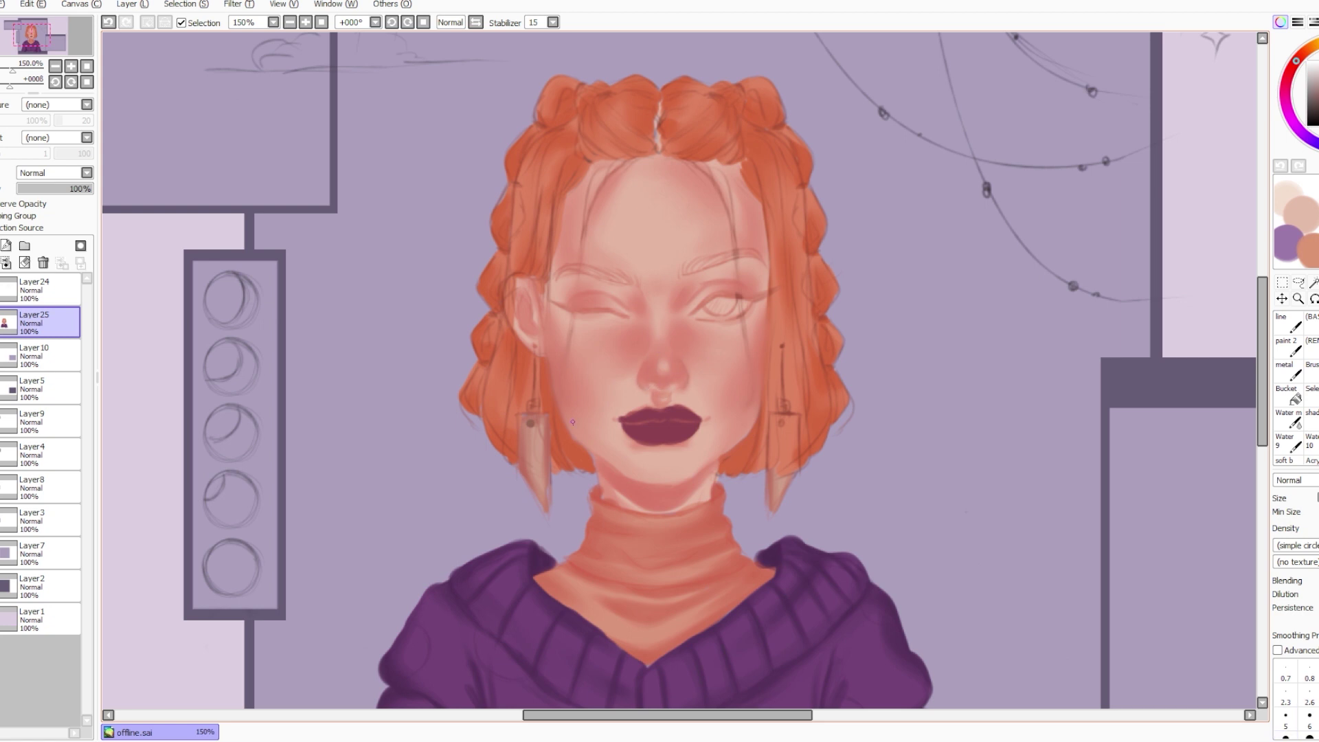
Deepen the reddish shading inside the exposed ear using a small brush.
key(bracketright)
key(bracketright)
drag(525, 323, 518, 290)
key(bracketleft)
key(bracketleft)
key(ctrl+z)
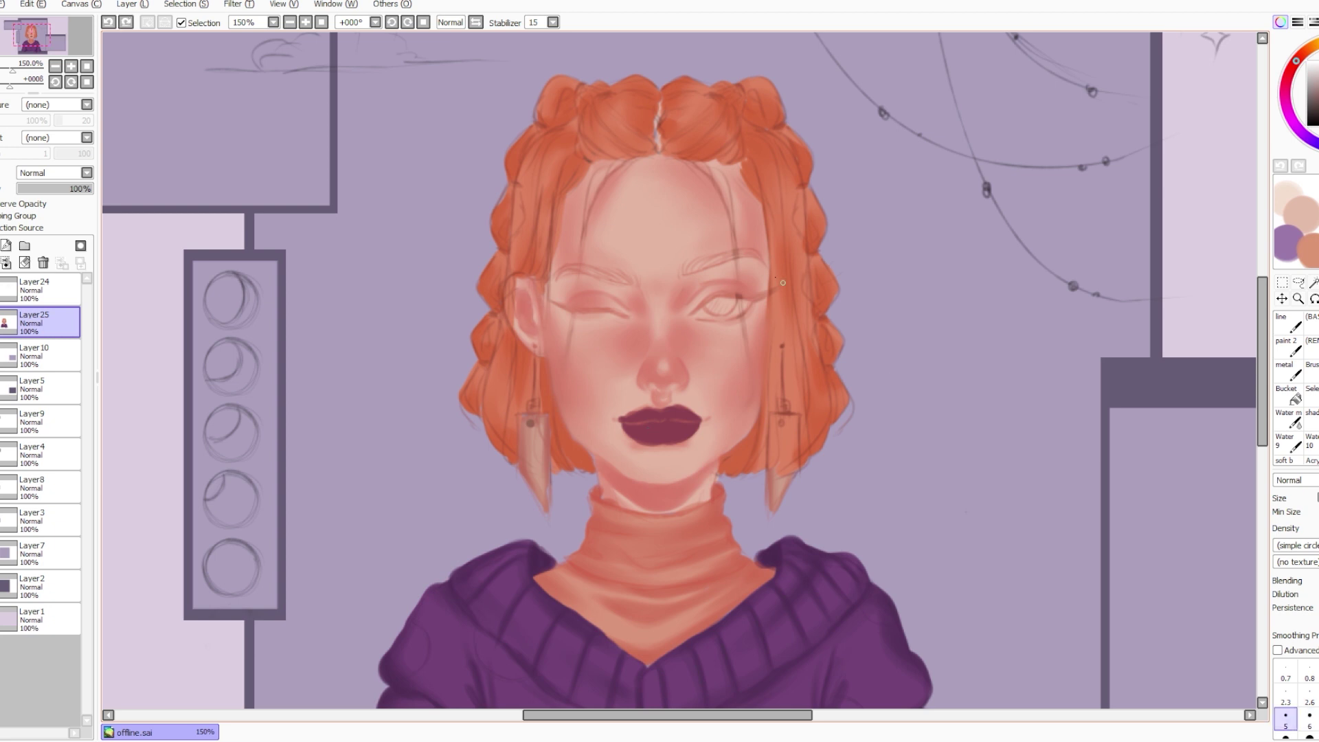
Blend reddish shading along both sides of the forehead's hairline, varying the brush size.
key(bracketright)
key(bracketright)
key(bracketright)
key(bracketright)
key(bracketright)
key(bracketright)
drag(747, 164, 746, 174)
key(bracketleft)
key(bracketleft)
drag(617, 178, 592, 217)
key(bracketleft)
key(bracketleft)
key(bracketleft)
key(bracketleft)
drag(694, 167, 714, 189)
key(bracketright)
key(bracketright)
key(bracketright)
key(bracketright)
key(bracketright)
key(bracketright)
key(bracketleft)
key(bracketleft)
key(bracketright)
key(bracketright)
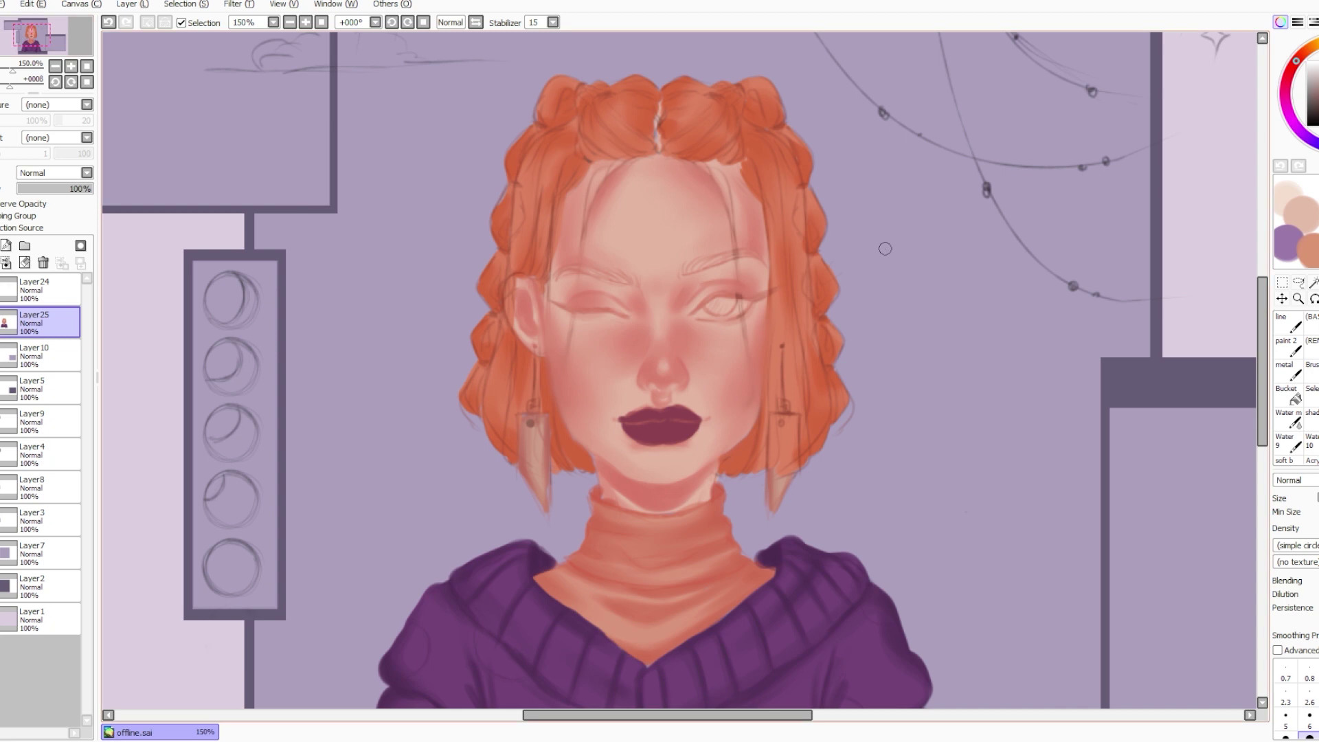
key(bracketleft)
Sample a colour from the figure and repaint the turtleneck's upper edge and central folds.
drag(894, 483, 886, 450)
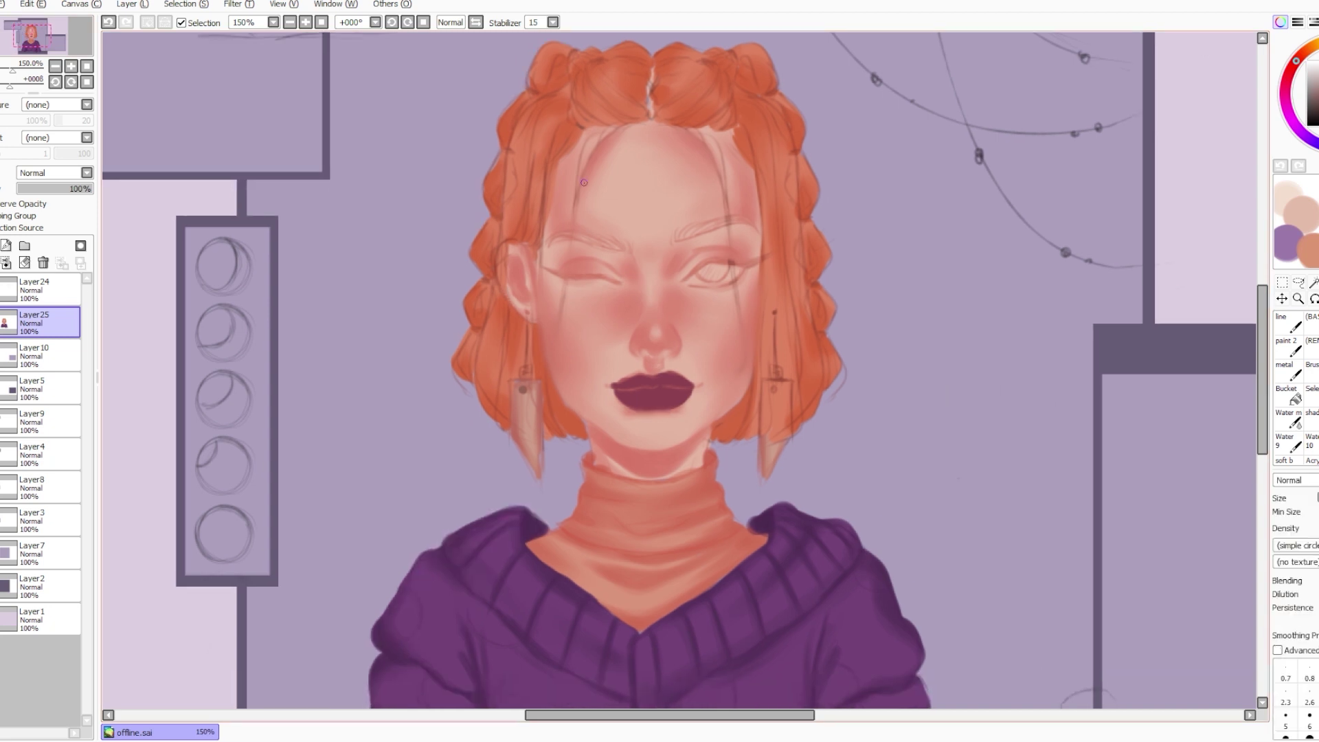
scroll(589, 441, down, 4)
alt+click(644, 423)
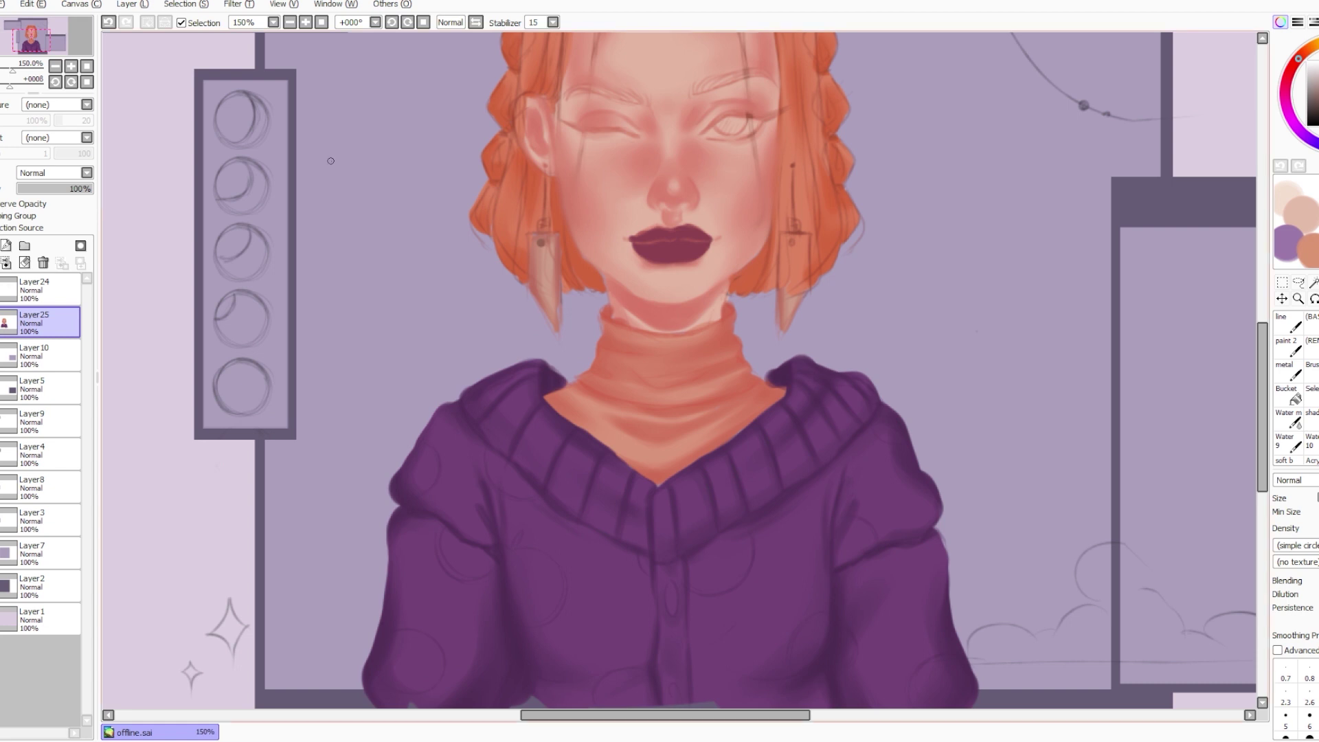
key(ctrl+z)
drag(606, 308, 611, 316)
drag(650, 390, 691, 377)
key(bracketright)
key(bracketright)
key(bracketright)
key(ctrl+z)
drag(602, 324, 604, 335)
Refine the turtleneck's outer edges and lower folds near the cardigan collar with a finer brush.
key(bracketleft)
key(bracketleft)
key(bracketleft)
key(bracketleft)
key(bracketleft)
key(bracketleft)
key(bracketleft)
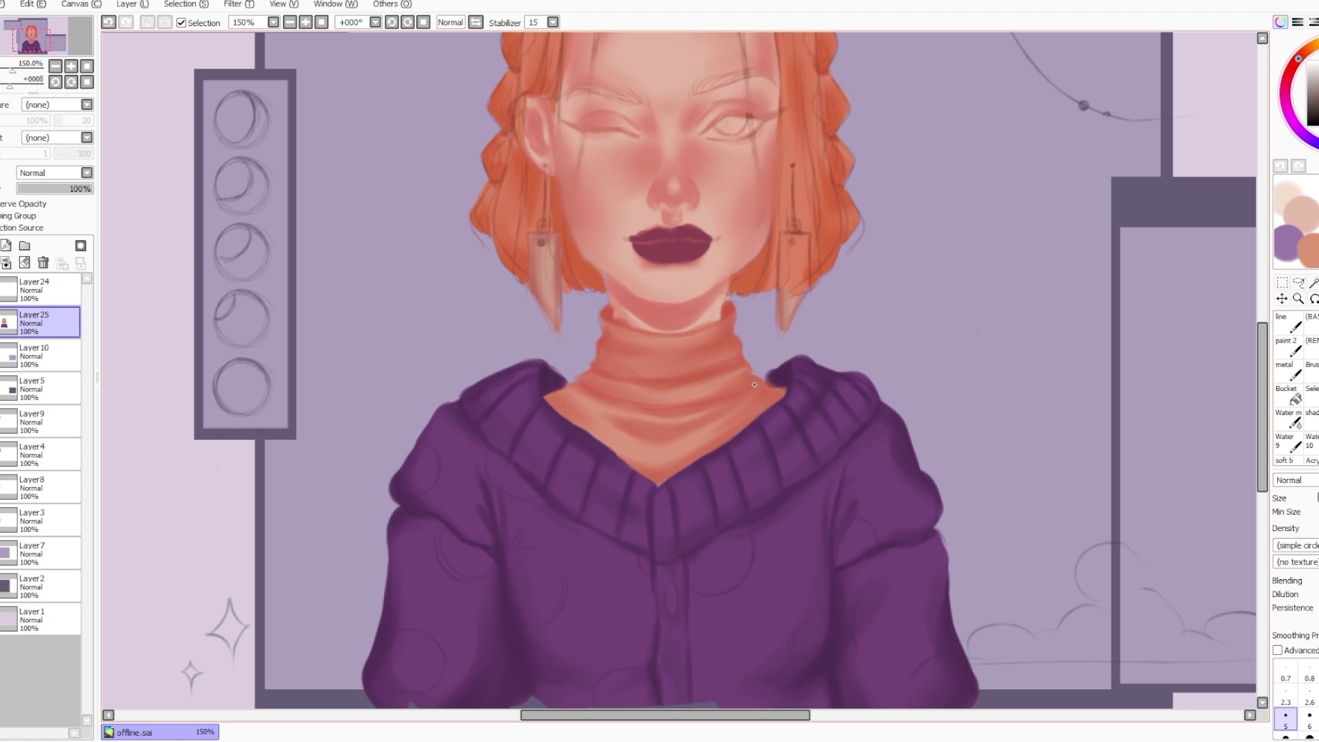
key(bracketright)
key(bracketleft)
key(bracketright)
key(ctrl+z)
Sample dark purple from the cardigan and darken the inner edges of the collar on both sides of the neck.
drag(969, 509, 960, 478)
right_click(505, 608)
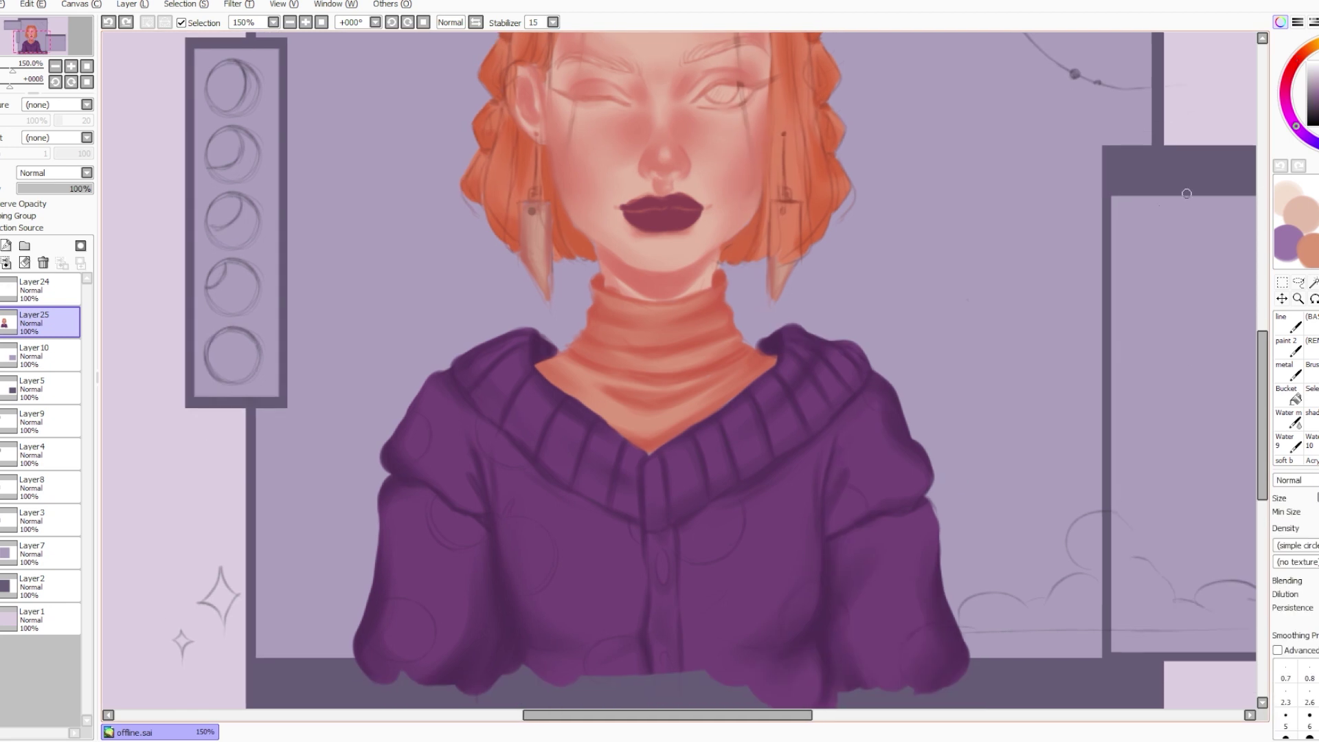
drag(535, 335, 544, 350)
drag(778, 332, 766, 338)
key(bracketleft)
key(bracketleft)
key(bracketleft)
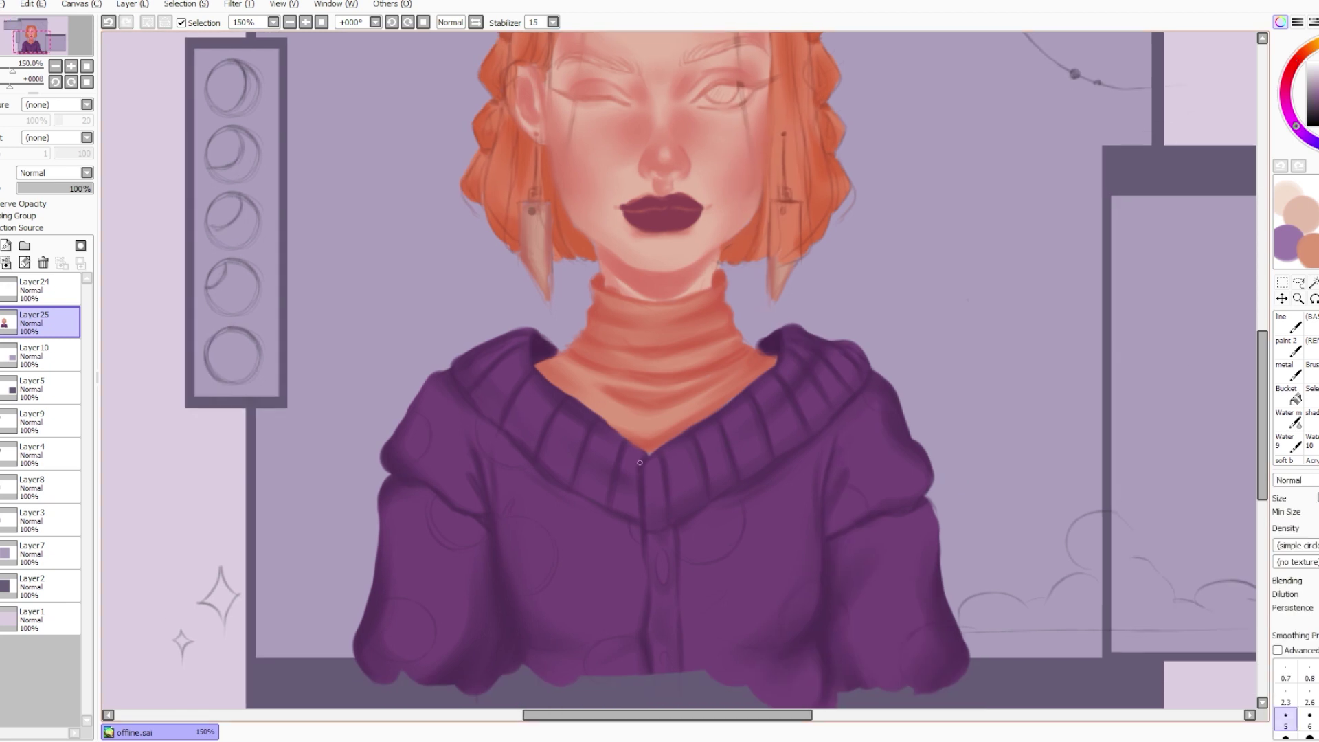
Strengthen the dark purple line running from the collar's V down the cardigan's button placket.
key(bracketright)
drag(643, 464, 645, 639)
key(bracketleft)
key(bracketright)
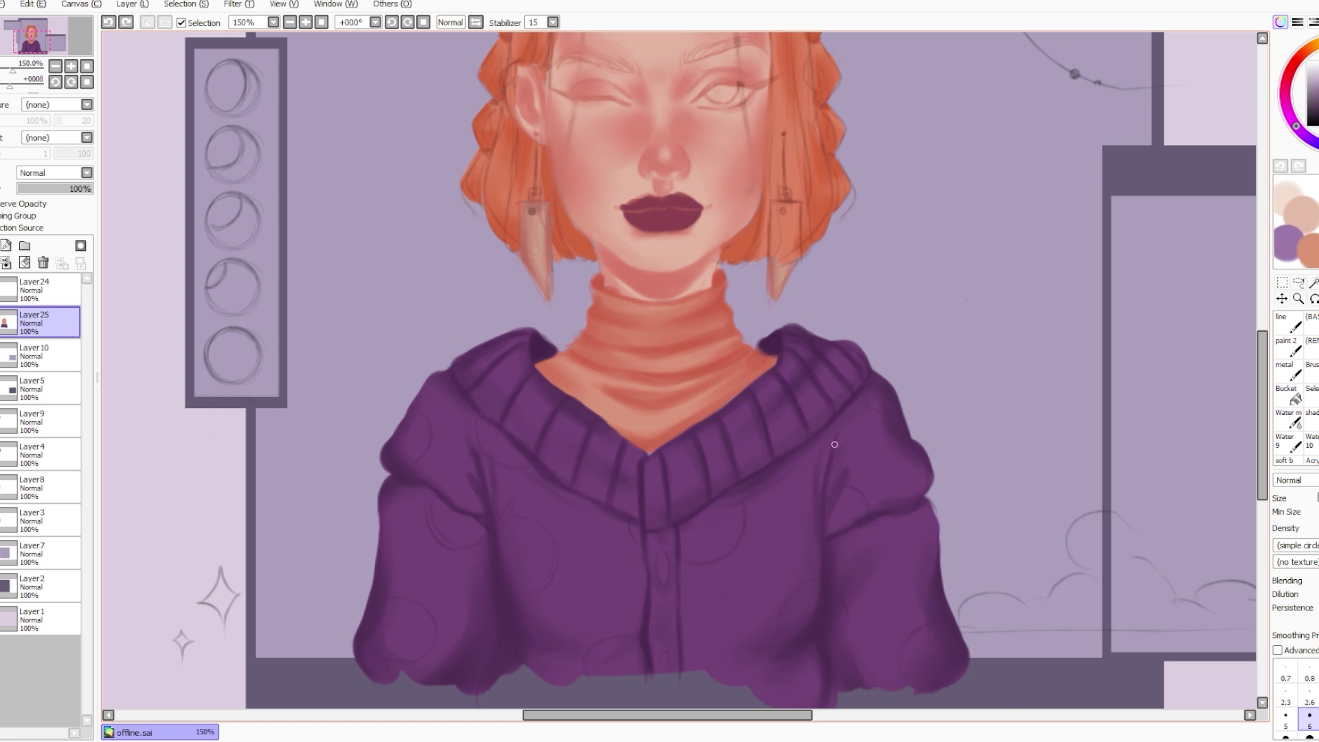
Deepen the dark purple shadows on the cardigan's body and sleeve folds, and save the file.
key(bracketright)
key(bracketleft)
key(bracketleft)
key(bracketleft)
key(bracketleft)
key(bracketright)
key(bracketright)
key(bracketright)
key(bracketright)
key(bracketright)
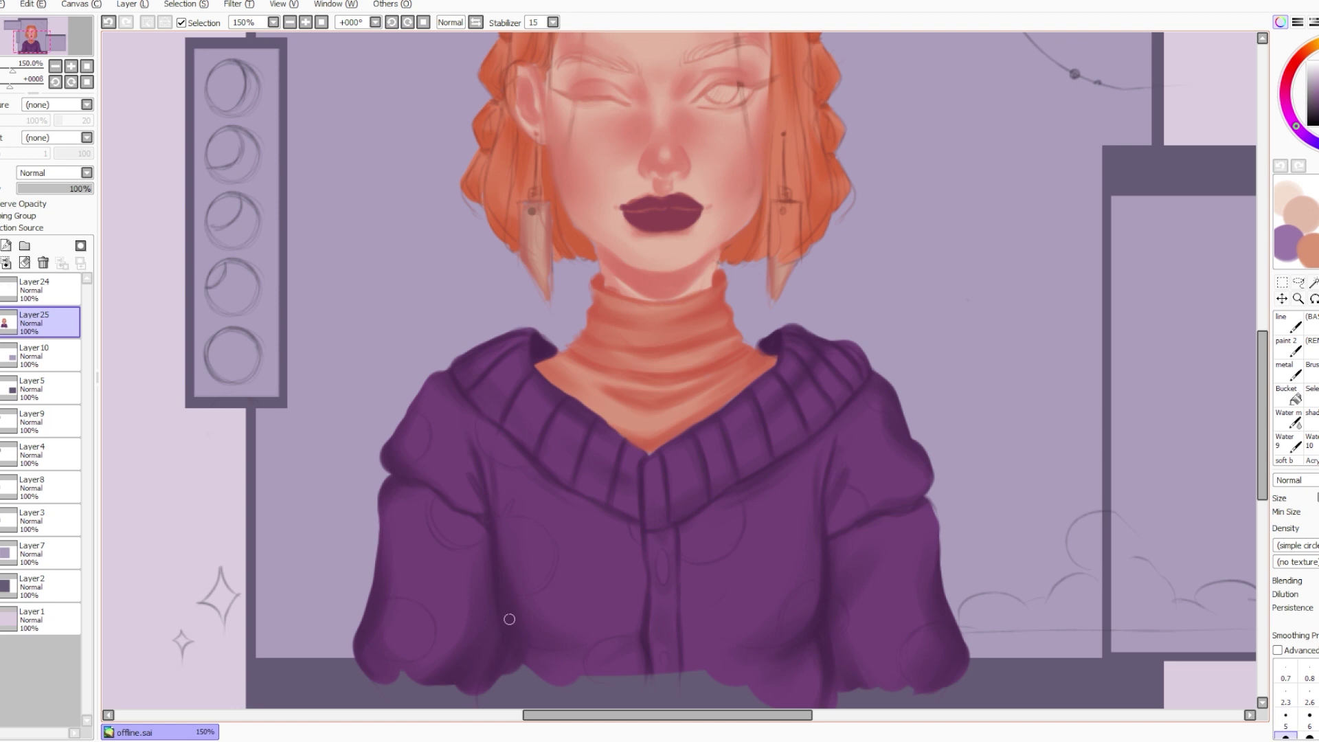
key(bracketleft)
key(bracketleft)
key(bracketleft)
key(ctrl+z)
click(2, 4)
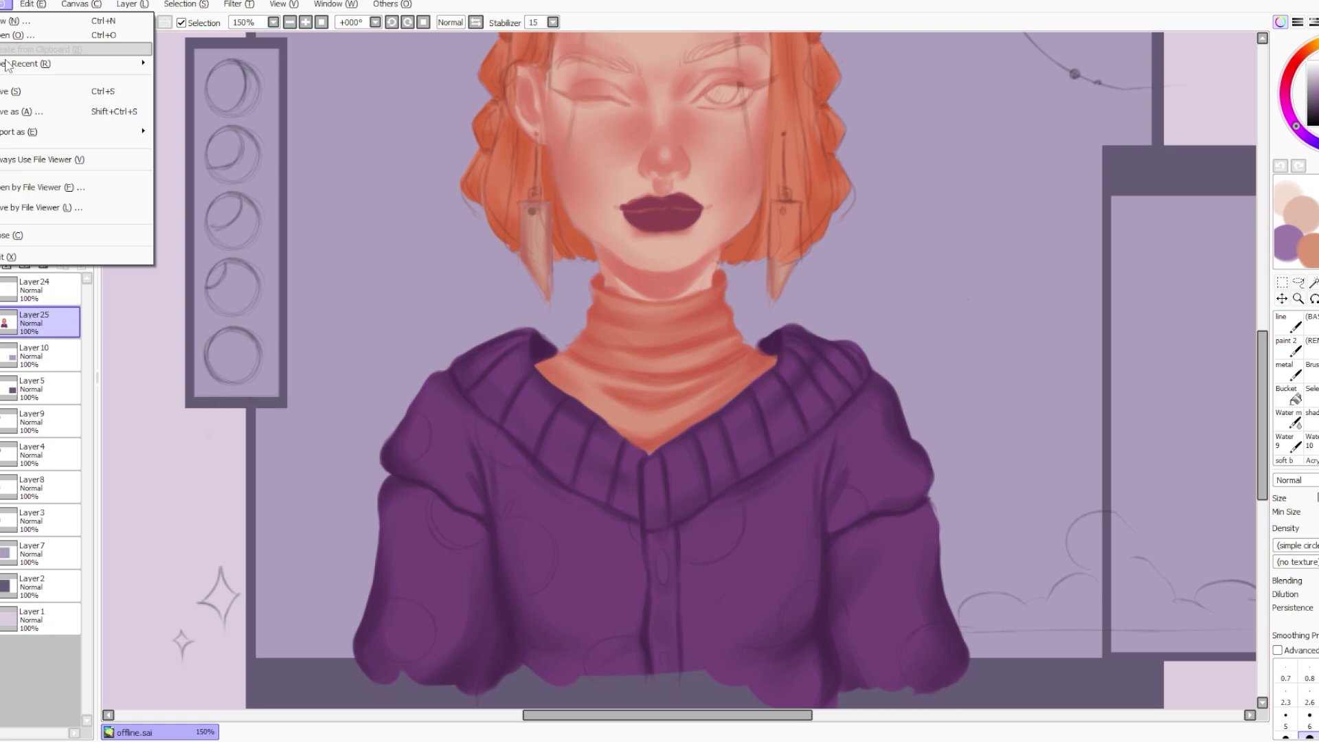
click(7, 92)
Paint over the centre line of the lips with the dark lip colour for a solid mouth shape.
key(space)
drag(741, 335, 750, 512)
drag(636, 390, 672, 387)
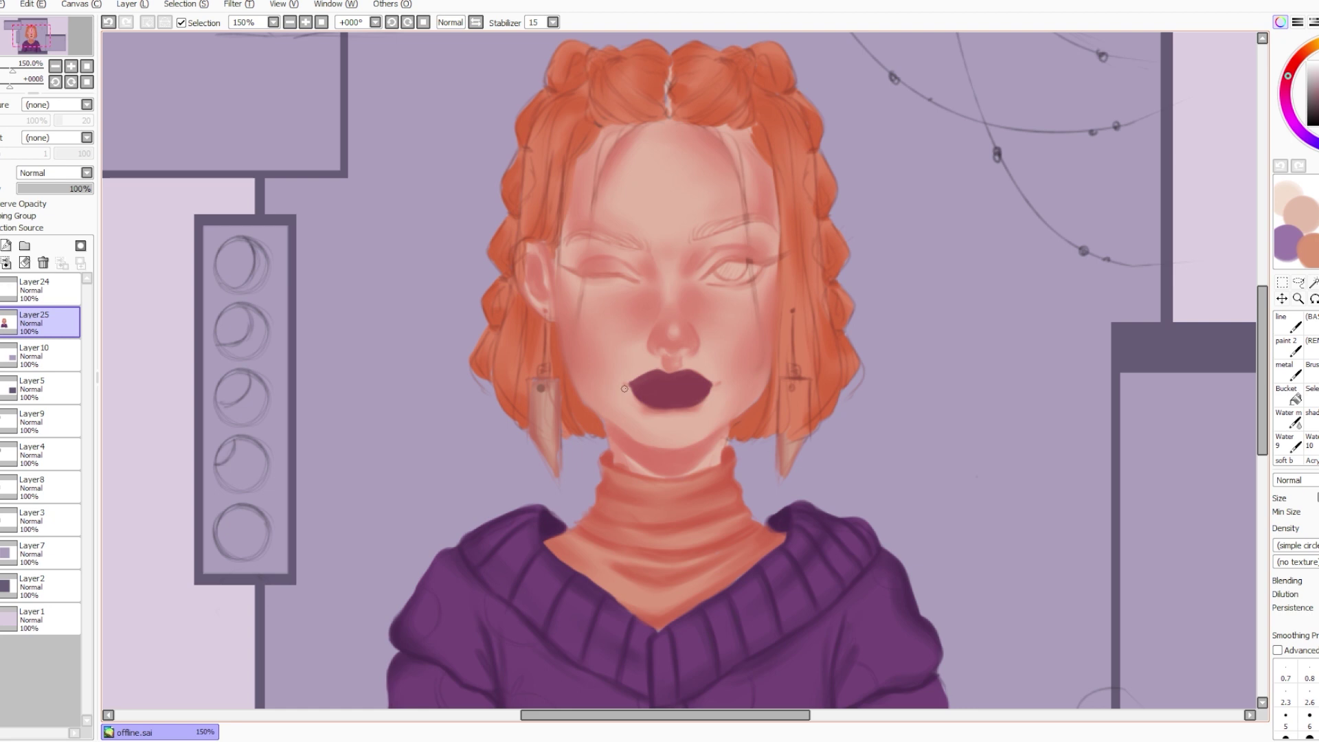
key(ctrl+z)
key(space)
scroll(606, 268, down, 1)
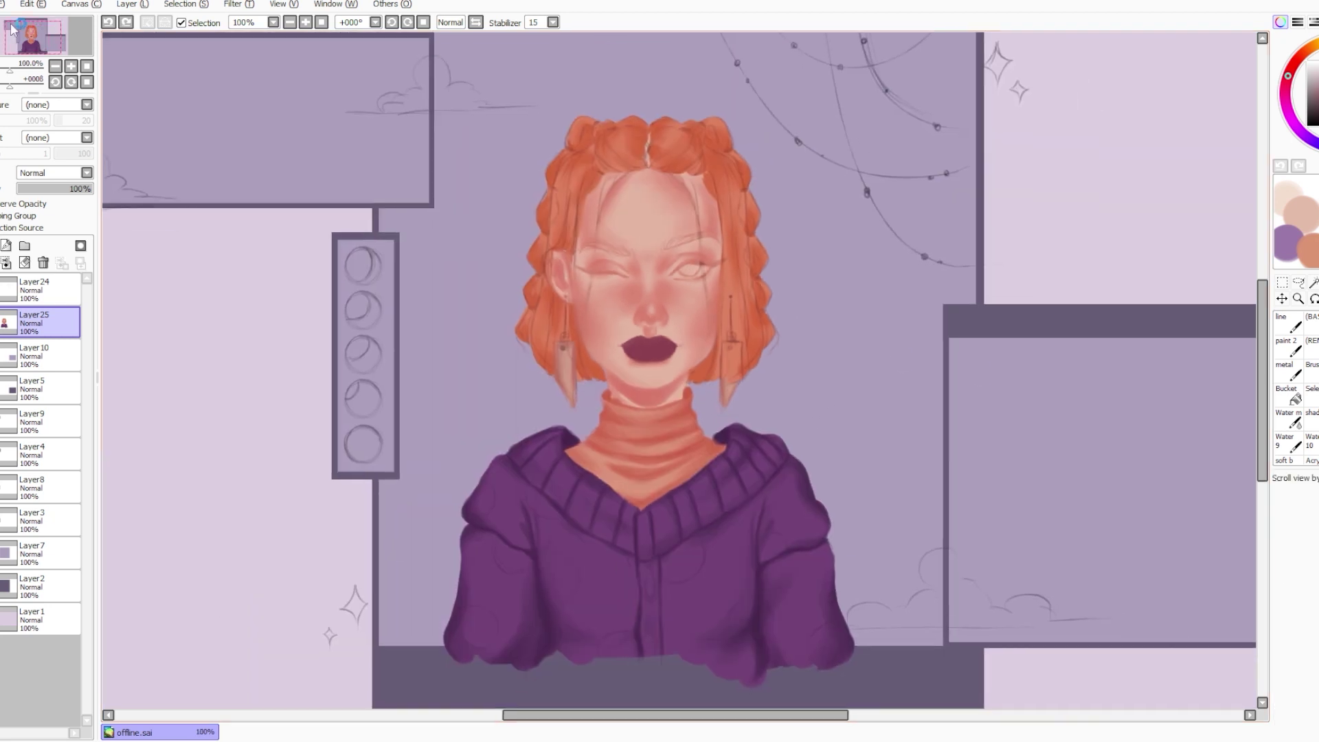
Create a new layer above the figure and outline the sides of the face and the jaw in thin red.
key(ctrl+shift+n)
scroll(934, 456, up, 2)
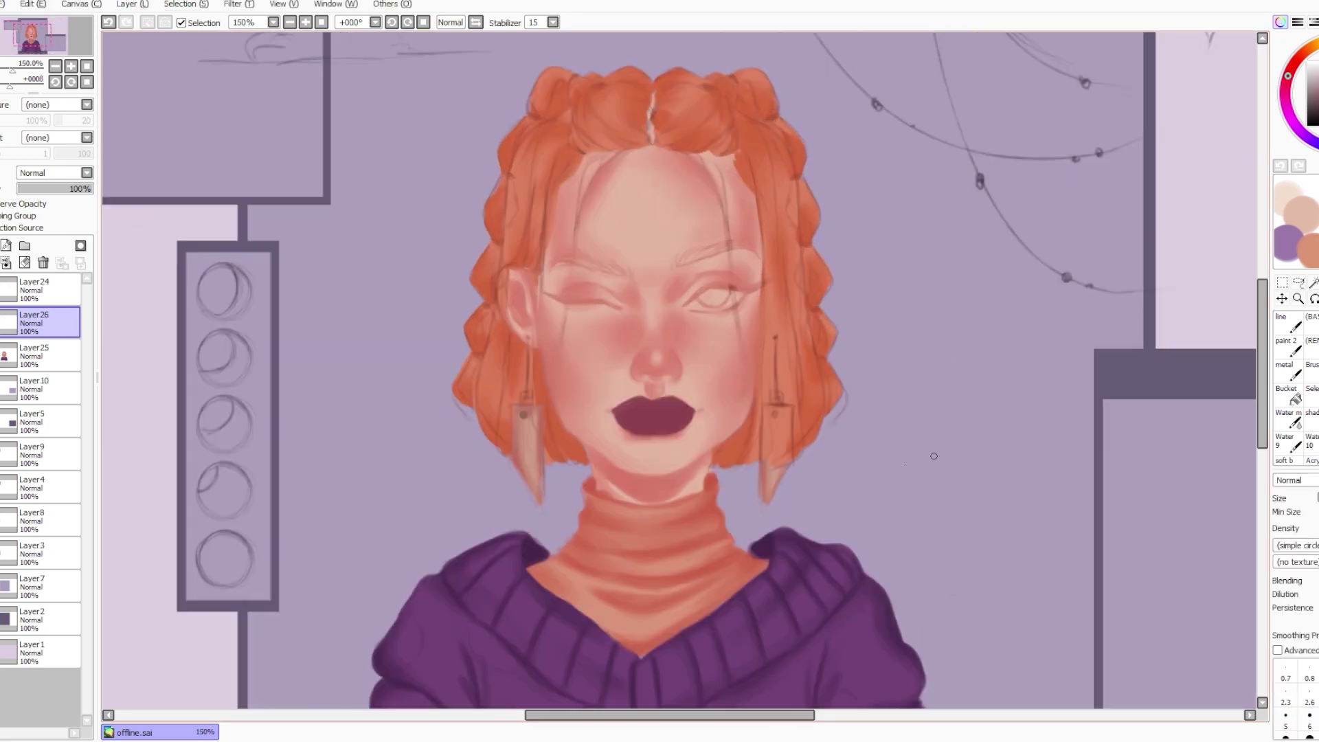
key(ctrl+z)
click(1296, 62)
key(bracketleft)
key(bracketleft)
mouse_move(536, 296)
mouse_down()
mouse_move(554, 336)
mouse_move(547, 385)
mouse_up()
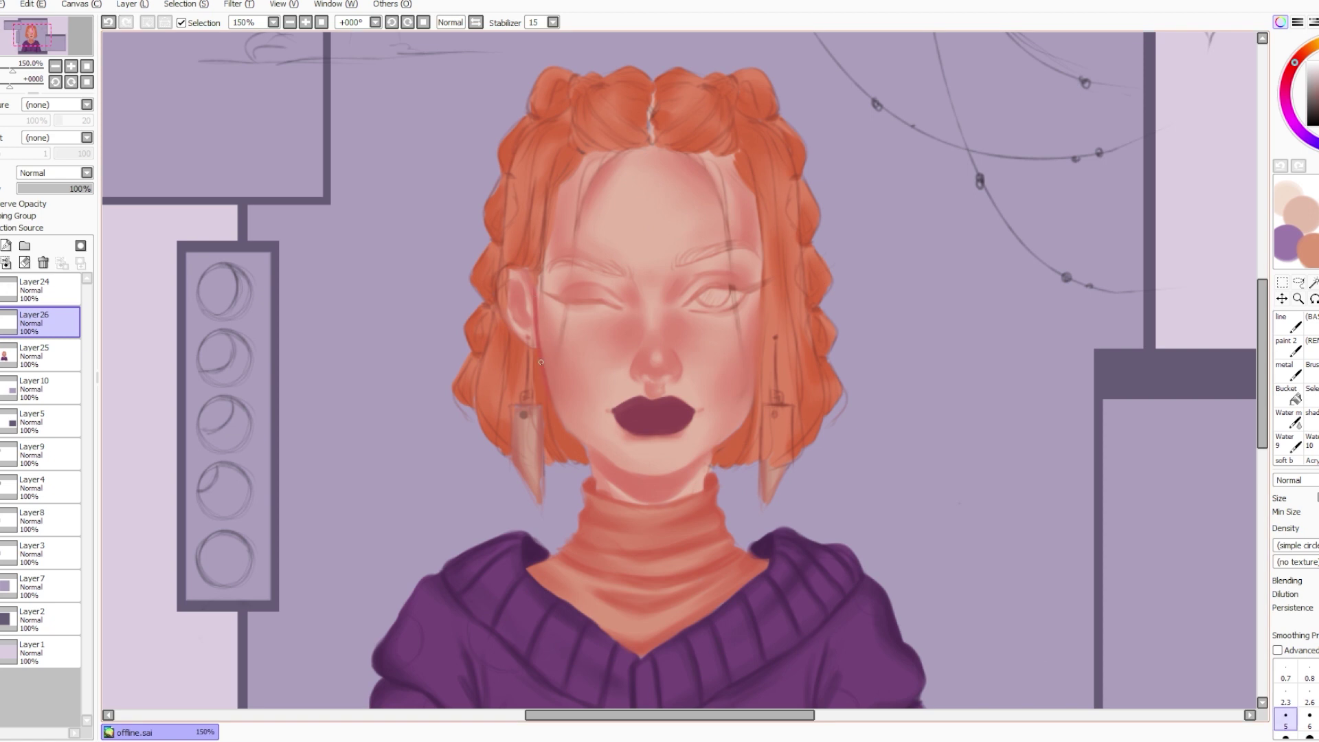
mouse_move(581, 443)
mouse_down()
mouse_move(636, 473)
mouse_move(685, 472)
mouse_move(744, 424)
mouse_up()
key(ctrl+z)
key(ctrl+z)
drag(582, 444, 587, 448)
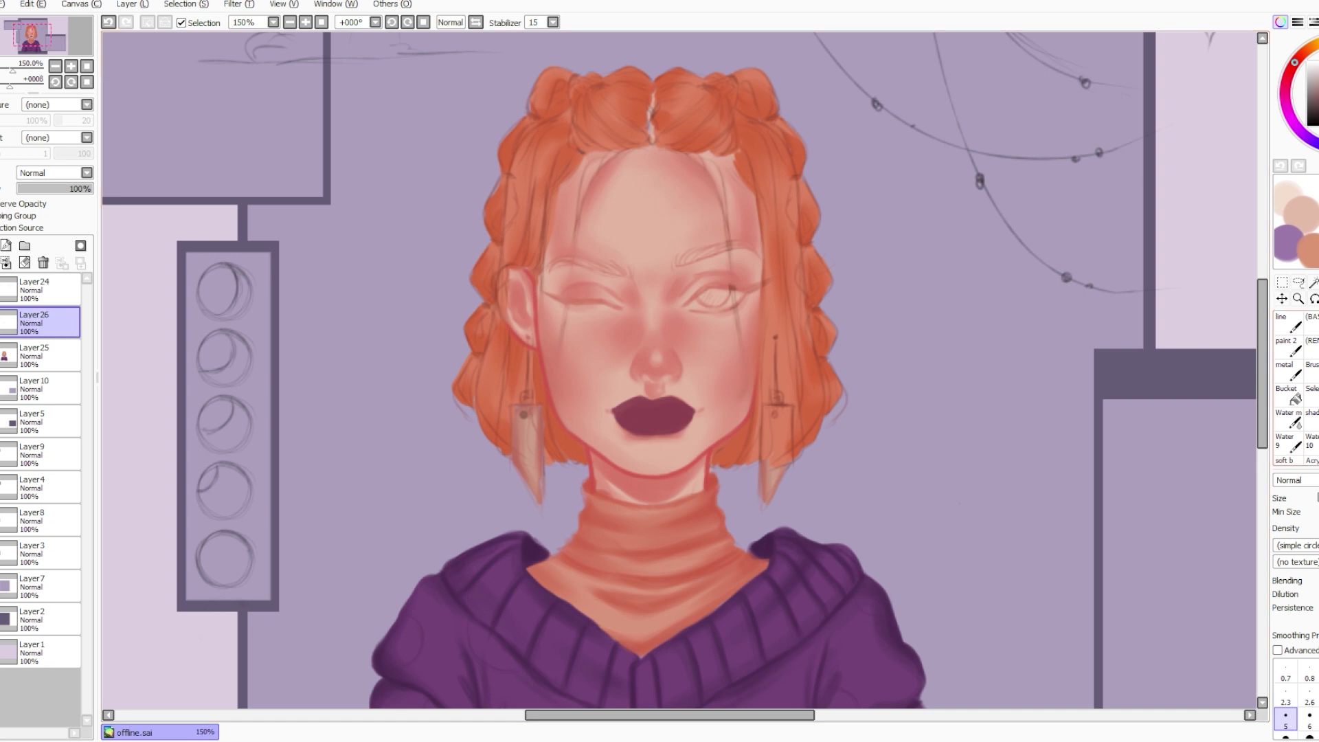
Outline the neck and the turtleneck's sides and main fold in red, redrawing uneven strokes.
drag(596, 588, 589, 450)
click(1288, 67)
key(ctrl+z)
drag(701, 332, 711, 341)
mouse_move(709, 339)
mouse_down()
mouse_move(716, 396)
mouse_move(729, 394)
mouse_move(717, 384)
mouse_move(734, 413)
mouse_up()
key(ctrl+z)
mouse_move(572, 347)
mouse_down()
mouse_move(549, 417)
mouse_move(673, 442)
mouse_move(734, 416)
mouse_move(758, 424)
mouse_up()
key(ctrl+z)
key(ctrl+z)
key(ctrl+z)
drag(551, 416, 521, 431)
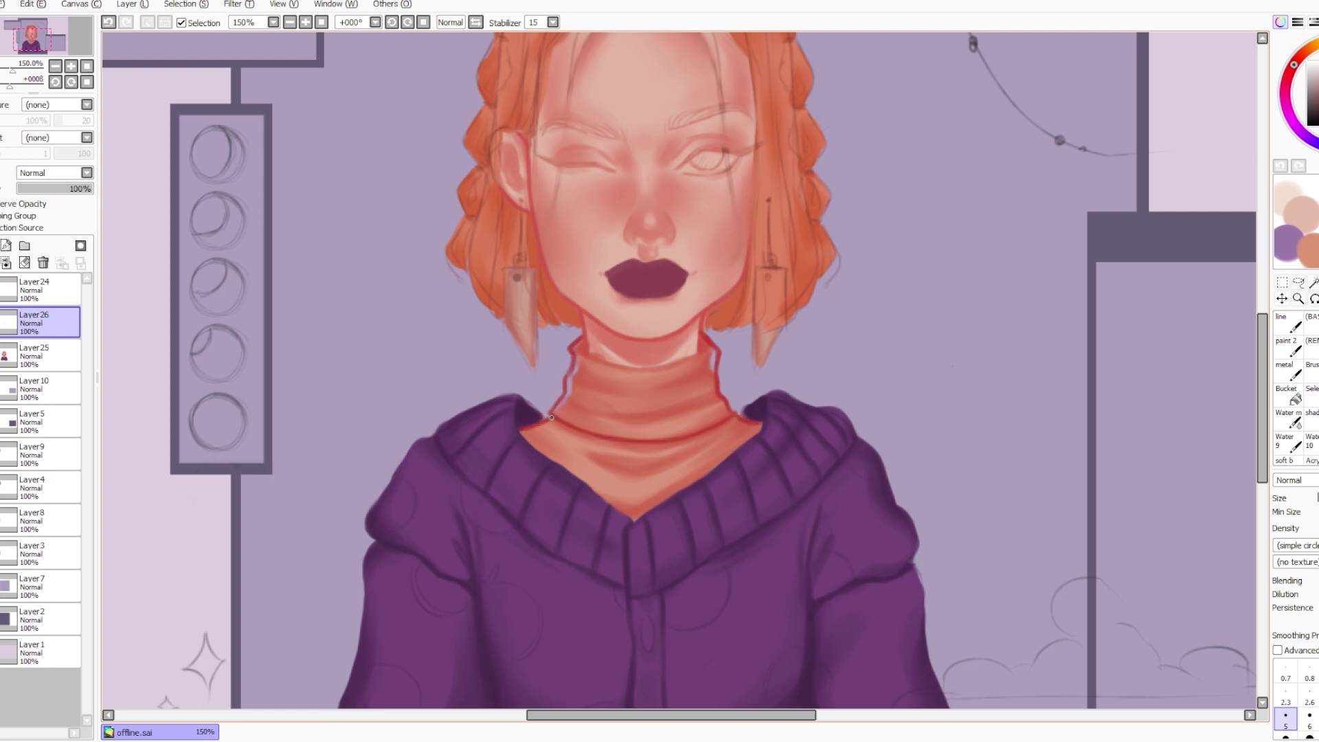
Outline the cardigan's neckline, collar, shoulders and both sleeves in thin dark purple lines.
drag(832, 618, 825, 474)
mouse_move(509, 287)
mouse_down()
mouse_move(631, 377)
mouse_move(754, 290)
mouse_up()
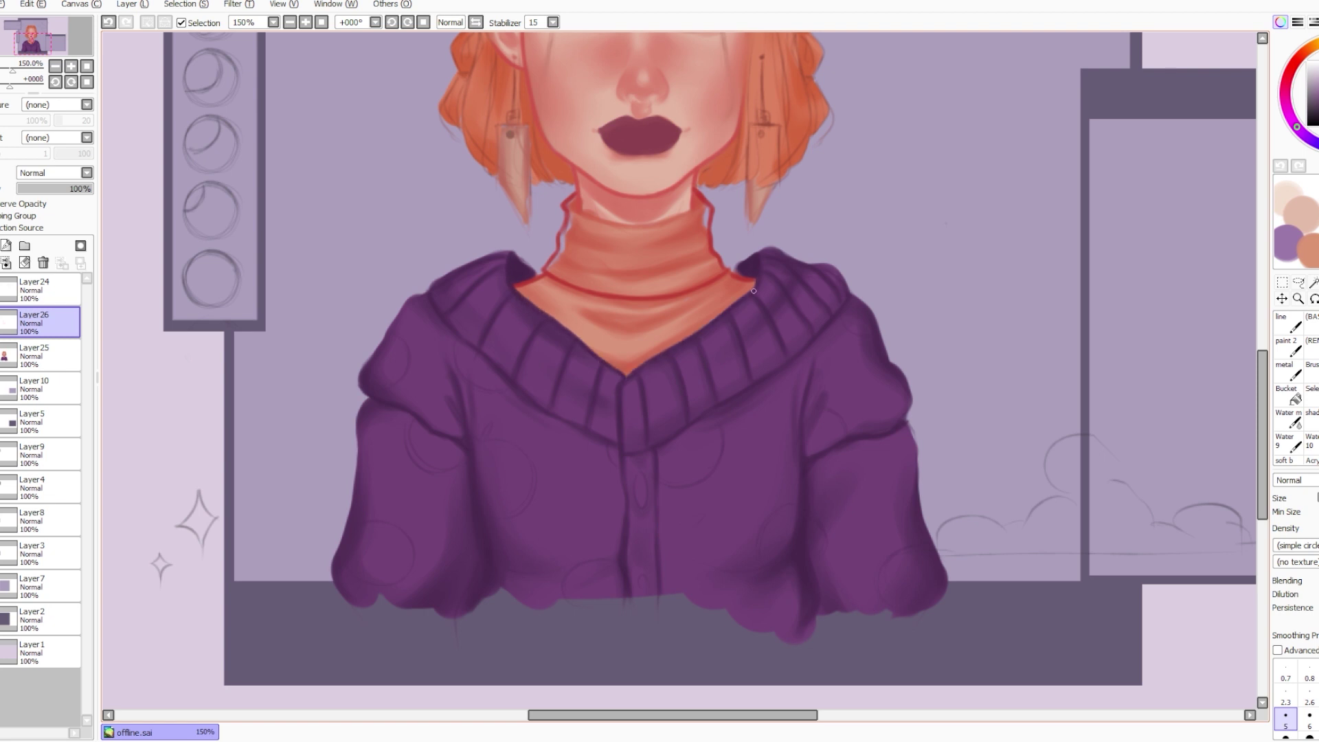
mouse_move(850, 294)
mouse_down()
mouse_move(896, 367)
mouse_move(913, 426)
mouse_up()
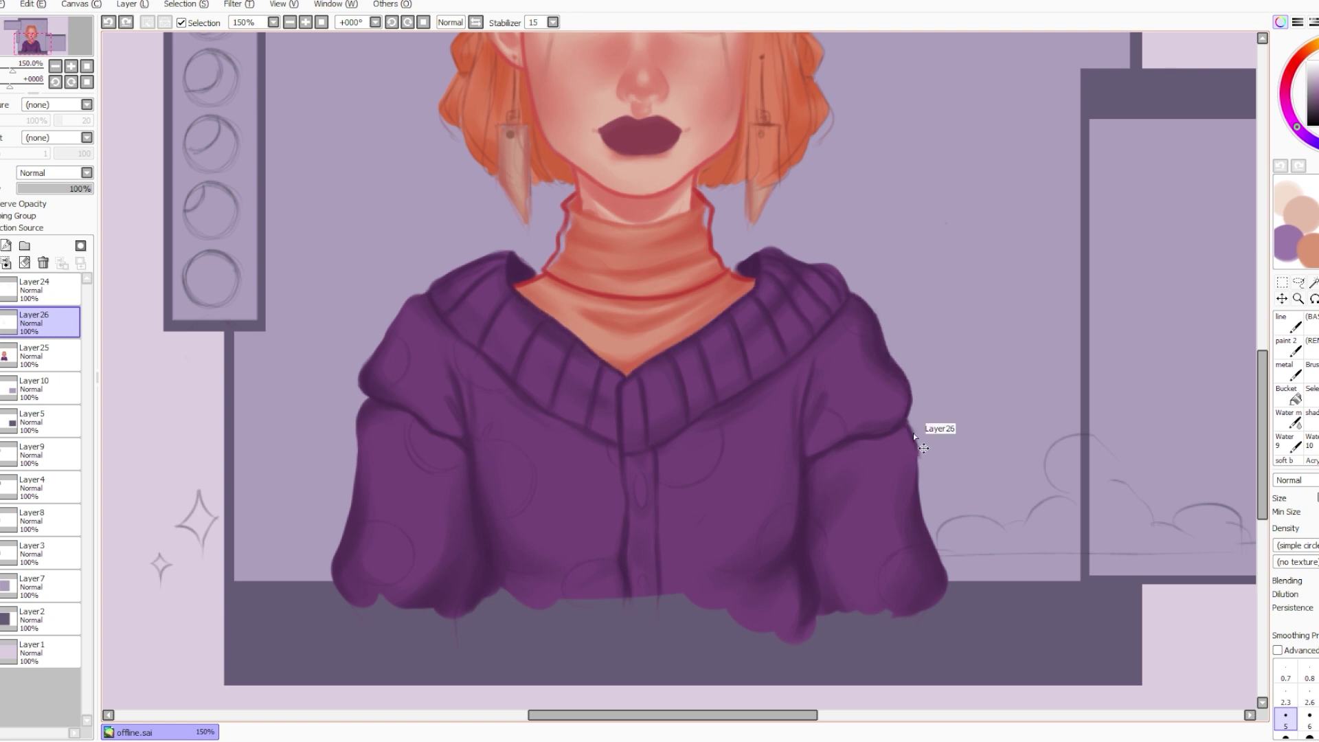
drag(917, 474, 942, 562)
drag(765, 252, 832, 267)
mouse_move(448, 275)
mouse_down()
mouse_move(516, 251)
mouse_move(411, 296)
mouse_move(362, 367)
mouse_move(371, 399)
mouse_move(332, 565)
mouse_up()
key(ctrl+z)
key(ctrl+z)
key(ctrl+z)
drag(352, 501, 332, 563)
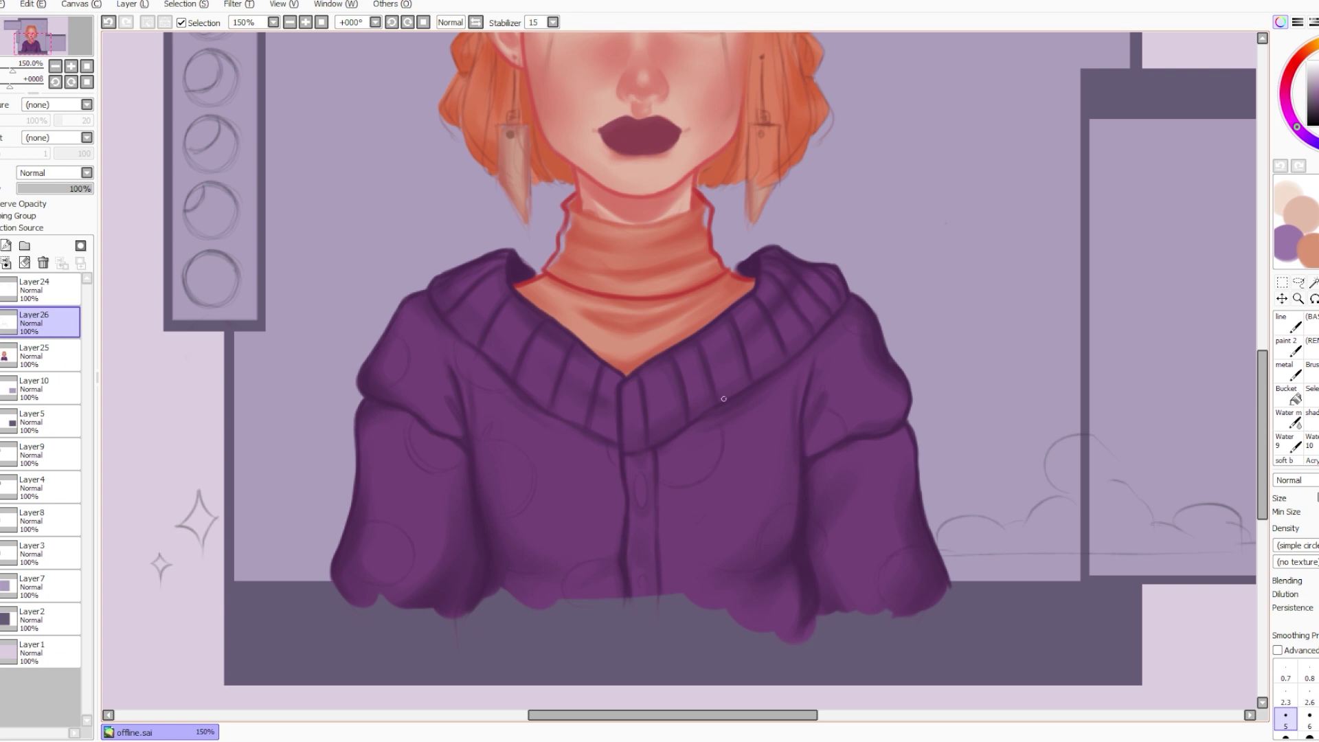
Merge the outline layer down into the figure's colour layer.
scroll(648, 349, down, 1)
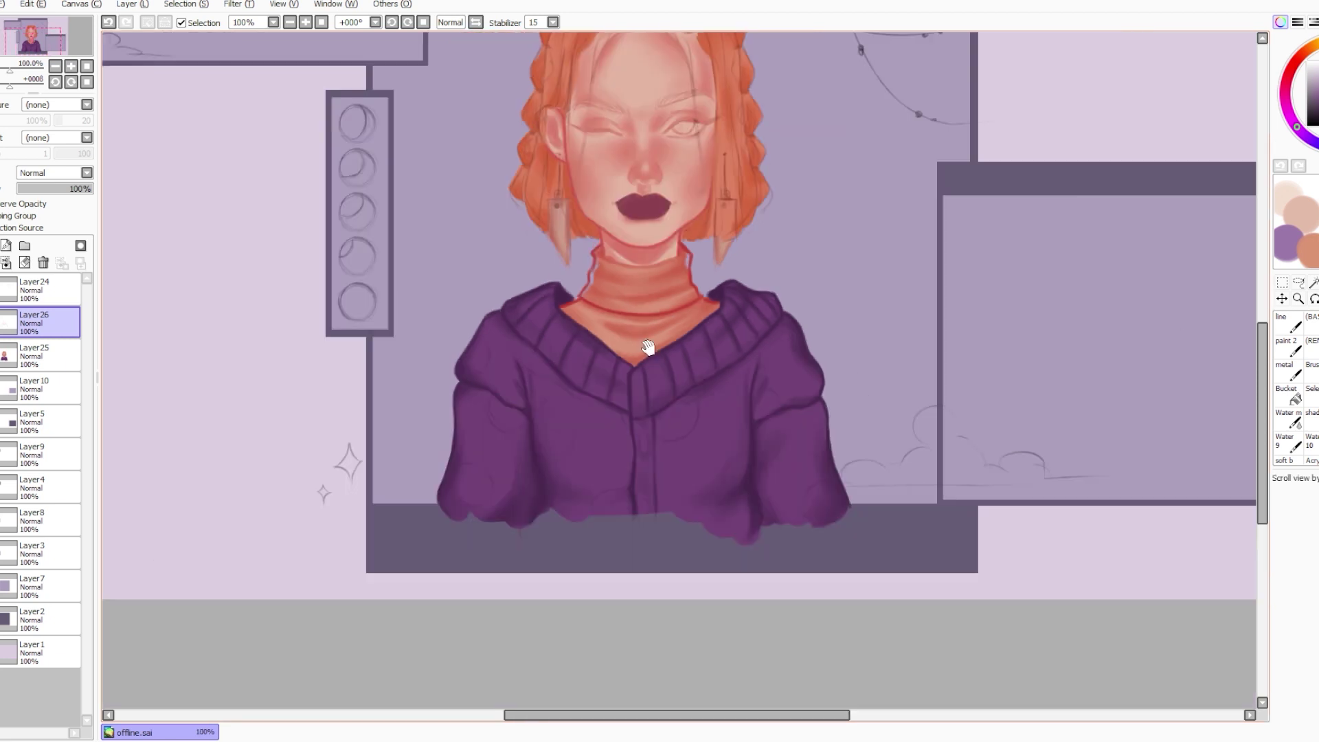
drag(648, 348, 636, 455)
click(6, 263)
scroll(589, 353, up, 2)
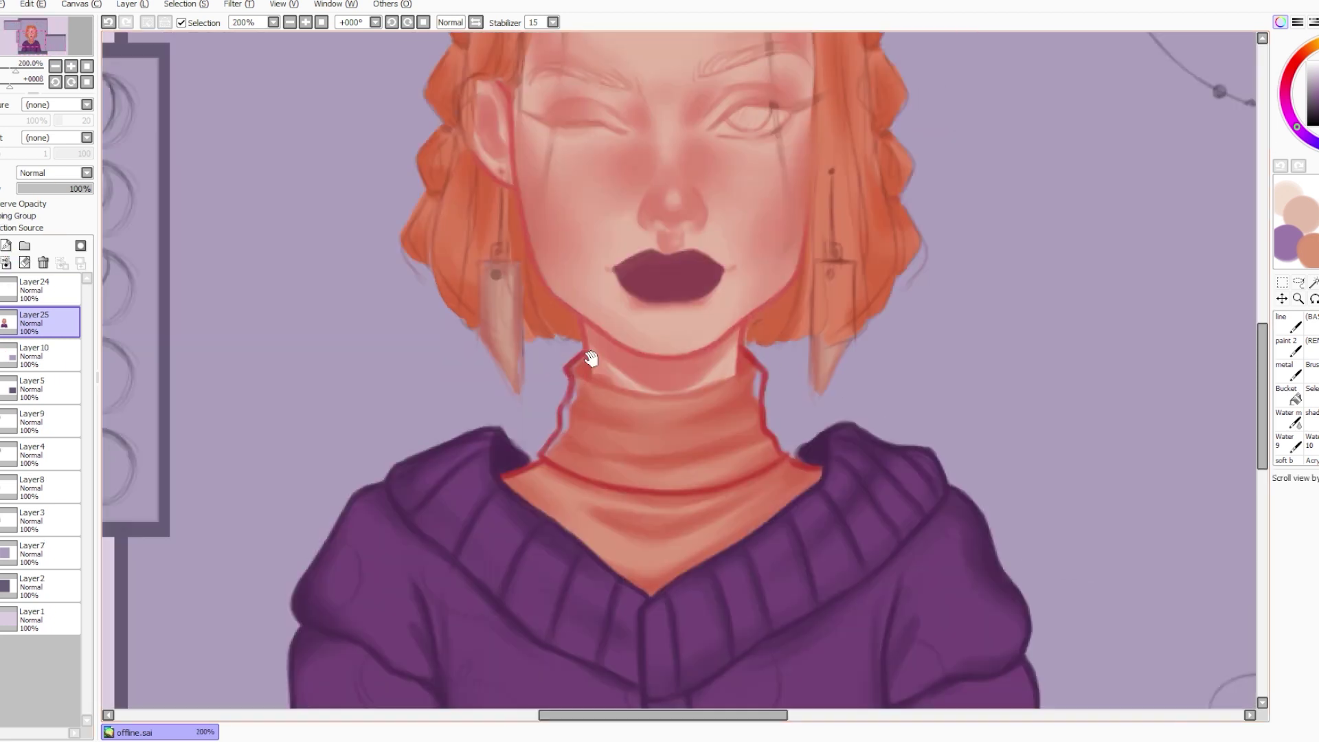
Touch up the nose with small thin strokes, redoing uneven ones.
drag(589, 354, 726, 384)
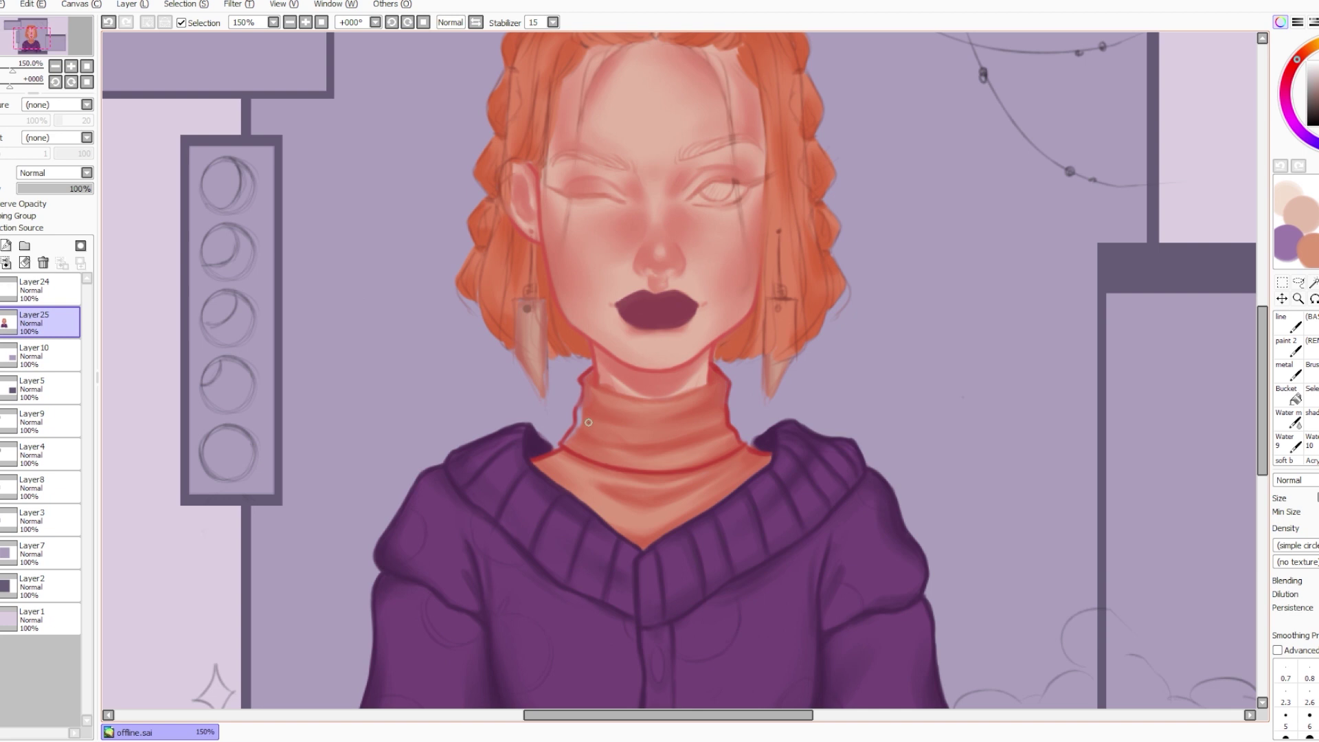
drag(725, 383, 707, 497)
click(3, 4)
click(8, 90)
mouse_move(875, 564)
mouse_down()
mouse_move(907, 257)
mouse_move(878, 576)
mouse_up()
click(1289, 323)
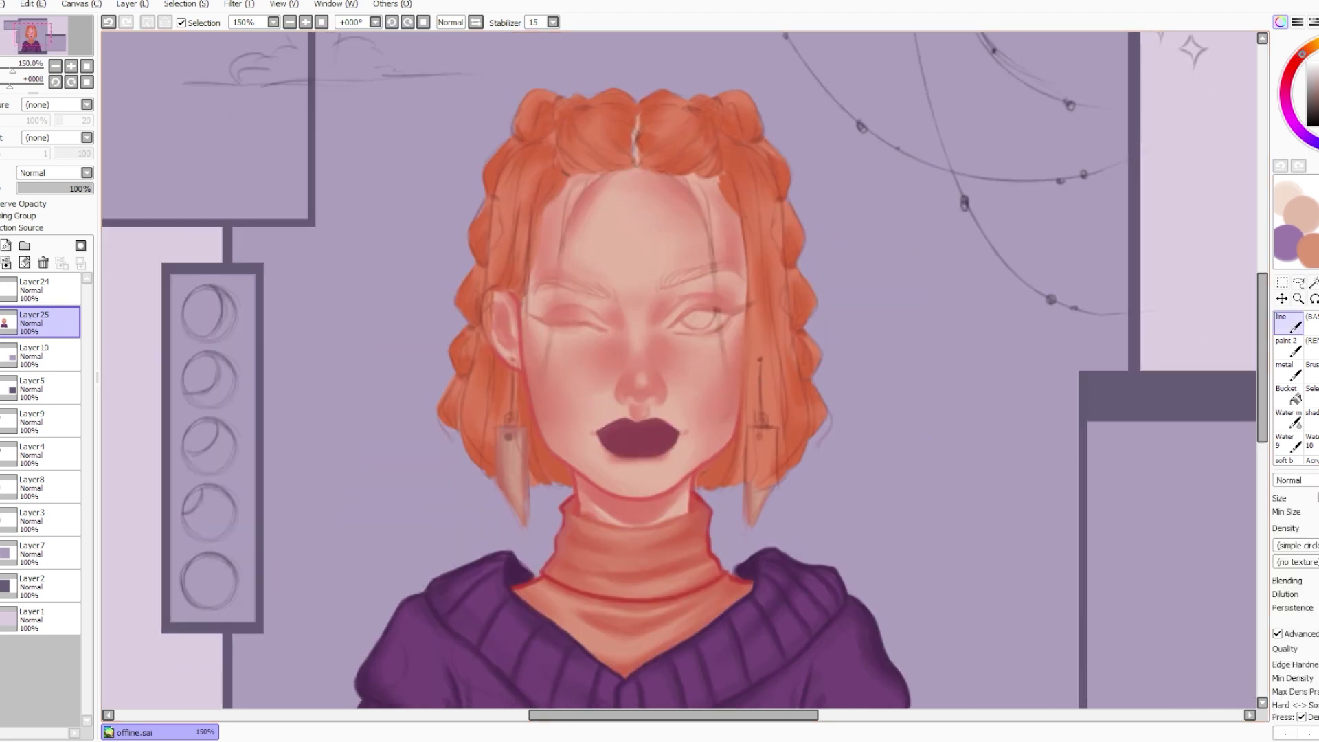
key(ctrl+z)
drag(638, 377, 642, 382)
key(ctrl+z)
drag(643, 355, 643, 360)
Soften the skin shading on the forehead above the winking eye's brow.
click(591, 254)
click(1318, 440)
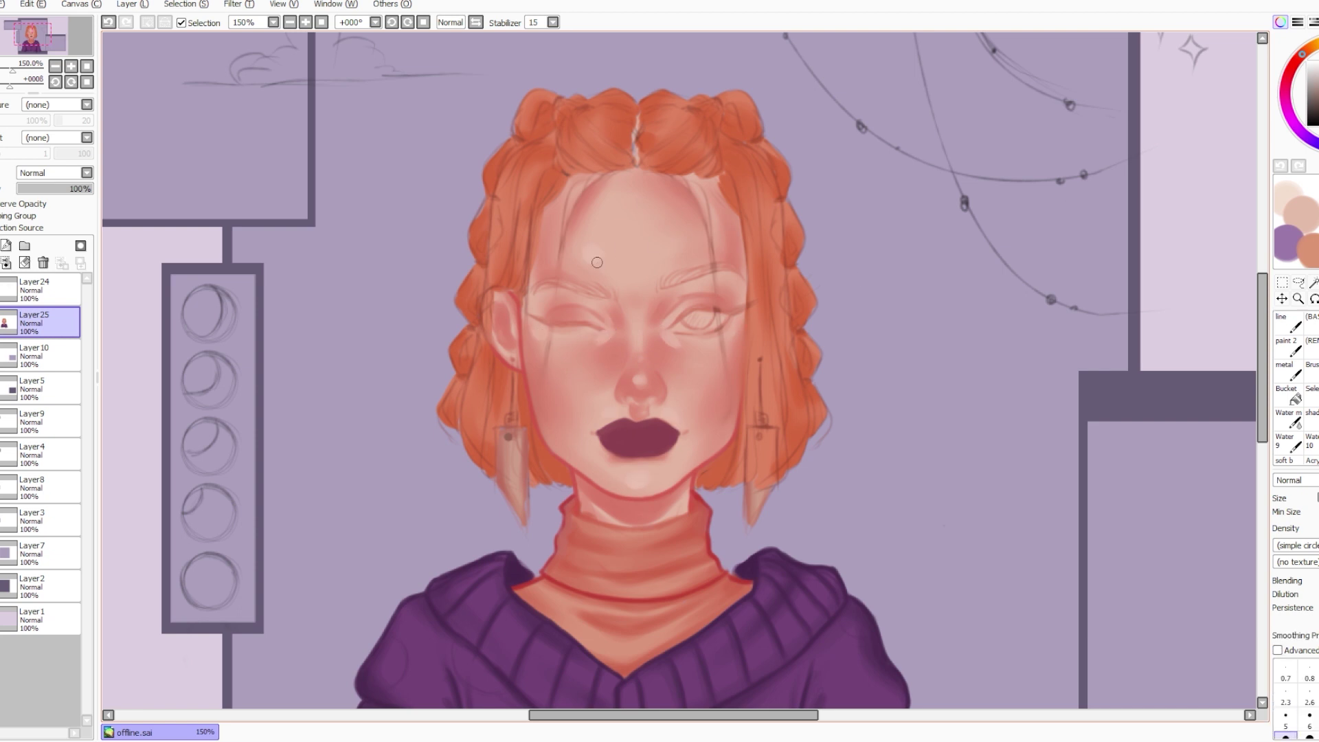
mouse_move(598, 262)
mouse_down()
mouse_move(711, 185)
mouse_move(587, 269)
mouse_up()
key(bracketleft)
key(e)
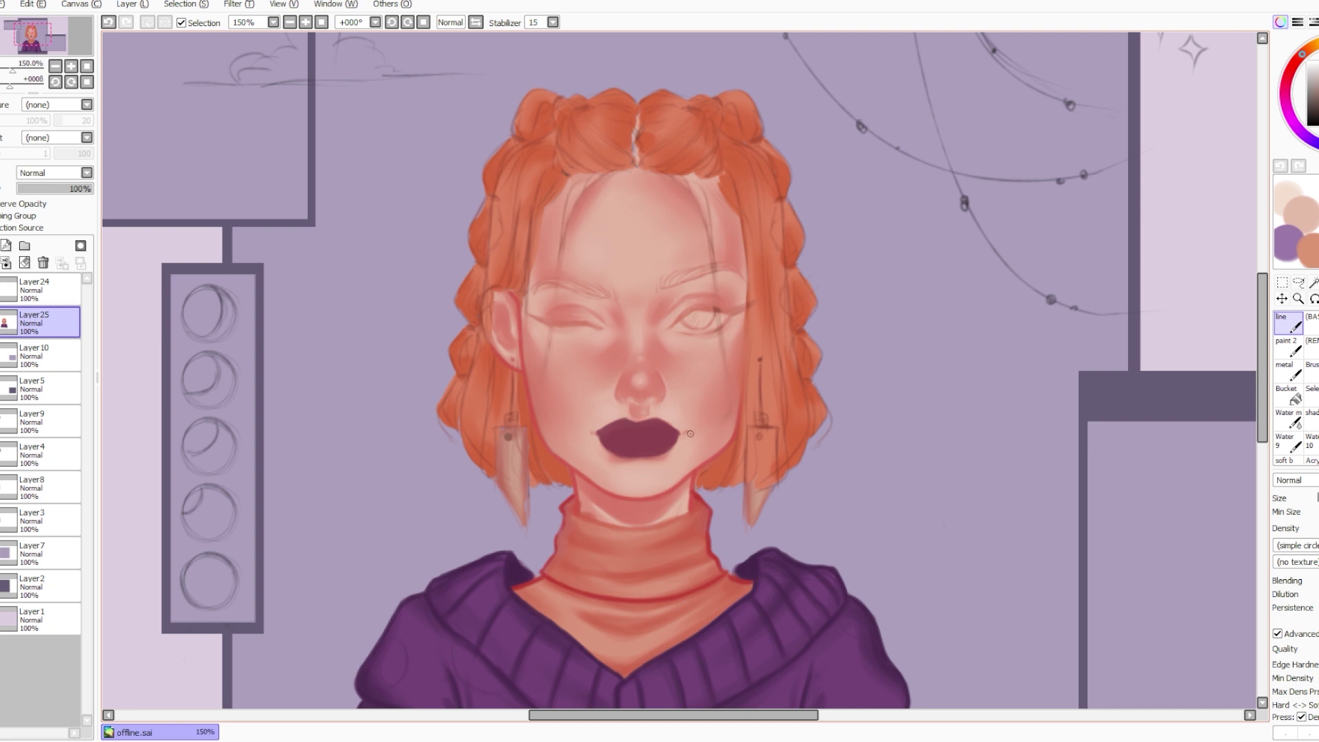
Shade the skin just beneath the lower lip in soft red, redoing uneven strokes.
mouse_move(609, 455)
mouse_down()
mouse_move(666, 454)
mouse_move(648, 456)
mouse_up()
key(ctrl+z)
key(ctrl+z)
key(ctrl+z)
key(ctrl+z)
mouse_move(976, 483)
mouse_down()
mouse_move(975, 406)
mouse_move(1001, 480)
mouse_up()
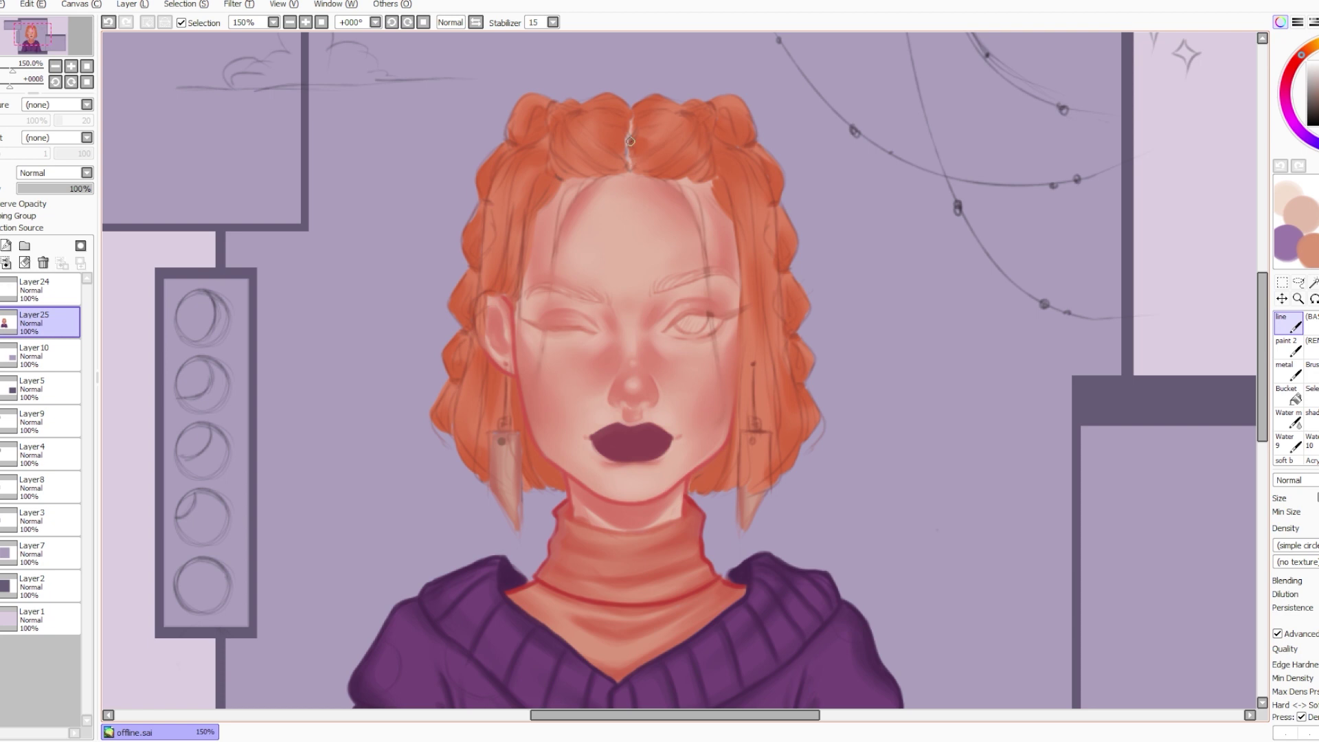
Refine the hair at the centre parting and along the hairline with orange strokes, redoing uneven ones.
mouse_move(630, 122)
mouse_down()
mouse_move(628, 159)
mouse_move(664, 173)
mouse_move(650, 170)
mouse_up()
key(ctrl+z)
mouse_move(538, 212)
mouse_down()
mouse_move(530, 270)
mouse_move(537, 221)
mouse_move(585, 179)
mouse_move(628, 168)
mouse_move(611, 126)
mouse_up()
key(ctrl+z)
key(ctrl+z)
key(ctrl+z)
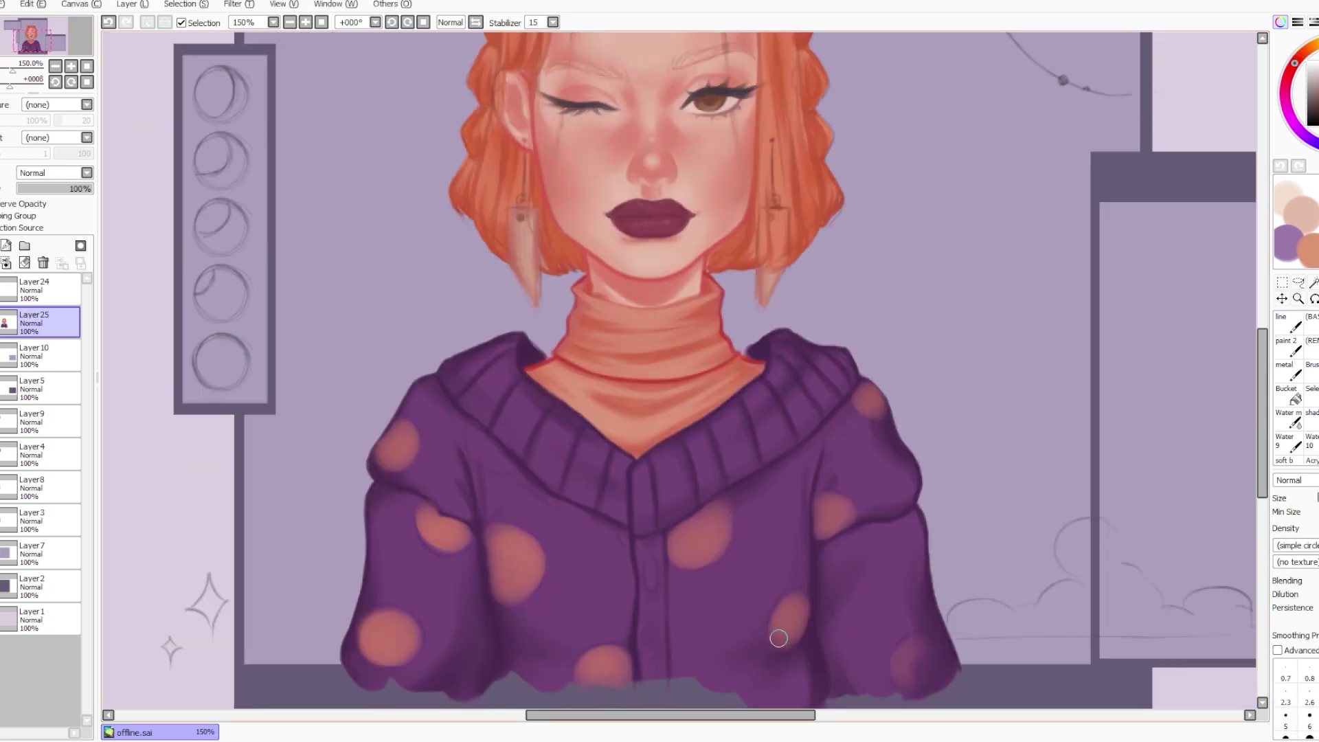
Paint orange fruit spots on the cardigan's right cuff, left chest and beside the button band.
drag(917, 659, 942, 674)
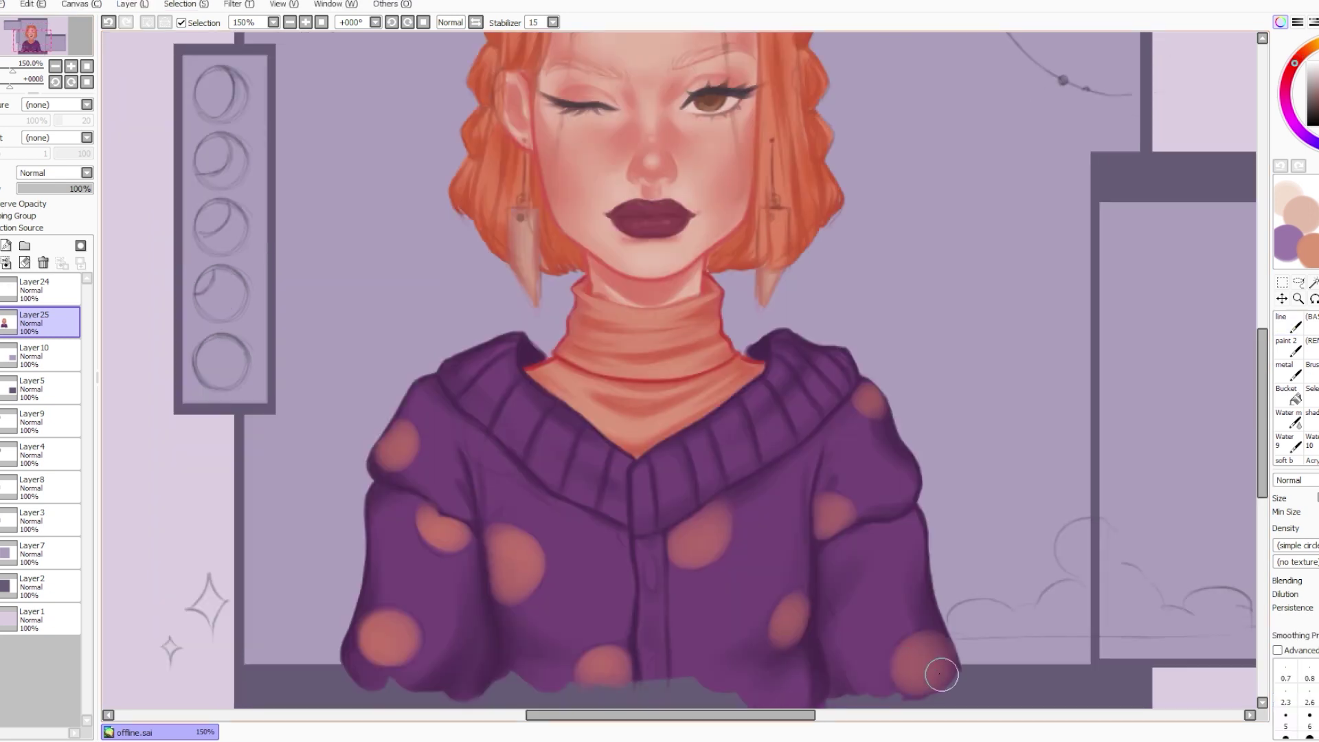
drag(463, 430, 499, 455)
drag(620, 528, 625, 543)
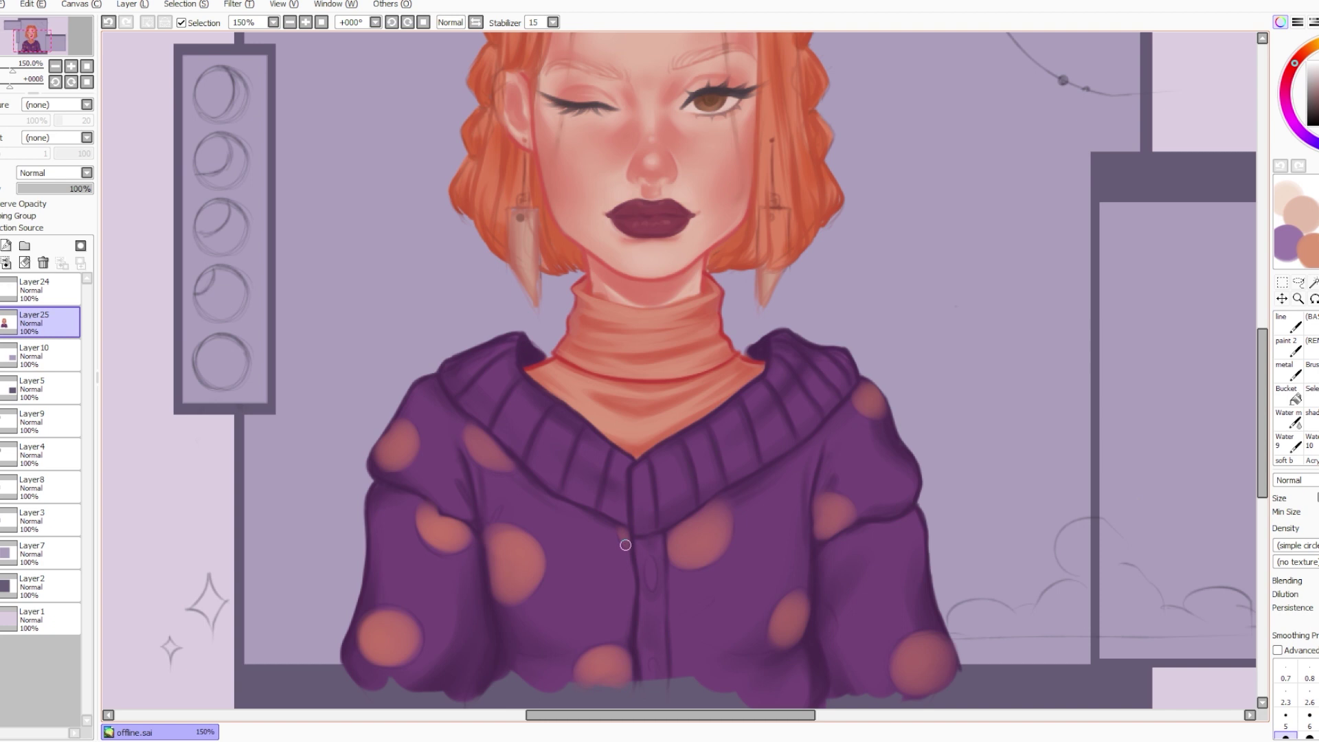
Paint small grey-green leaves beside the orange spots on the cardigan's left sleeve and left front.
click(1289, 323)
drag(712, 568, 745, 576)
mouse_move(547, 570)
mouse_down()
mouse_move(599, 574)
mouse_move(679, 532)
mouse_move(568, 584)
mouse_up()
drag(419, 455, 430, 464)
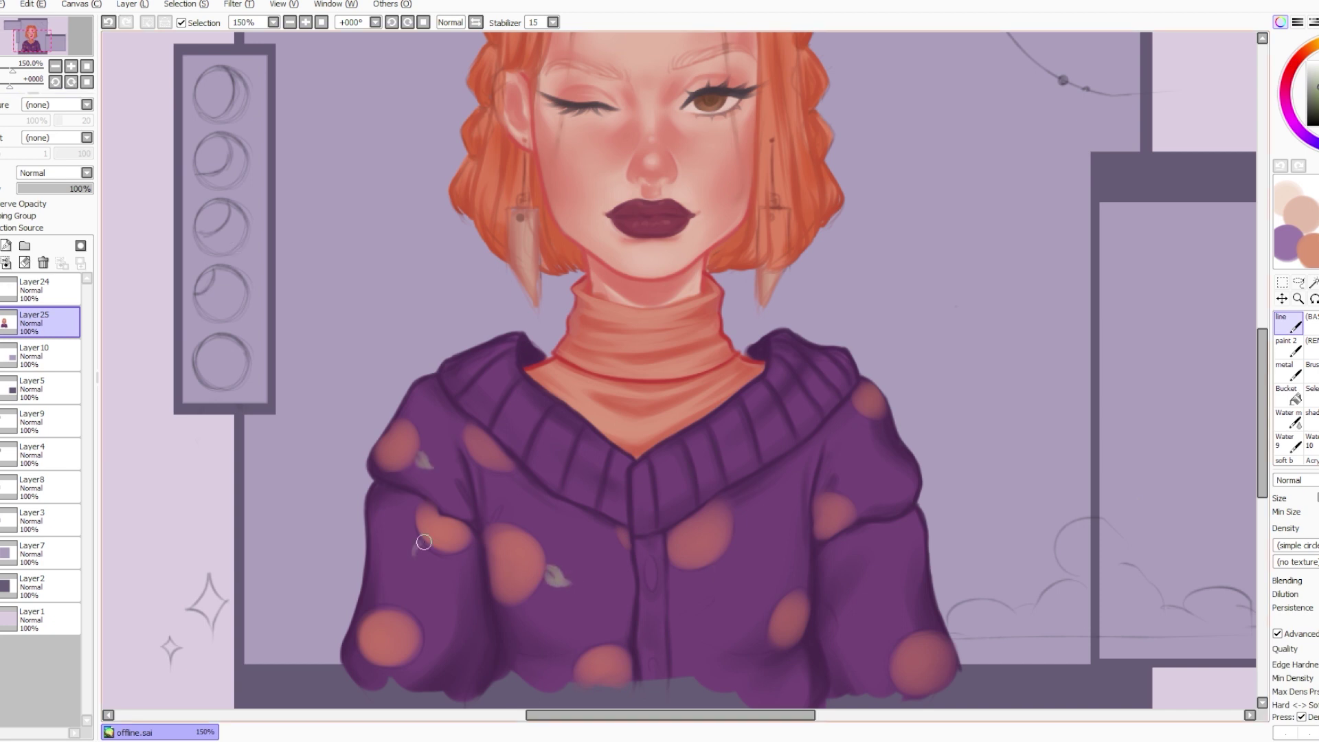
drag(425, 545, 414, 559)
drag(382, 665, 367, 681)
drag(618, 637, 613, 650)
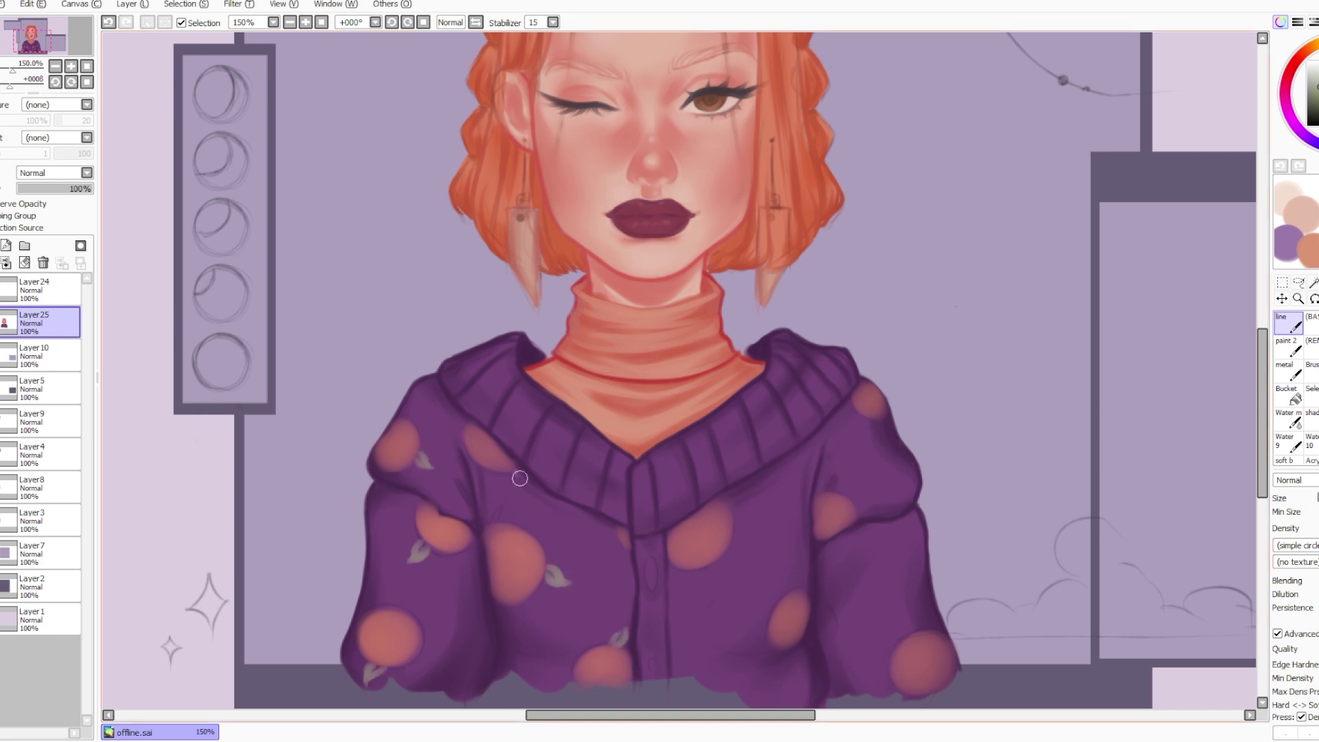
Paint grey-green leaves by the left shoulder spot and on the cardigan's right front and right sleeve.
drag(456, 400, 462, 423)
drag(697, 569, 705, 591)
drag(802, 574, 806, 589)
drag(844, 489, 857, 502)
drag(885, 643, 895, 644)
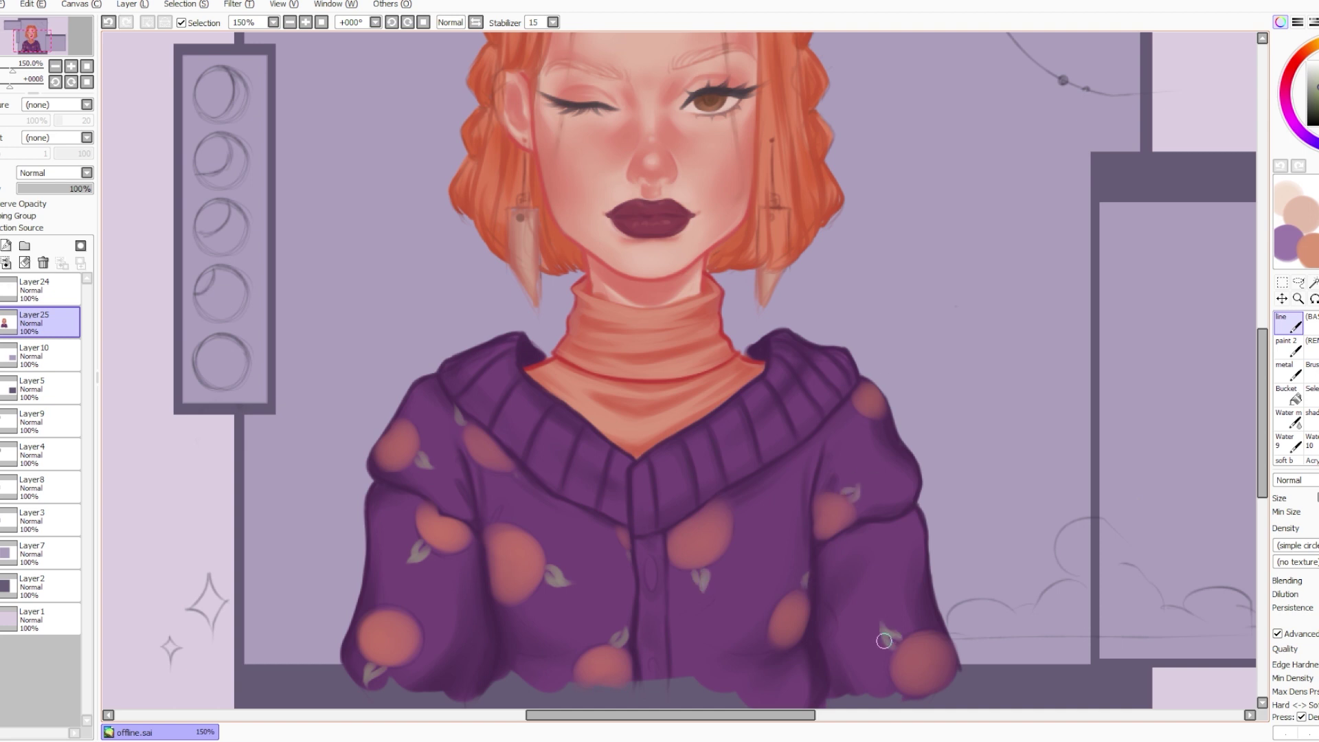
drag(881, 416, 892, 431)
Paint pale orange oval buttons down the cardigan's button band.
mouse_move(1086, 424)
mouse_down()
mouse_move(1084, 438)
mouse_move(1087, 426)
mouse_up()
right_click(1308, 257)
key(ctrl+z)
drag(650, 562, 650, 591)
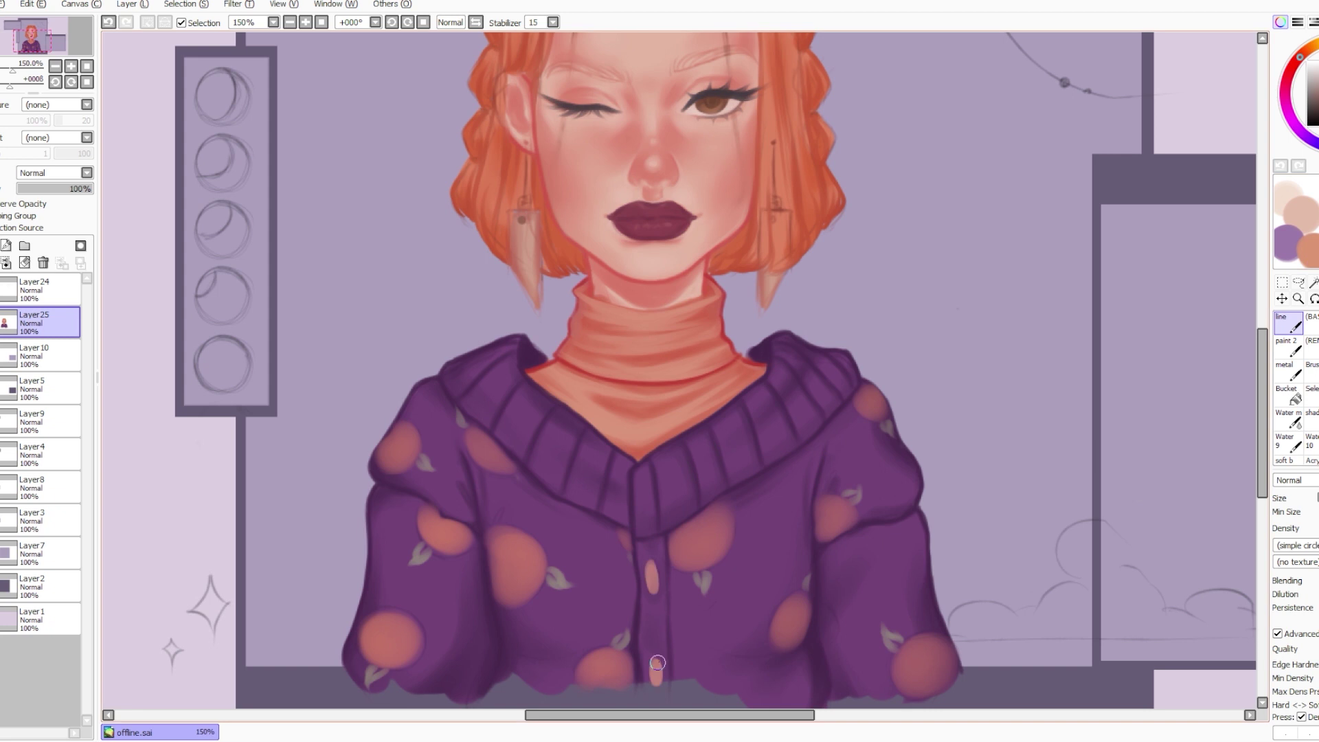
Paint thin loose orange hair strands from the hairline down both sides of the face.
scroll(984, 286, up, 5)
drag(551, 188, 548, 216)
key(ctrl+z)
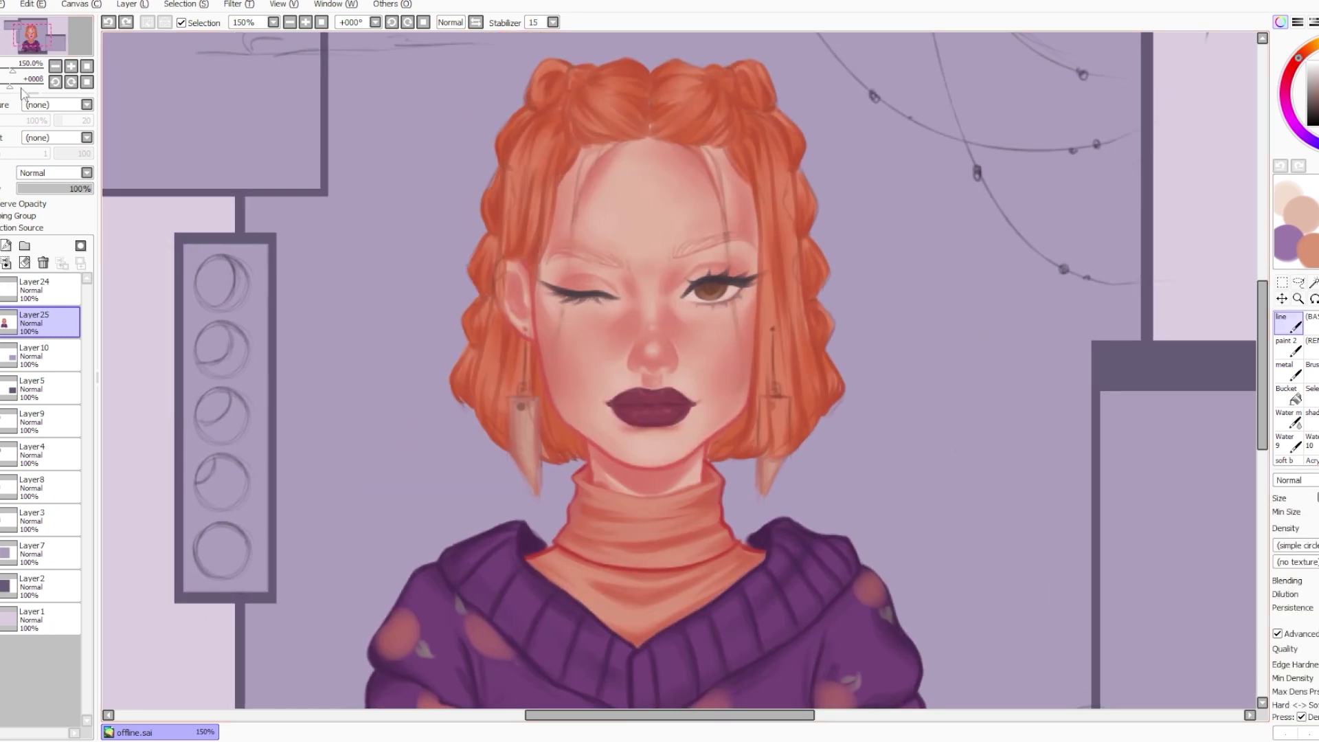
drag(703, 148, 738, 389)
drag(702, 147, 722, 206)
drag(606, 144, 582, 202)
drag(593, 150, 557, 381)
Paint both eyebrows in reddish orange over their sketch lines.
click(1301, 55)
click(1316, 389)
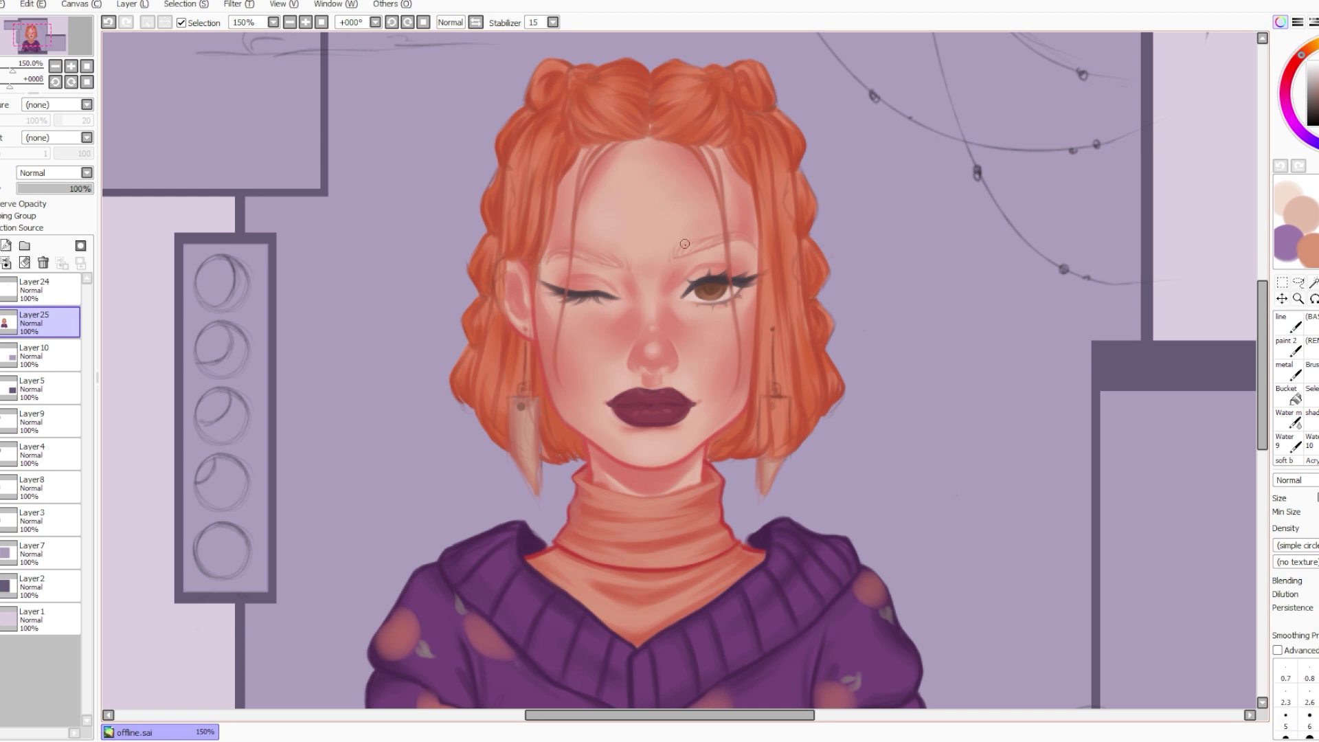
click(1286, 736)
mouse_move(683, 253)
mouse_down()
mouse_move(728, 235)
mouse_move(687, 253)
mouse_up()
click(1289, 323)
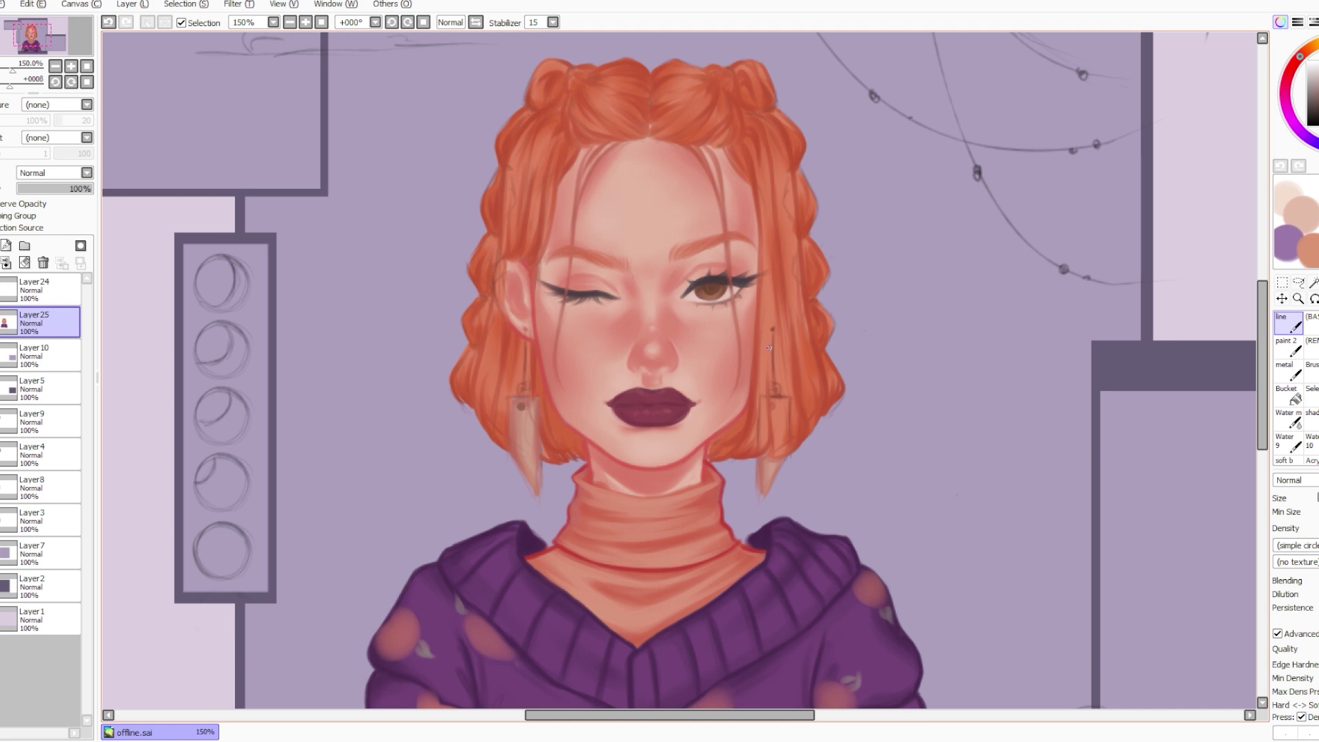
Cover the upper part of the right earring with long orange hair strands.
key(ctrl+z)
drag(756, 163, 758, 447)
mouse_move(773, 318)
mouse_down()
mouse_move(781, 422)
mouse_move(786, 400)
mouse_up()
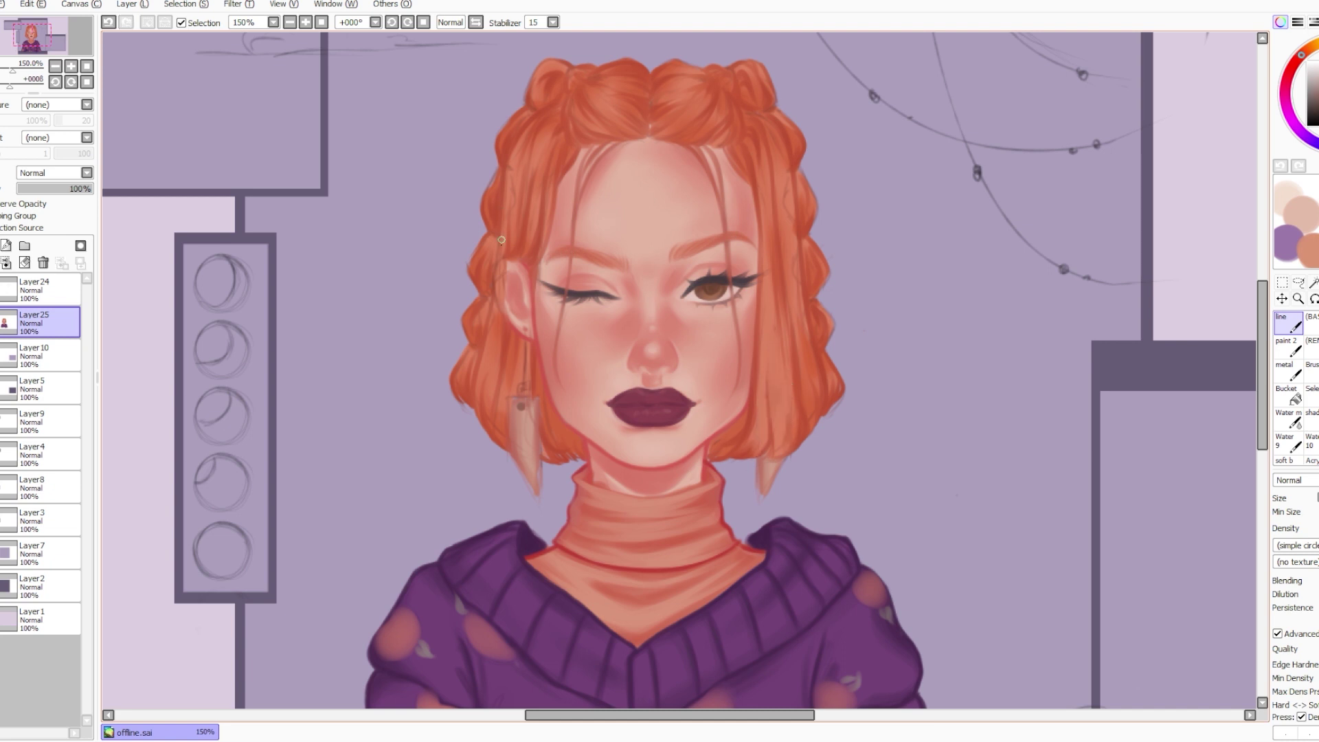
Add orange strands beside the ear and at the lower ends of the hair on both sides.
drag(501, 241, 496, 297)
drag(507, 177, 503, 228)
drag(487, 407, 499, 431)
drag(541, 432, 556, 459)
drag(754, 399, 735, 454)
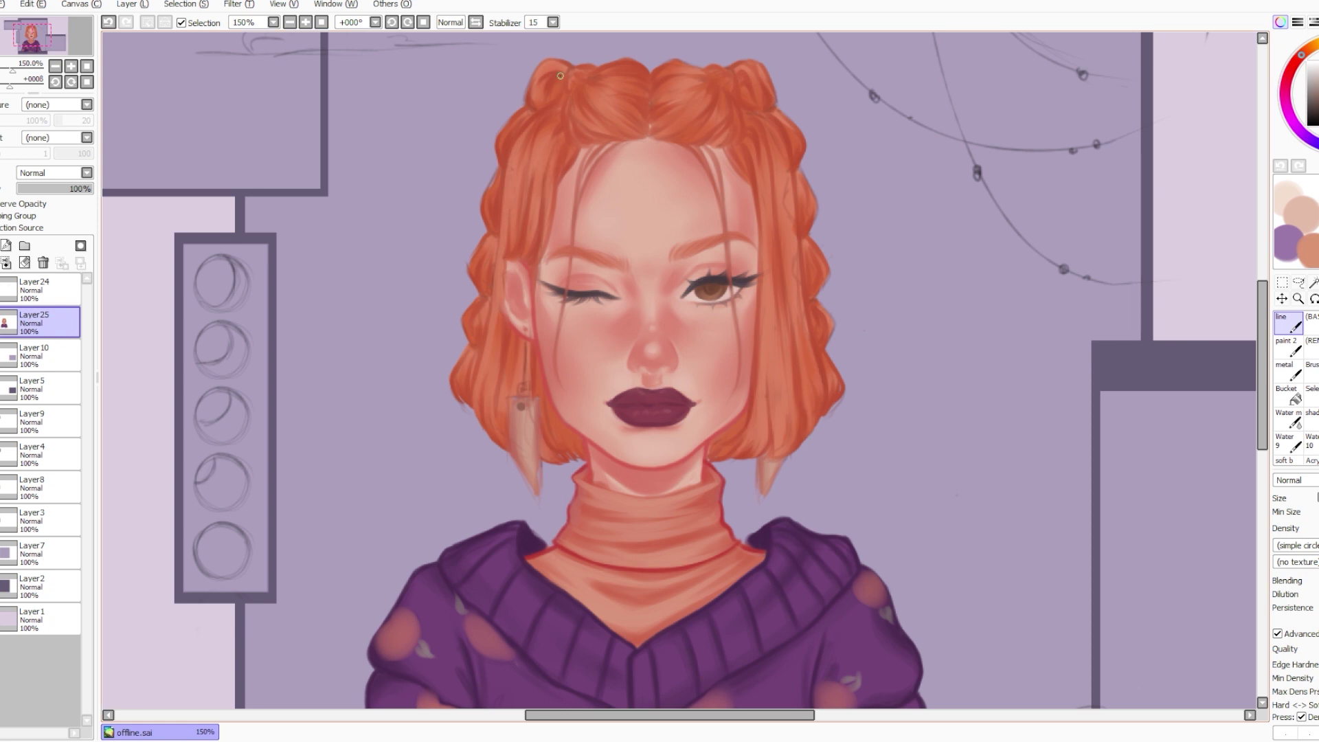
Refine the outer edges of both braids with orange strokes.
drag(465, 355, 461, 373)
drag(474, 315, 467, 334)
drag(484, 257, 480, 287)
mouse_move(492, 200)
mouse_down()
mouse_move(488, 221)
mouse_move(521, 119)
mouse_up()
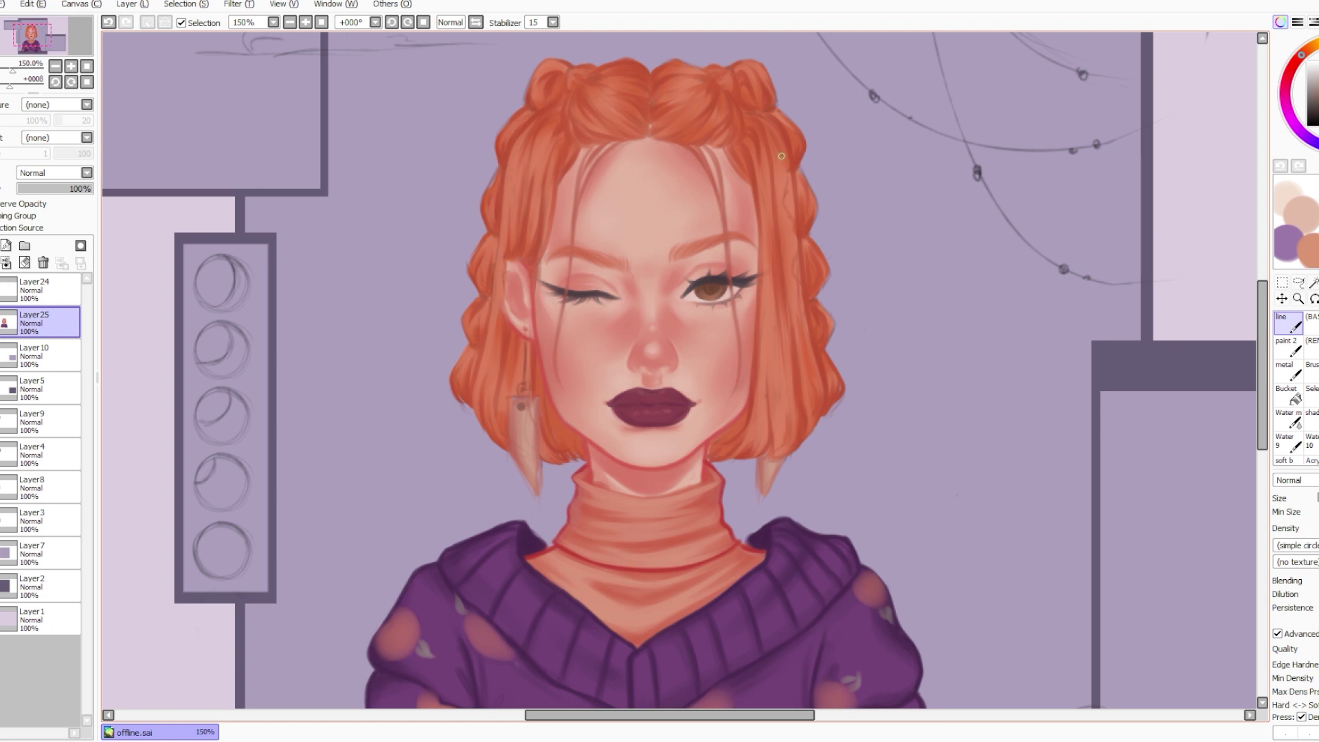
mouse_move(800, 193)
mouse_down()
mouse_move(804, 233)
mouse_move(807, 185)
mouse_move(834, 399)
mouse_up()
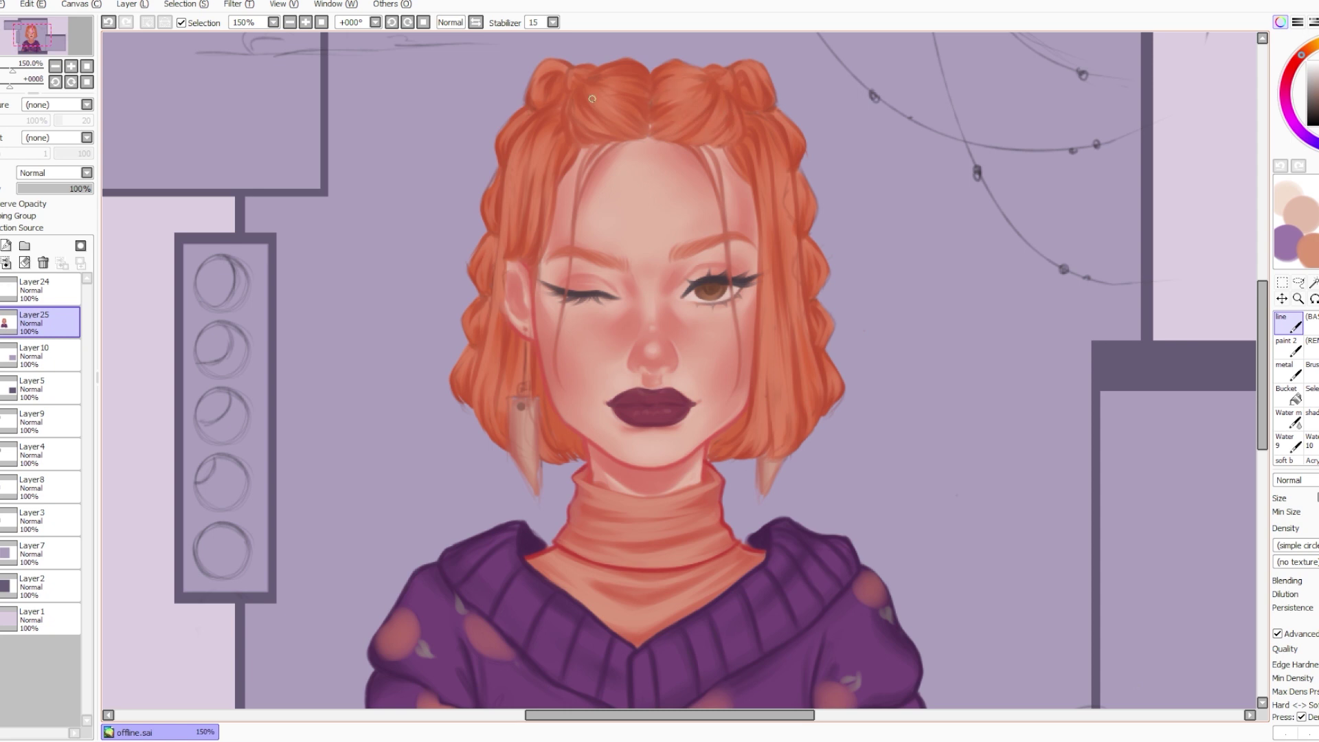
Add finer strands to the top of the hair, the right side and the loose forehead lock.
drag(569, 108, 600, 136)
drag(788, 143, 800, 250)
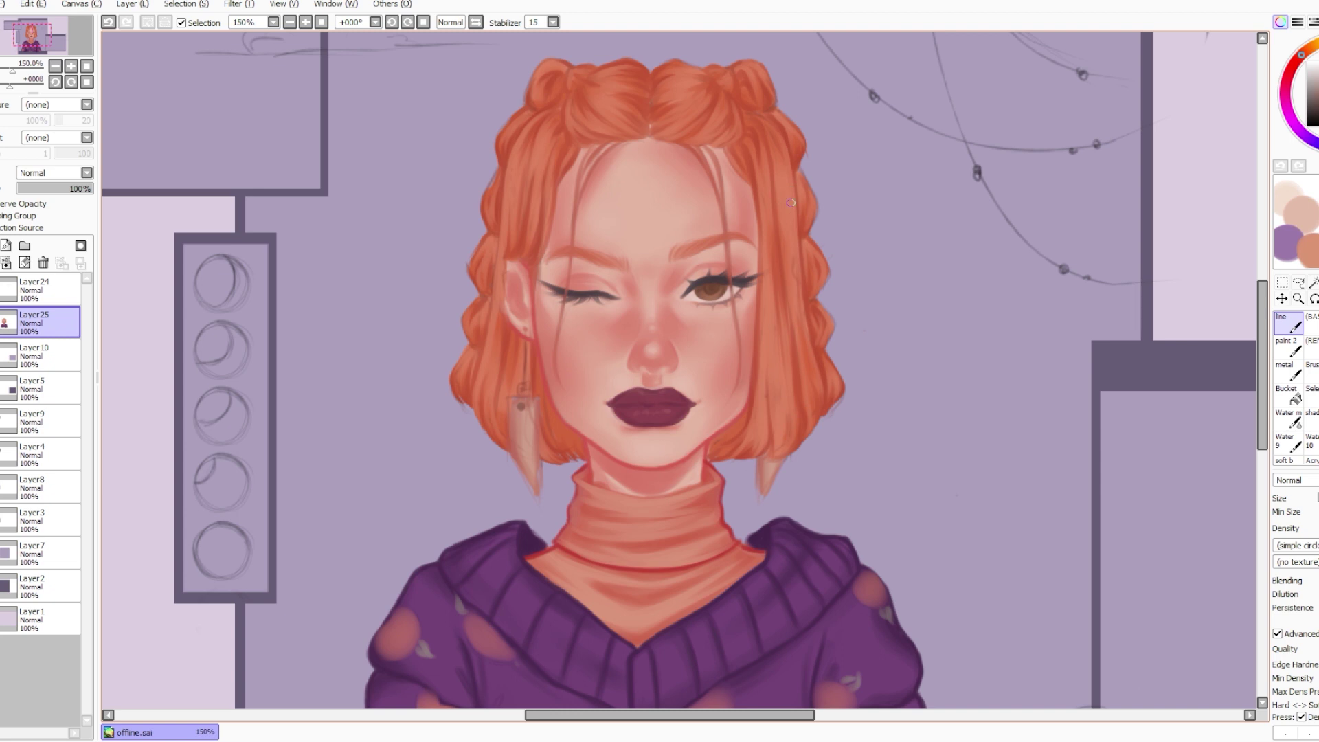
drag(808, 327, 821, 414)
drag(708, 148, 723, 208)
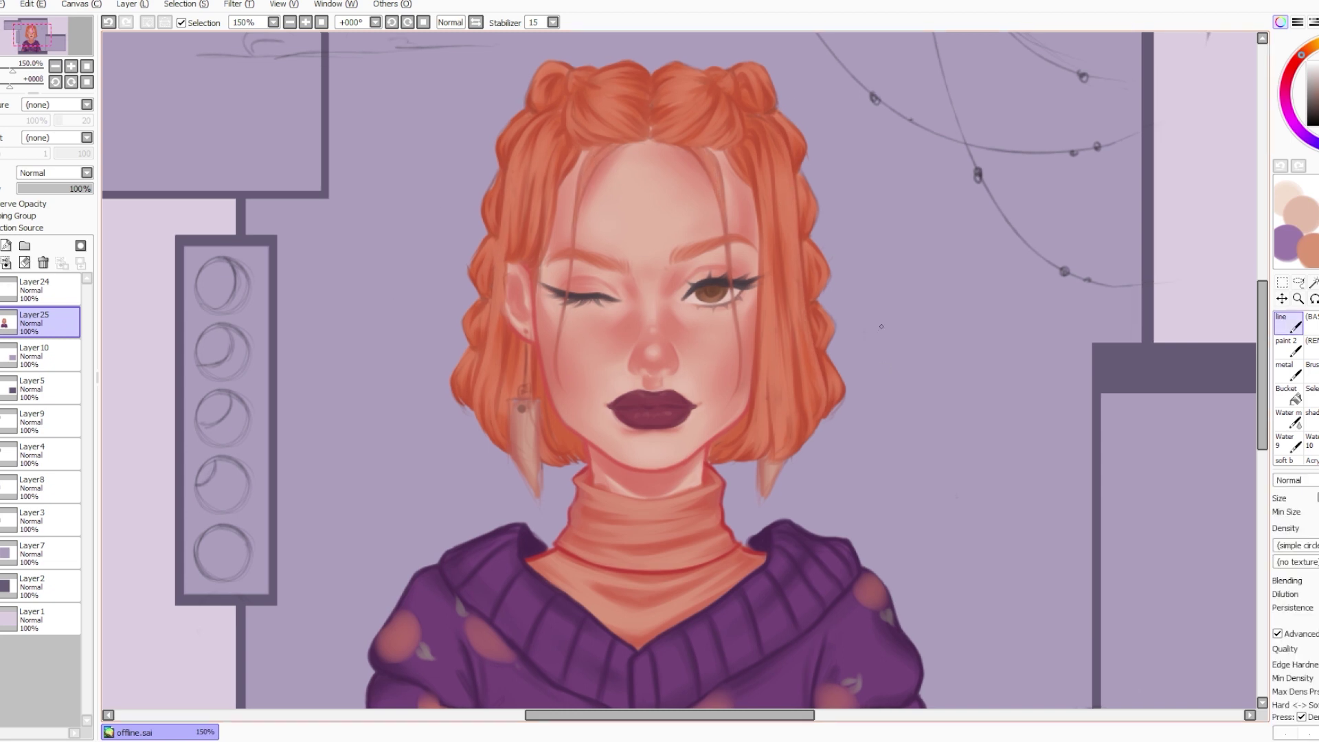
Define the nostrils in dark red and blend the shading around the nose.
mouse_move(1131, 388)
mouse_down()
mouse_move(1137, 165)
mouse_move(1135, 384)
mouse_move(1133, 362)
mouse_up()
scroll(1131, 360, up, 1)
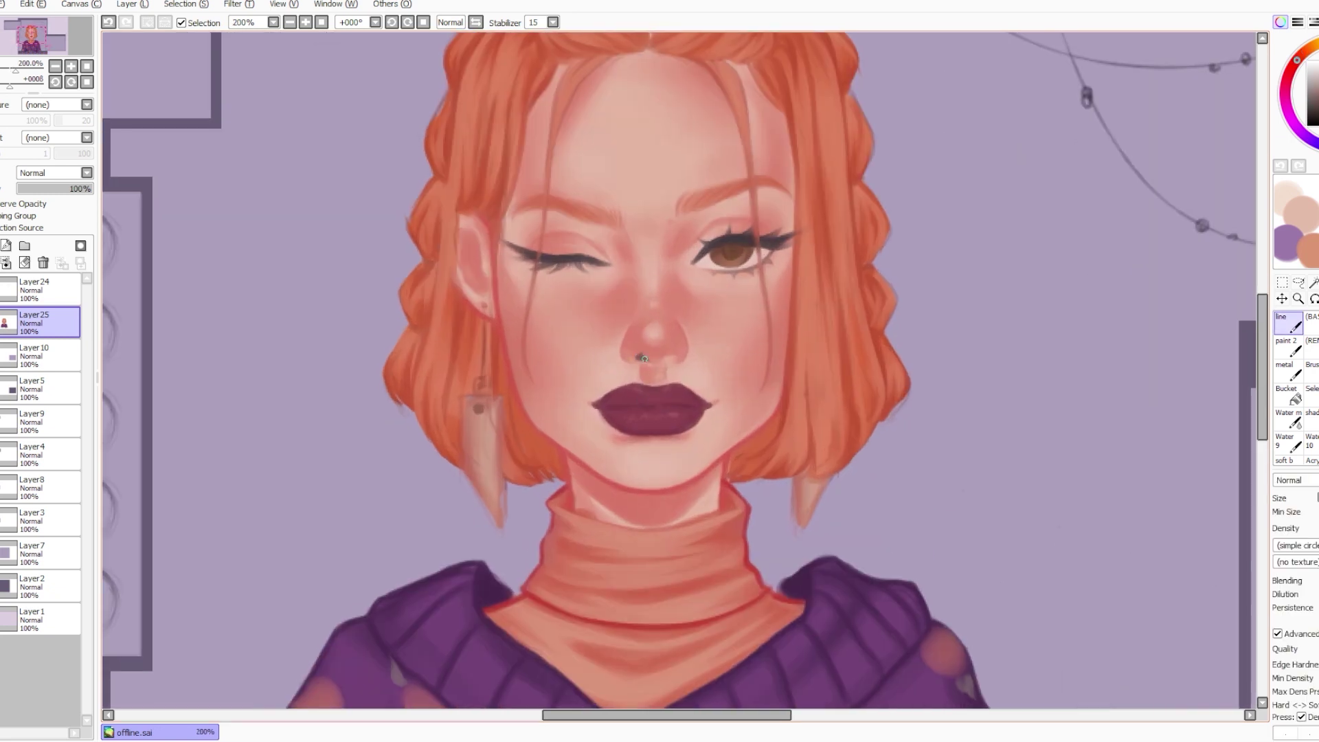
click(1318, 347)
click(1298, 59)
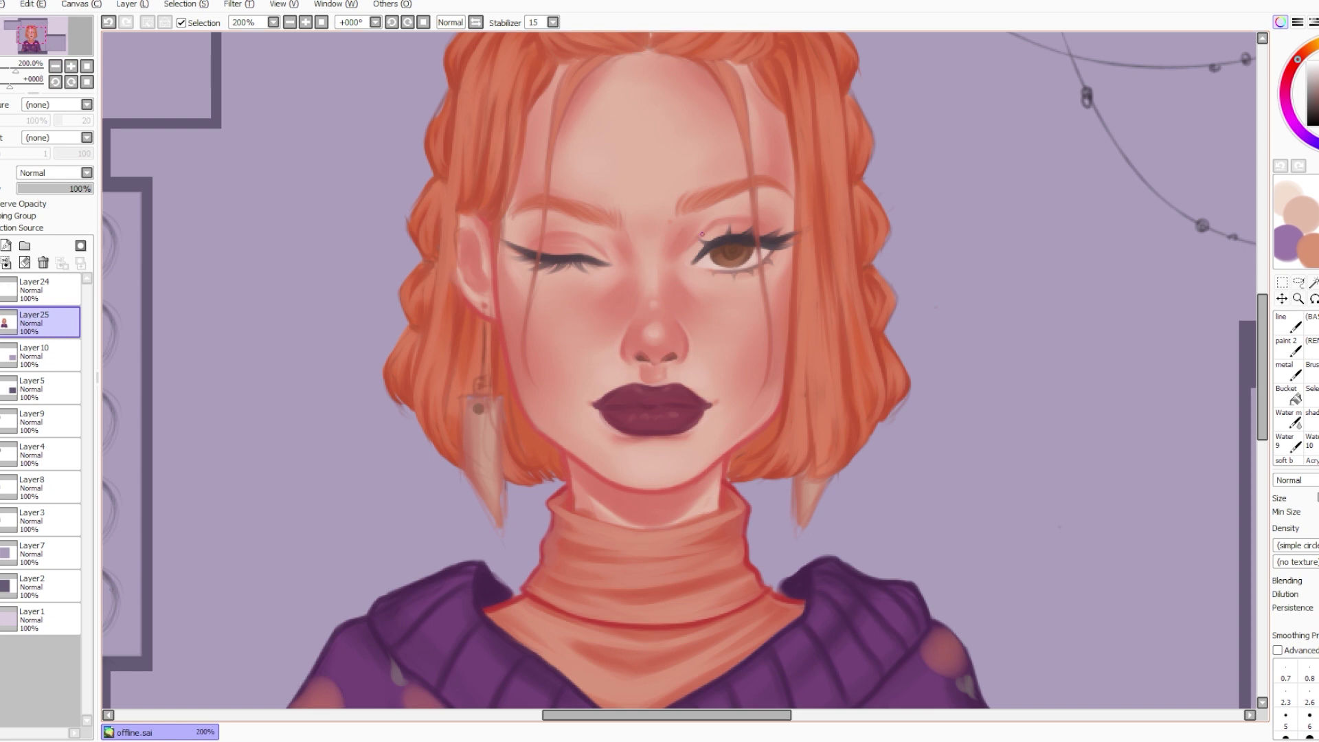
key(n)
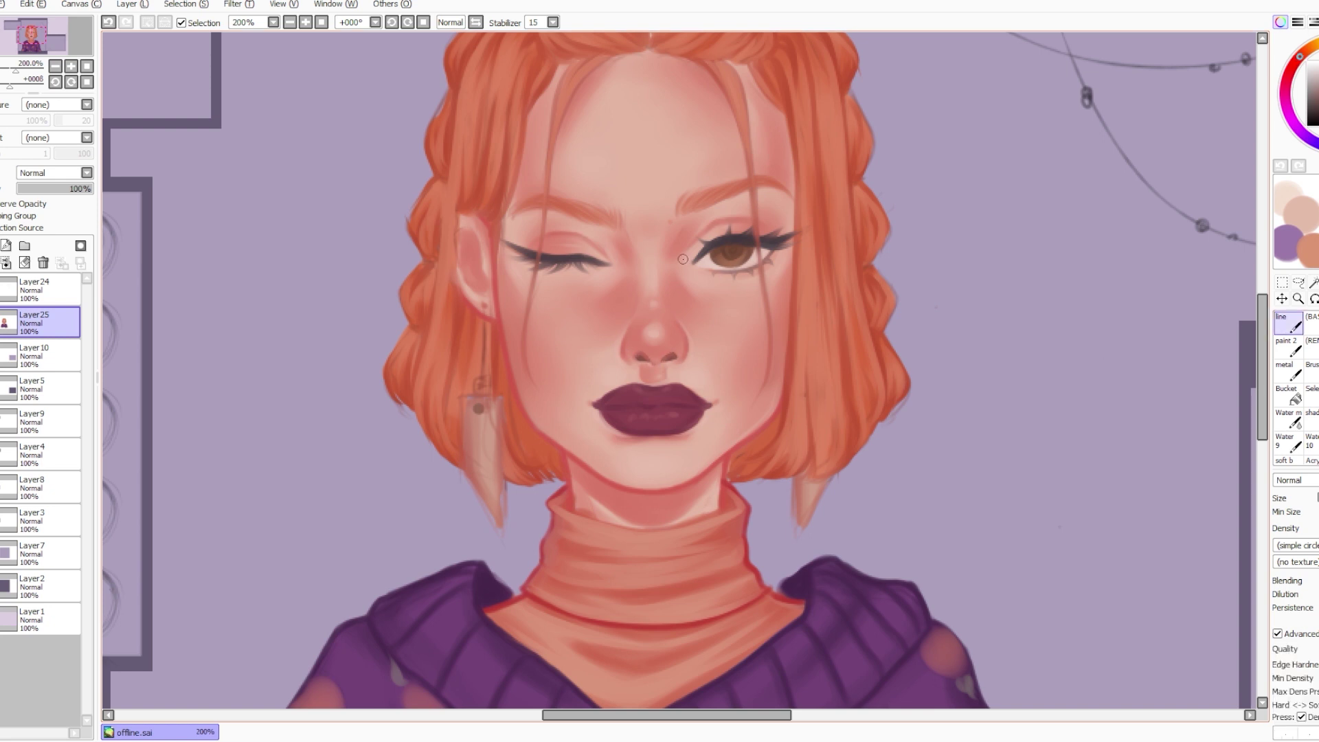
Add strands to the upper right side of the hair using a sampled hair colour, redoing uneven strokes.
scroll(722, 421, down, 1)
drag(563, 457, 616, 290)
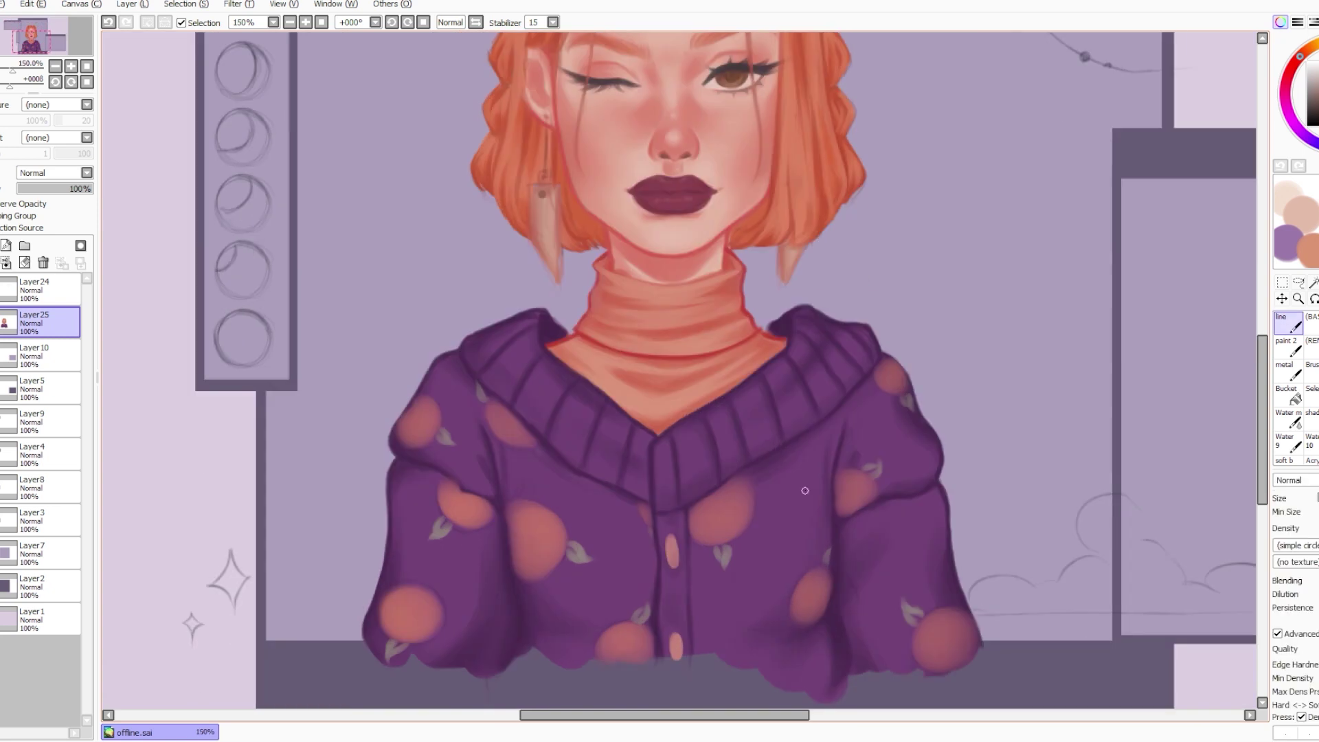
scroll(806, 491, up, 4)
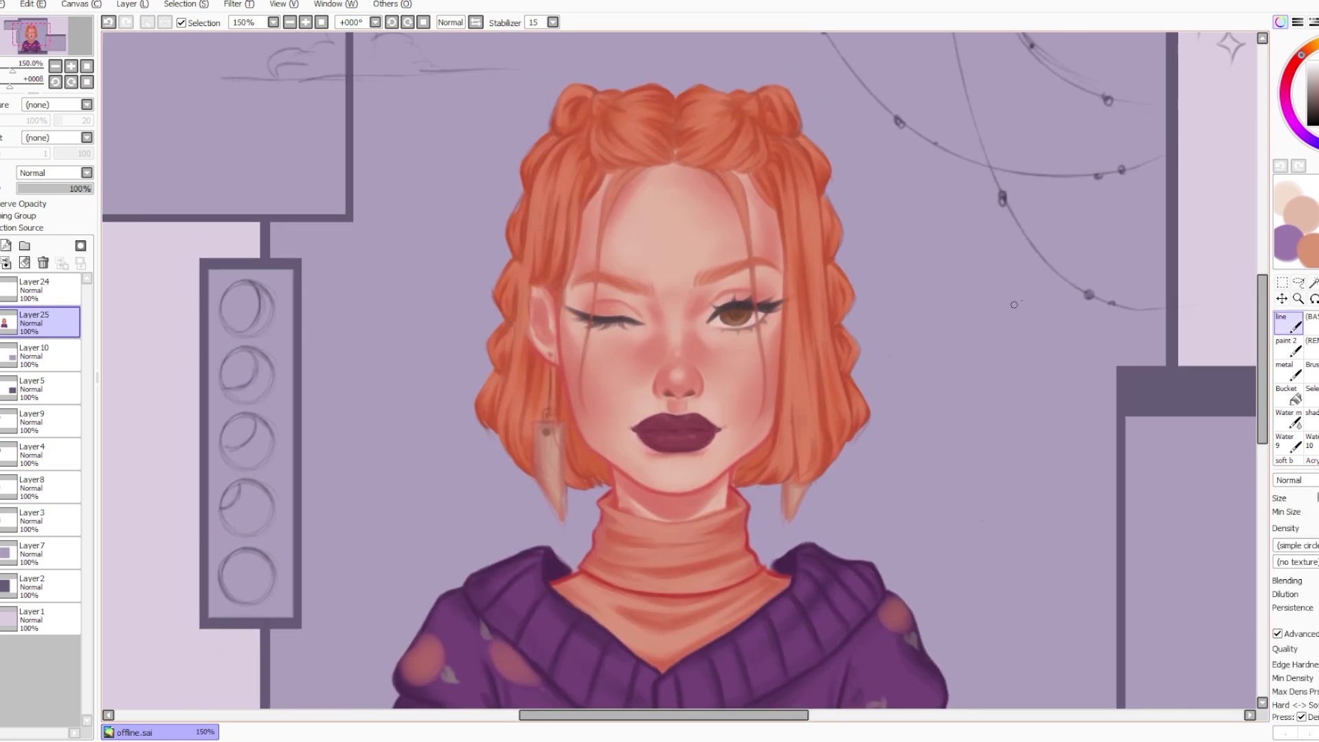
right_click(805, 186)
drag(803, 180, 818, 260)
key(ctrl+z)
drag(780, 206, 788, 306)
key(ctrl+z)
mouse_move(782, 188)
mouse_down()
mouse_move(797, 309)
mouse_move(826, 304)
mouse_up()
key(ctrl+z)
drag(812, 258, 824, 287)
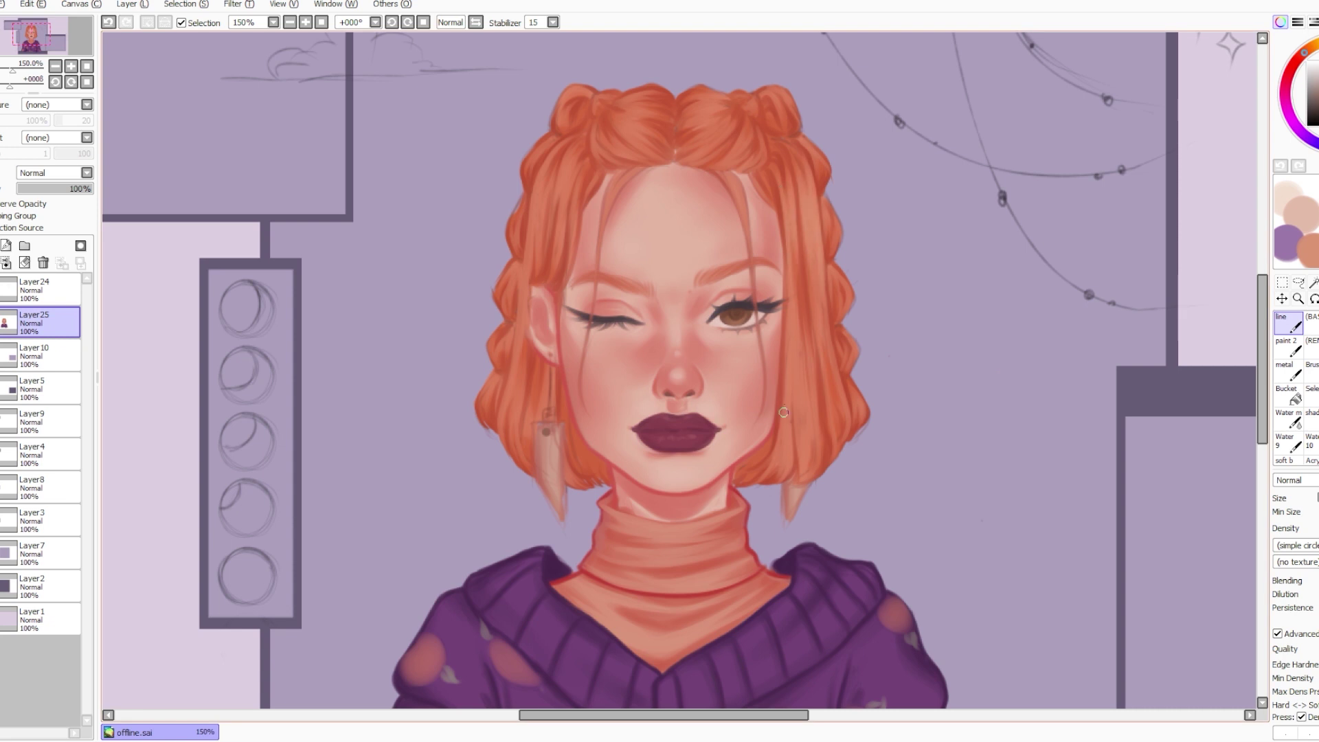
Paint fine strands through the lower right section of the hair.
drag(784, 411, 767, 464)
mouse_move(789, 387)
mouse_down()
mouse_move(784, 452)
mouse_move(798, 453)
mouse_up()
drag(818, 407, 814, 440)
mouse_move(826, 364)
mouse_down()
mouse_move(834, 442)
mouse_move(843, 414)
mouse_up()
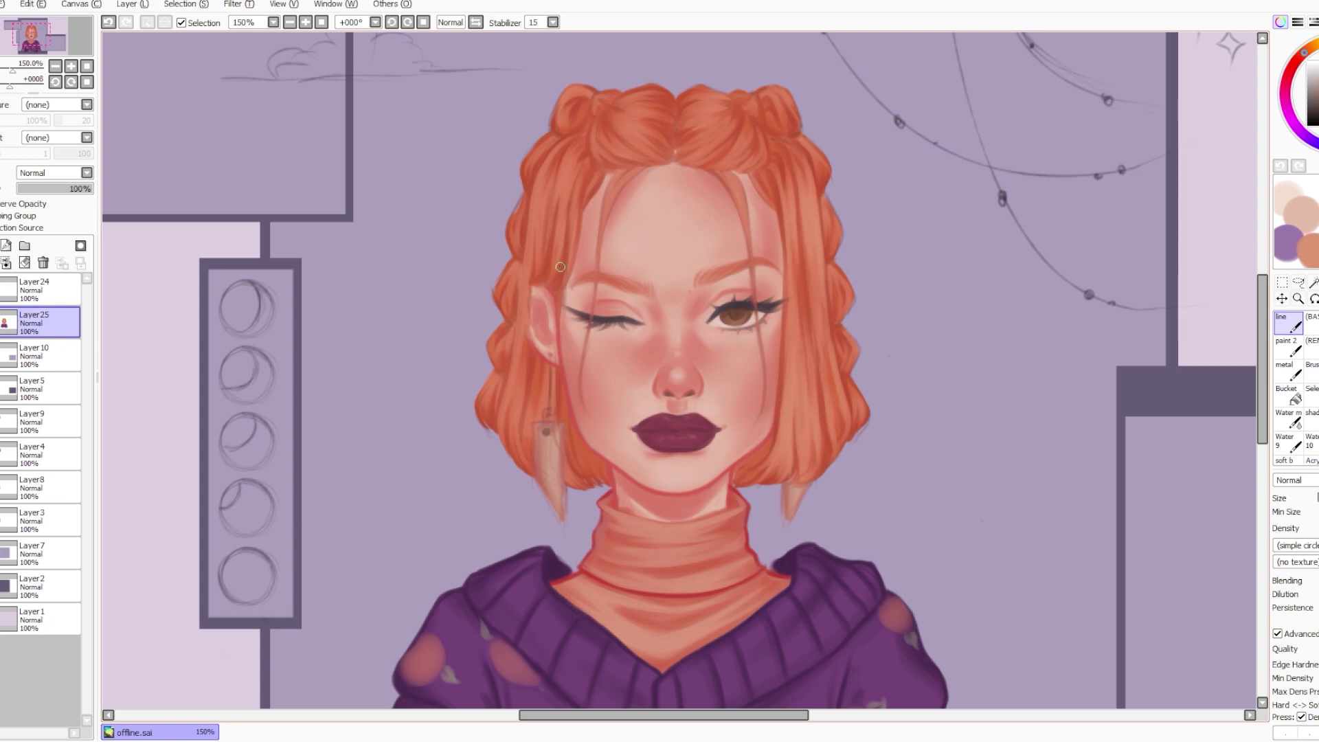
Add fine strands to the left side of the hair and the top near the parting.
drag(539, 183, 538, 242)
mouse_move(562, 182)
mouse_down()
mouse_move(555, 225)
mouse_move(569, 245)
mouse_up()
drag(508, 385, 523, 454)
mouse_move(722, 125)
mouse_down()
mouse_move(709, 146)
mouse_move(746, 142)
mouse_up()
key(ctrl+z)
drag(635, 130, 646, 115)
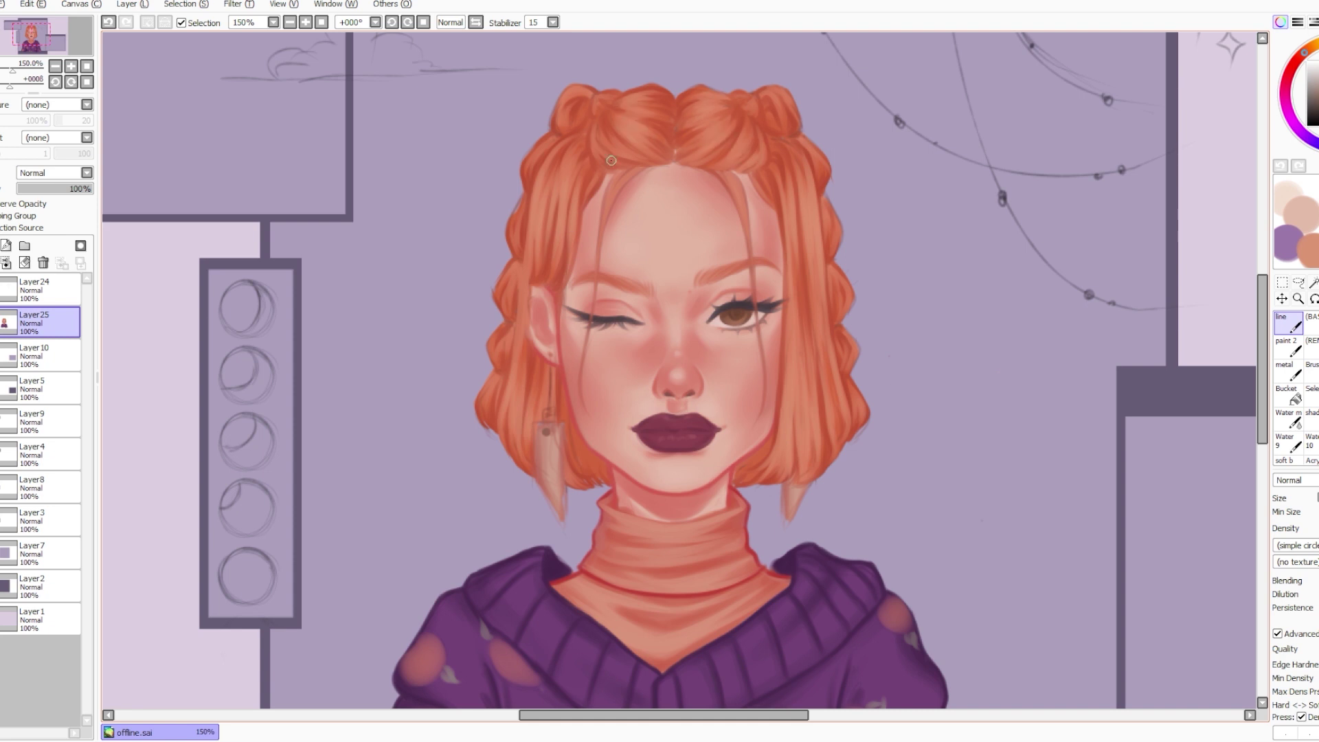
Refine the strands along the left braid, the right braid's edge and the hair behind the left earring.
drag(543, 147, 487, 405)
mouse_move(833, 296)
mouse_down()
mouse_move(846, 277)
mouse_move(834, 215)
mouse_up()
drag(819, 165, 826, 151)
key(ctrl+z)
drag(554, 372, 584, 483)
Clean up the chin, jaw and sides of the face with sampled skin tone, redoing uneven strokes.
mouse_move(898, 505)
mouse_down()
mouse_move(896, 298)
mouse_move(896, 478)
mouse_up()
right_click(675, 450)
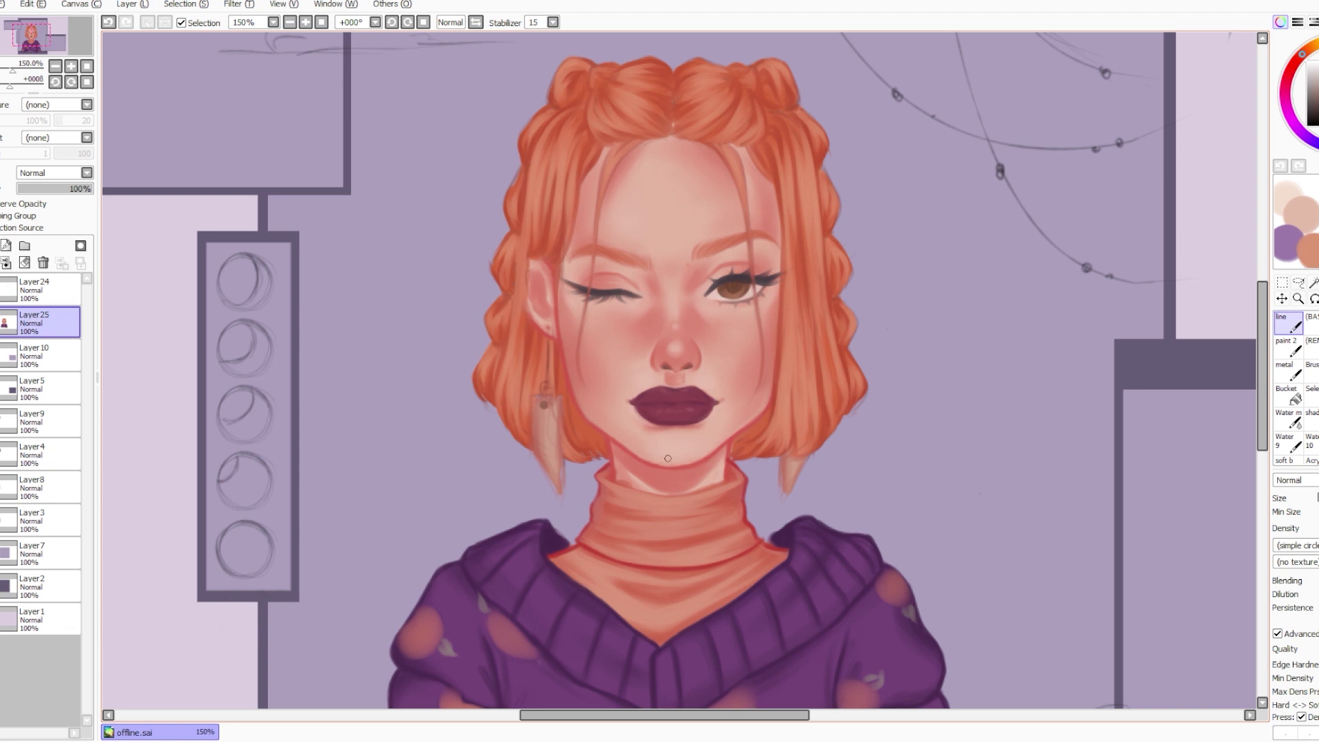
key(ctrl+z)
mouse_move(711, 458)
mouse_down()
mouse_move(672, 470)
mouse_move(742, 437)
mouse_up()
key(ctrl+z)
drag(778, 344, 769, 405)
key(ctrl+z)
drag(584, 416, 645, 460)
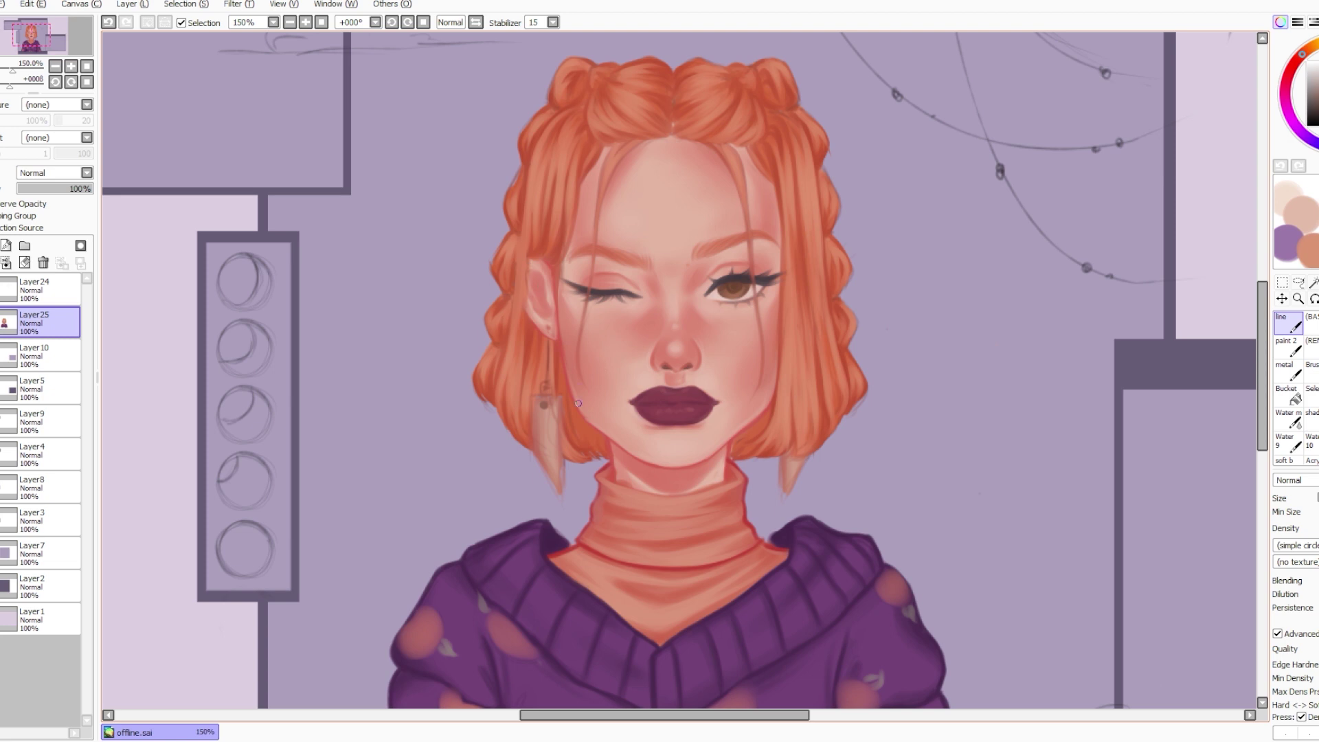
key(ctrl+z)
drag(581, 406, 595, 418)
key(ctrl+z)
drag(559, 314, 564, 361)
Strengthen the turtleneck's right edge and the fold lines where it meets the cardigan collar.
mouse_move(1023, 495)
mouse_down()
mouse_move(1019, 409)
mouse_move(1013, 442)
mouse_up()
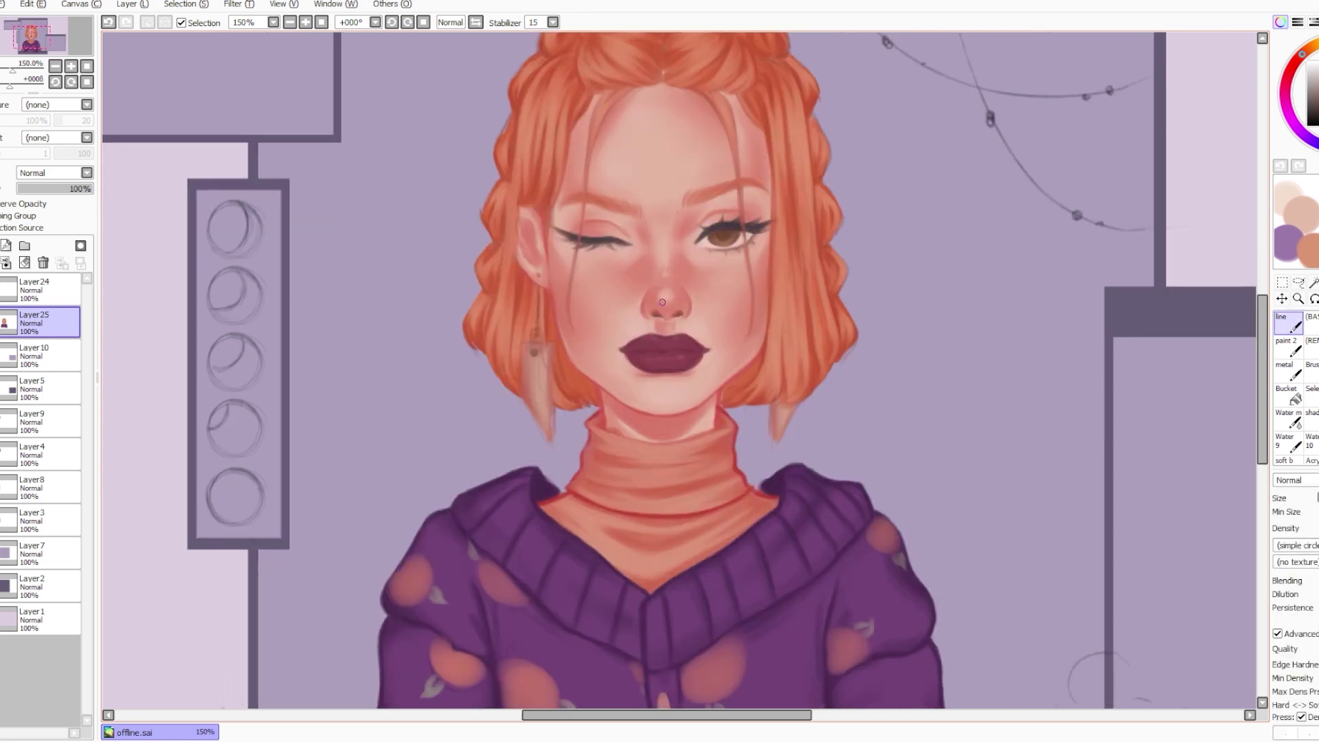
scroll(763, 289, down, 3)
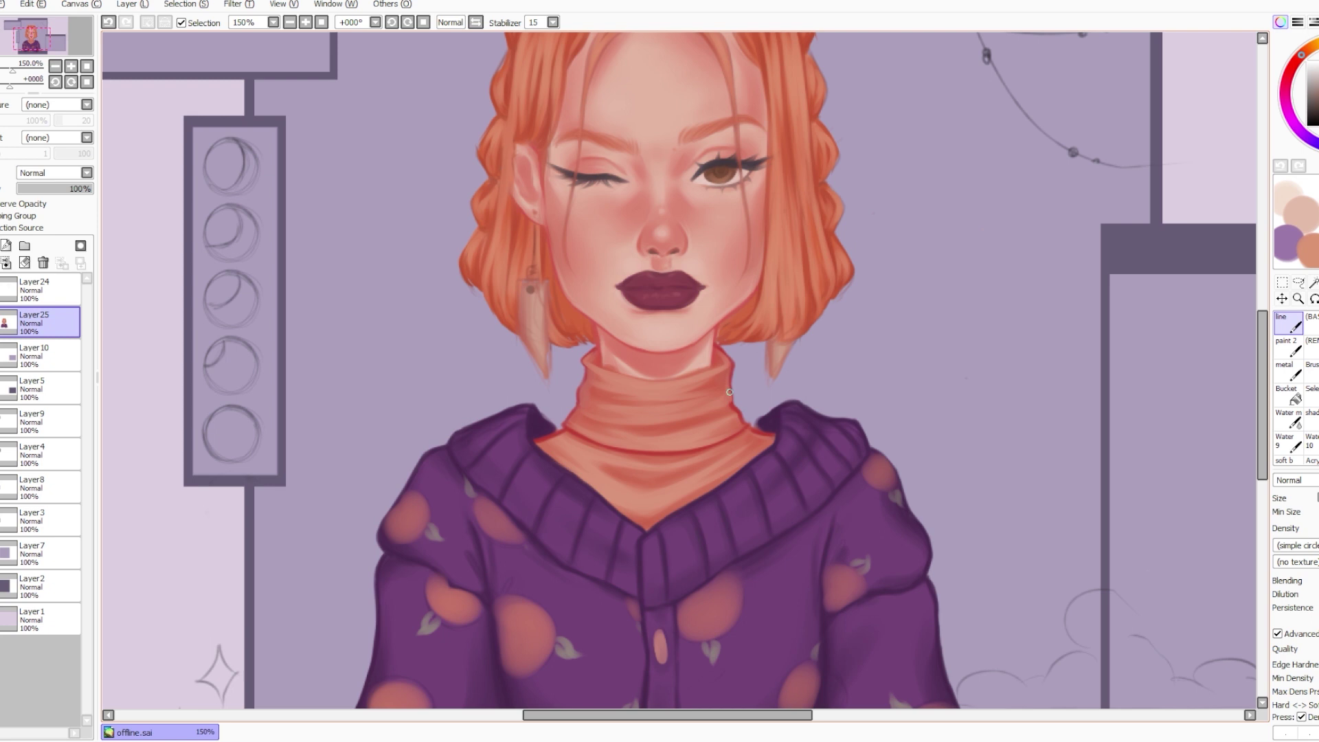
key(ctrl+z)
drag(731, 394, 774, 437)
drag(535, 443, 568, 430)
Darken the fold creases on the turtleneck's left side and along its right edge with a sampled tone, redoing an unsuitable stroke.
right_click(727, 424)
mouse_move(587, 358)
mouse_down()
mouse_move(624, 379)
mouse_move(711, 379)
mouse_move(609, 400)
mouse_up()
key(ctrl+z)
mouse_move(722, 400)
mouse_down()
mouse_move(592, 414)
mouse_move(740, 423)
mouse_up()
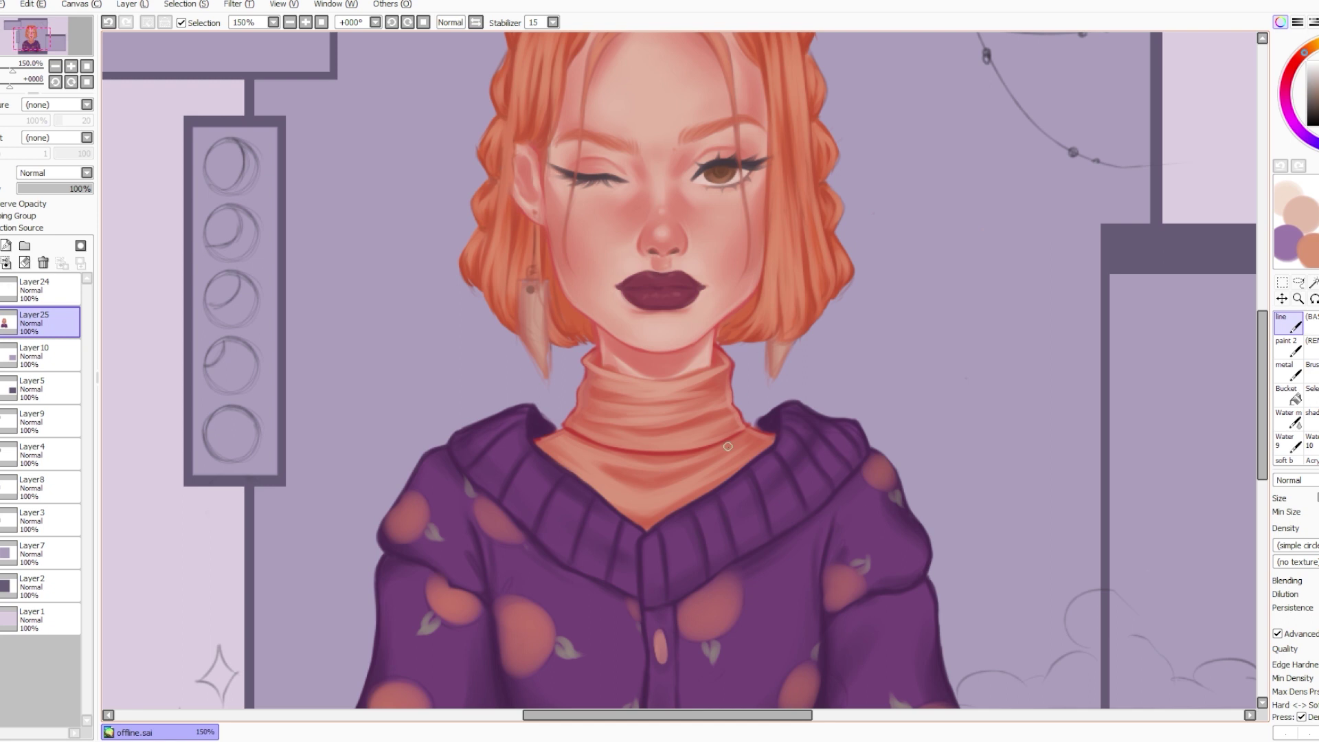
Paint lighter highlights between the turtleneck's folds, from the upper left edge to the lower front, redoing an unsuitable stroke.
mouse_move(587, 425)
mouse_down()
mouse_move(674, 439)
mouse_move(643, 448)
mouse_up()
key(ctrl+z)
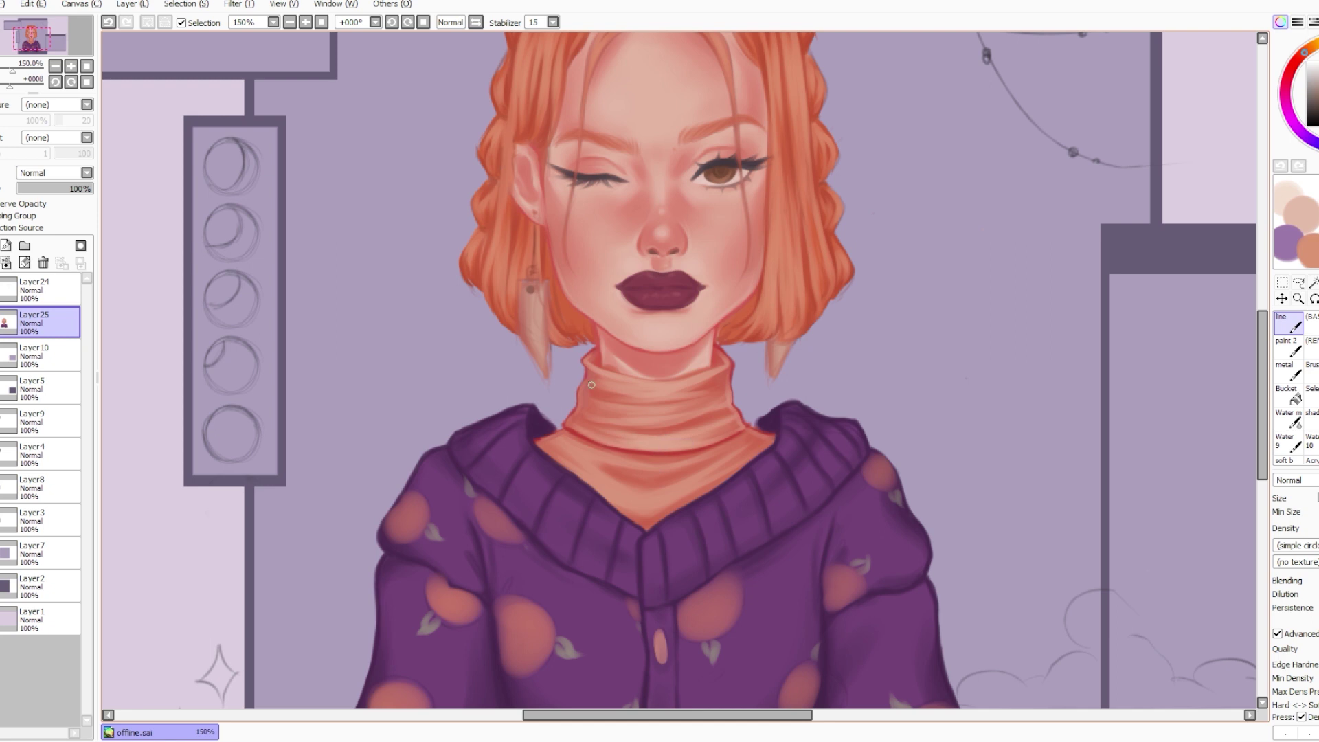
drag(592, 383, 589, 362)
drag(606, 483, 674, 501)
mouse_move(570, 432)
mouse_down()
mouse_move(682, 451)
mouse_move(747, 429)
mouse_up()
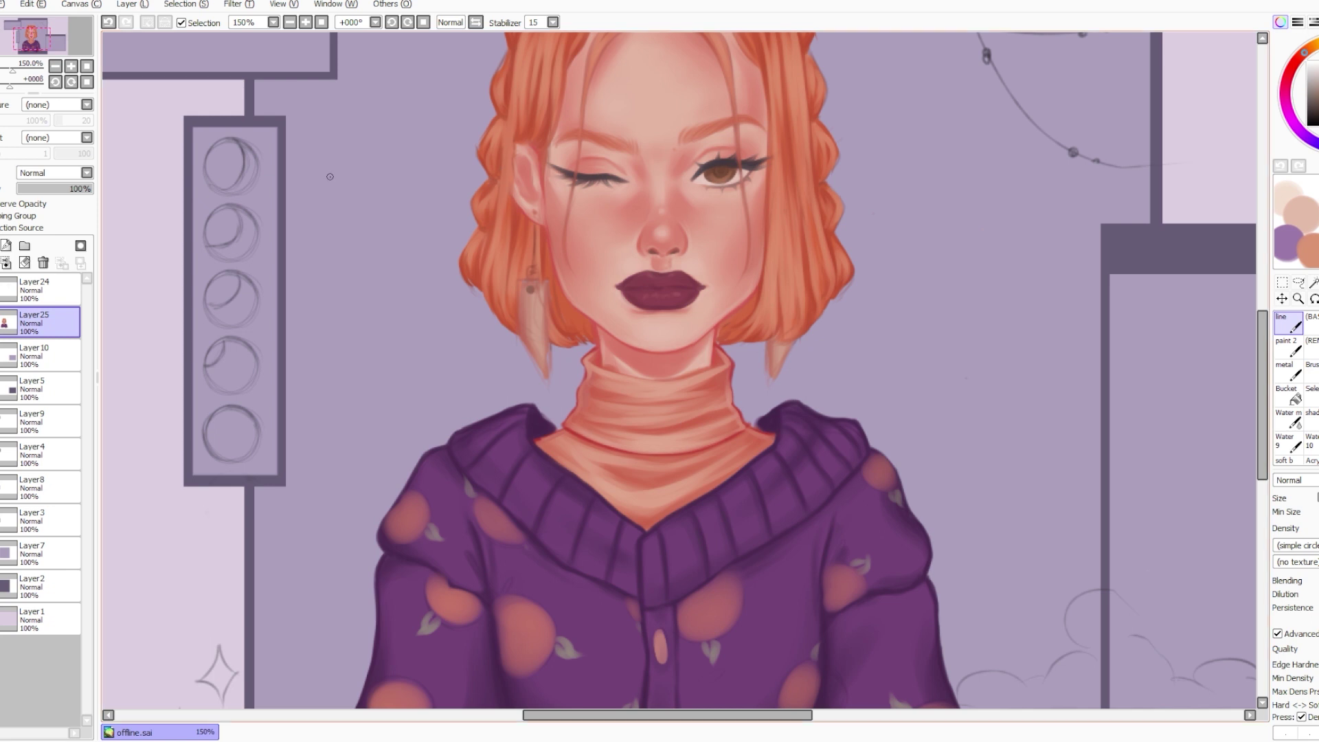
Clean up the point of the cardigan collar's V and the top of the button placket with sampled purple.
scroll(330, 177, down, 3)
right_click(648, 423)
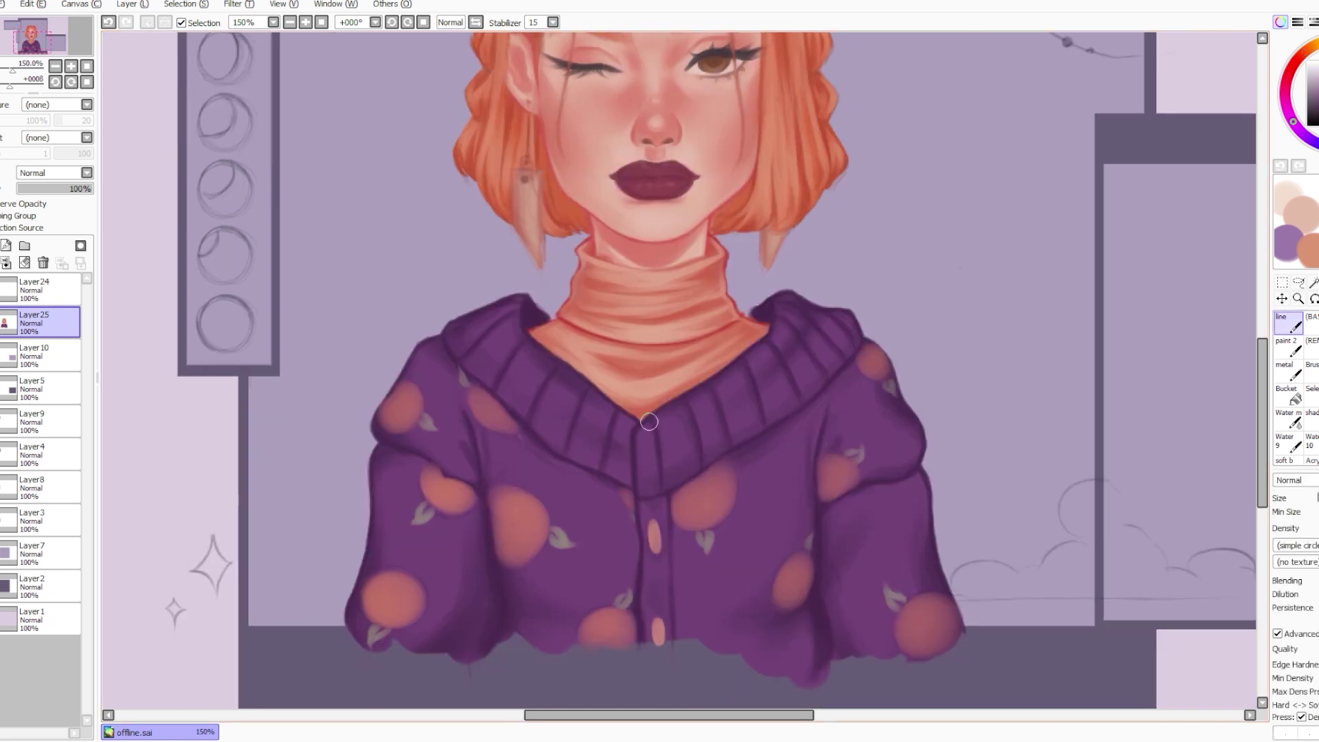
drag(648, 423, 642, 472)
Brighten the cardigan's collar ribs, body and sleeves with soft lighter purple using a larger blending brush.
key(c)
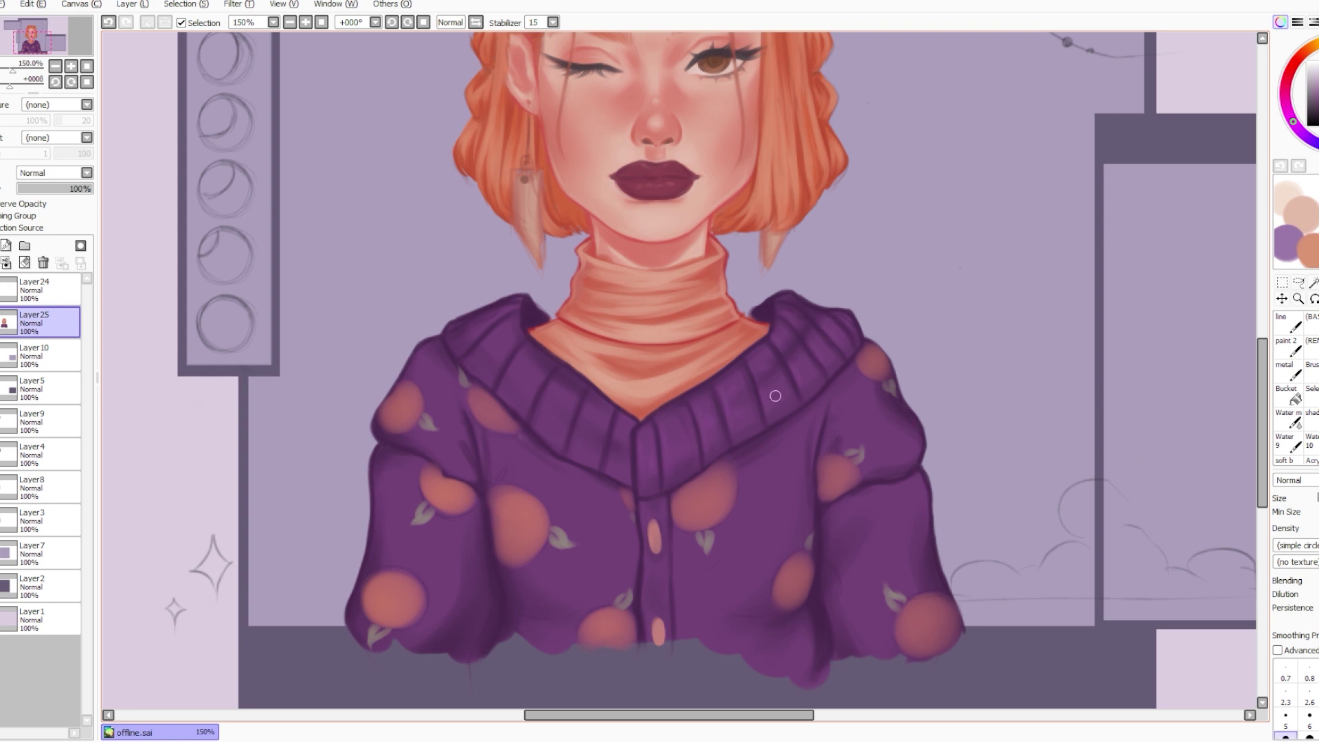
key(ctrl+z)
key(ctrl+y)
key(bracketleft)
key(bracketright)
key(bracketright)
key(bracketright)
key(bracketright)
key(bracketright)
key(bracketright)
key(bracketright)
key(bracketright)
key(bracketright)
key(bracketright)
key(bracketright)
key(bracketright)
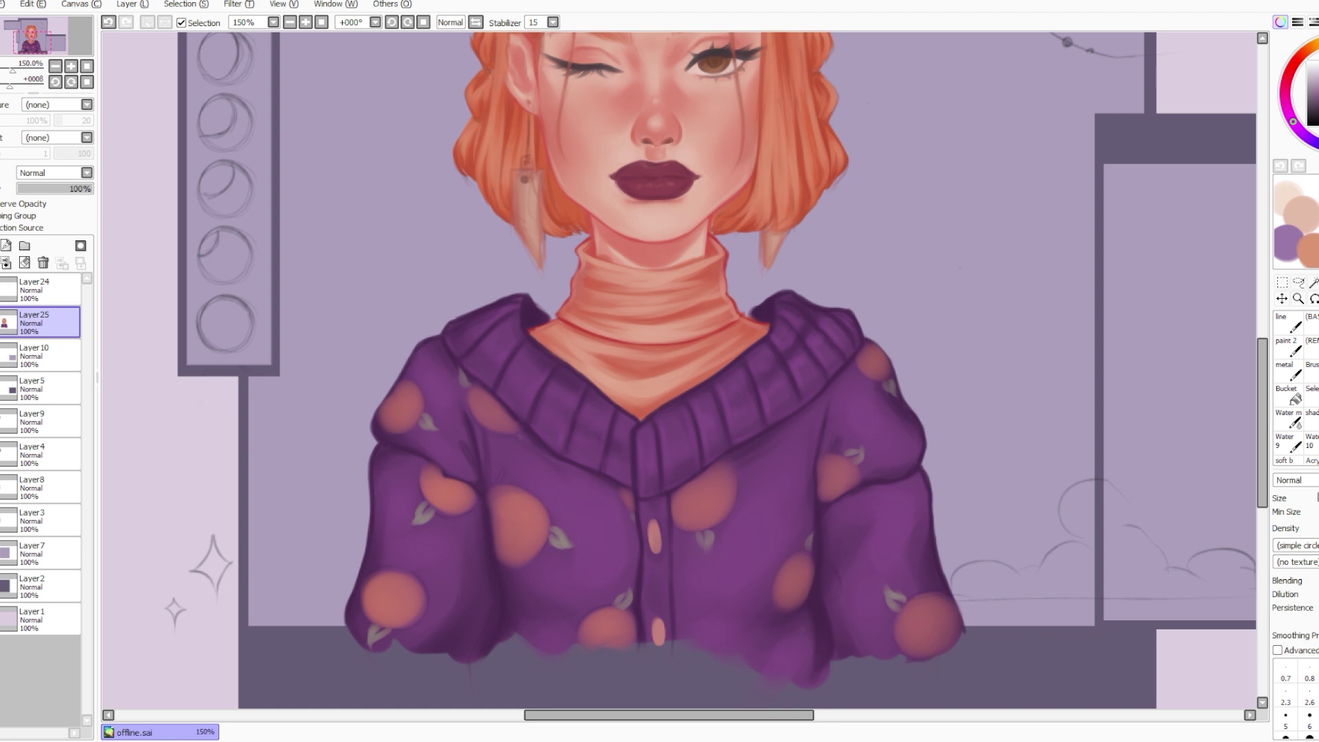
Blend more soft purple shading over the cardigan at varying brush sizes, undoing the last two strokes.
scroll(672, 370, up, 2)
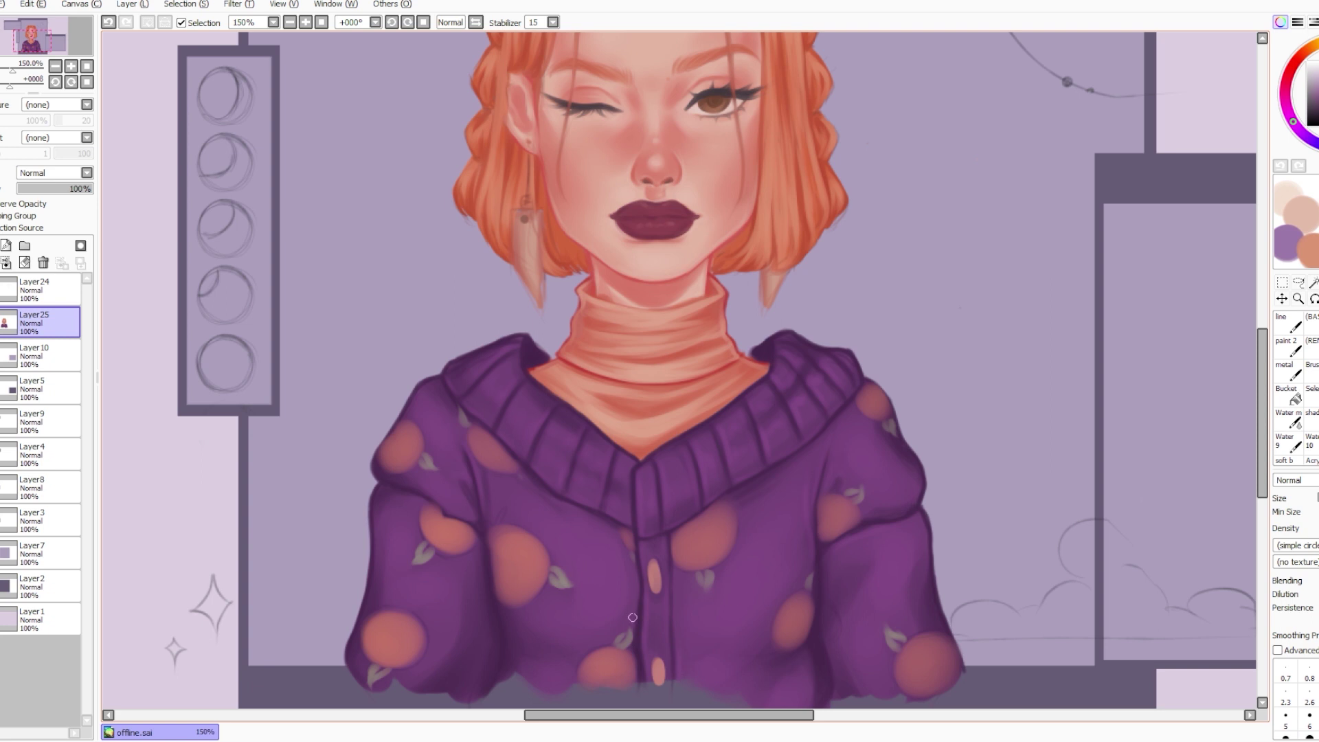
key(bracketleft)
key(bracketleft)
key(bracketright)
key(bracketright)
key(bracketright)
key(bracketright)
key(bracketleft)
key(bracketleft)
key(bracketleft)
key(bracketleft)
key(ctrl+z)
key(ctrl+z)
Paint solid, clean-edged shapes for the earrings using the line brush, undoing an unwanted stroke.
drag(1092, 287, 1113, 486)
drag(916, 542, 891, 463)
drag(889, 423, 890, 475)
key(n)
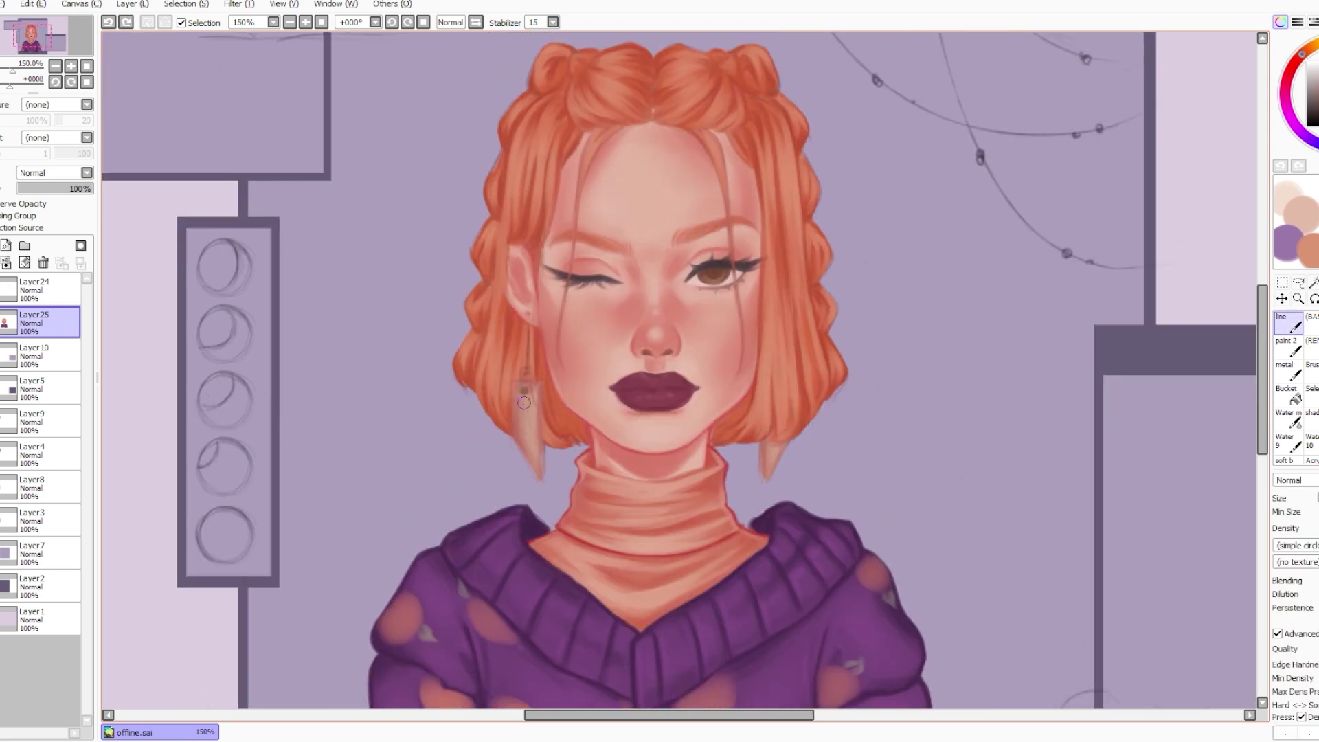
drag(514, 401, 513, 407)
drag(513, 380, 516, 443)
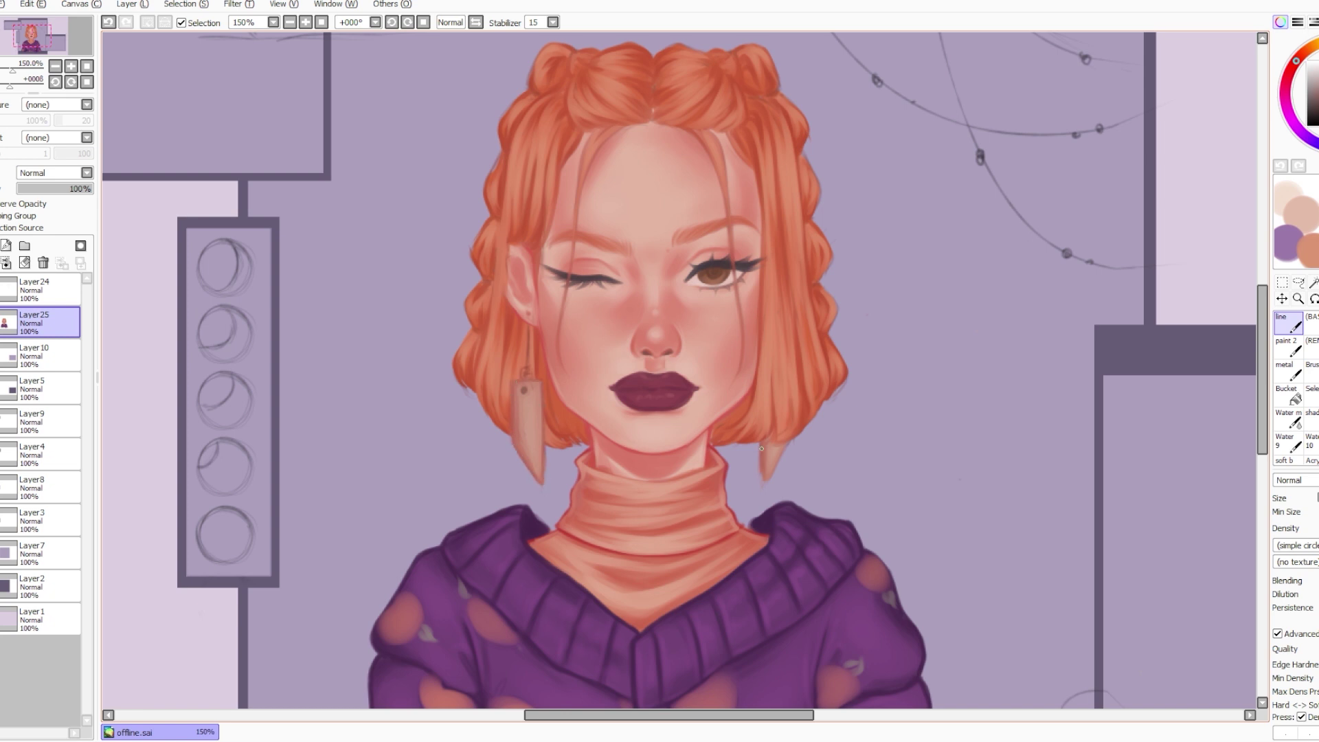
key(ctrl+z)
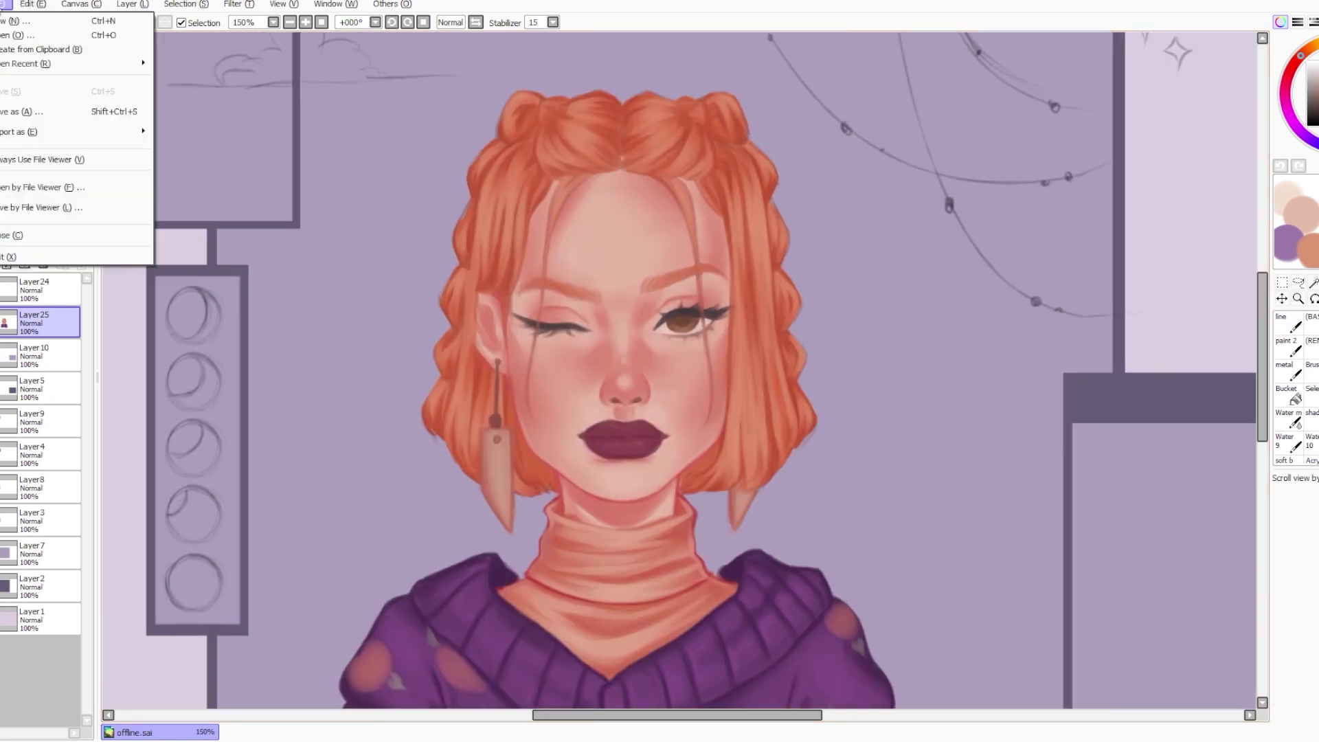
Examine the figure's hair, face, earrings and cardigan both up close and within the whole composition.
click(2, 5)
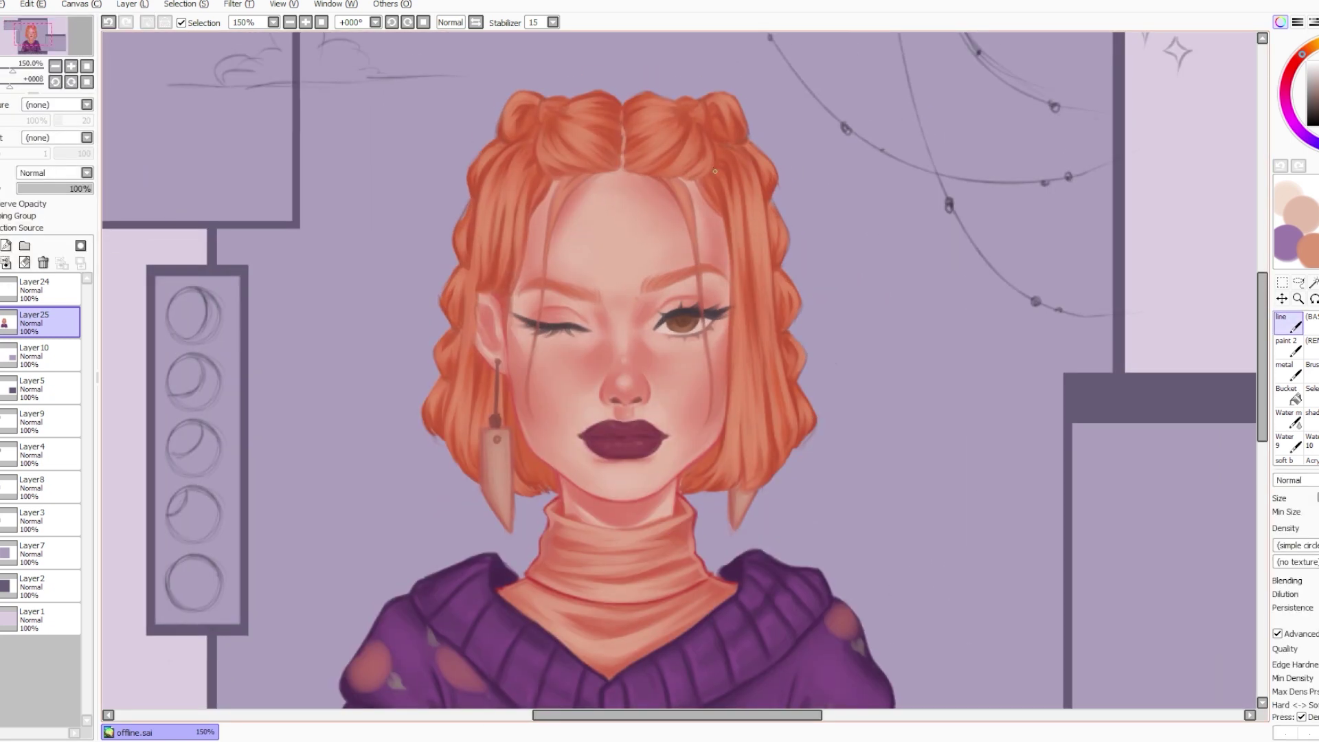
key(space)
scroll(736, 408, down, 1)
drag(736, 408, 739, 352)
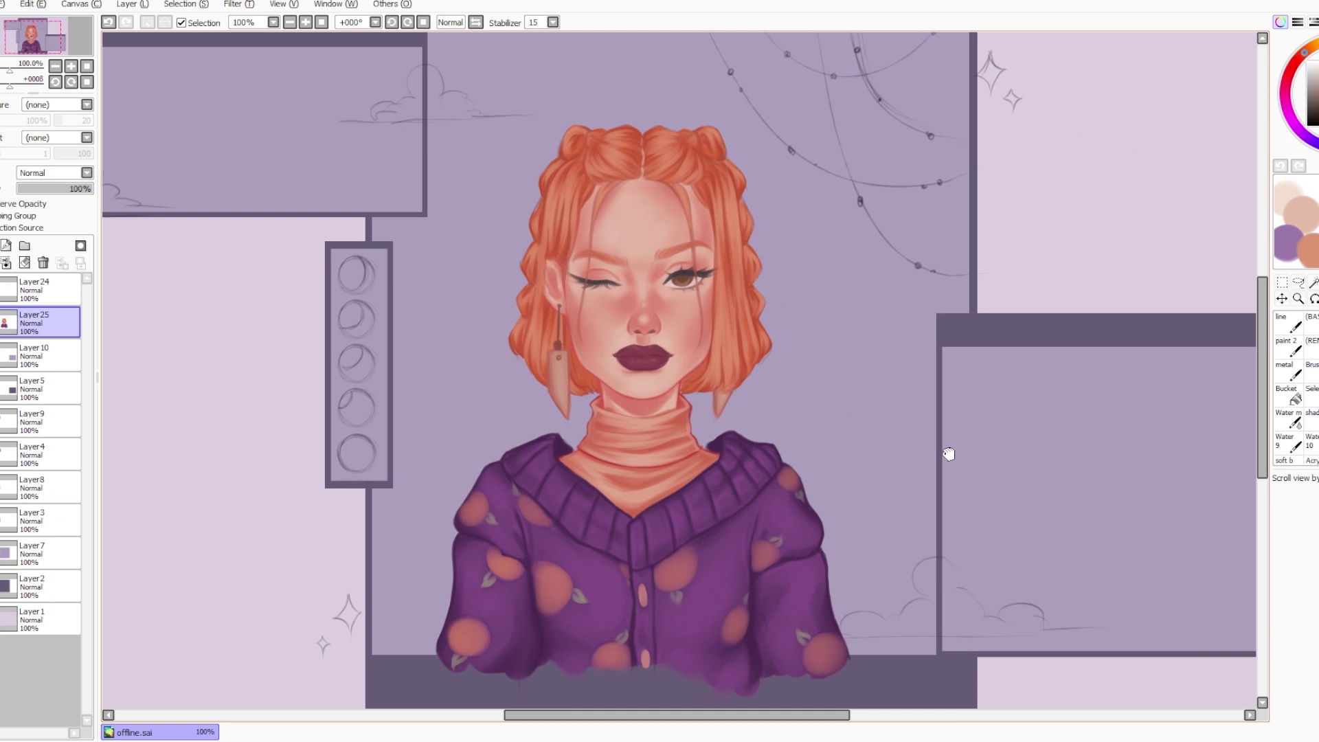
drag(817, 393, 814, 408)
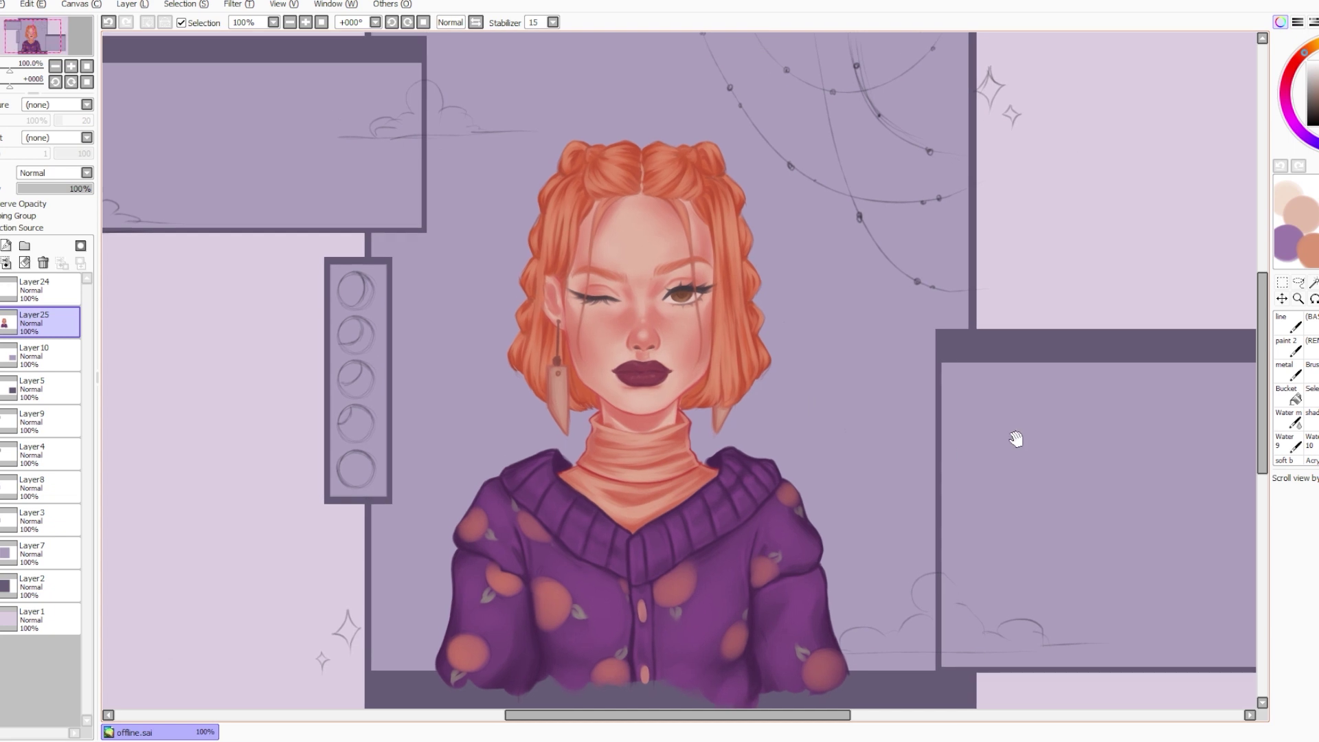
drag(923, 455, 875, 339)
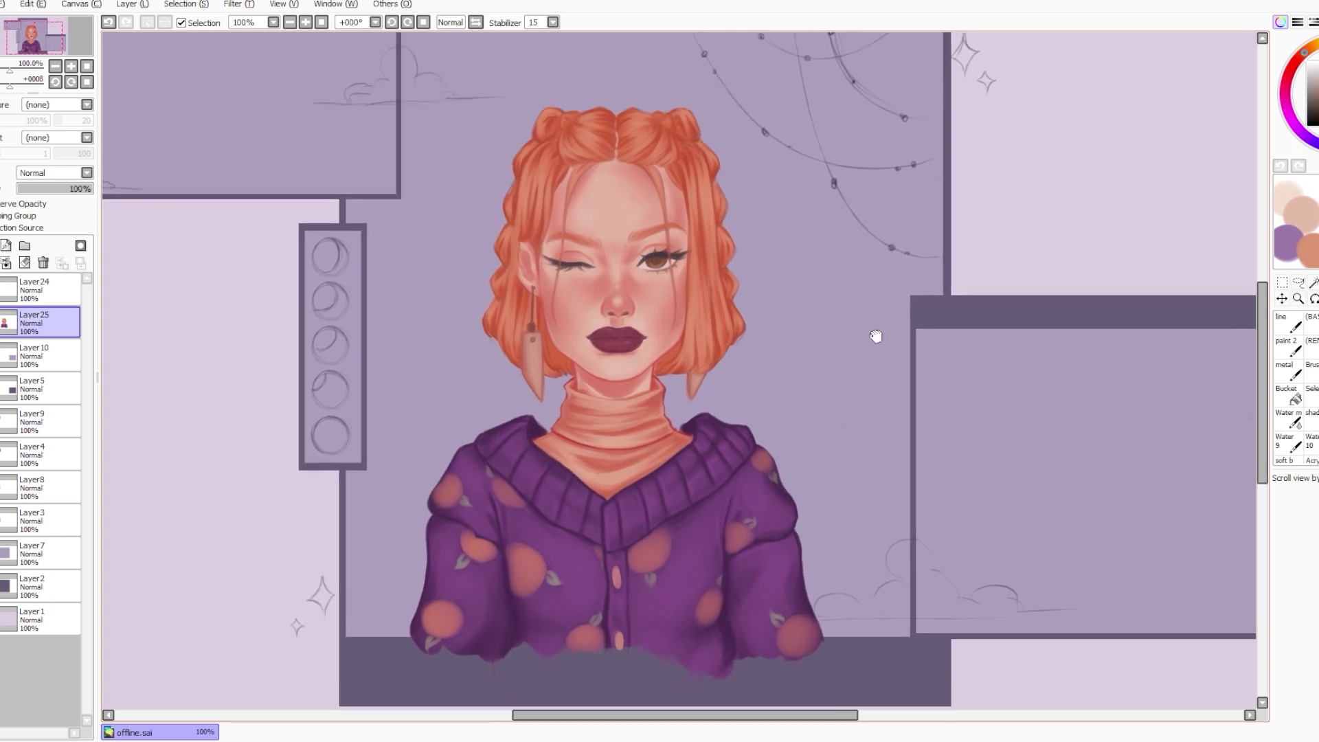
scroll(788, 347, up, 1)
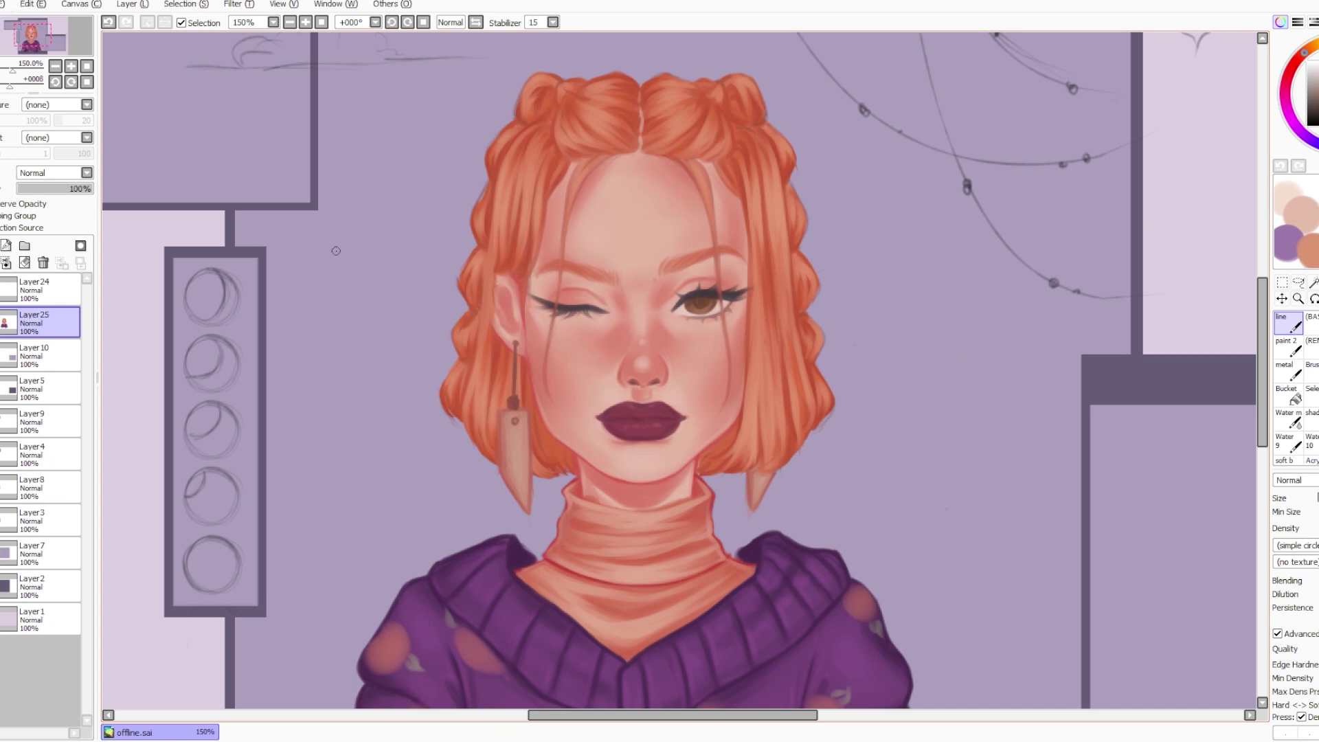
drag(615, 469, 620, 455)
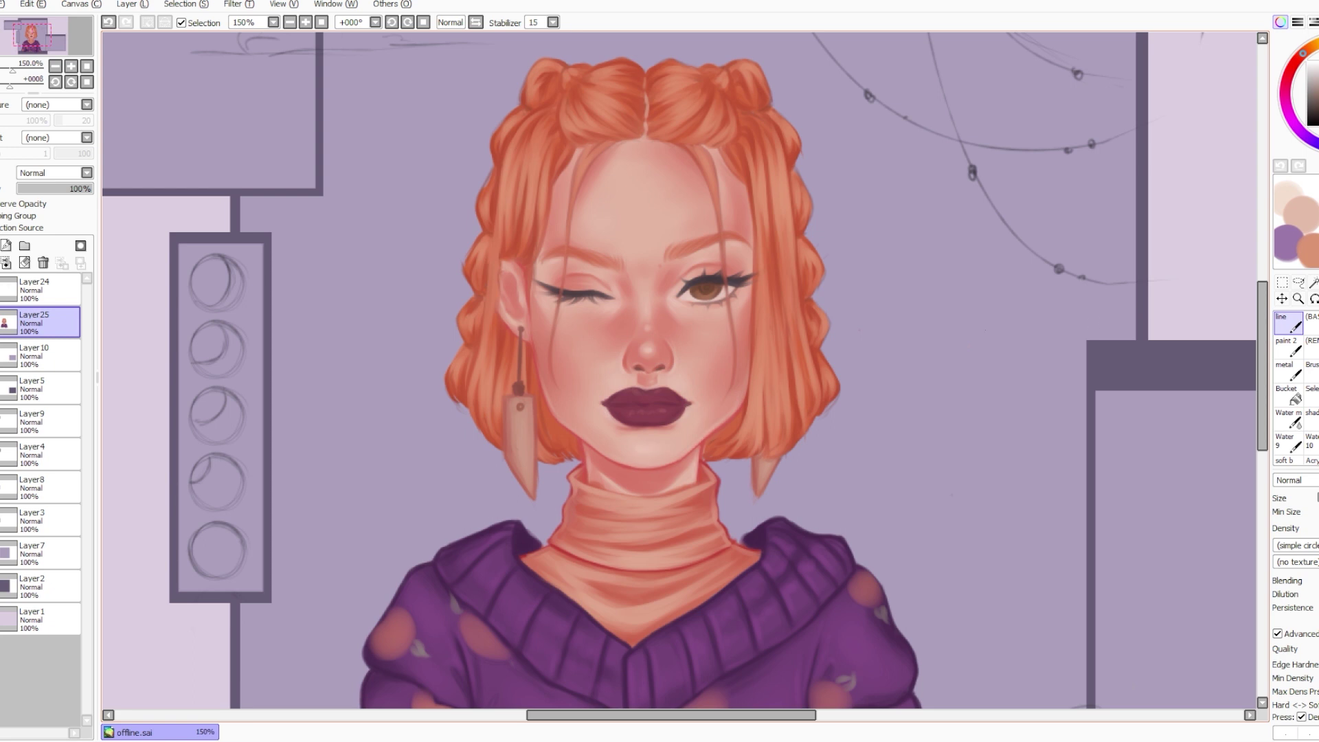
mouse_move(906, 525)
mouse_down()
mouse_move(904, 316)
mouse_move(898, 540)
mouse_up()
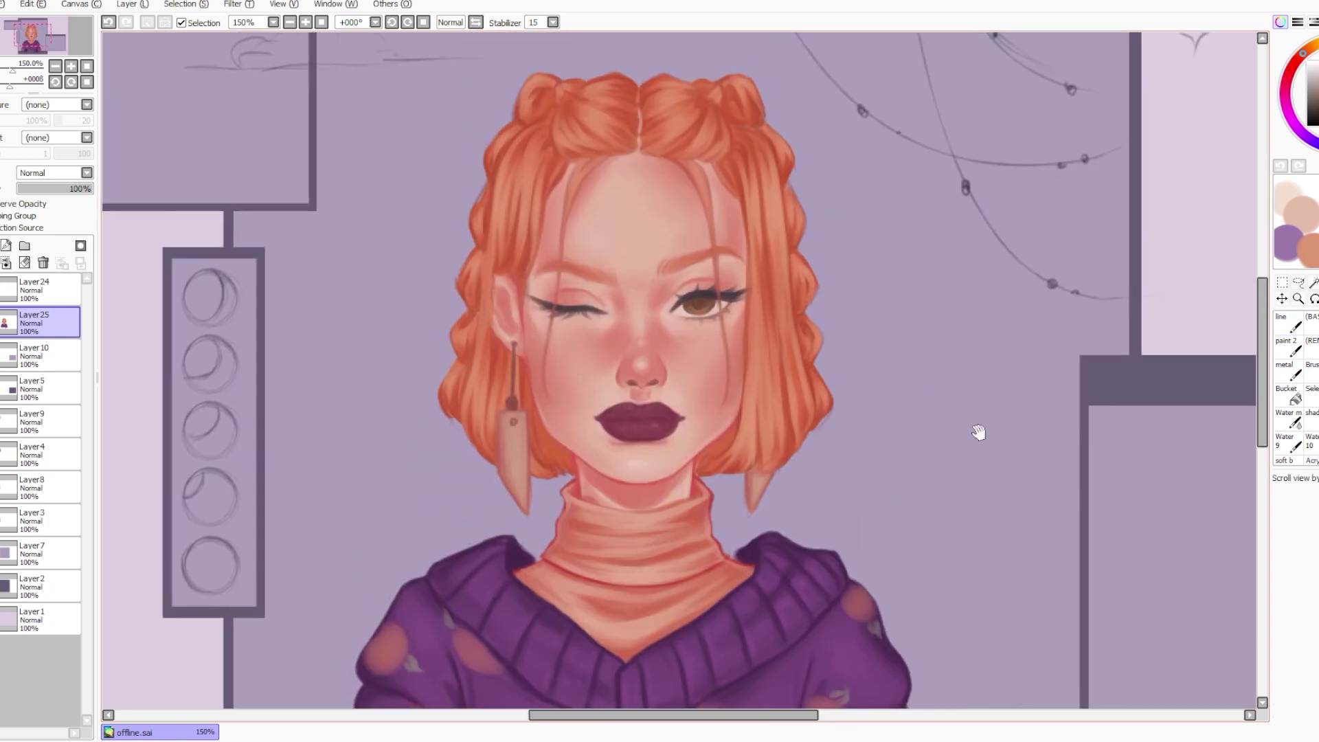
scroll(795, 423, down, 2)
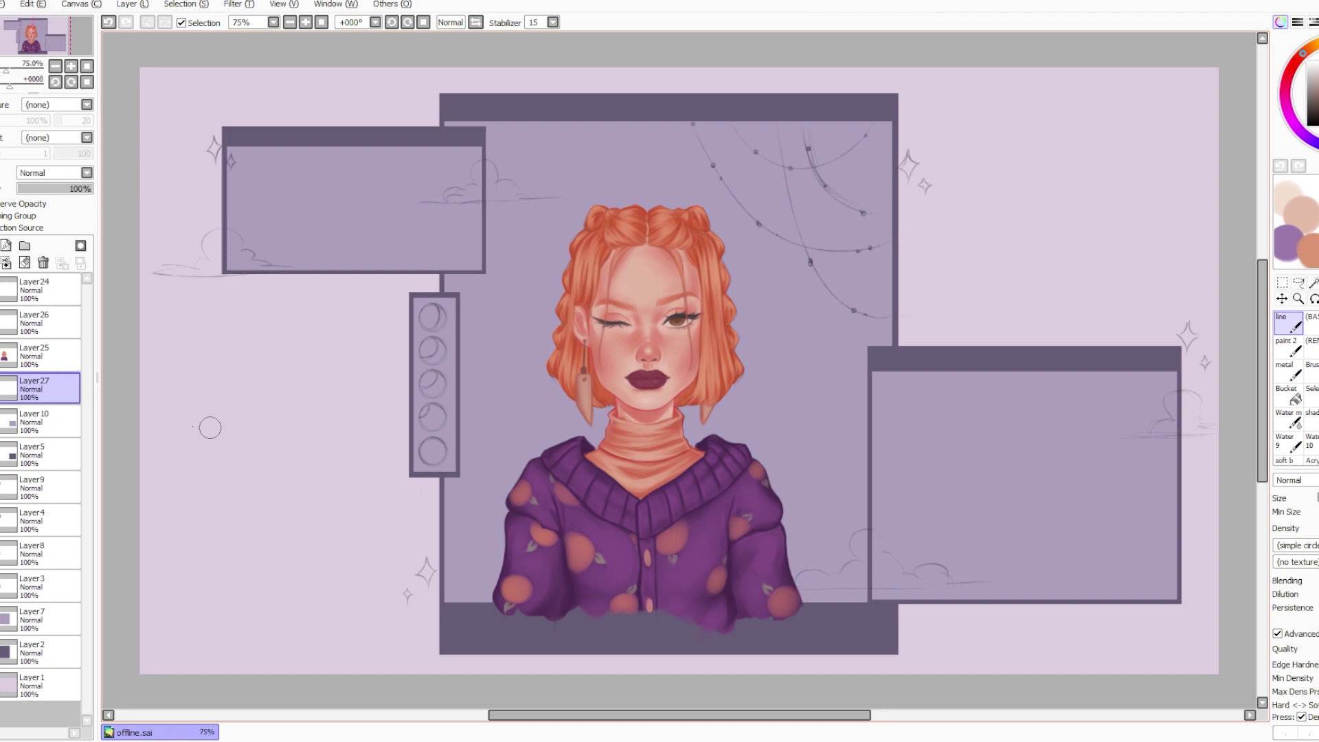
mouse_move(749, 316)
mouse_down()
mouse_move(790, 268)
mouse_move(914, 241)
mouse_up()
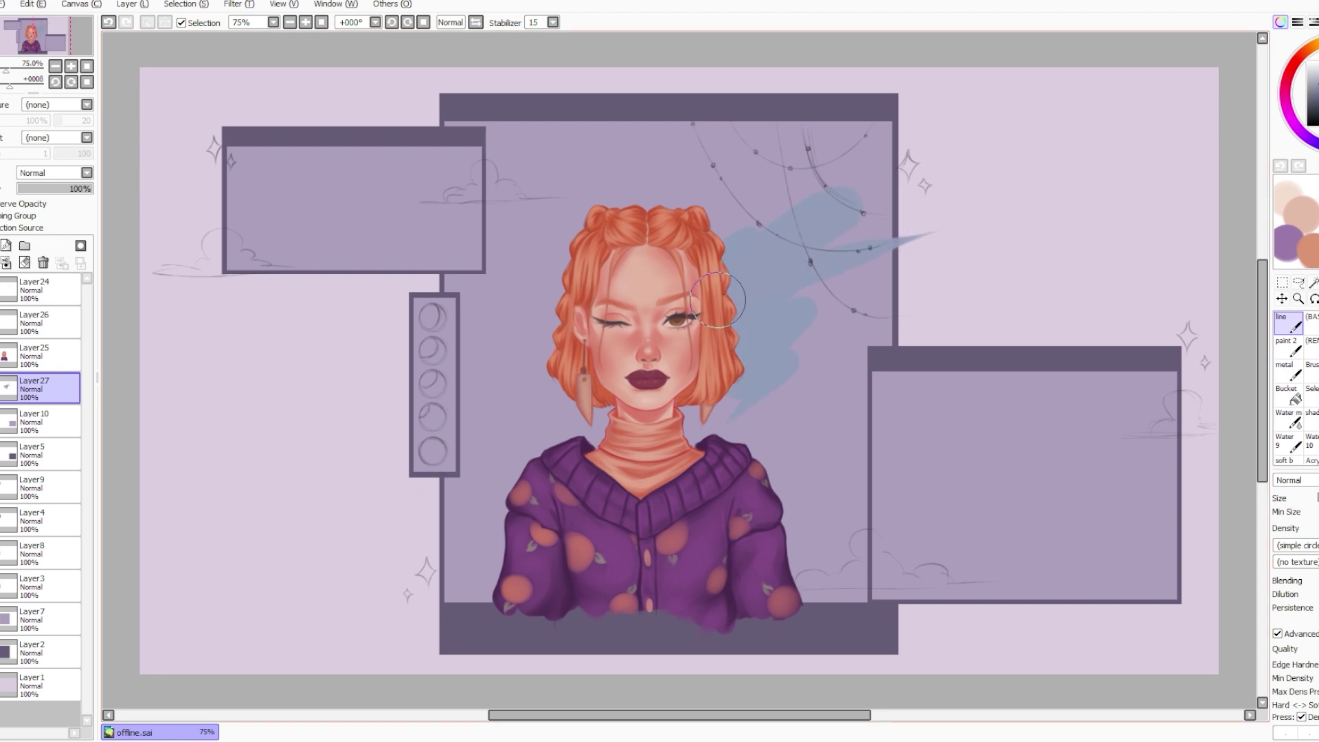
key(ctrl+z)
drag(784, 247, 505, 199)
key(ctrl+z)
Paint the main window's background blue-violet on a new layer clipped to Layer7, and save the file.
click(43, 620)
click(6, 245)
click(7, 216)
mouse_move(446, 388)
mouse_down()
mouse_move(718, 206)
mouse_move(426, 581)
mouse_up()
drag(426, 581, 781, 310)
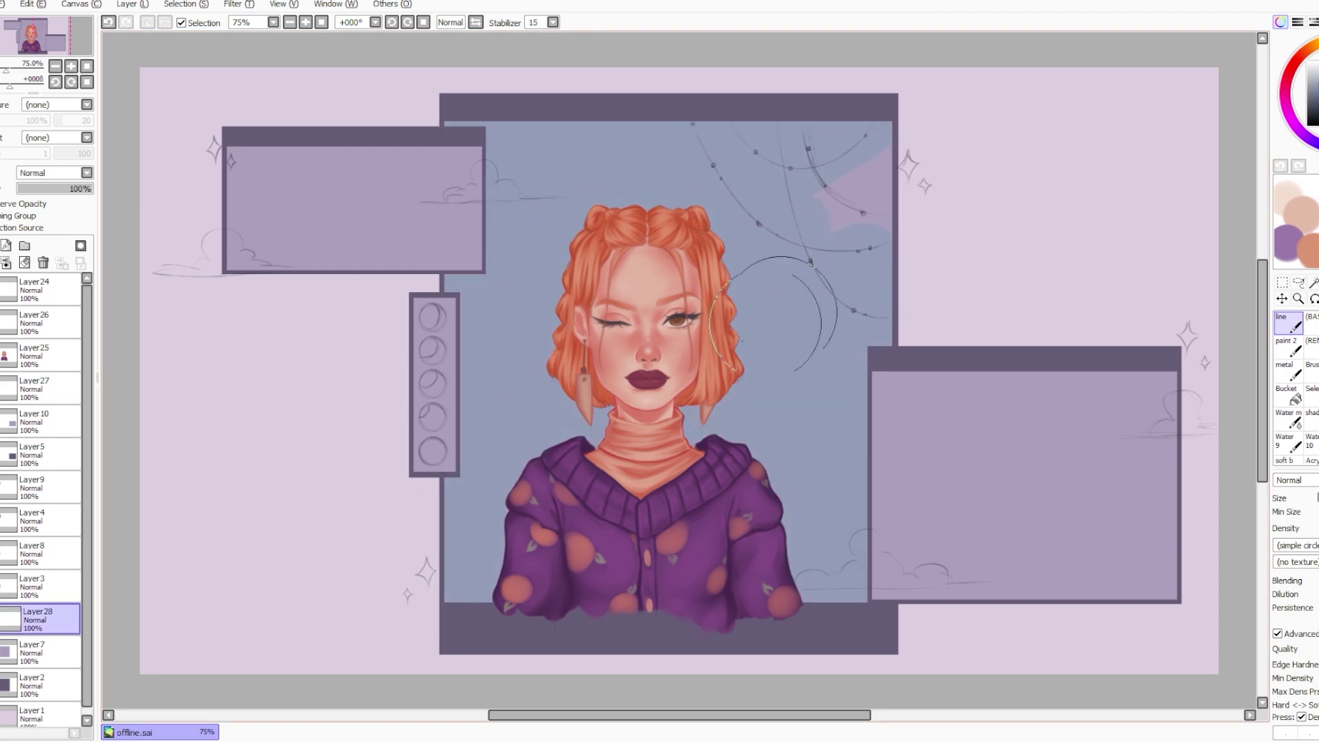
key(ctrl+z)
drag(581, 85, 472, 149)
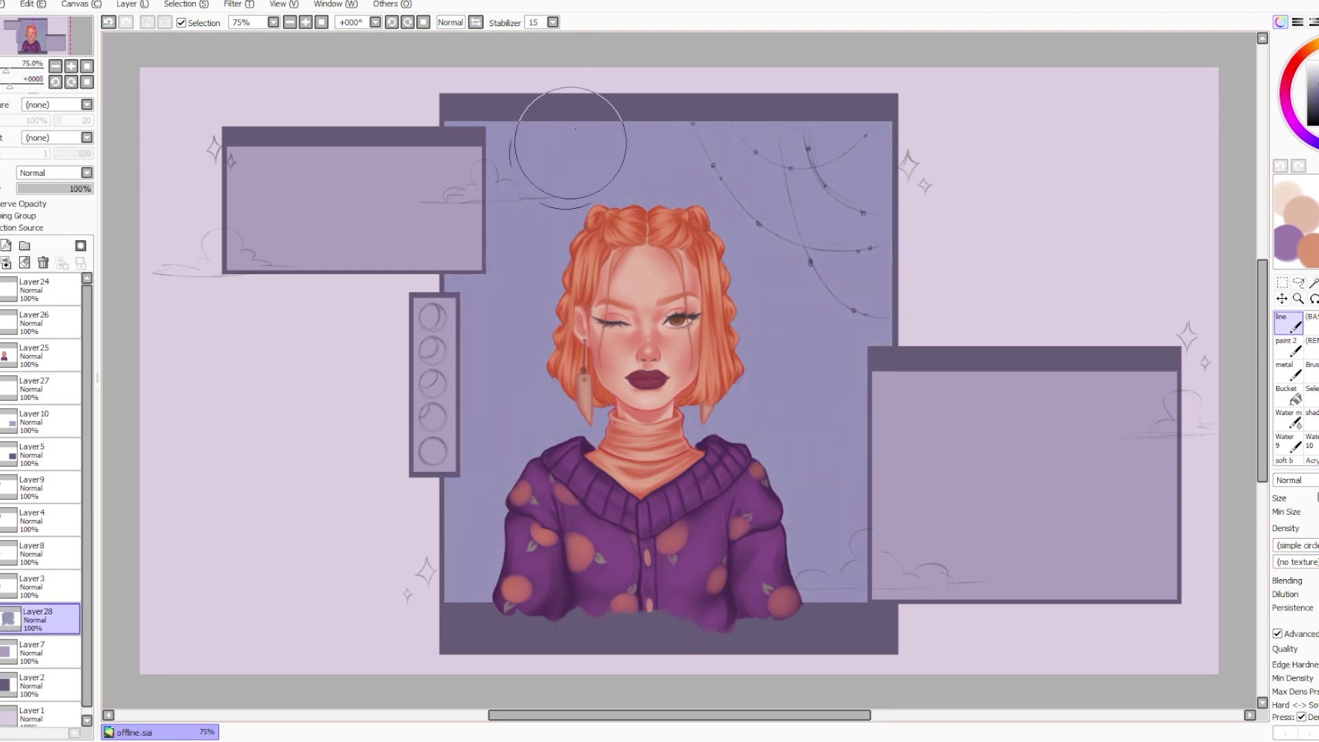
key(ctrl+z)
click(4, 4)
click(16, 92)
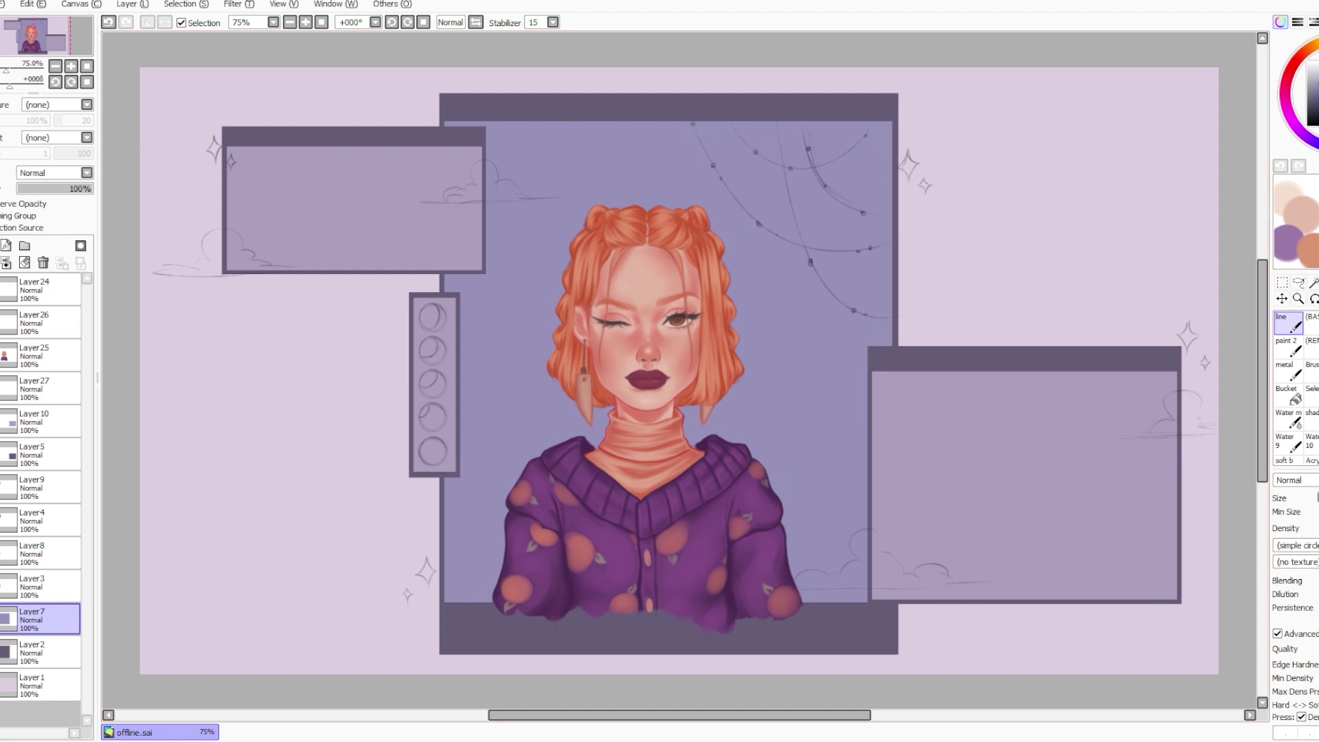
Paint soft lighter and darker streaks across the main window's sky on a new layer clipped to Layer7.
key(ctrl+z)
drag(455, 578, 487, 592)
click(6, 246)
click(7, 216)
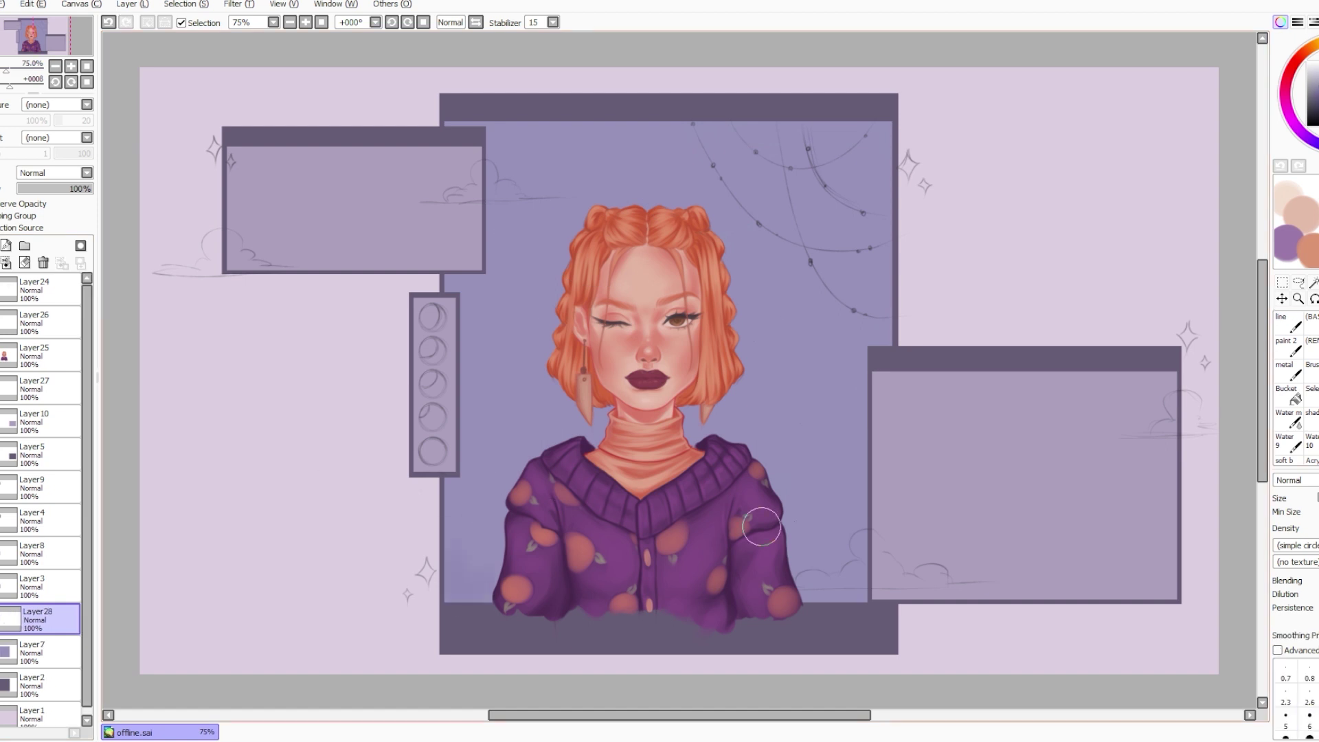
drag(859, 553, 839, 594)
drag(563, 191, 662, 185)
drag(885, 248, 628, 287)
drag(407, 422, 495, 473)
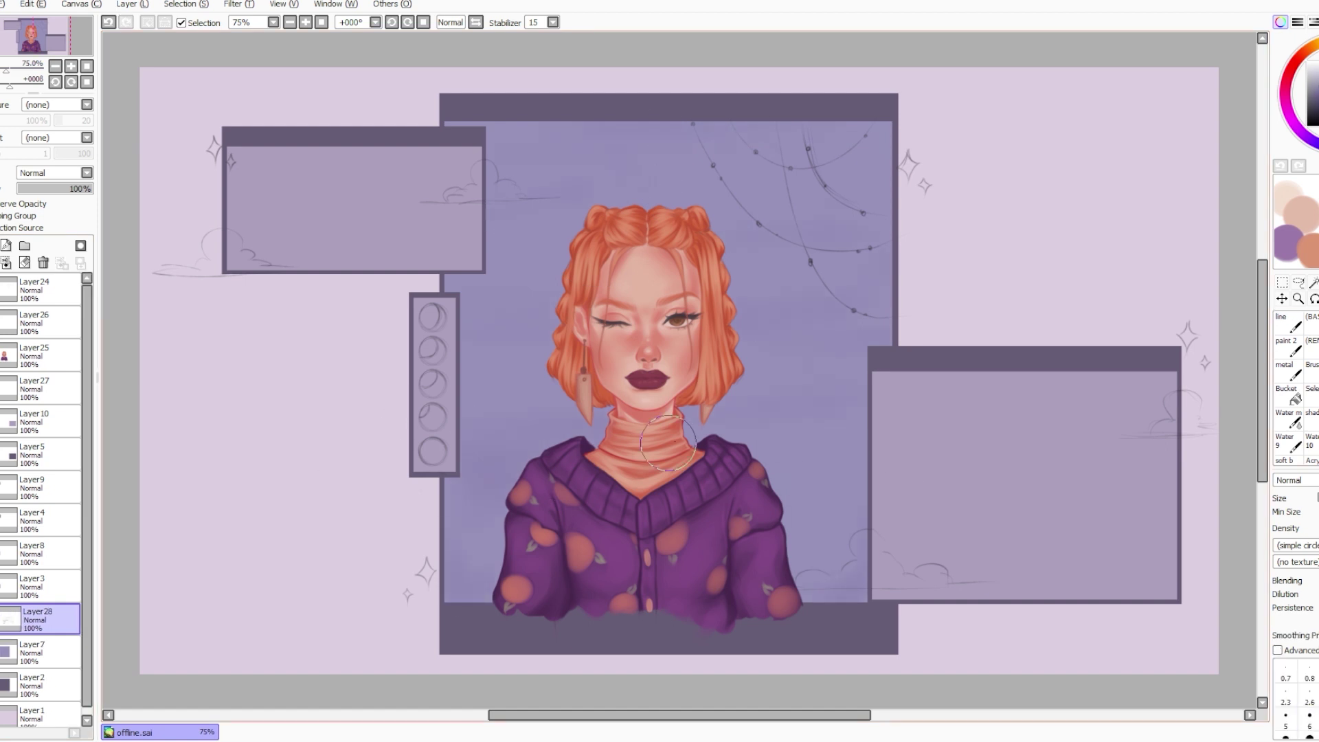
drag(848, 476, 675, 352)
drag(596, 252, 520, 312)
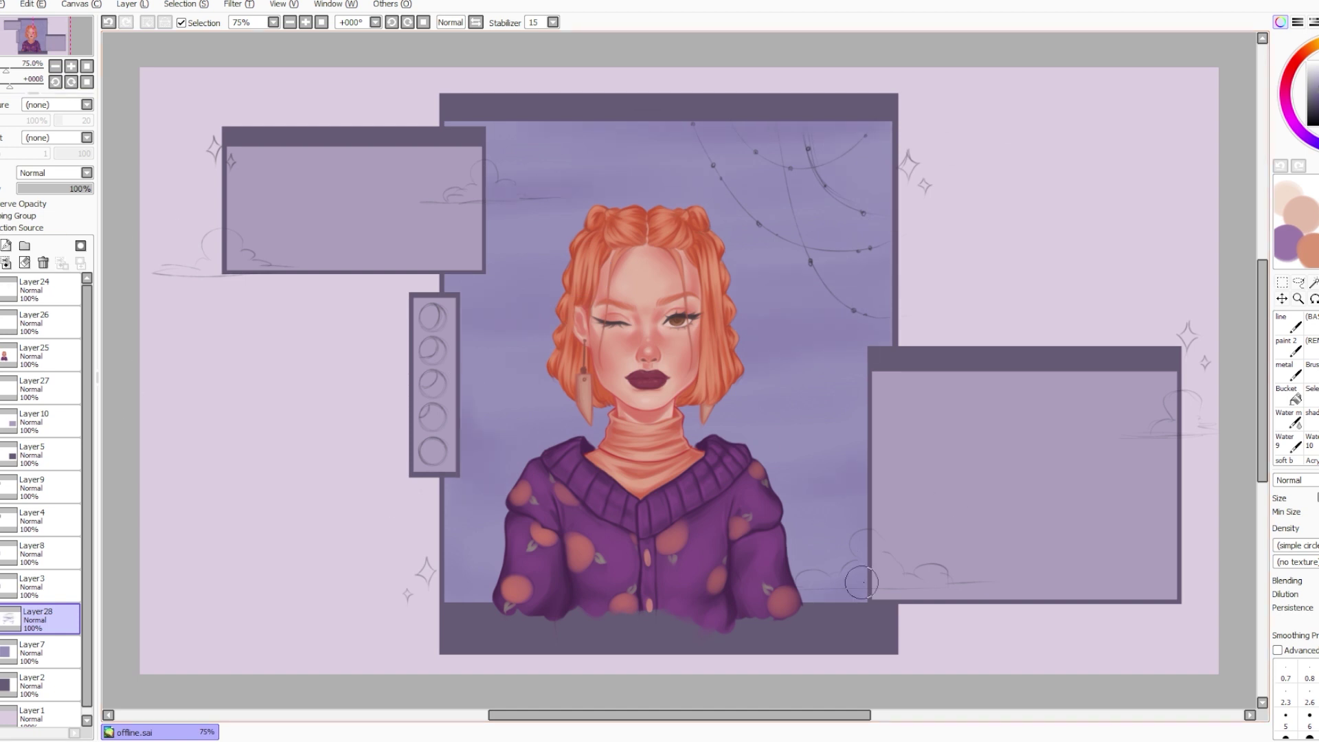
Adjust the opacity of the sky streak layer and merge it into Layer7.
click(78, 188)
drag(78, 195, 86, 213)
click(43, 263)
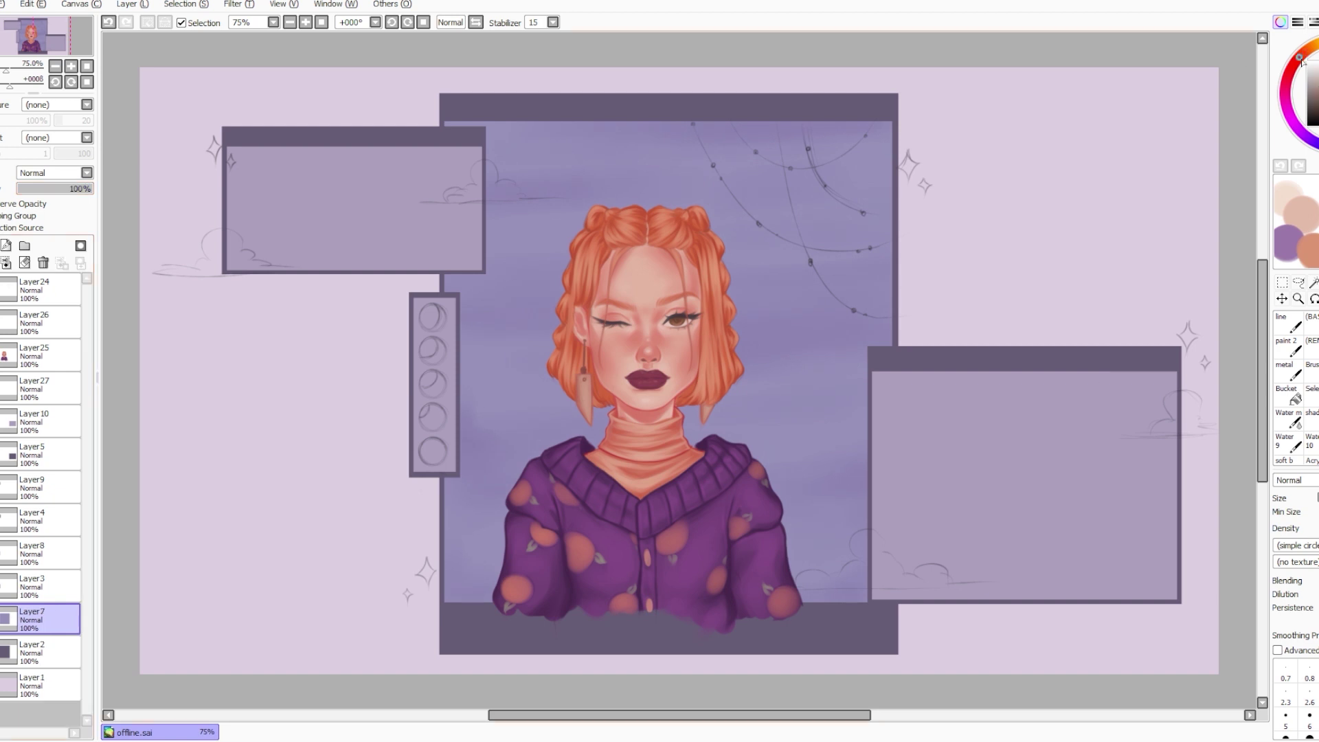
Paint soft salmon-orange clouds on both sides of the girl in the main window, reducing the brush size for smaller puffs.
mouse_move(452, 553)
mouse_down()
mouse_move(464, 591)
mouse_move(497, 558)
mouse_move(452, 341)
mouse_move(476, 385)
mouse_move(497, 558)
mouse_move(477, 484)
mouse_move(544, 485)
mouse_up()
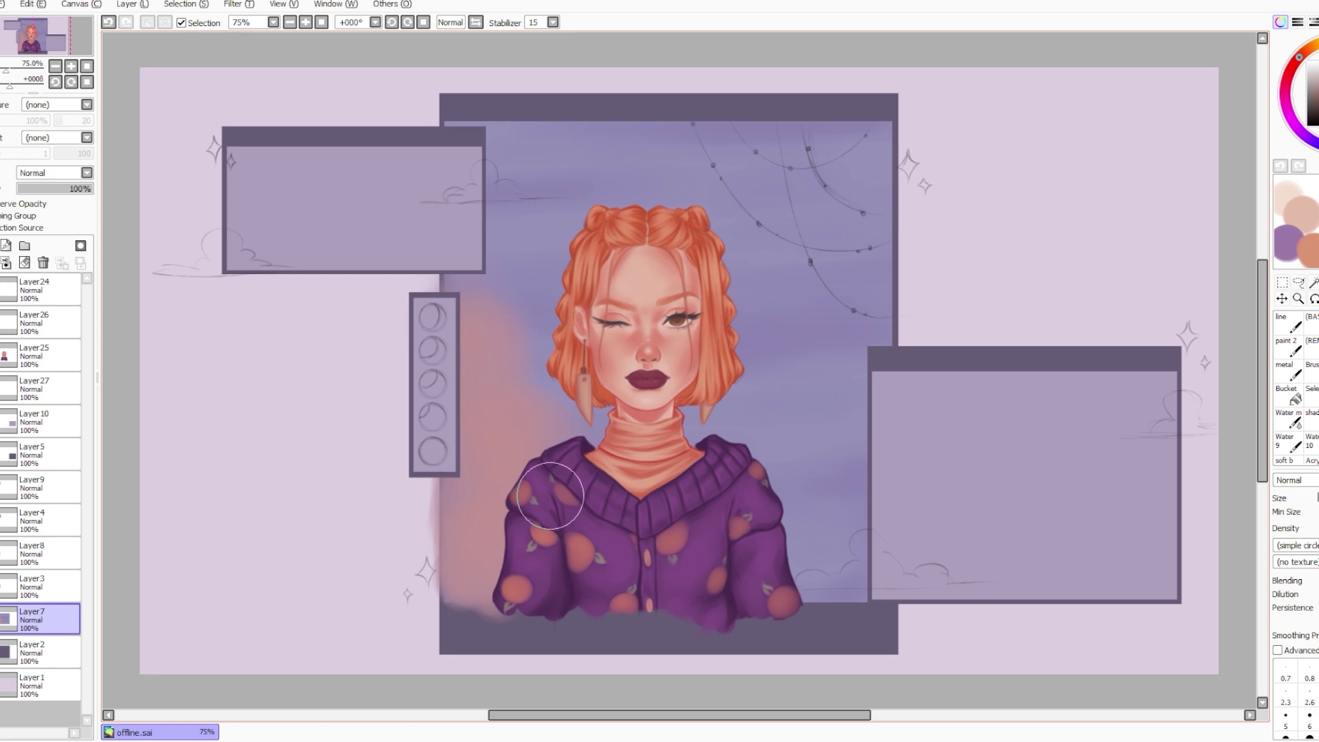
drag(850, 557, 881, 505)
mouse_move(829, 446)
mouse_down()
mouse_move(740, 484)
mouse_move(821, 501)
mouse_move(887, 307)
mouse_move(757, 476)
mouse_move(863, 379)
mouse_move(825, 349)
mouse_move(917, 297)
mouse_move(905, 344)
mouse_up()
key(bracketleft)
key(bracketleft)
key(bracketleft)
key(bracketleft)
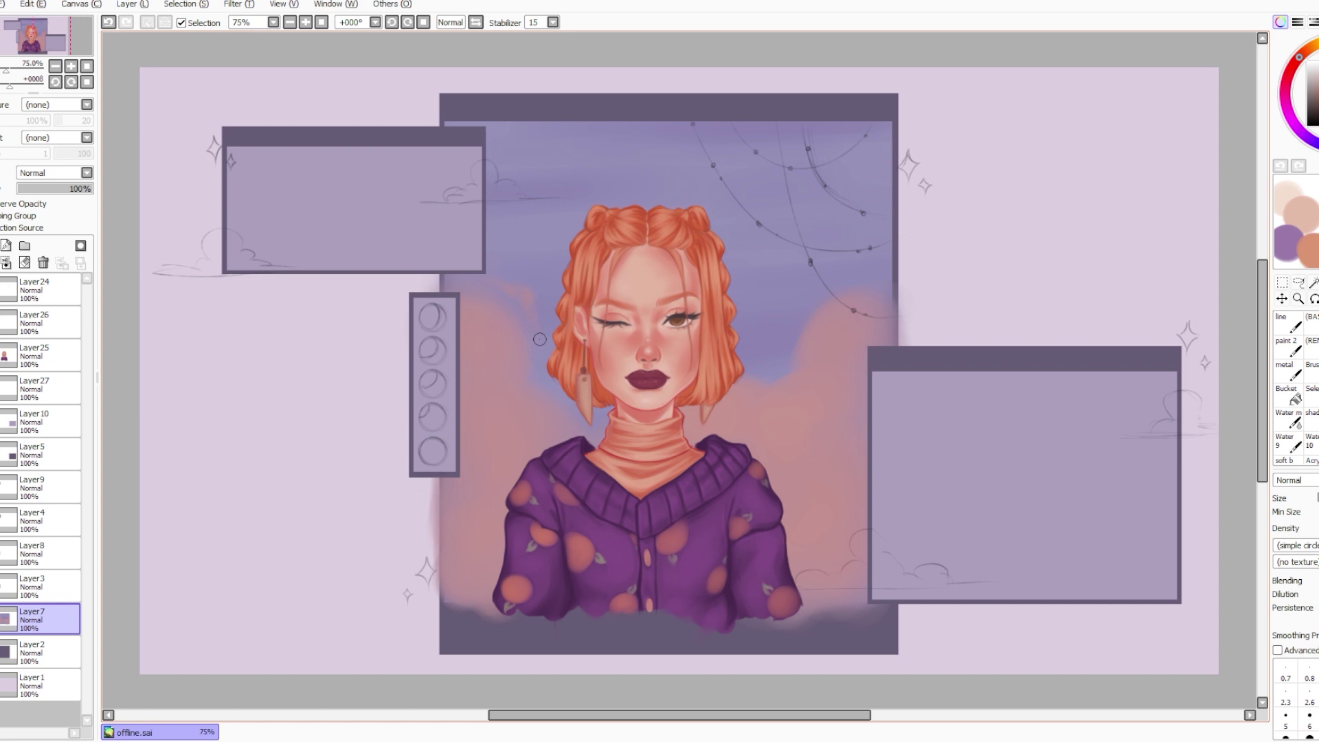
drag(864, 284, 894, 277)
key(ctrl+z)
drag(812, 377, 855, 330)
key(ctrl+z)
drag(470, 280, 471, 278)
key(ctrl+z)
key(ctrl+z)
Add a puff to the upper right cloud and shade the clouds on both sides with deeper reddish pink.
mouse_move(863, 271)
mouse_down()
mouse_move(825, 347)
mouse_move(791, 334)
mouse_move(826, 291)
mouse_up()
mouse_move(773, 413)
mouse_down()
mouse_move(781, 465)
mouse_move(761, 509)
mouse_up()
drag(836, 427, 804, 495)
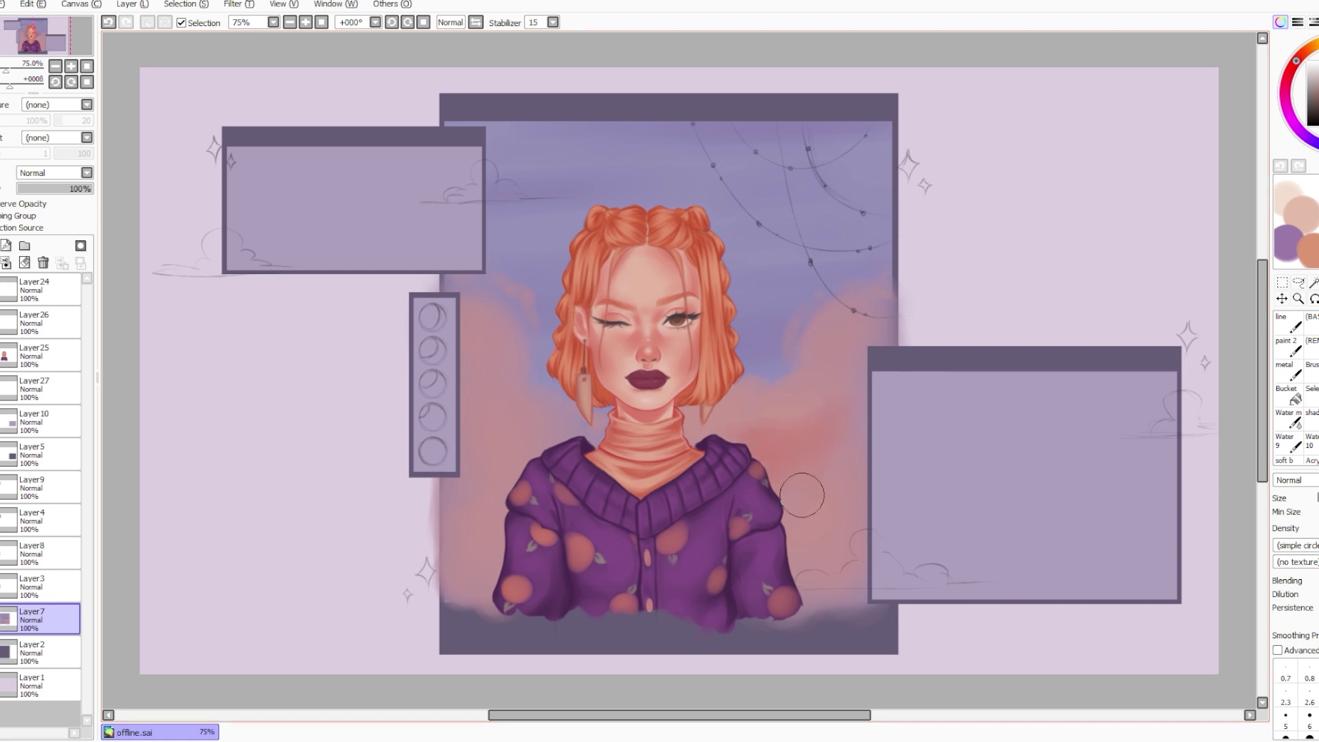
mouse_move(887, 406)
mouse_down()
mouse_move(817, 469)
mouse_move(804, 500)
mouse_move(822, 409)
mouse_up()
mouse_move(438, 375)
mouse_down()
mouse_move(514, 466)
mouse_move(457, 457)
mouse_move(494, 380)
mouse_move(483, 471)
mouse_up()
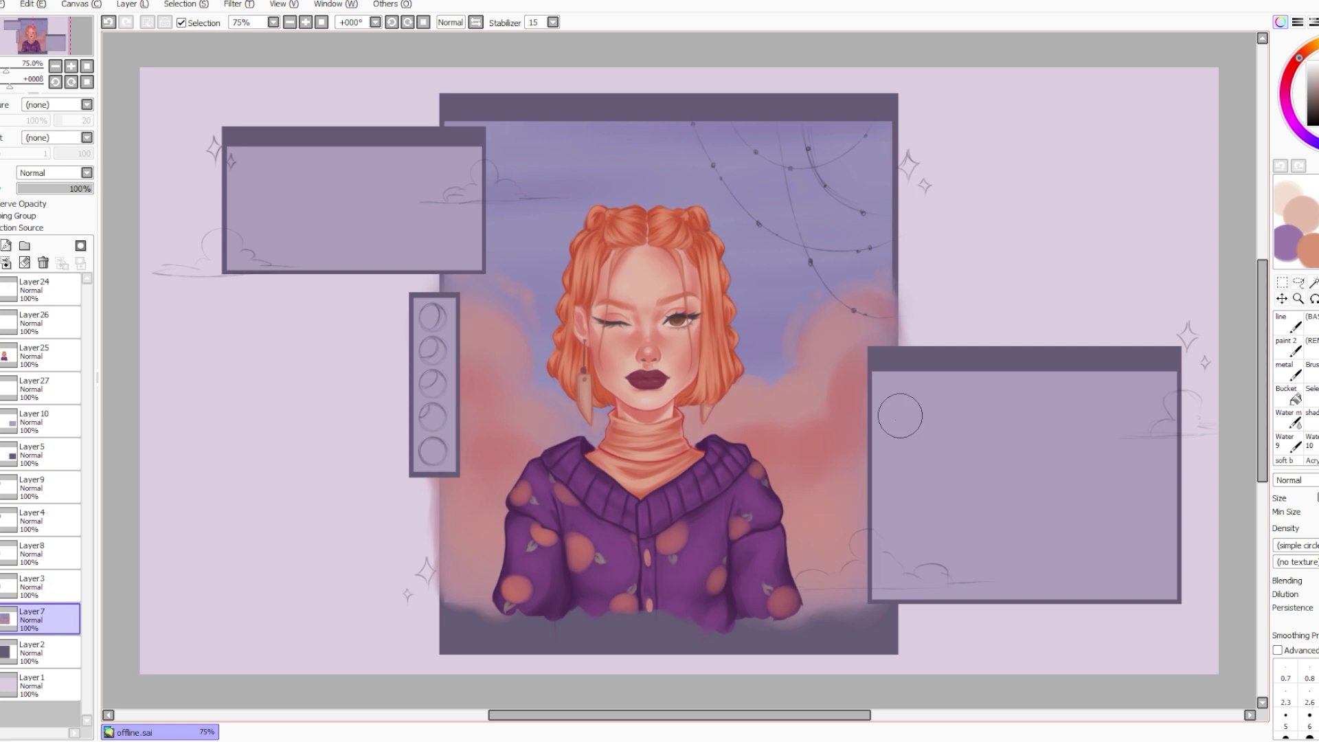
Define the forms of the left cloud with a sampled reddish tone, extending the shading to its lower part.
right_click(482, 408)
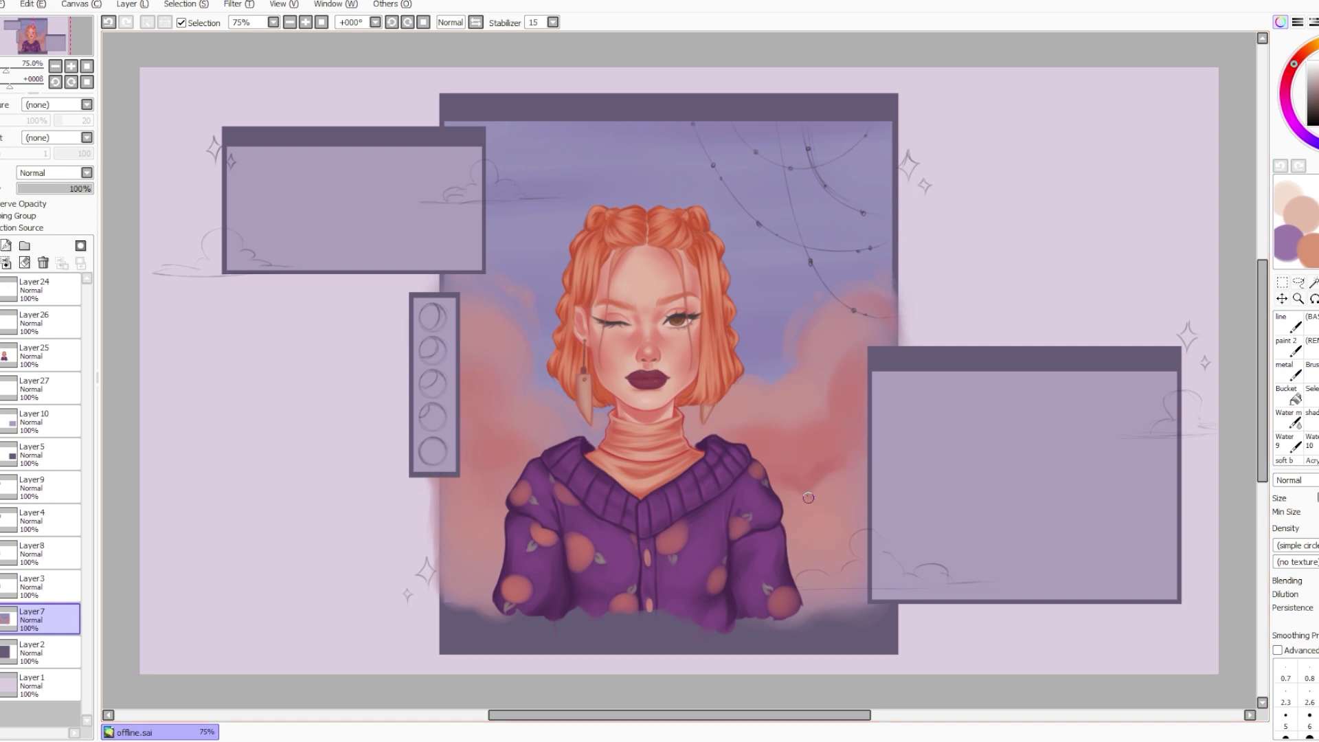
mouse_move(479, 420)
mouse_down()
mouse_move(508, 429)
mouse_move(502, 453)
mouse_move(480, 463)
mouse_move(510, 422)
mouse_up()
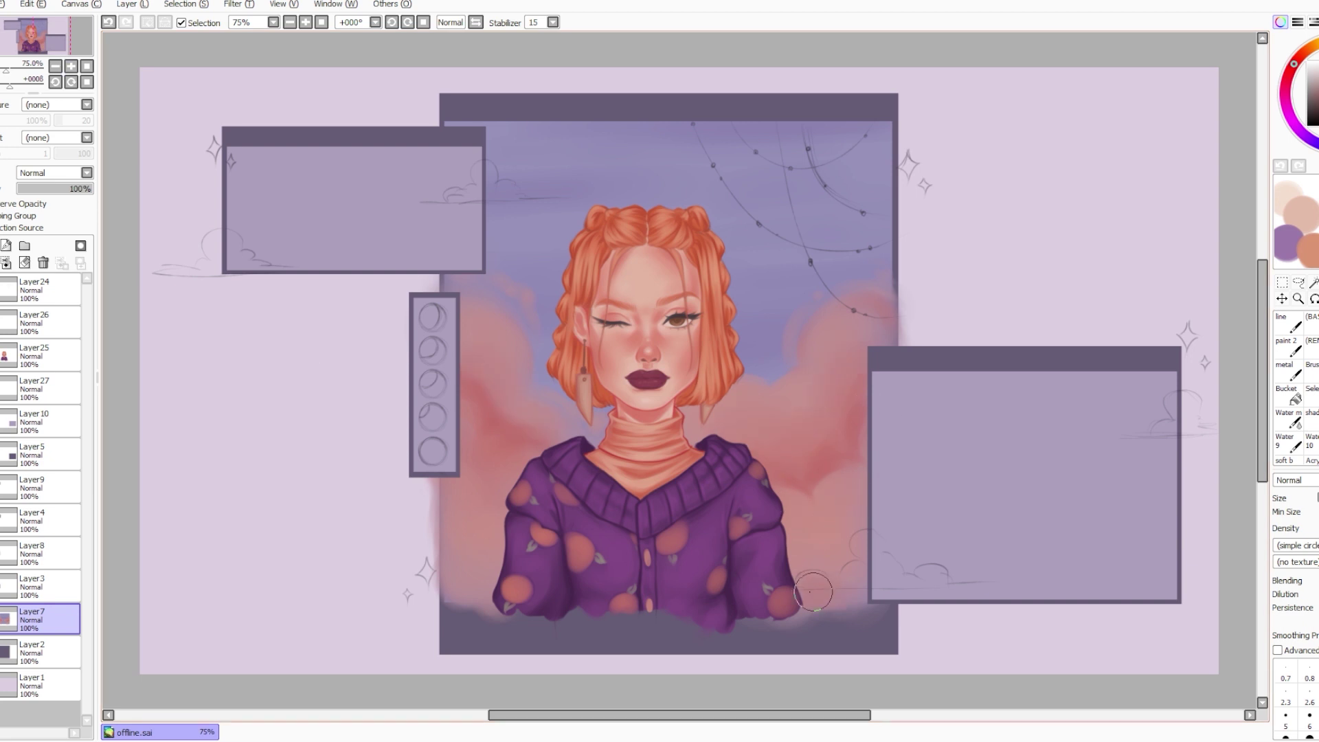
drag(444, 505, 461, 591)
Sharpen the edges and inner contours of the clouds with a smaller brush and the line brush.
key(bracketleft)
key(bracketleft)
key(bracketleft)
key(bracketleft)
key(bracketleft)
key(bracketleft)
key(bracketleft)
key(bracketleft)
key(bracketleft)
key(bracketleft)
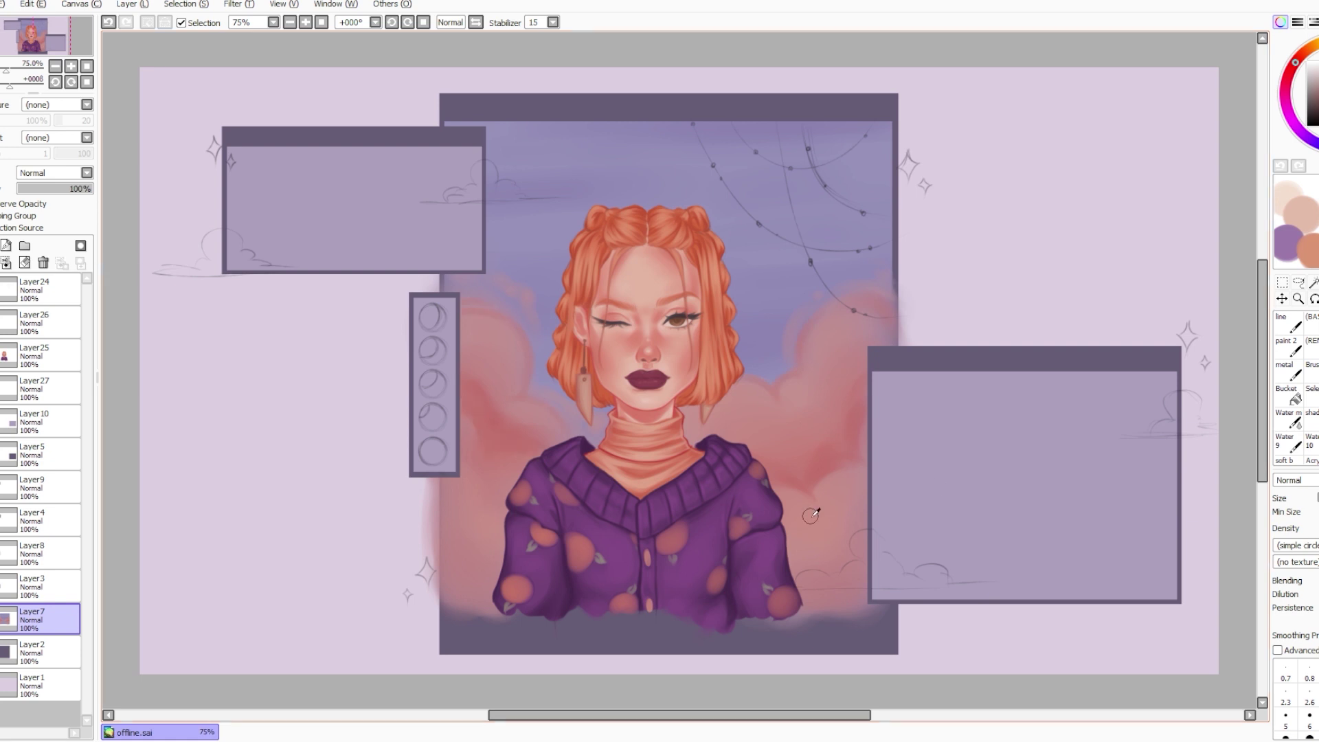
click(1289, 323)
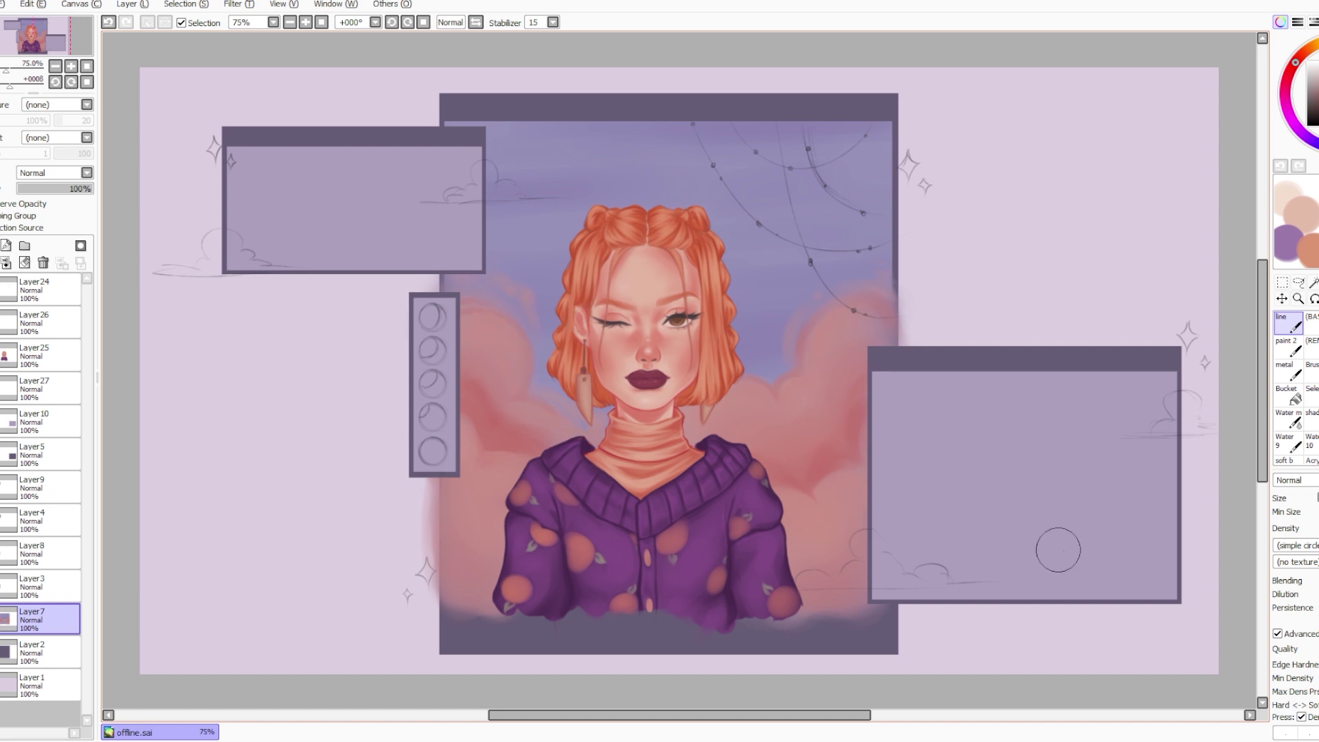
key(ctrl+z)
mouse_move(509, 413)
mouse_down()
mouse_move(489, 404)
mouse_move(478, 315)
mouse_up()
key(ctrl+z)
key(ctrl+z)
drag(524, 385, 508, 349)
key([)
key([)
key([)
key([)
key([)
key(ctrl+z)
drag(790, 334, 803, 317)
key(ctrl+z)
Add small pink wisps above the left cloud and more puffs to the cloud beside the girl's shoulder.
drag(469, 296, 490, 289)
key(ctrl+z)
key(ctrl+y)
key(ctrl+z)
key(ctrl+y)
key(ctrl+z)
key(ctrl+y)
drag(506, 488, 527, 478)
drag(465, 511, 466, 491)
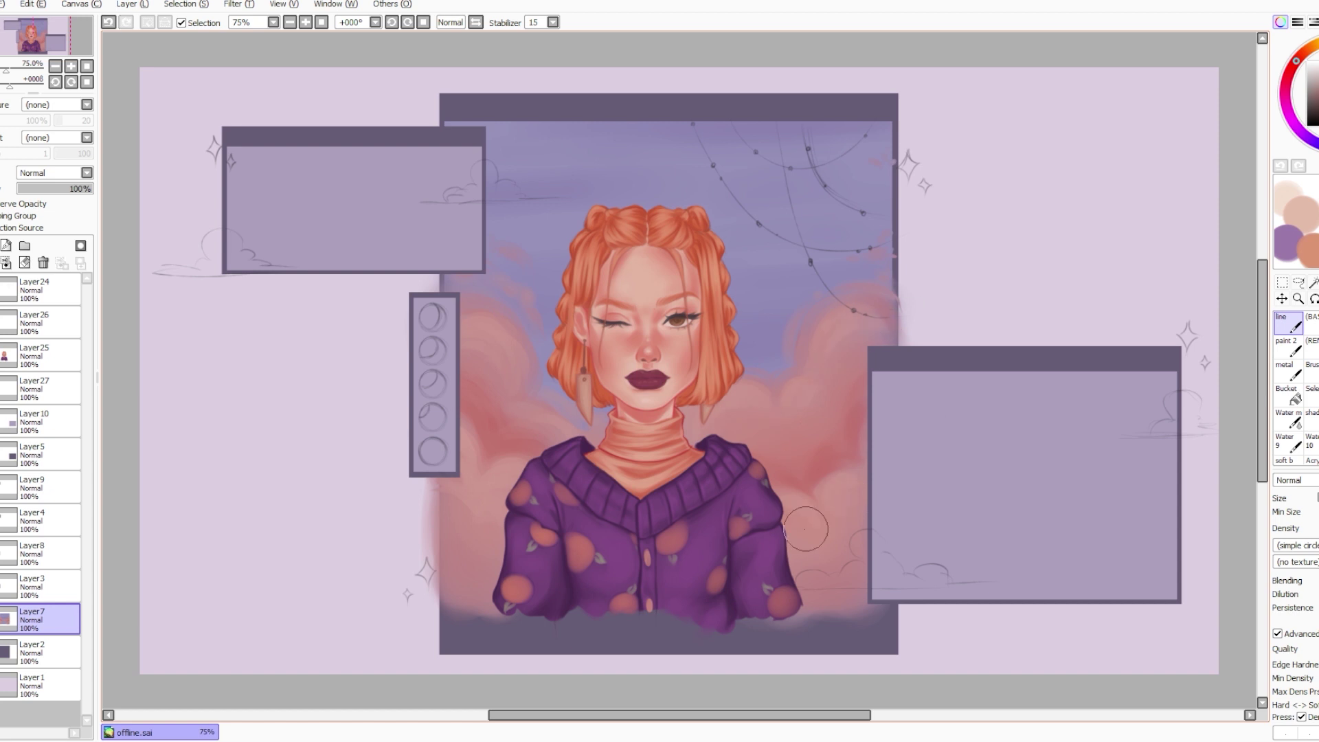
Deepen the shading between the cloud puffs on both sides of the girl with a resized brush.
key(bracketleft)
key(bracketleft)
key(ctrl+z)
drag(498, 451, 524, 451)
key(ctrl+z)
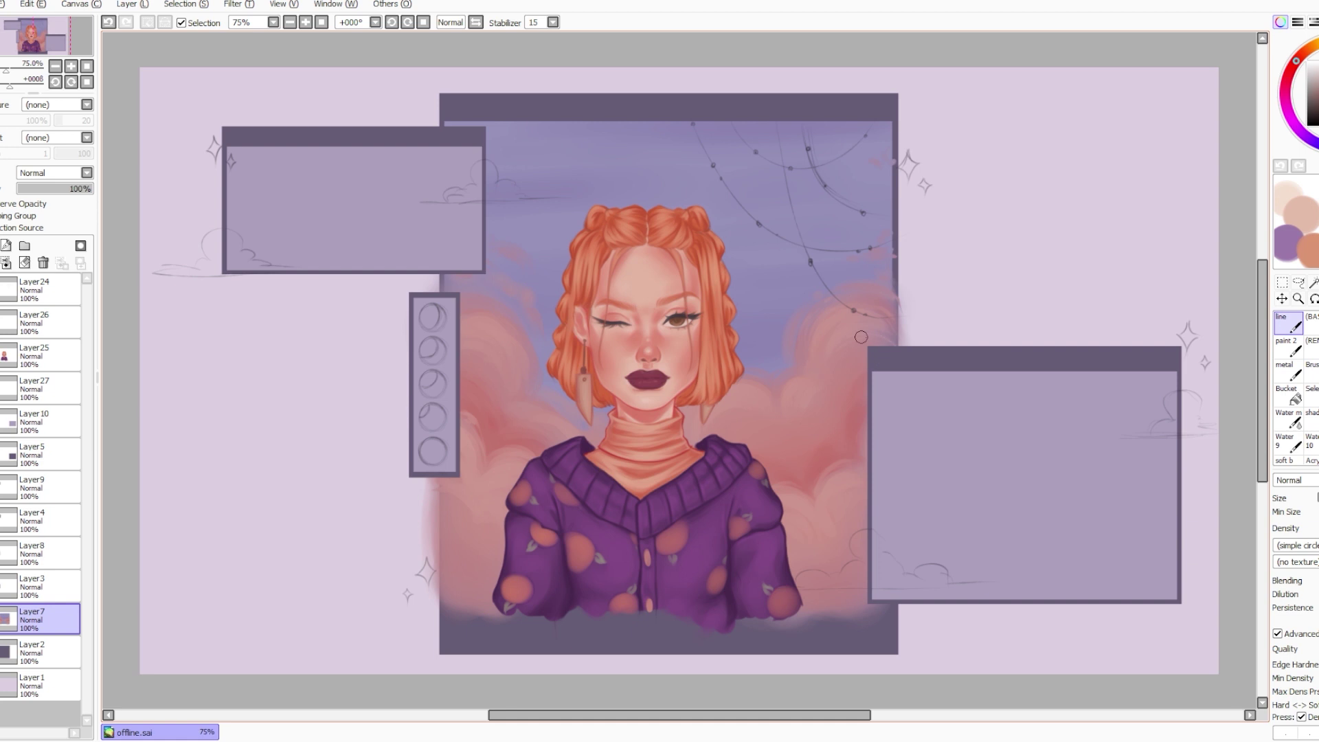
Define the cloud contours with a smaller line brush and add small pink puffs at the sky's right edge.
key(e)
key(bracketleft)
key(bracketleft)
key(bracketleft)
click(1289, 323)
key(ctrl+z)
key(ctrl+y)
key(ctrl+z)
key(ctrl+y)
key(ctrl+z)
key(ctrl+y)
key(ctrl+z)
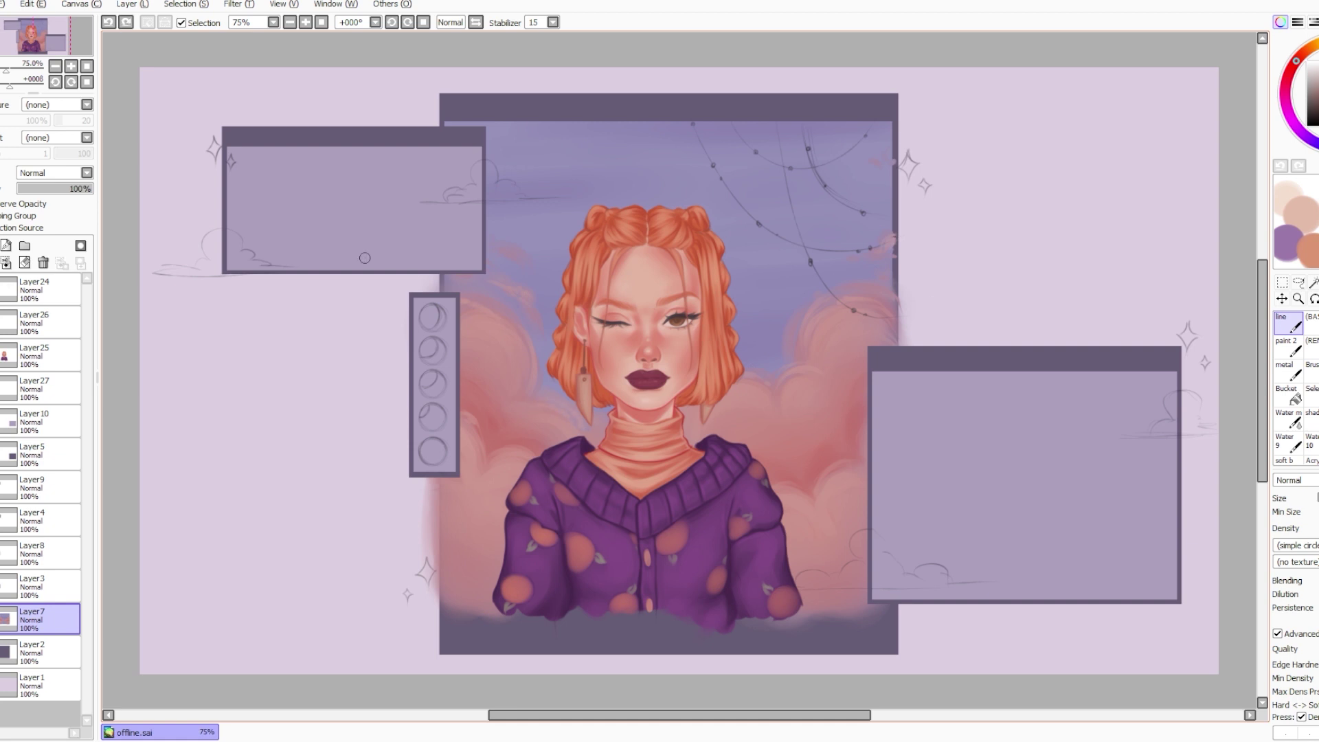
Lighten the rounded tops of the clouds with pale pink, concentrating on the puffs right of the girl.
key(ctrl+y)
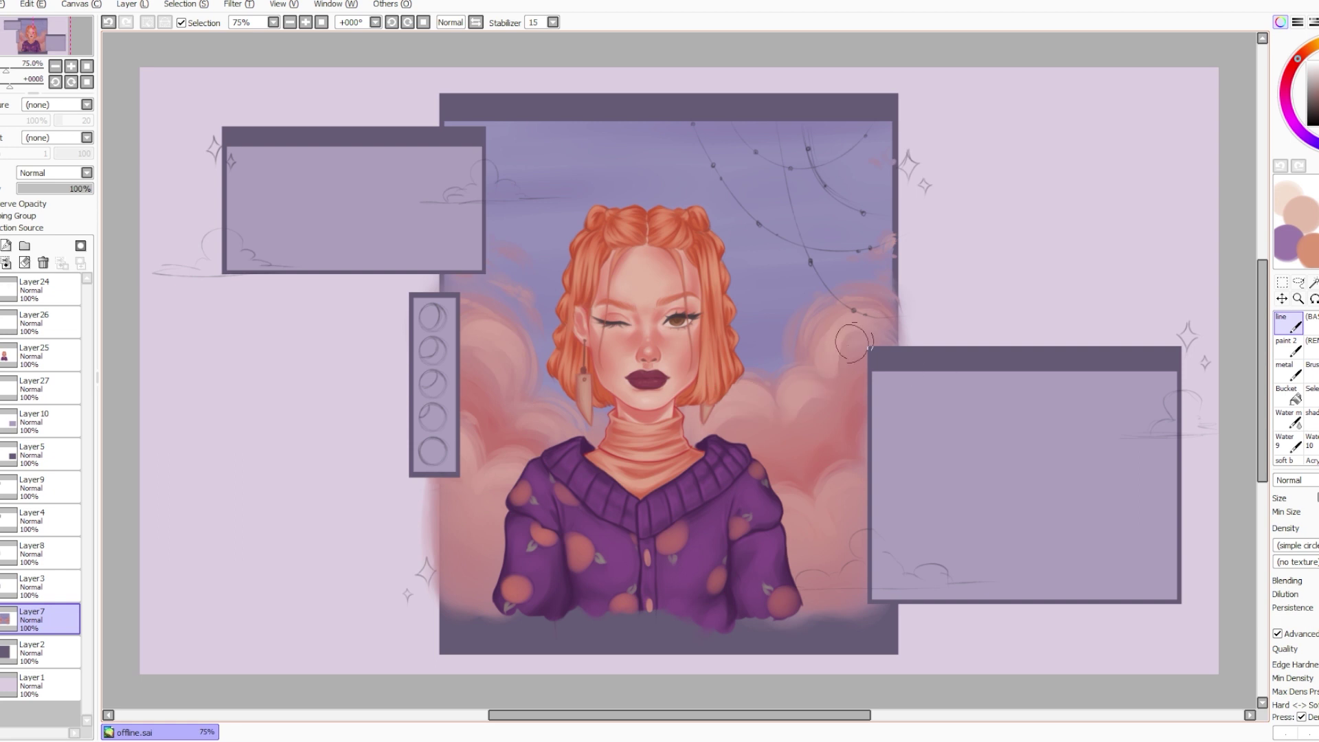
click(1318, 381)
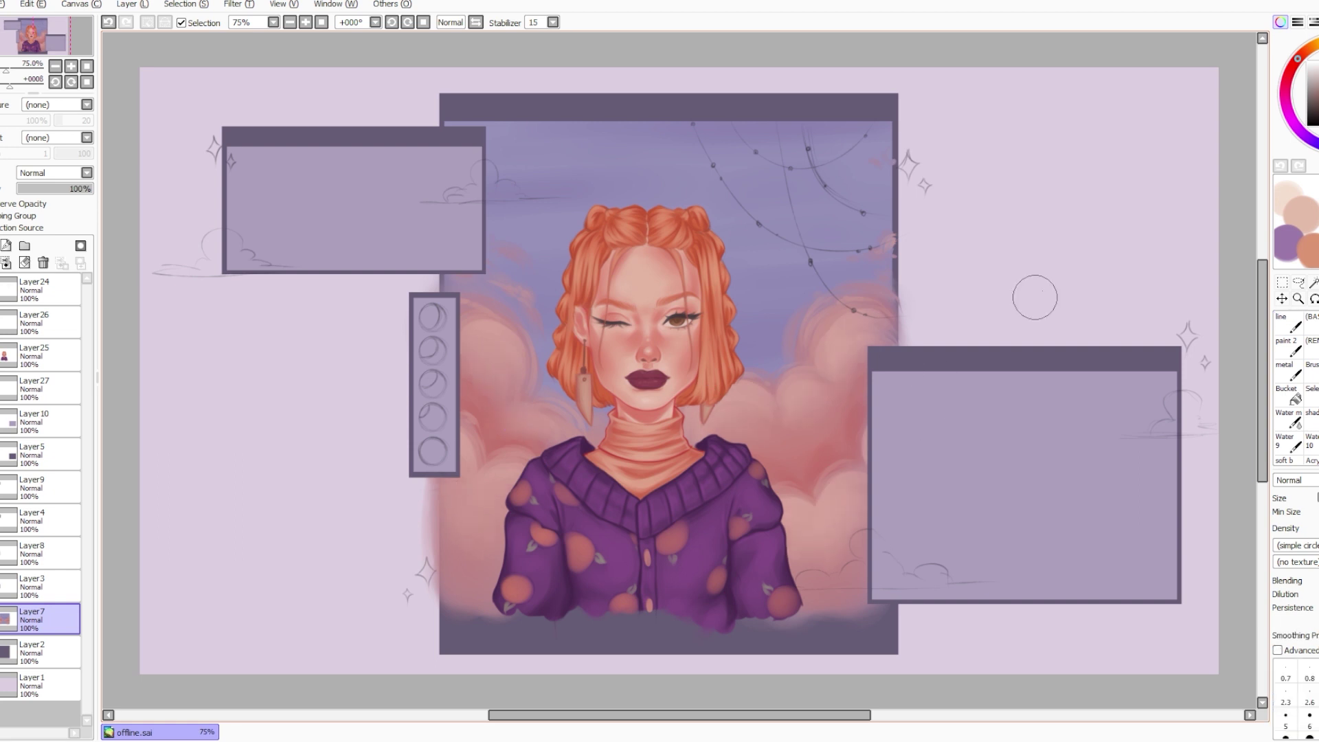
key(n)
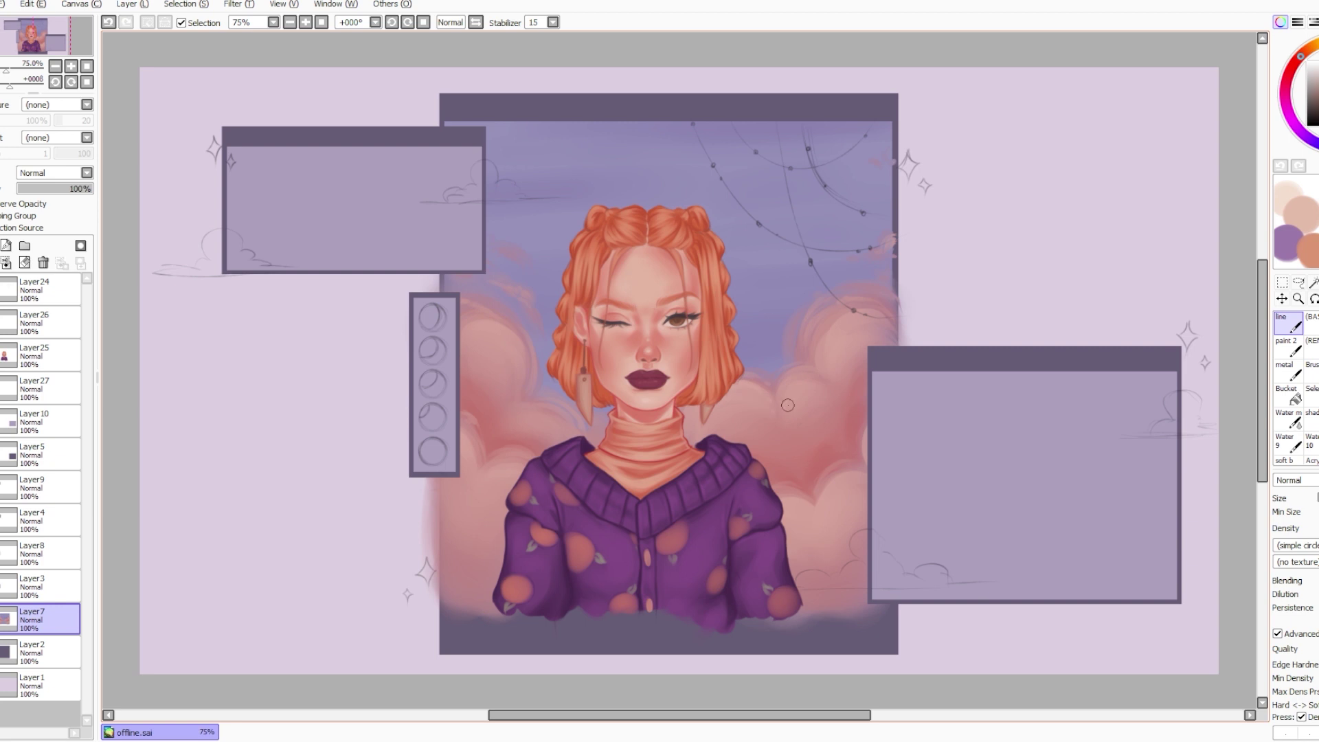
drag(820, 342, 872, 309)
drag(817, 474, 866, 462)
drag(774, 496, 813, 476)
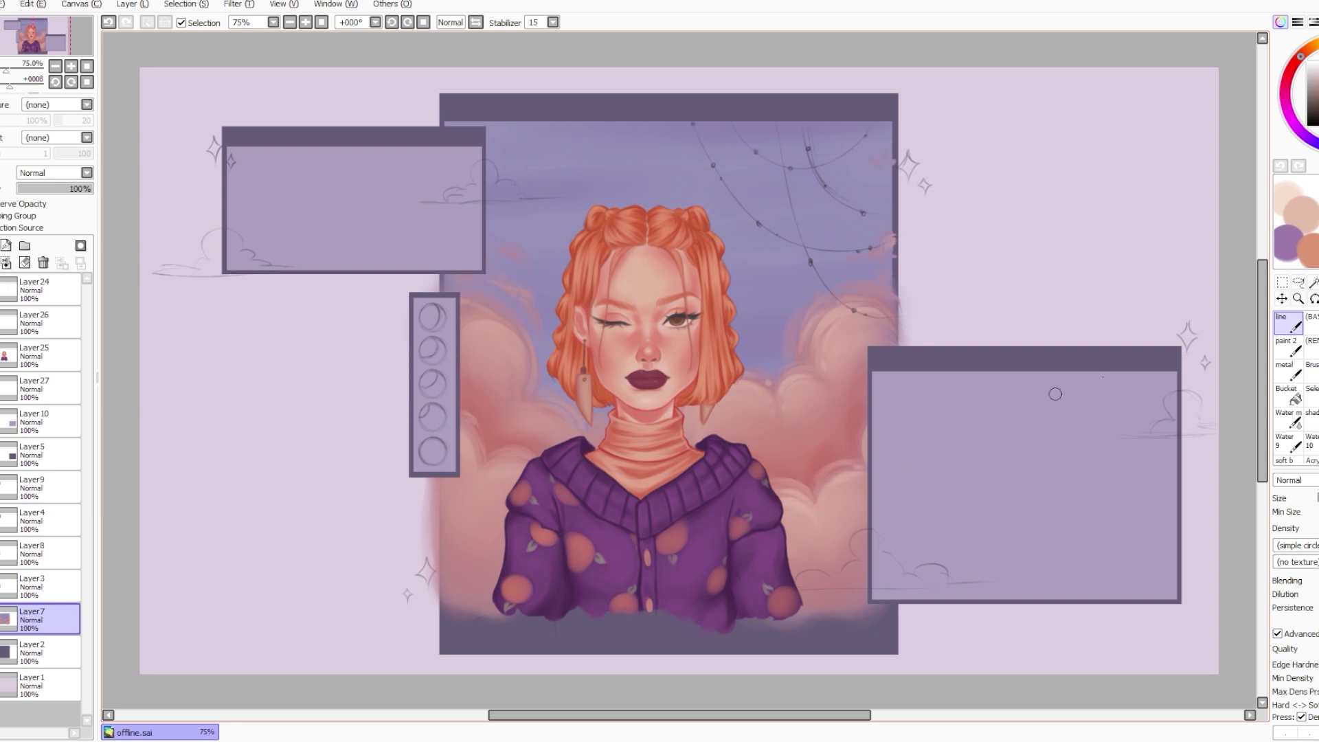
Extend the pale pink highlights to the cloud edge beside the lower right panel and to the left cloud.
key(c)
drag(859, 356, 881, 337)
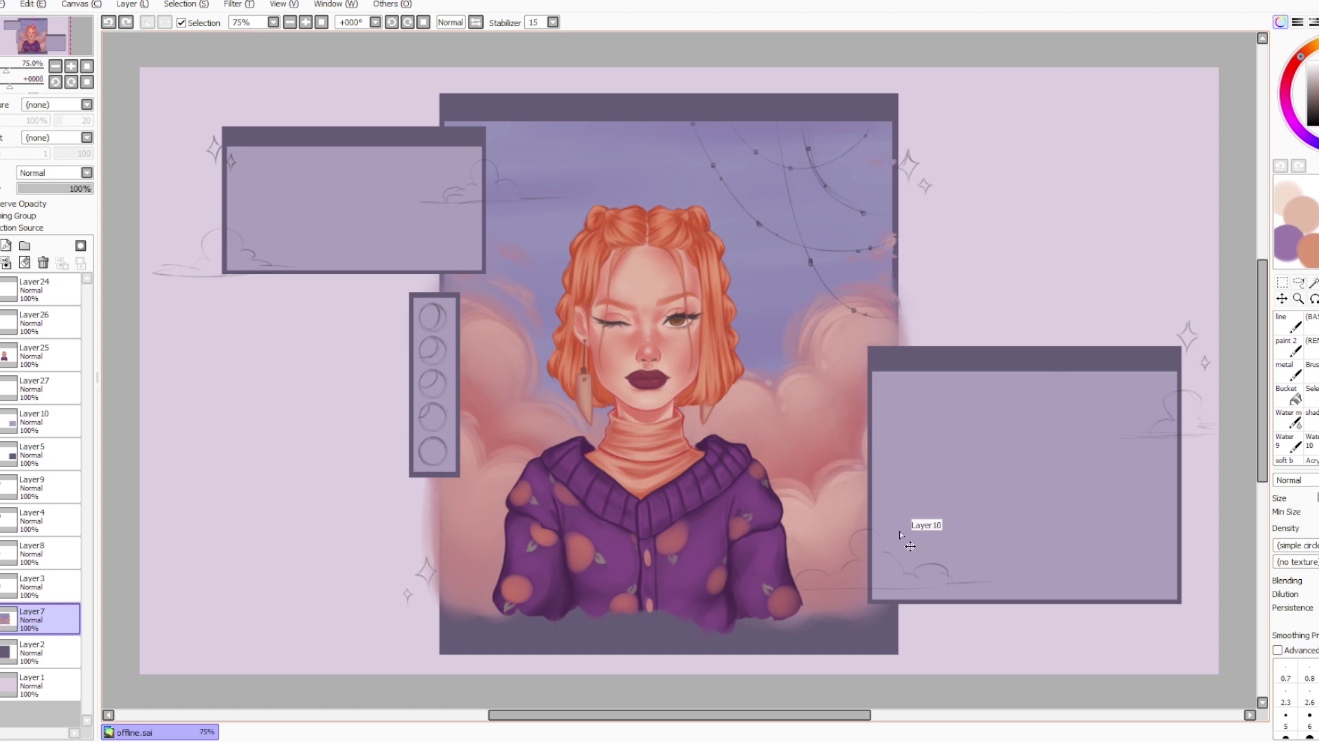
key(e)
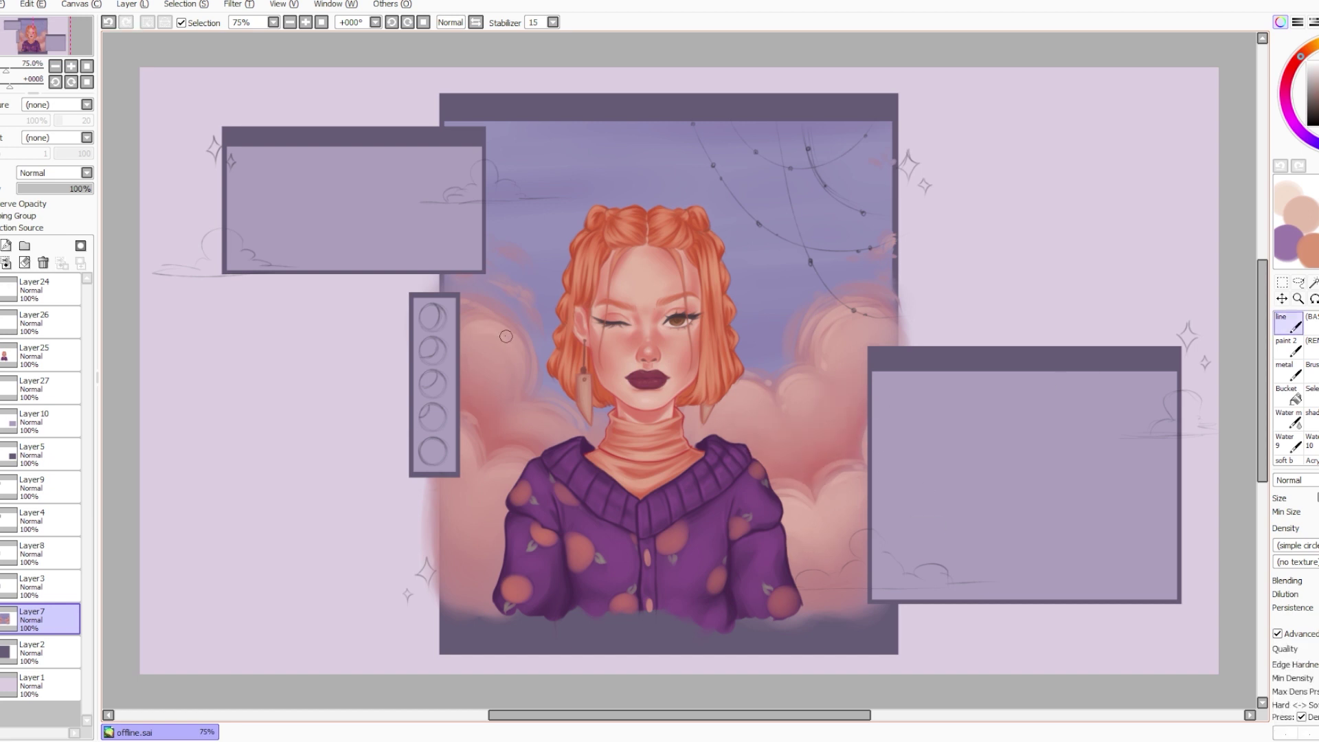
click(1315, 437)
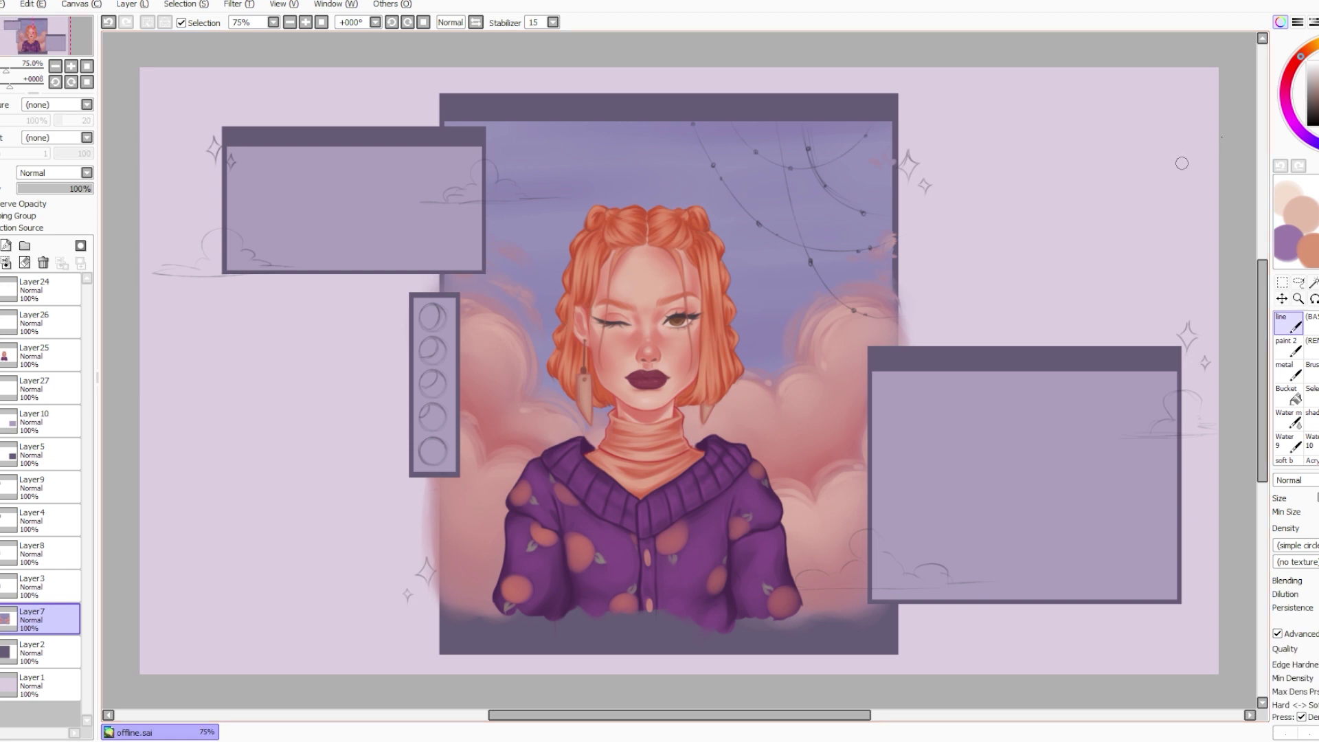
Pick a warmer orange hue and paint soft cream highlights on the puffs beside the girl's shoulder and hair.
click(1311, 49)
key(b)
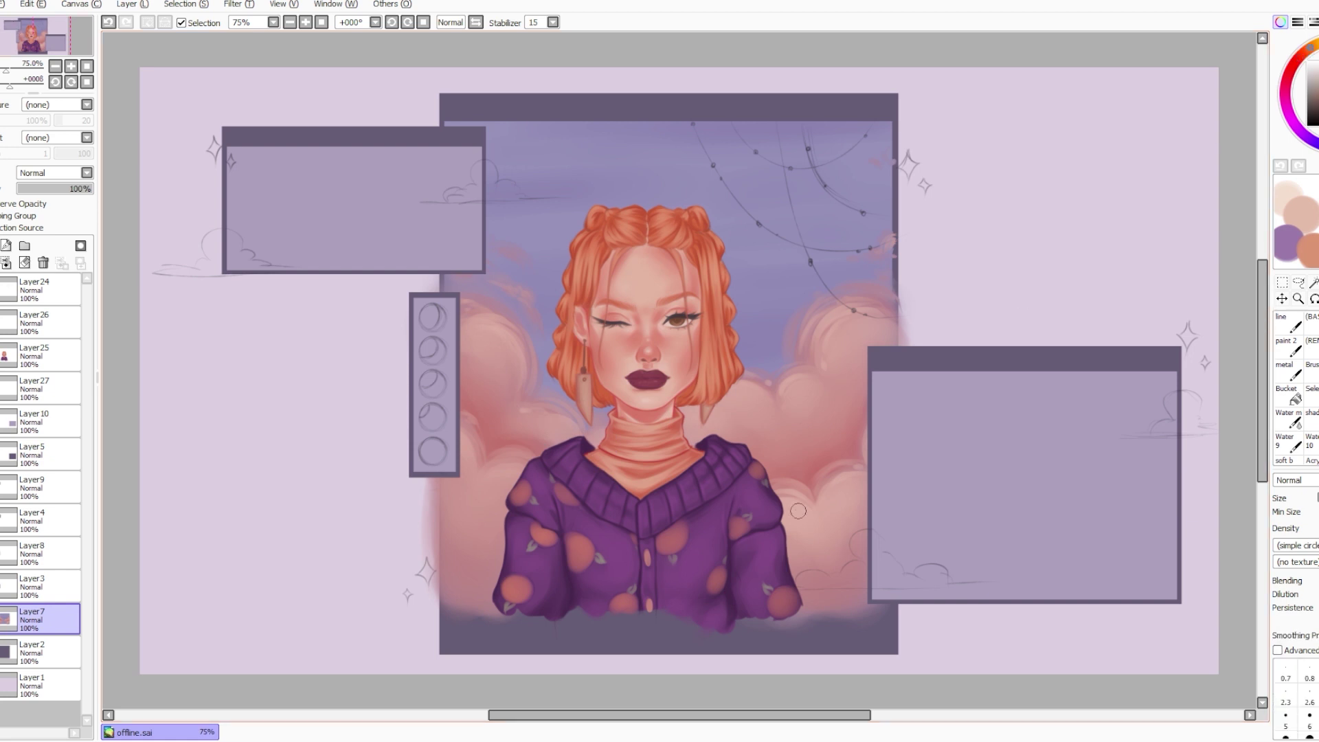
drag(818, 510, 845, 491)
drag(749, 407, 711, 422)
drag(787, 404, 817, 389)
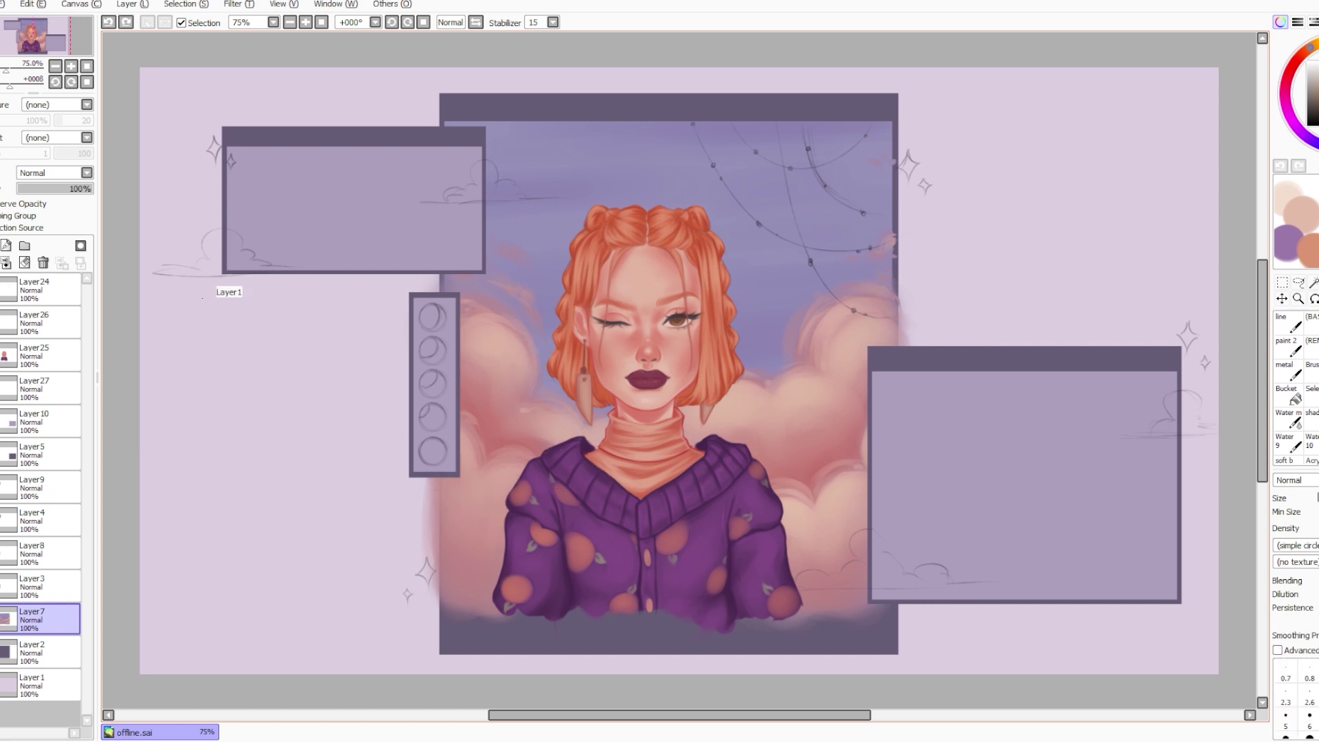
key(ctrl+z)
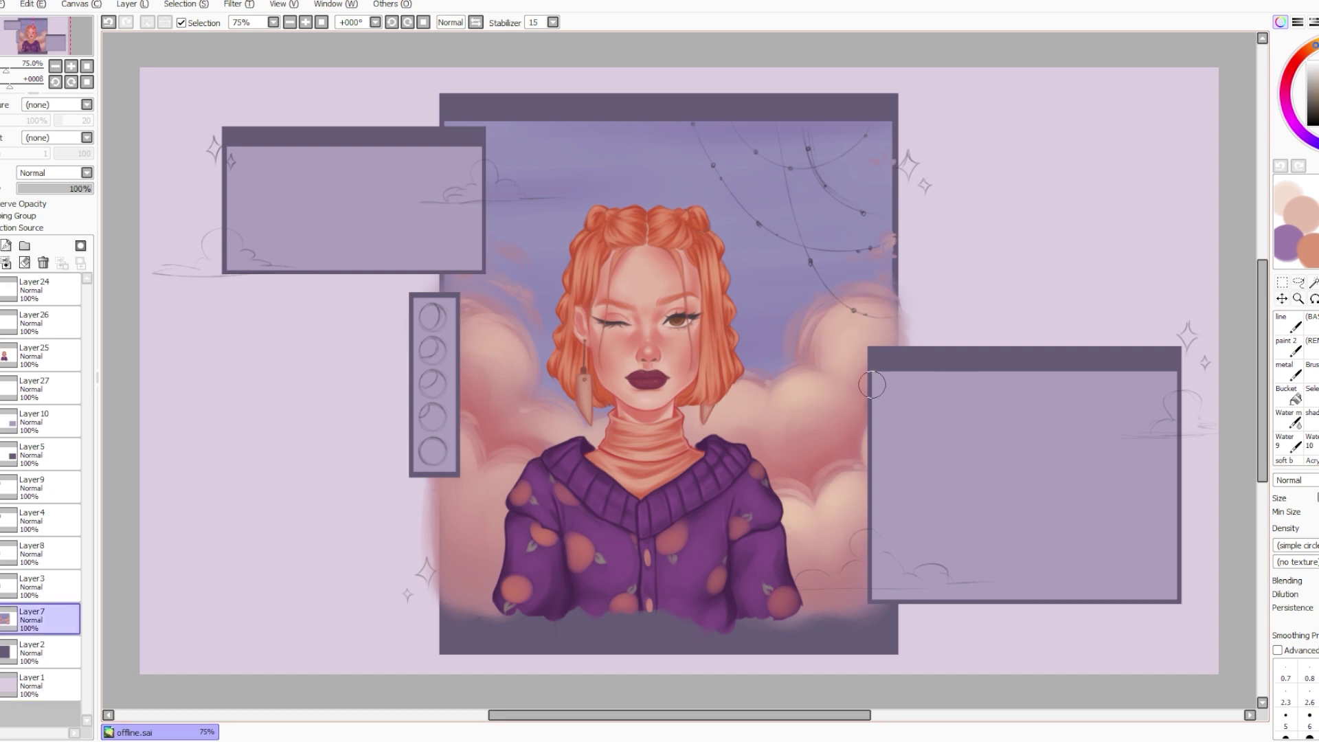
Paint faint light bluish-purple cloud wisps across the upper sky and save the file.
click(1289, 323)
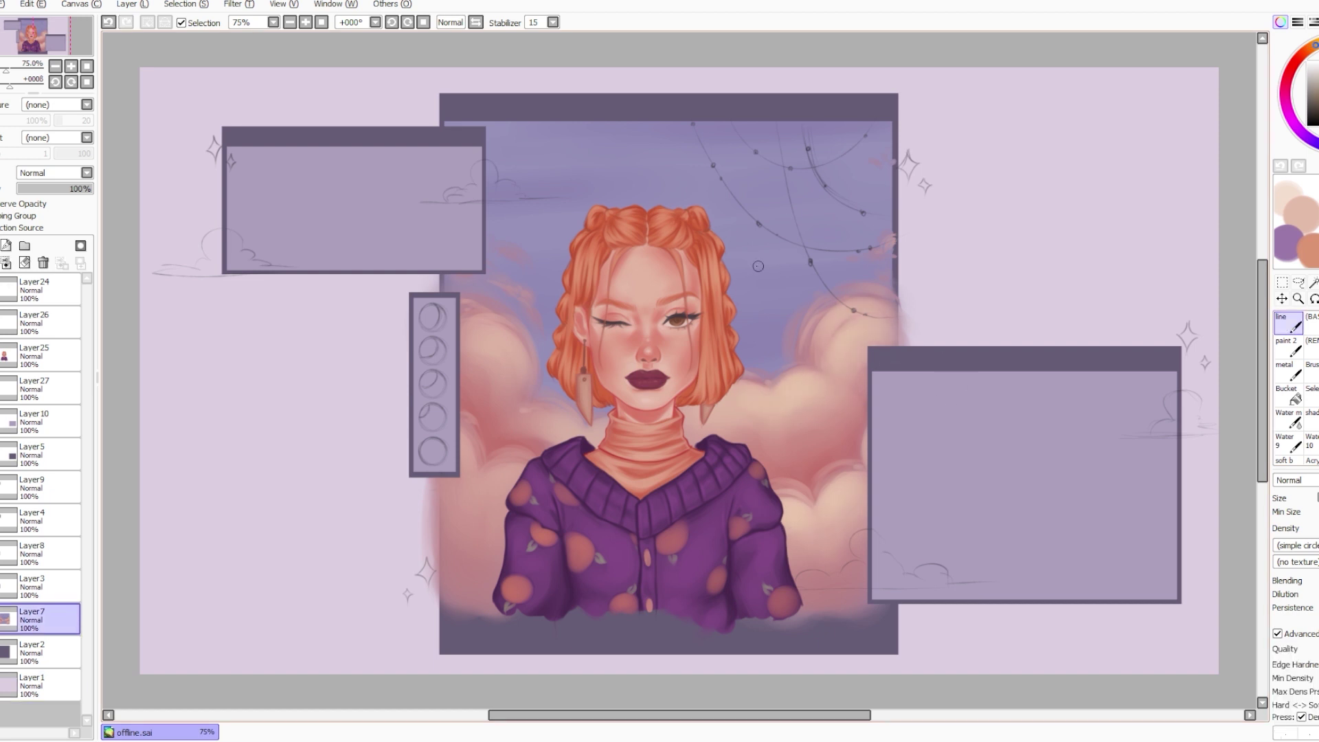
key(ctrl+z)
key(c)
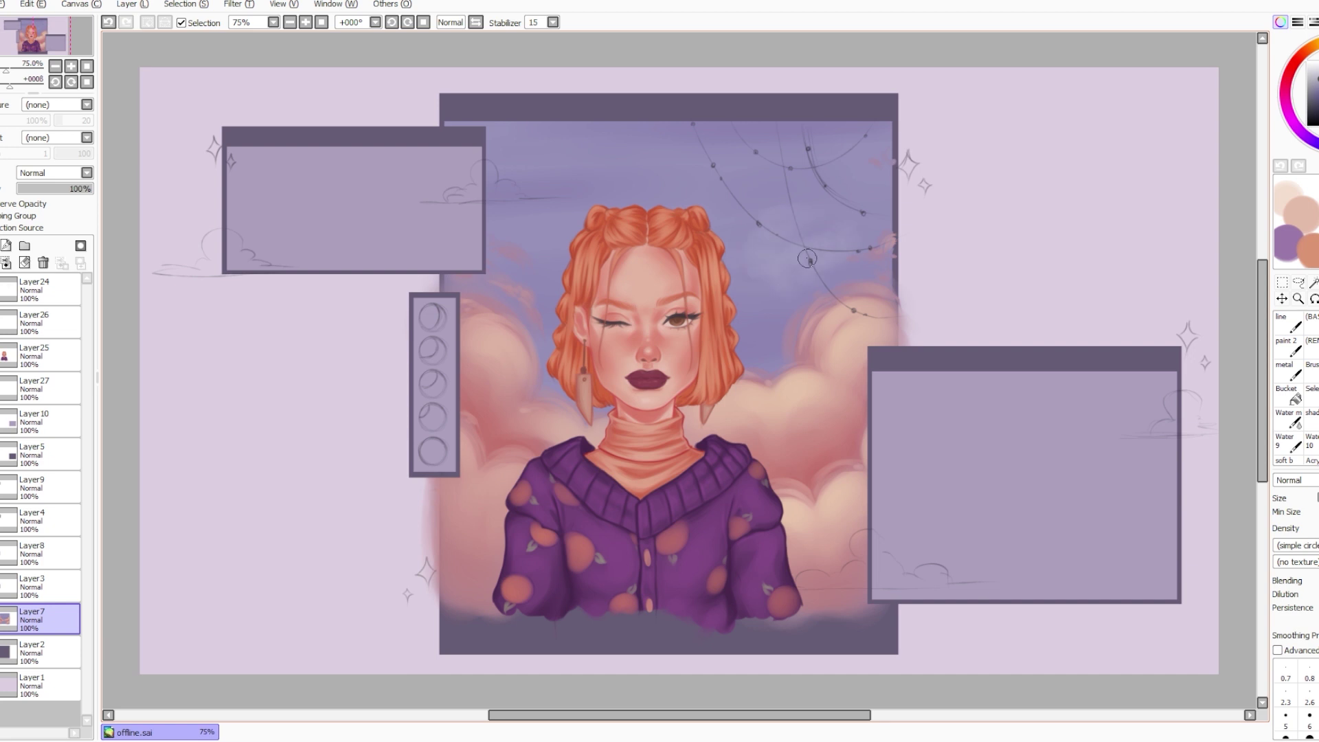
click(2, 4)
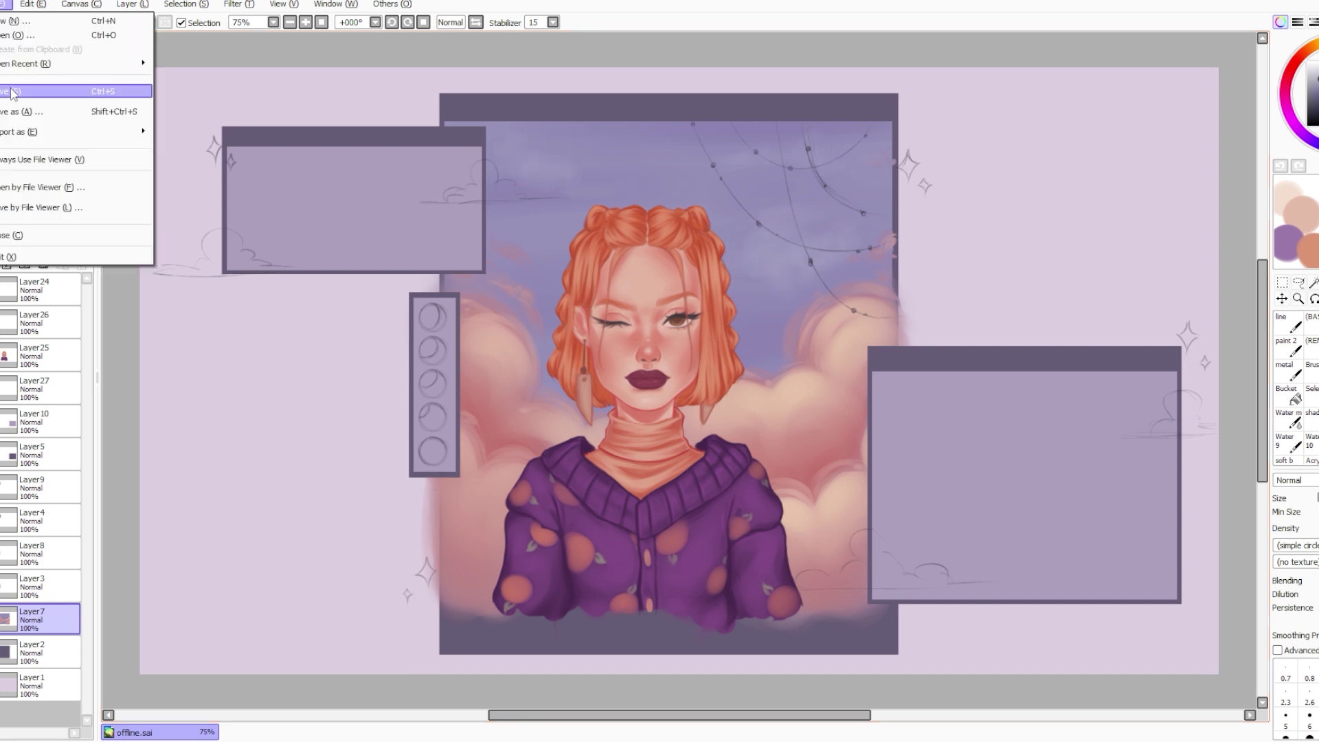
click(14, 91)
Scatter tiny white star dots and small four-pointed sparkles over the sky on two new layers, and save the file.
click(4, 246)
click(1289, 323)
key(ctrl+z)
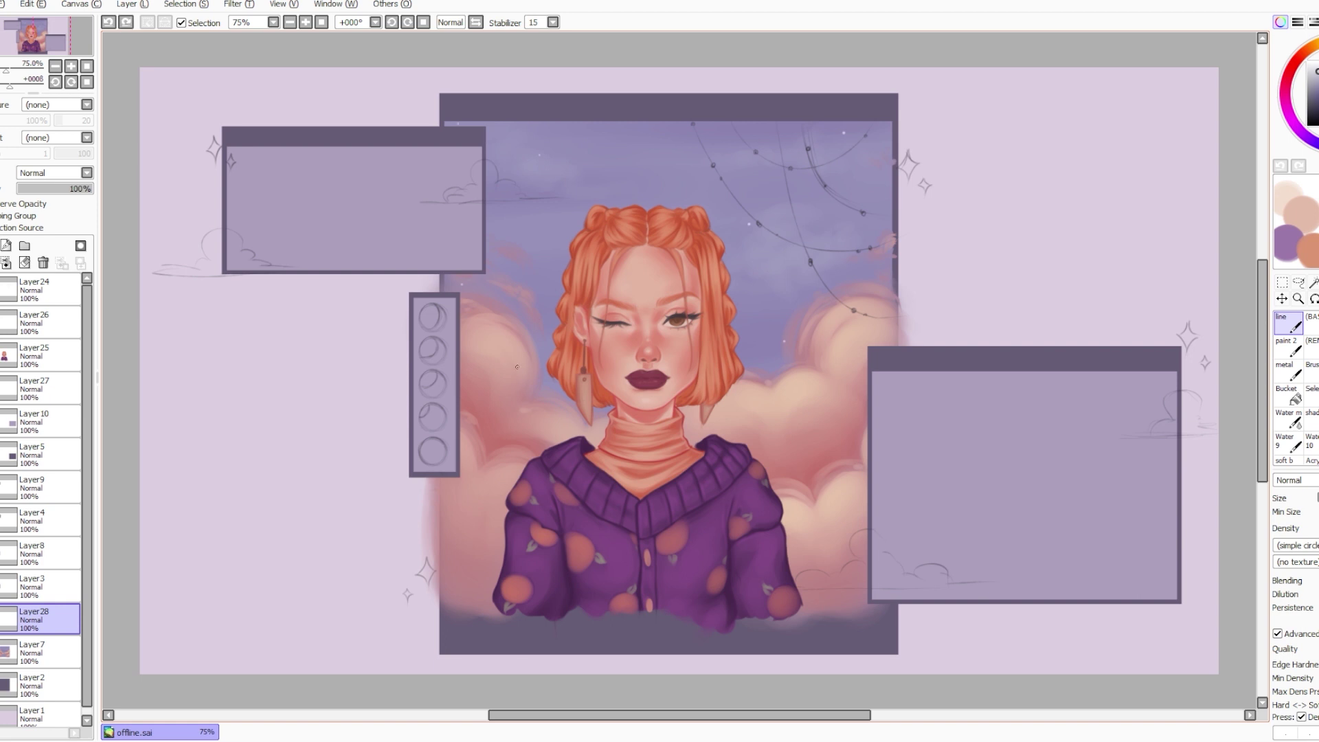
key(ctrl+shift+n)
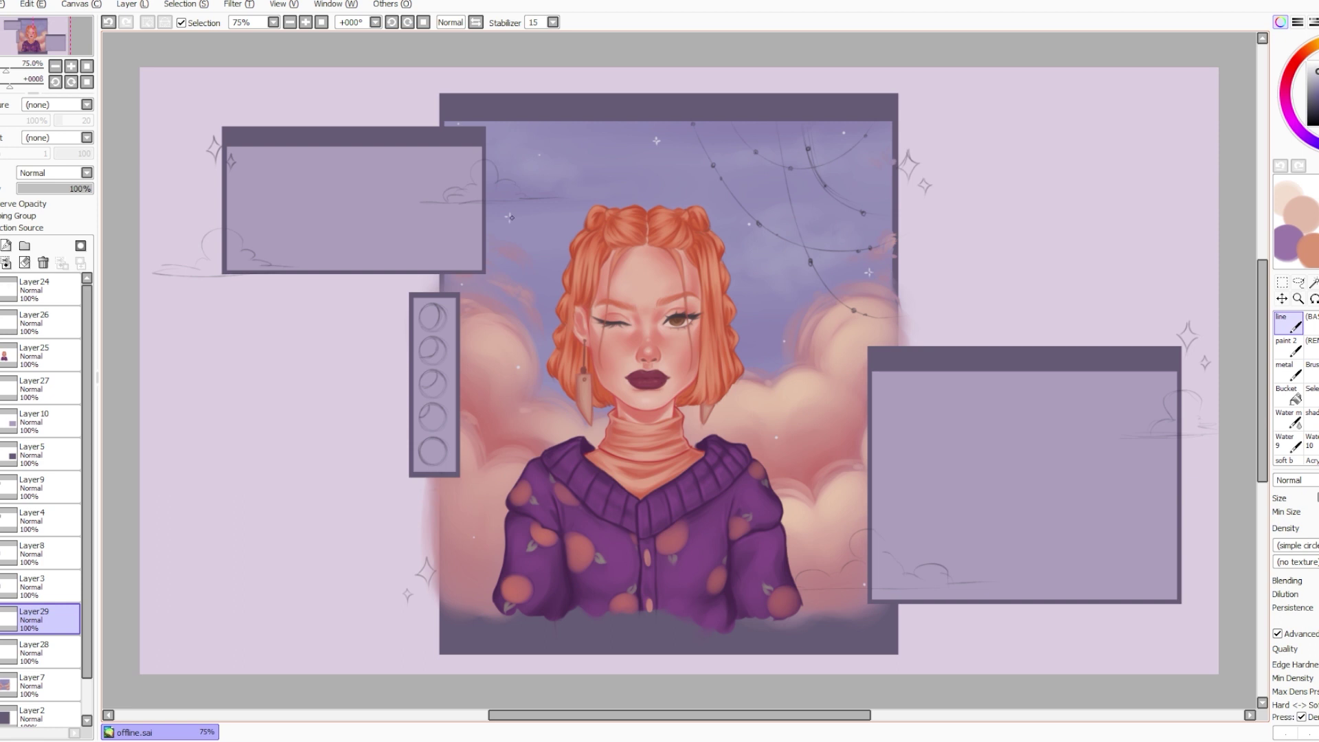
click(3, 4)
click(14, 91)
Draw larger white four-pointed sparkles on the clouds and upper sky, and merge the star layers into the sky layer.
drag(827, 480, 835, 476)
key(ctrl+z)
key(ctrl+z)
mouse_move(732, 206)
mouse_down()
mouse_move(764, 204)
mouse_move(749, 218)
mouse_up()
key(ctrl+z)
mouse_move(748, 196)
mouse_down()
mouse_move(749, 224)
mouse_move(764, 206)
mouse_up()
drag(745, 201, 755, 214)
key(ctrl+z)
drag(481, 383, 465, 383)
click(6, 263)
click(6, 263)
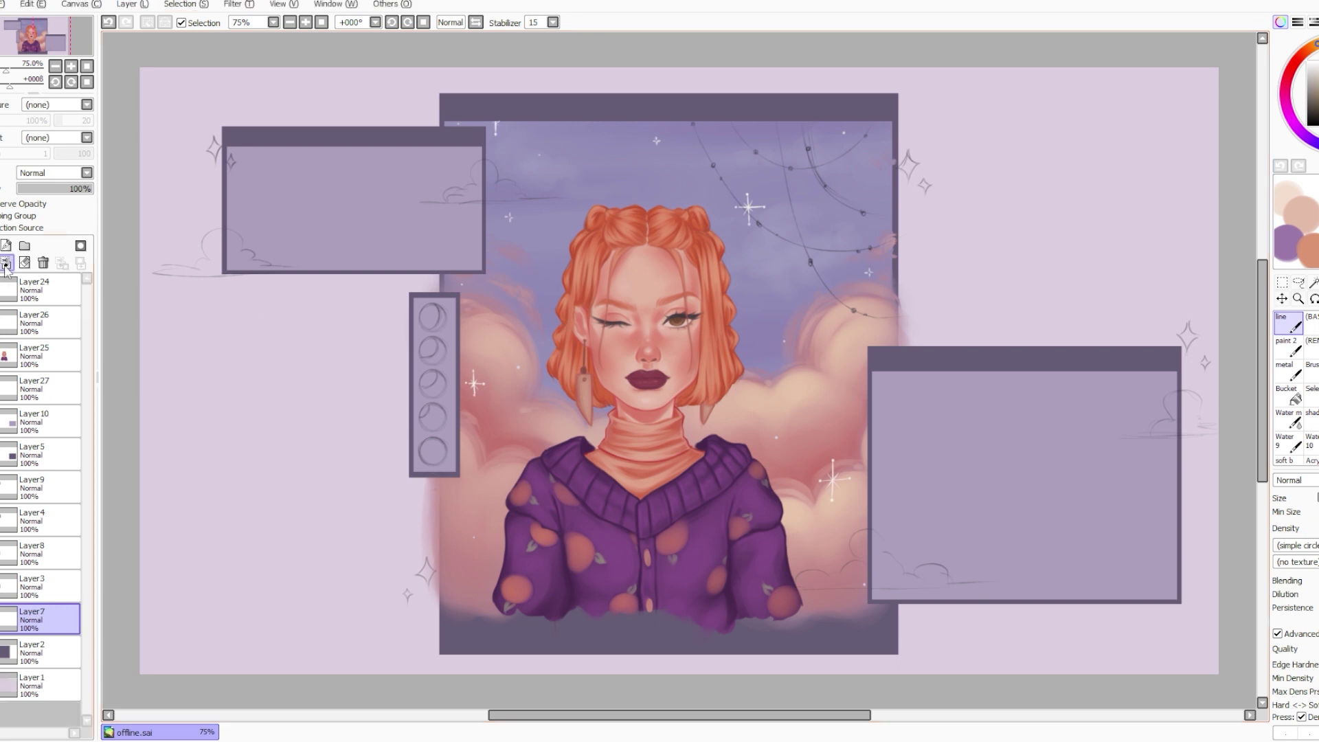
Erase the sky paint spilling over the left and right edges of the central panel using rectangular selections.
drag(504, 197, 547, 197)
key(ctrl+z)
click(1282, 282)
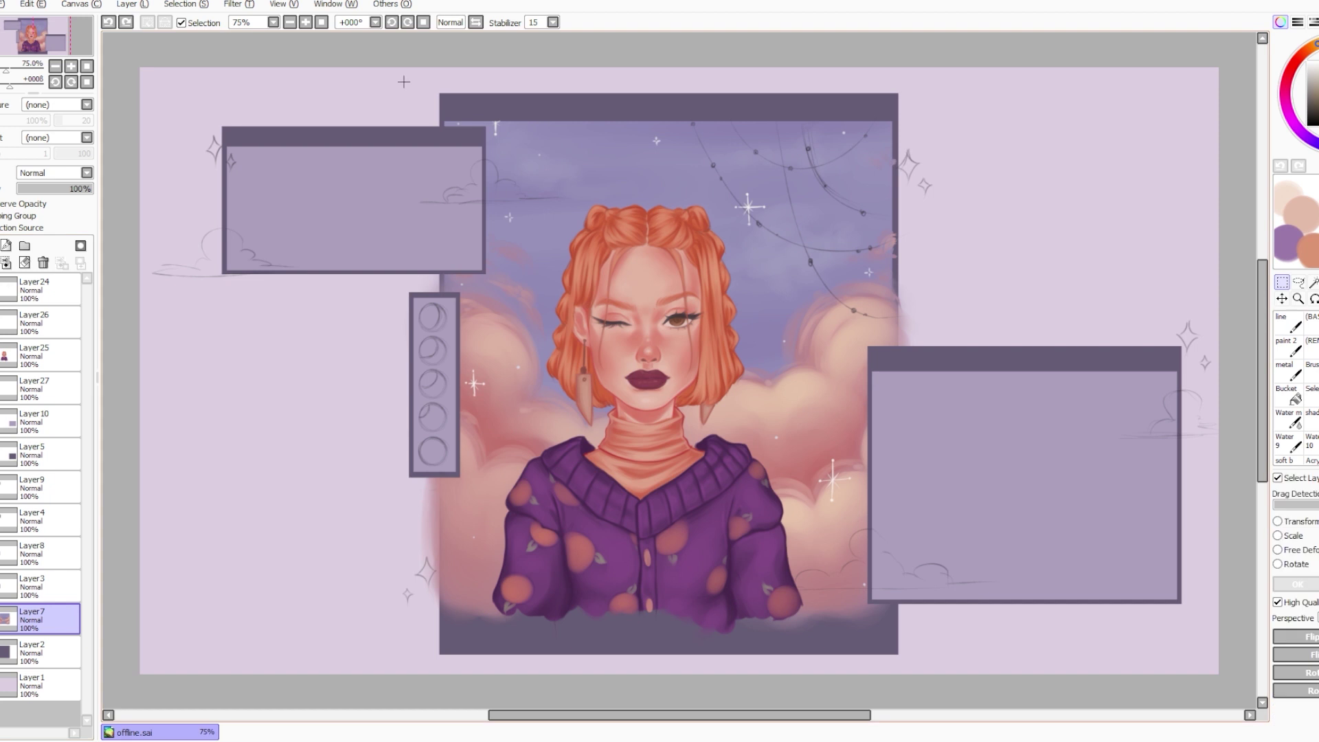
mouse_move(400, 76)
mouse_down()
mouse_move(445, 661)
mouse_move(444, 392)
mouse_up()
key(e)
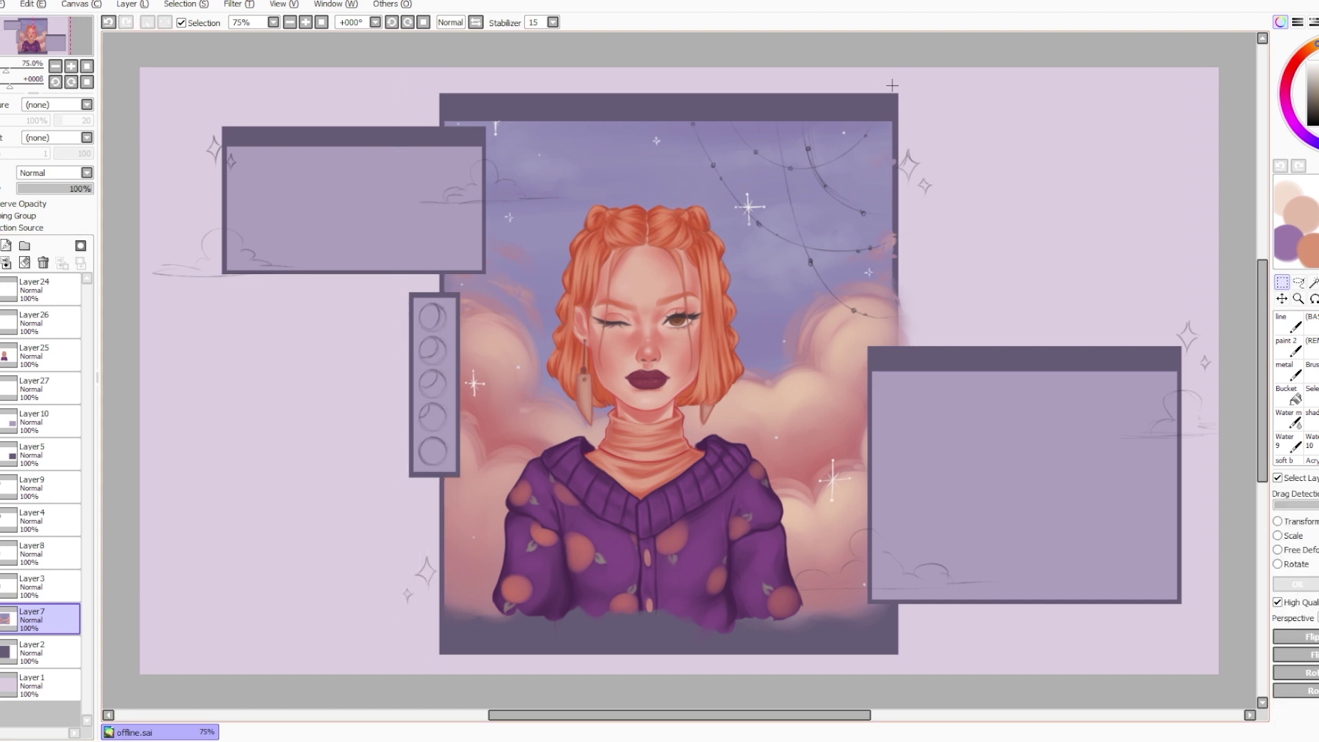
drag(891, 68, 959, 645)
drag(896, 150, 896, 133)
click(1283, 282)
key(ctrl+d)
Clean up the sky's upper left corner and trim its ragged lower edge straight using rectangular selections.
mouse_move(415, 76)
mouse_down()
mouse_move(912, 121)
mouse_move(447, 117)
mouse_up()
key(e)
click(1282, 282)
key(ctrl+d)
mouse_move(383, 591)
mouse_down()
mouse_move(933, 624)
mouse_move(933, 657)
mouse_up()
key(b)
key(ctrl+d)
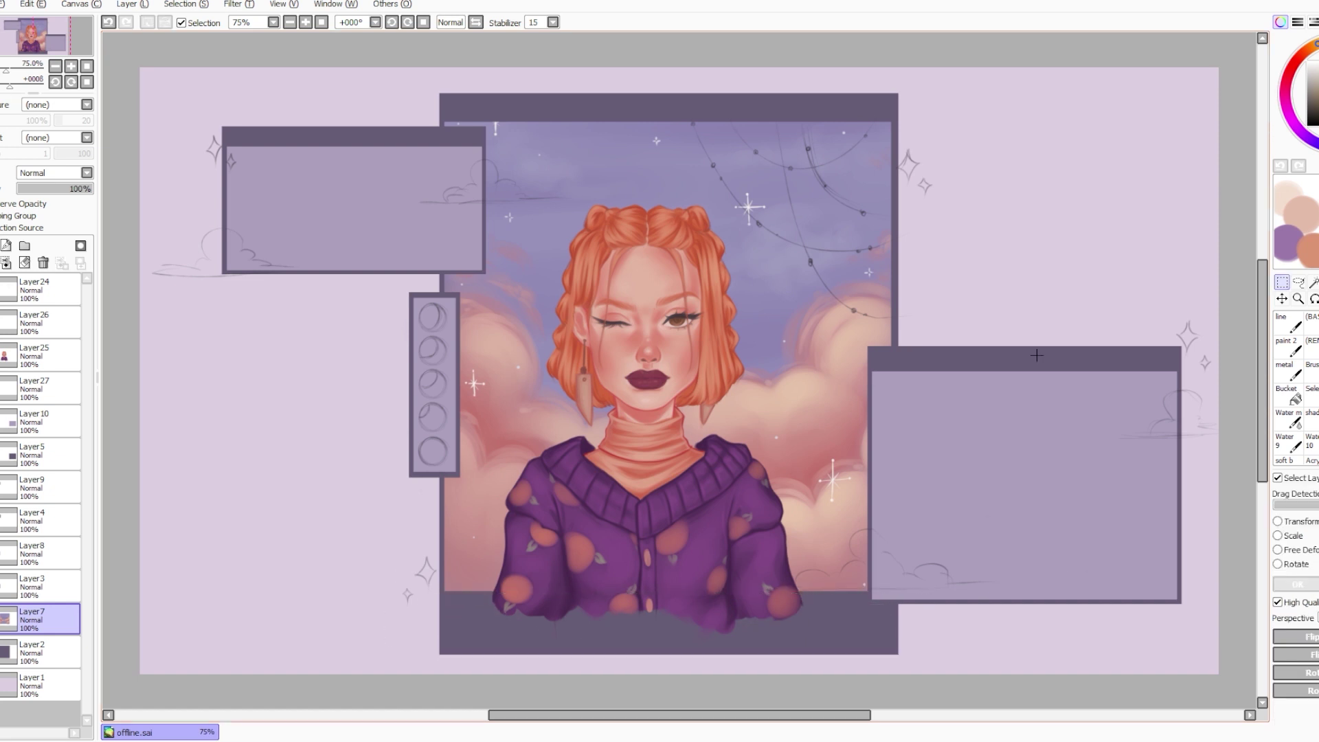
Move the girl on Layer25 slightly up and to the right within the central panel.
key(space)
drag(1037, 356, 1035, 356)
drag(1095, 405, 1093, 405)
drag(964, 499, 963, 499)
drag(1046, 506, 1044, 506)
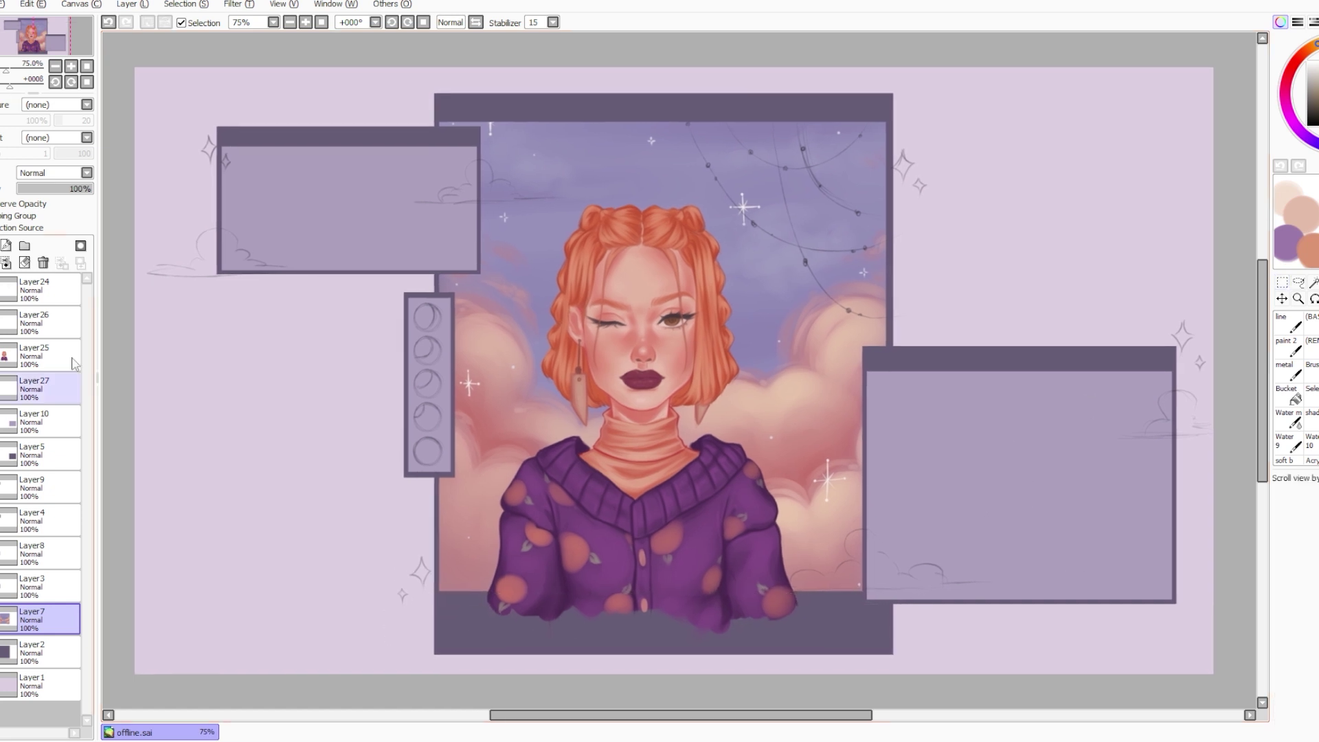
click(75, 365)
drag(761, 499, 775, 484)
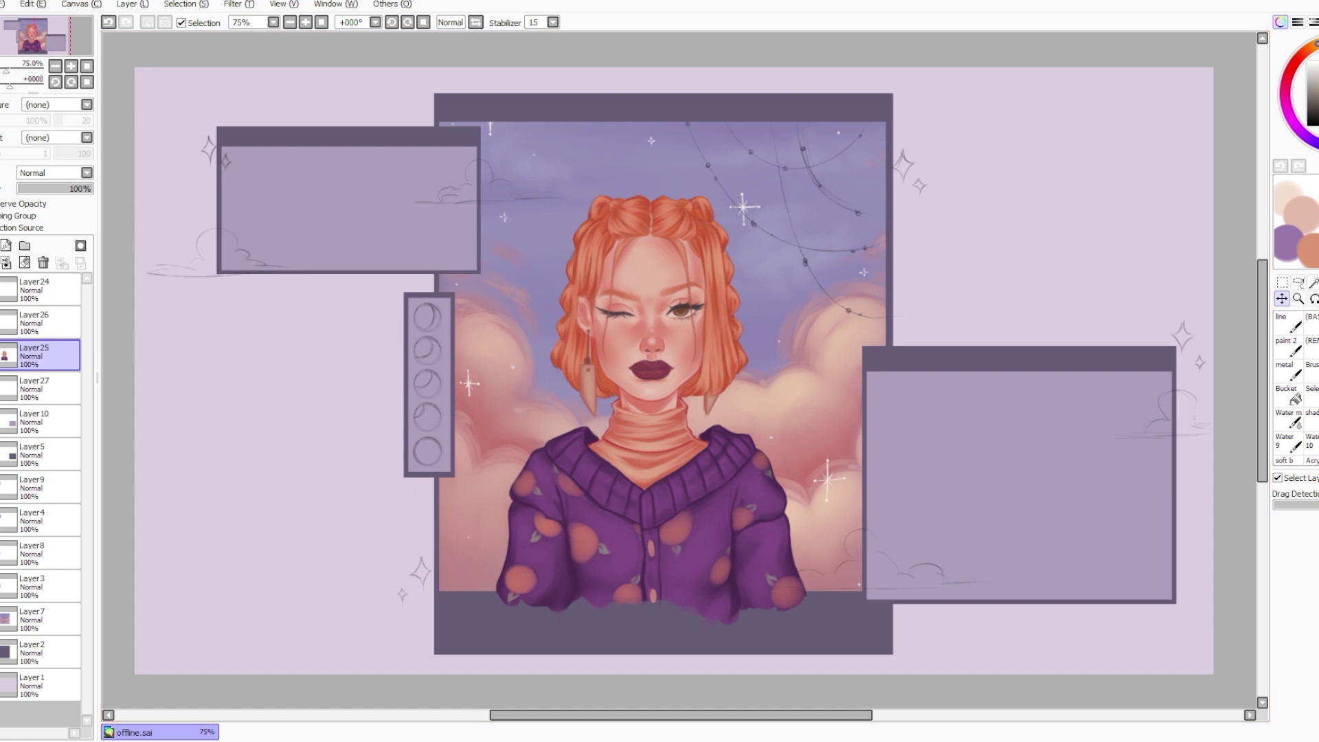
drag(352, 530, 350, 534)
Paint the uppermost circle of the narrow side panel dark purple on a new layer above Layer8.
click(48, 587)
click(48, 556)
click(6, 246)
click(1289, 323)
right_click(407, 296)
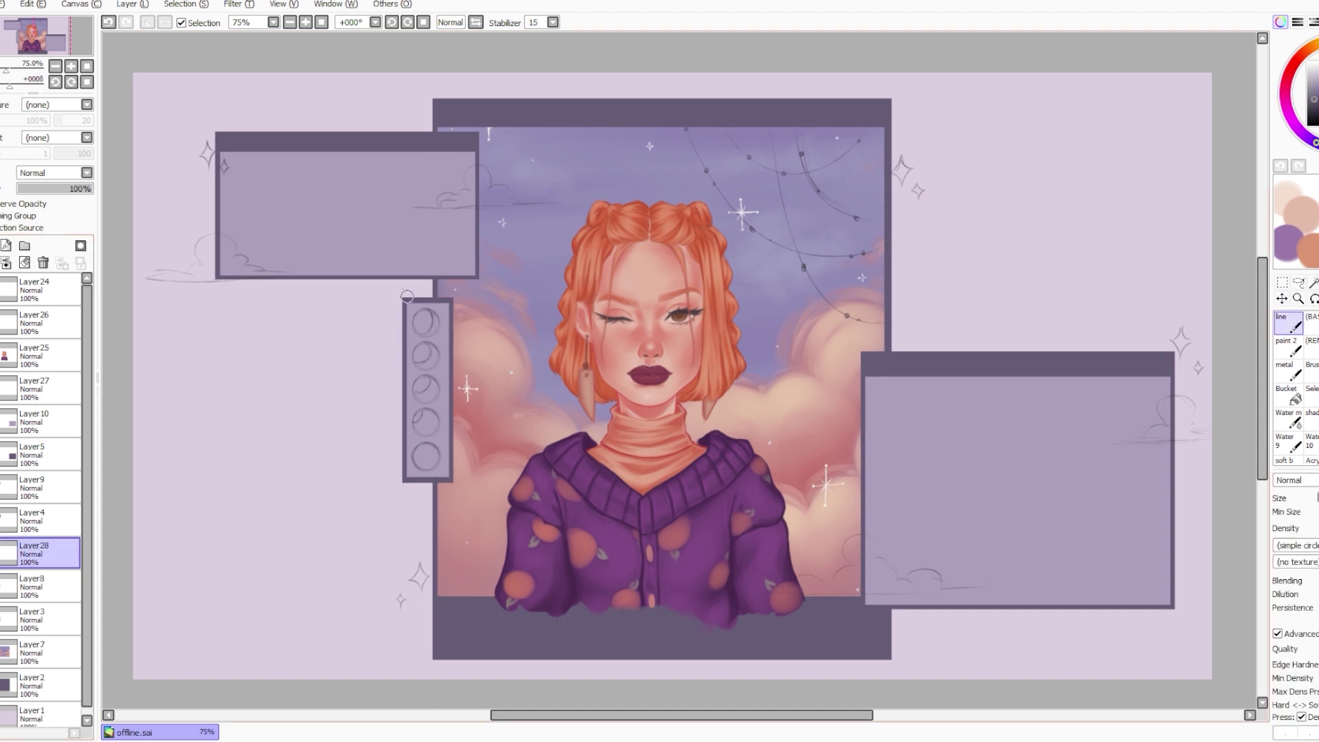
mouse_move(419, 312)
mouse_down()
mouse_move(433, 321)
mouse_move(417, 319)
mouse_up()
Duplicate the dark circle onto the other four circles of the strip and merge the copies into one layer.
click(132, 5)
click(1282, 299)
drag(483, 441, 485, 475)
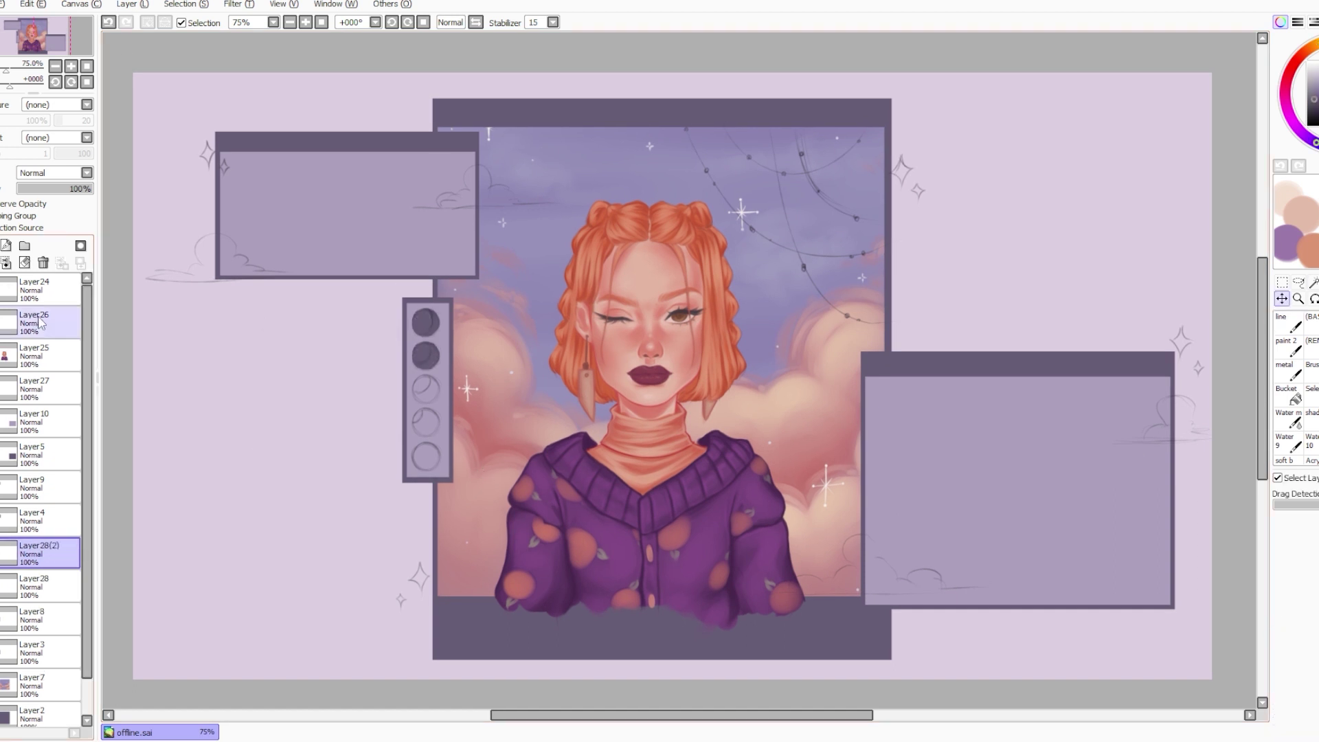
click(6, 263)
click(133, 4)
mouse_move(446, 421)
mouse_down()
mouse_move(448, 485)
mouse_move(435, 496)
mouse_up()
click(133, 4)
click(141, 62)
key(e)
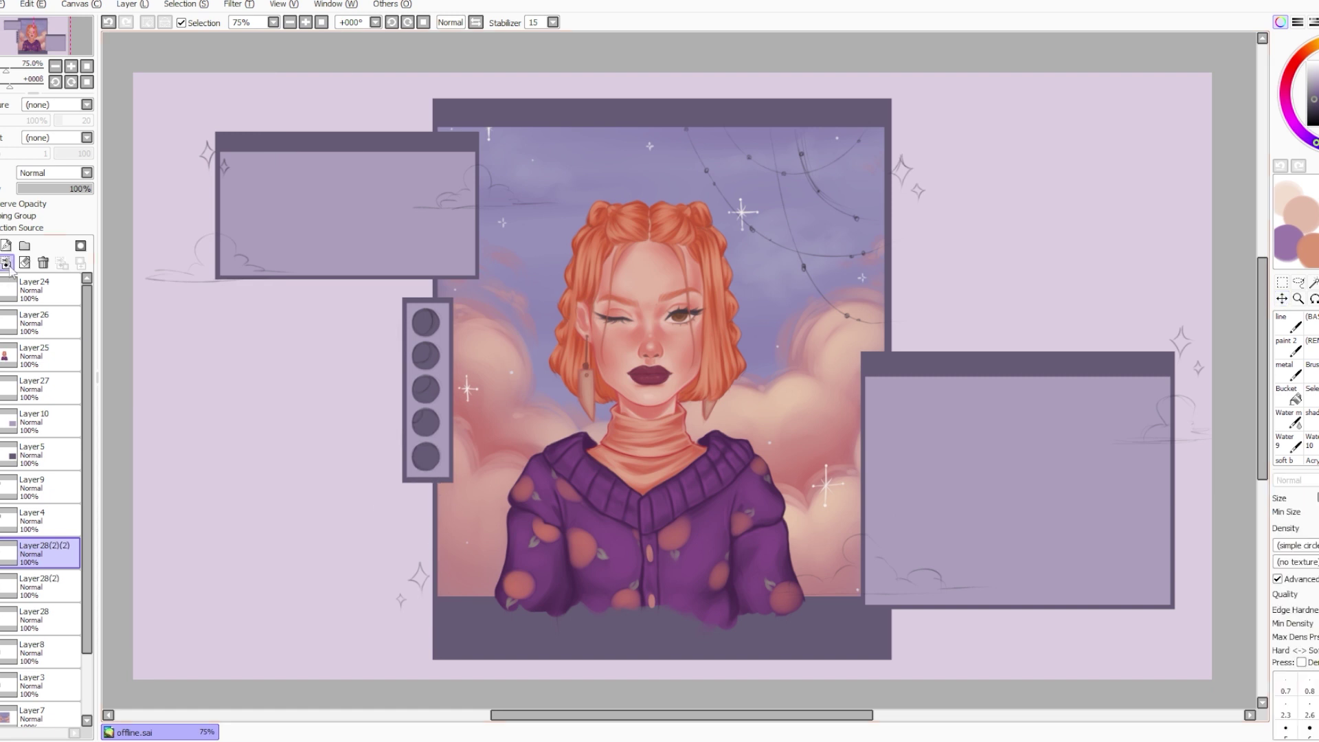
click(6, 263)
click(6, 263)
Paint the lit parts of the lower three moons in cream sampled from the clouds, on a new clipped layer.
click(5, 245)
click(1288, 323)
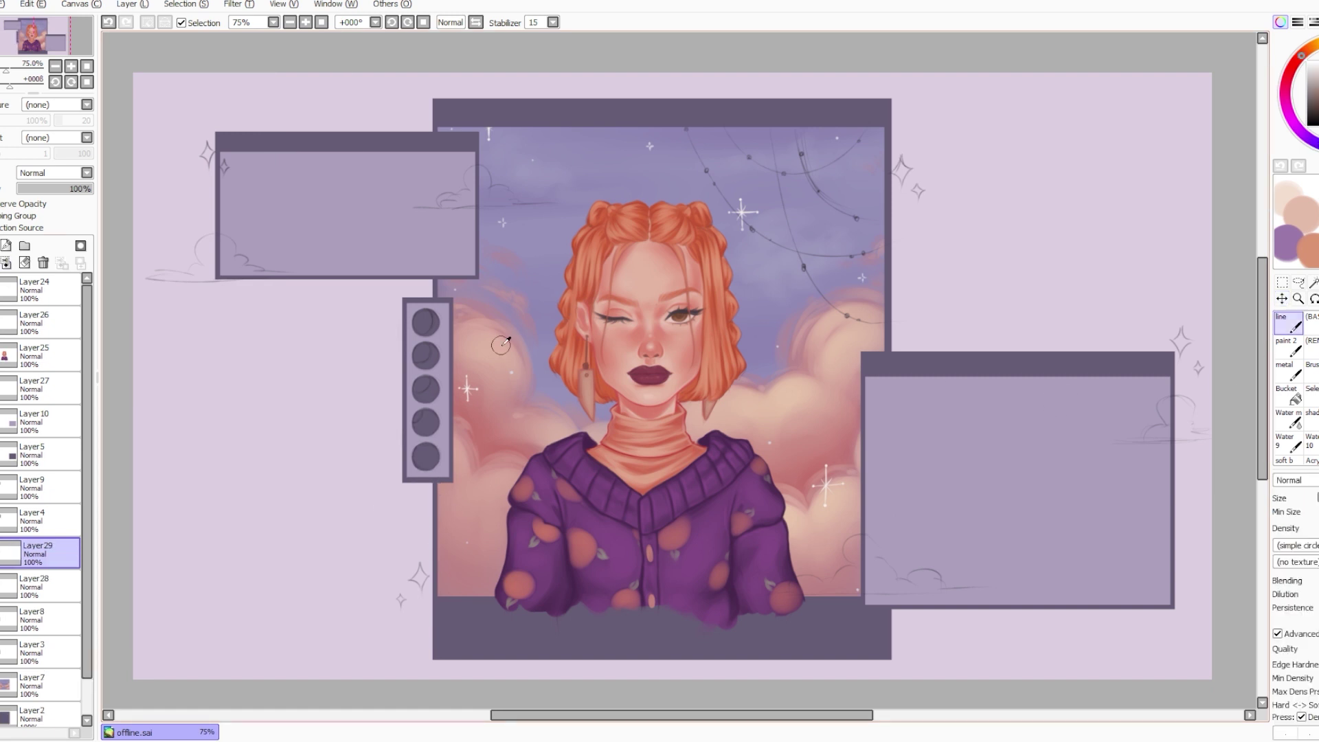
mouse_move(426, 455)
mouse_down()
mouse_move(434, 416)
mouse_move(421, 420)
mouse_move(415, 392)
mouse_move(436, 393)
mouse_up()
key(ctrl+z)
key(ctrl+z)
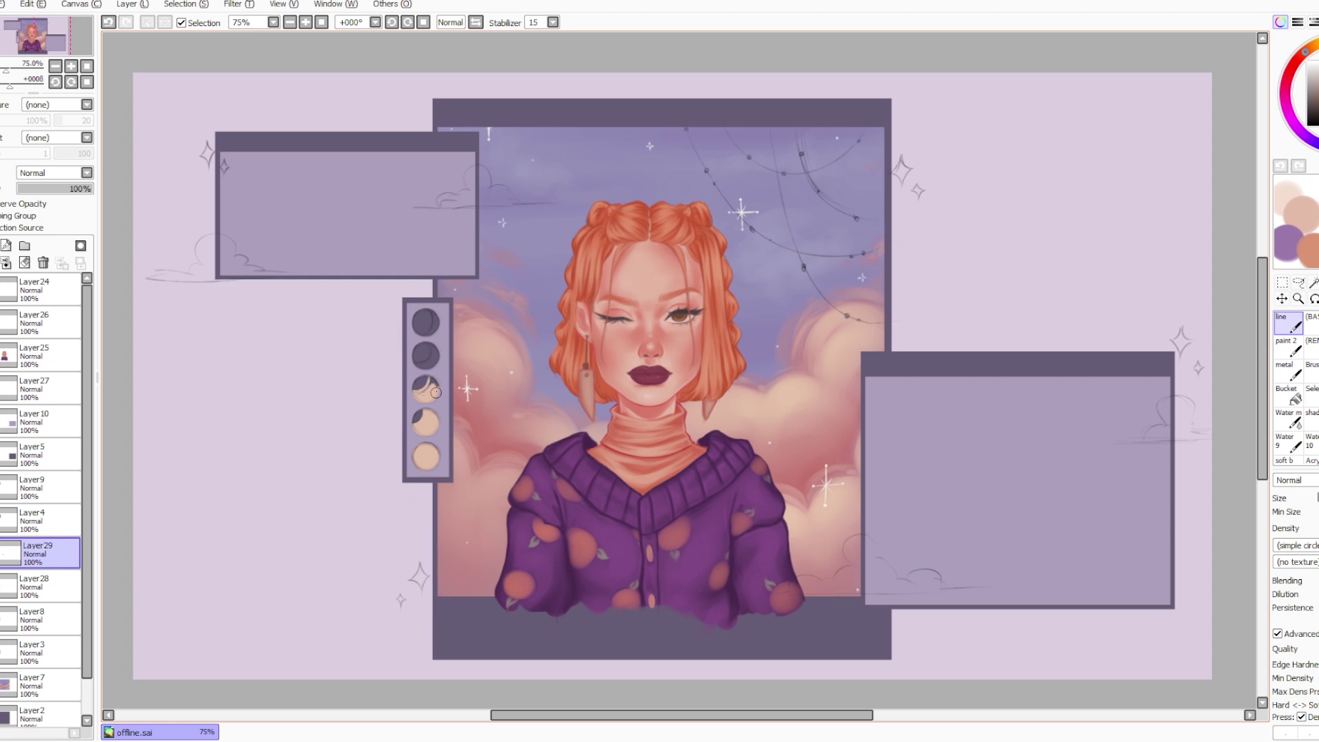
Paint cream crescents on the upper two moons to complete the phase sequence.
mouse_move(423, 342)
mouse_down()
mouse_move(427, 358)
mouse_move(439, 313)
mouse_move(426, 308)
mouse_move(434, 314)
mouse_up()
key(ctrl+z)
key(ctrl+z)
key(ctrl+z)
key(ctrl+z)
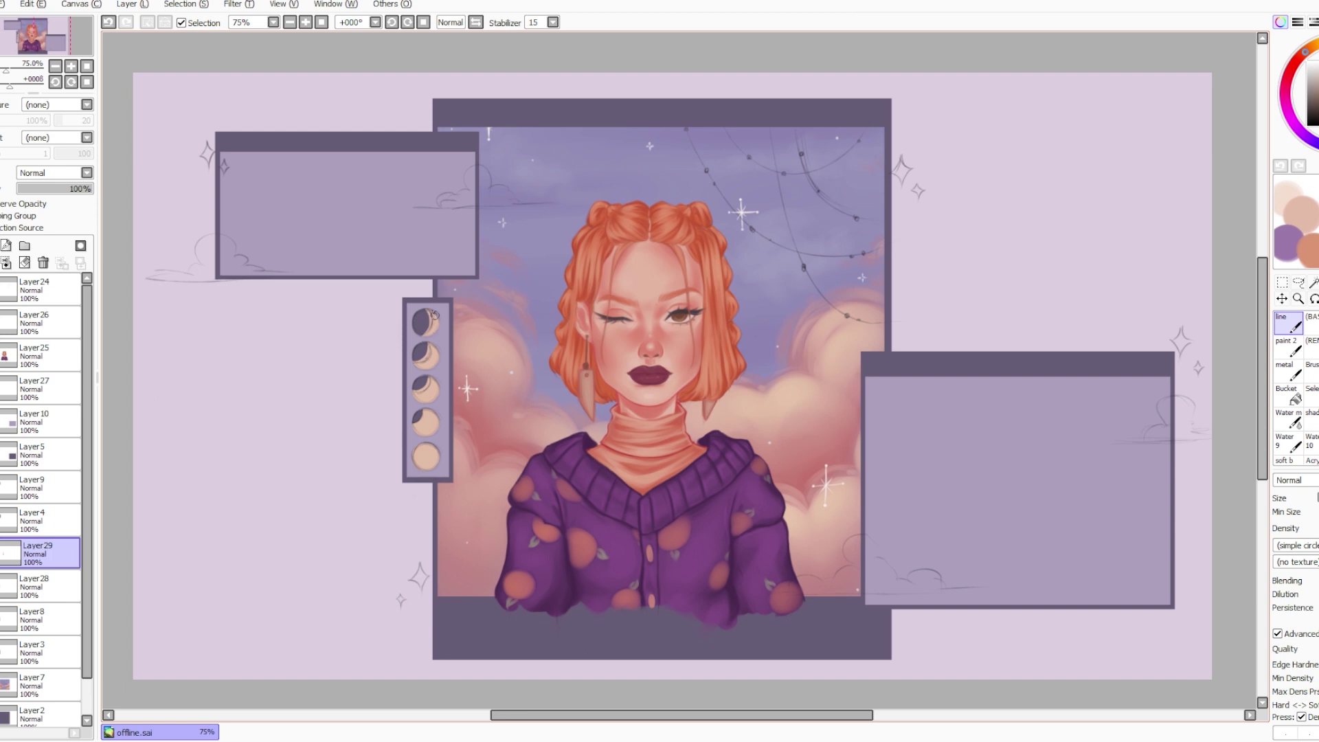
Hide the sketch layer and try reordering and clipping the two moon layers.
click(1, 289)
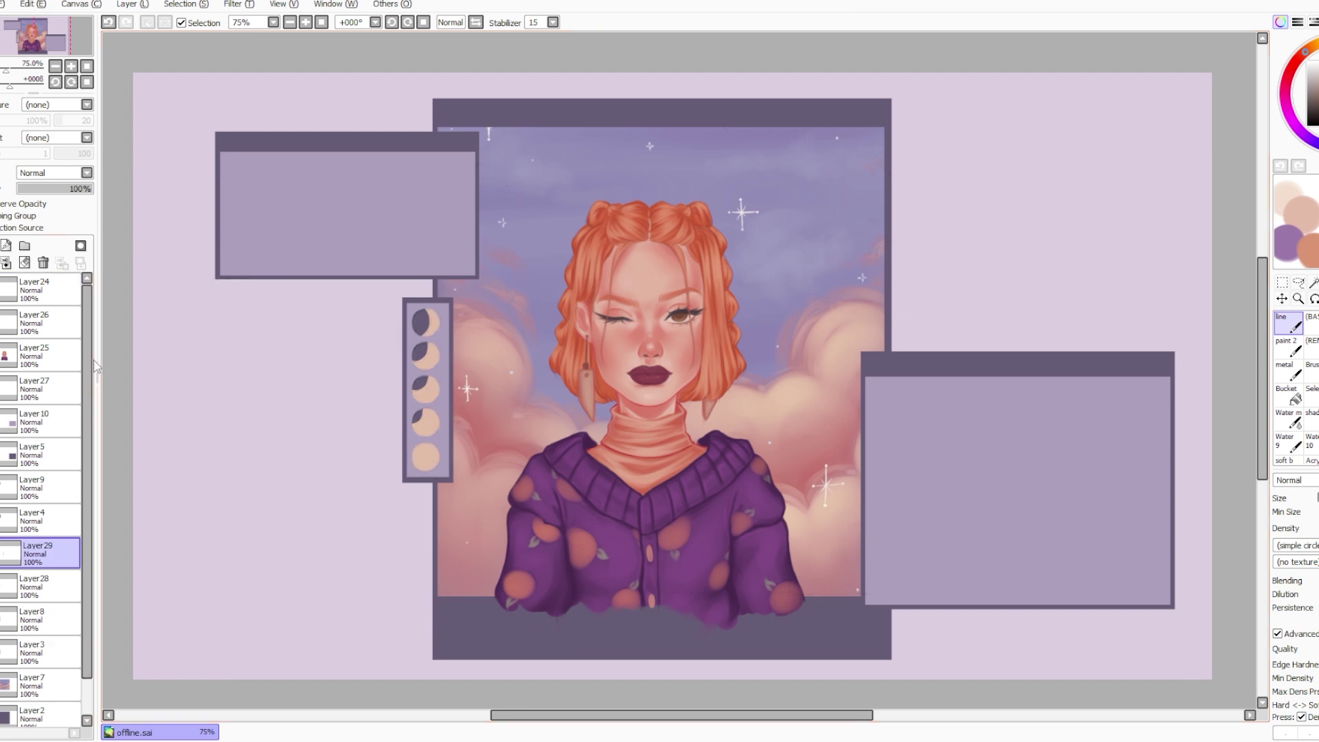
drag(62, 586, 62, 545)
click(55, 587)
click(15, 216)
click(51, 553)
click(15, 215)
key(ctrl+z)
key(ctrl+z)
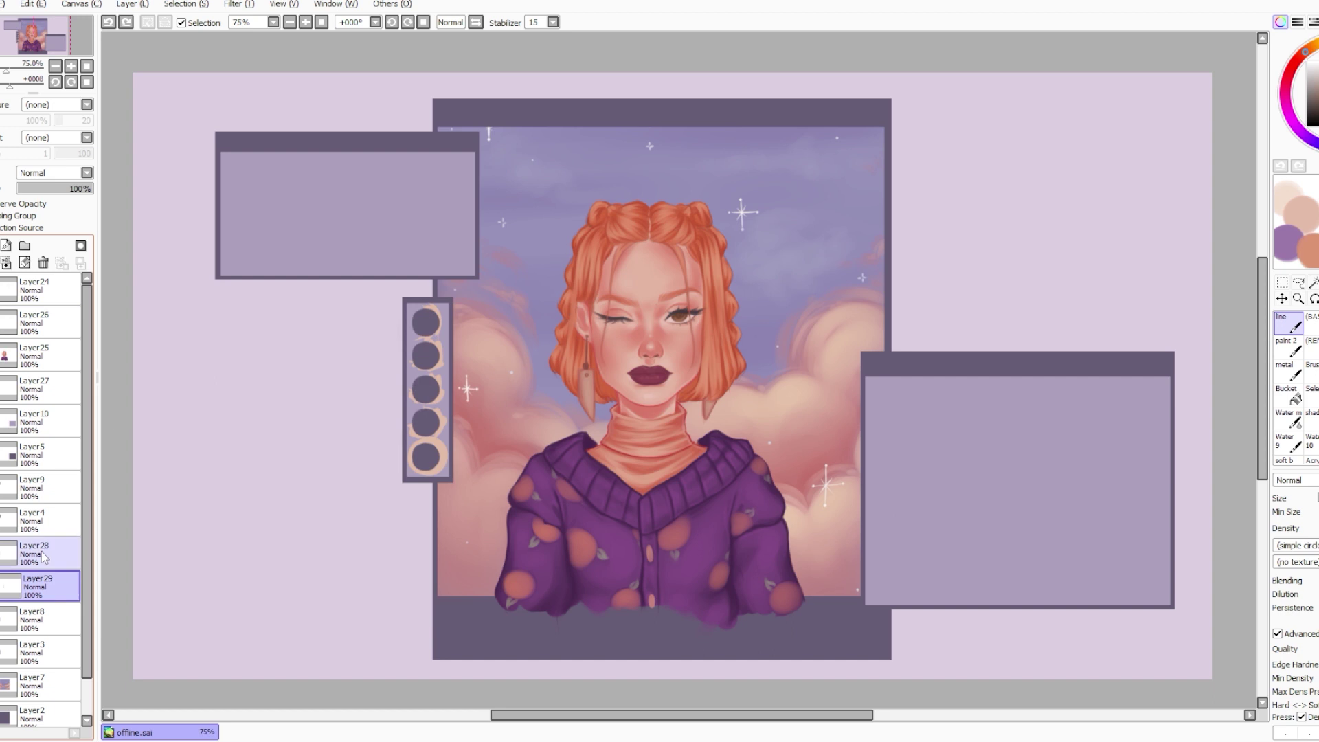
key(ctrl+z)
Rework the moon phases with cream on the left and near-black shadow on the right, merged into one layer.
click(132, 4)
click(158, 96)
click(41, 553)
click(7, 263)
click(41, 586)
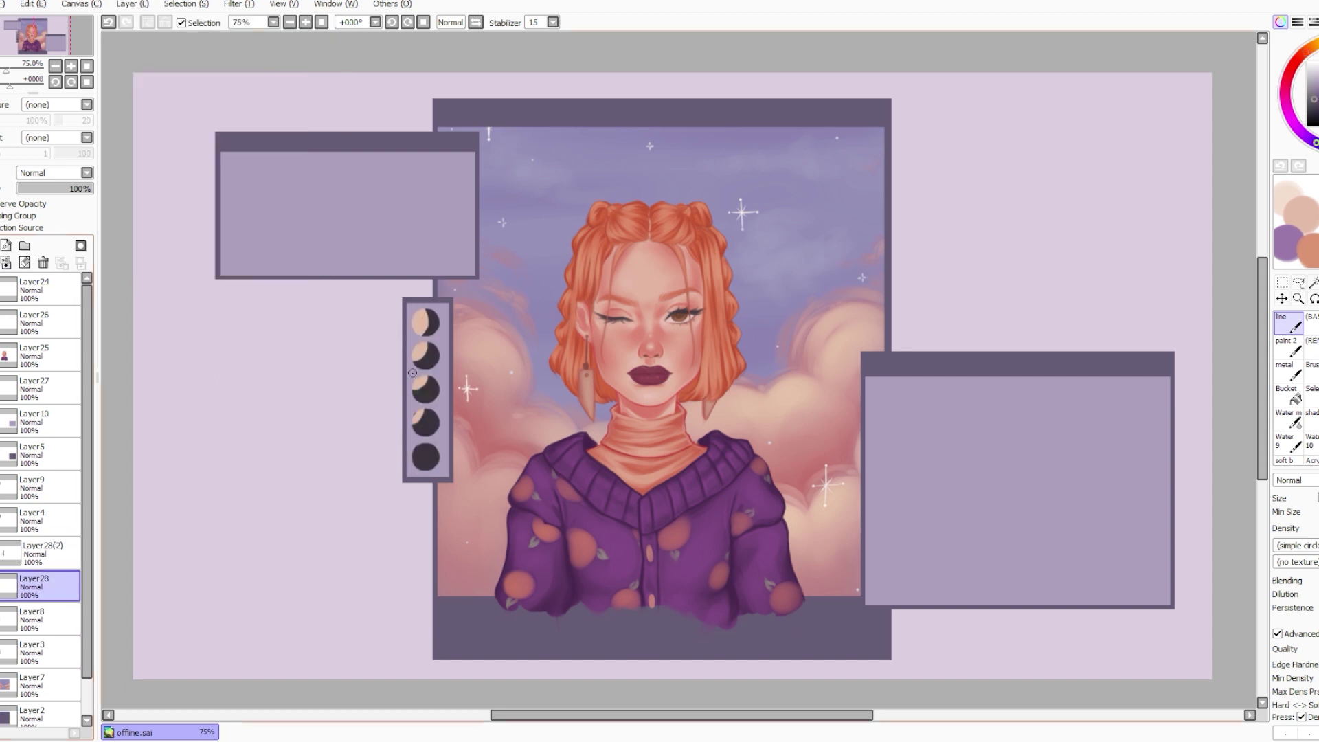
key(ctrl+z)
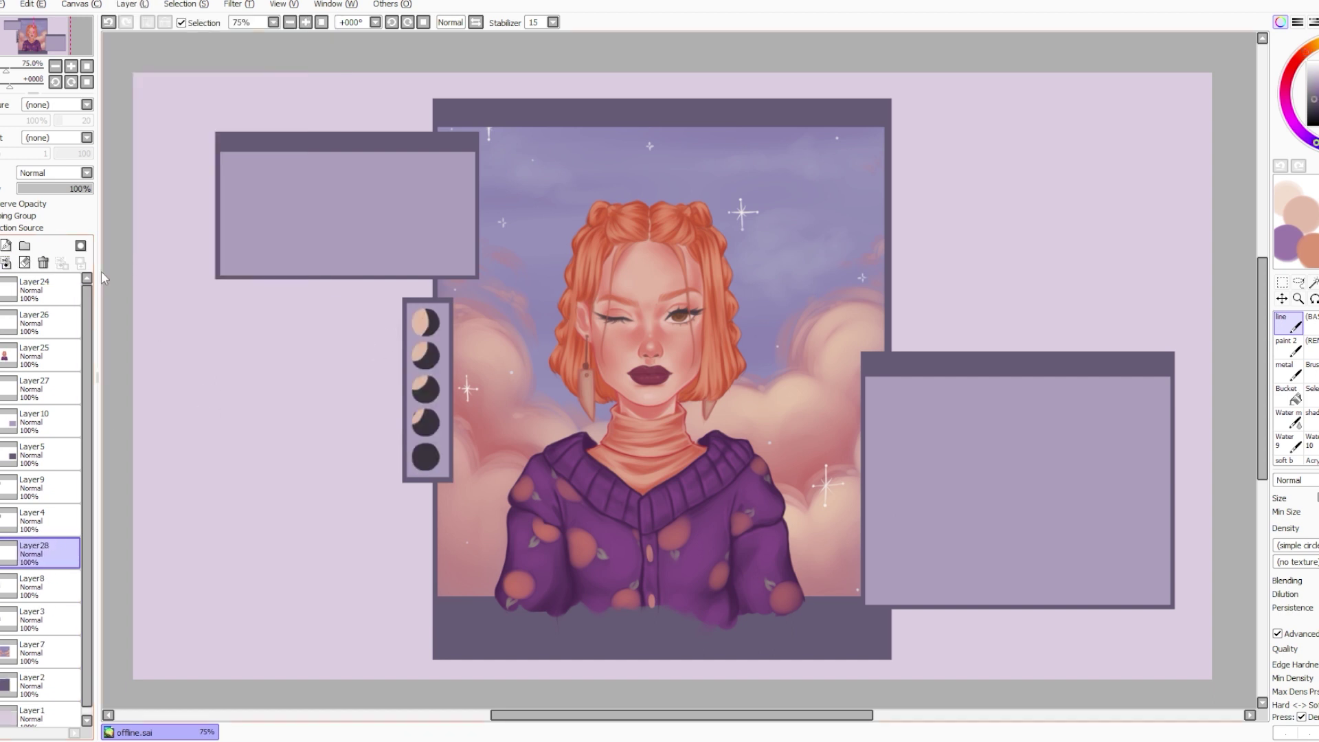
Select the sketch layer, Layer24, and make it visible again.
click(7, 4)
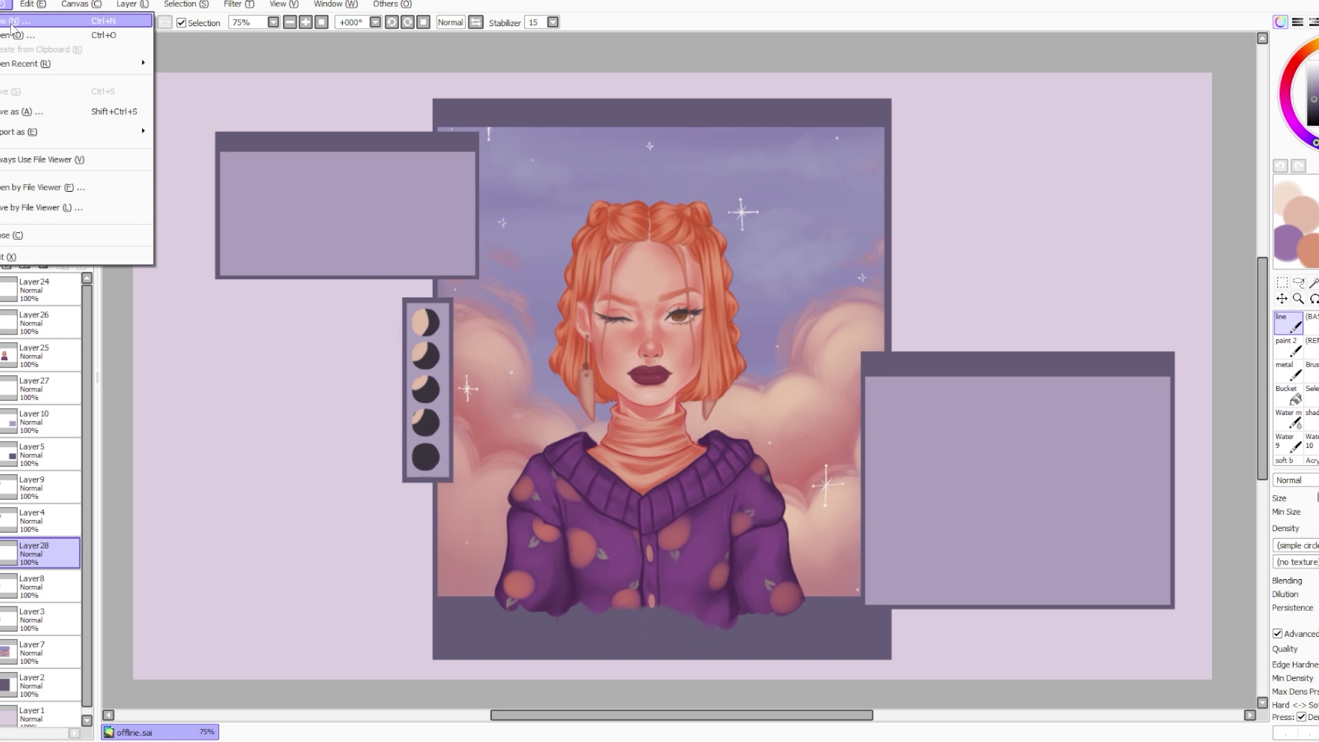
click(6, 4)
click(55, 520)
click(48, 290)
click(0, 290)
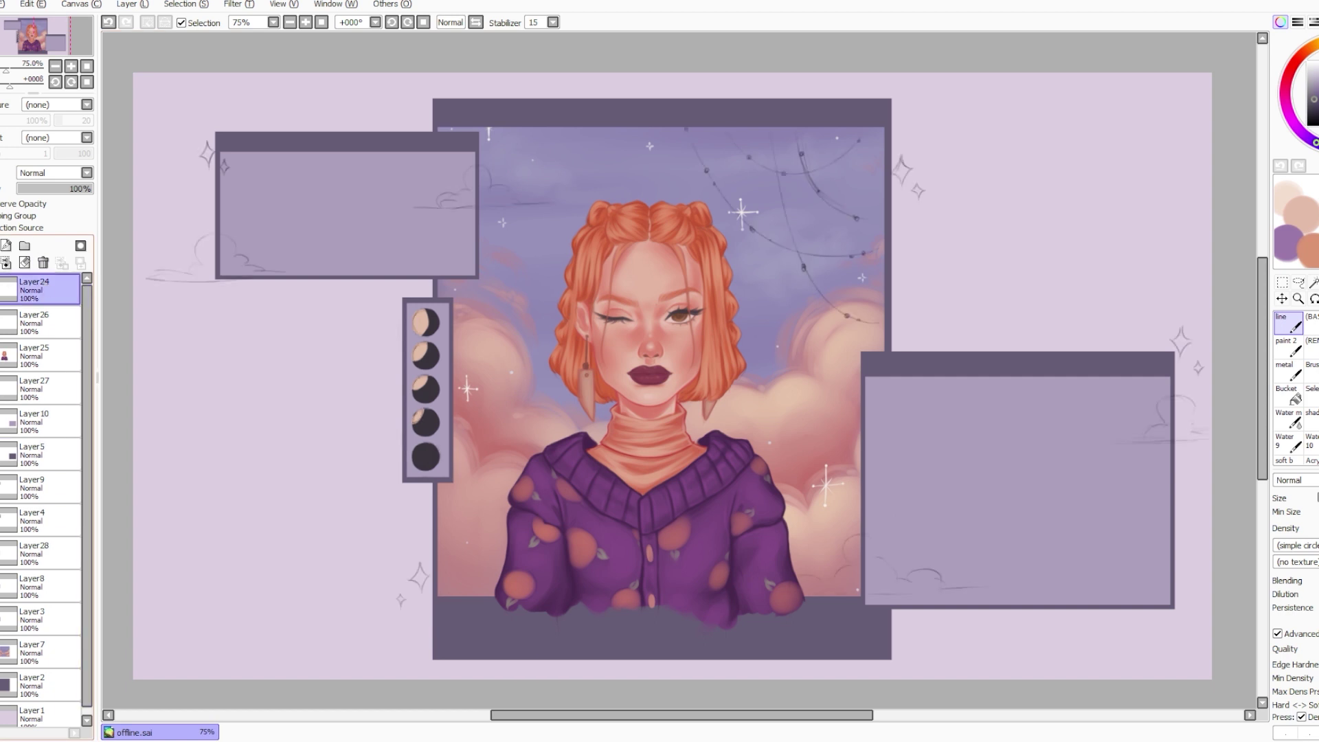
Paint a flat peach cloud over the sketched one at the lower-left corner of the upper-left window, on Layer26.
click(47, 323)
click(6, 5)
click(835, 425)
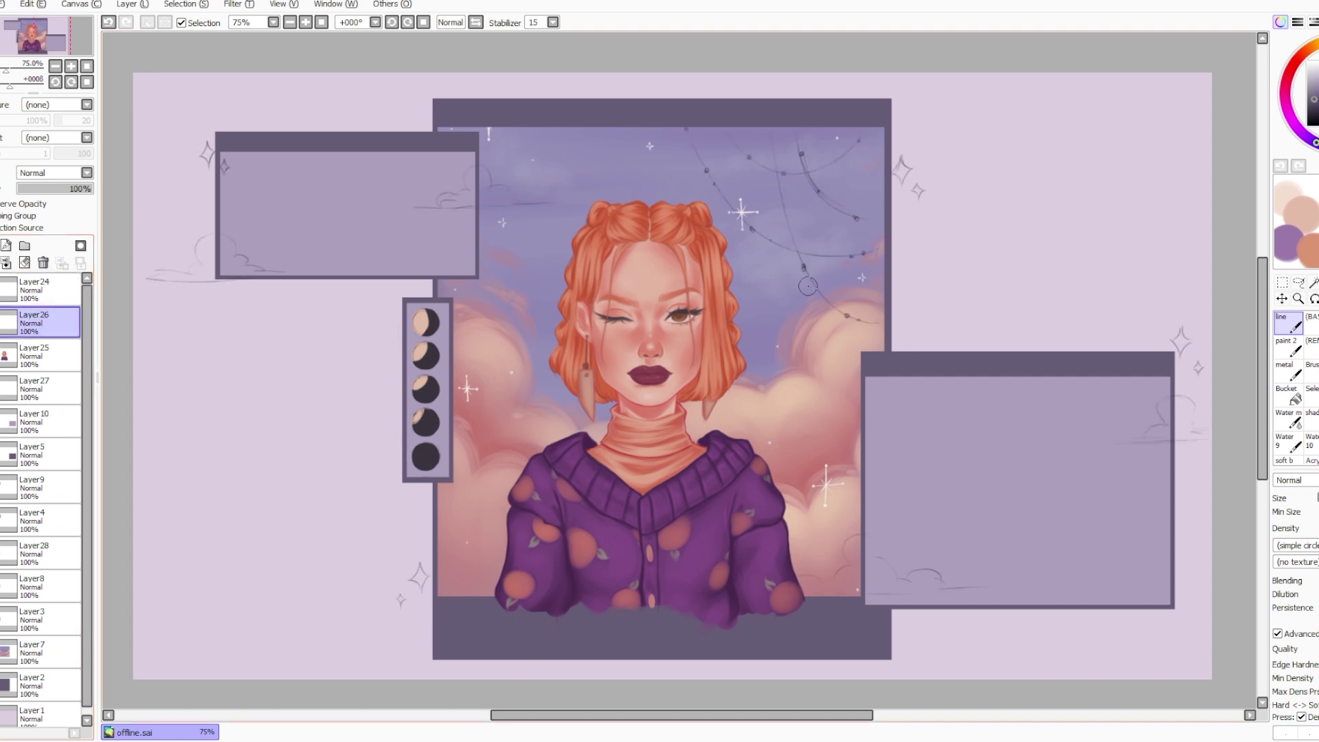
key(ctrl+z)
drag(477, 176, 480, 188)
key(ctrl+z)
mouse_move(208, 249)
mouse_down()
mouse_move(247, 266)
mouse_move(166, 279)
mouse_move(308, 274)
mouse_move(252, 271)
mouse_up()
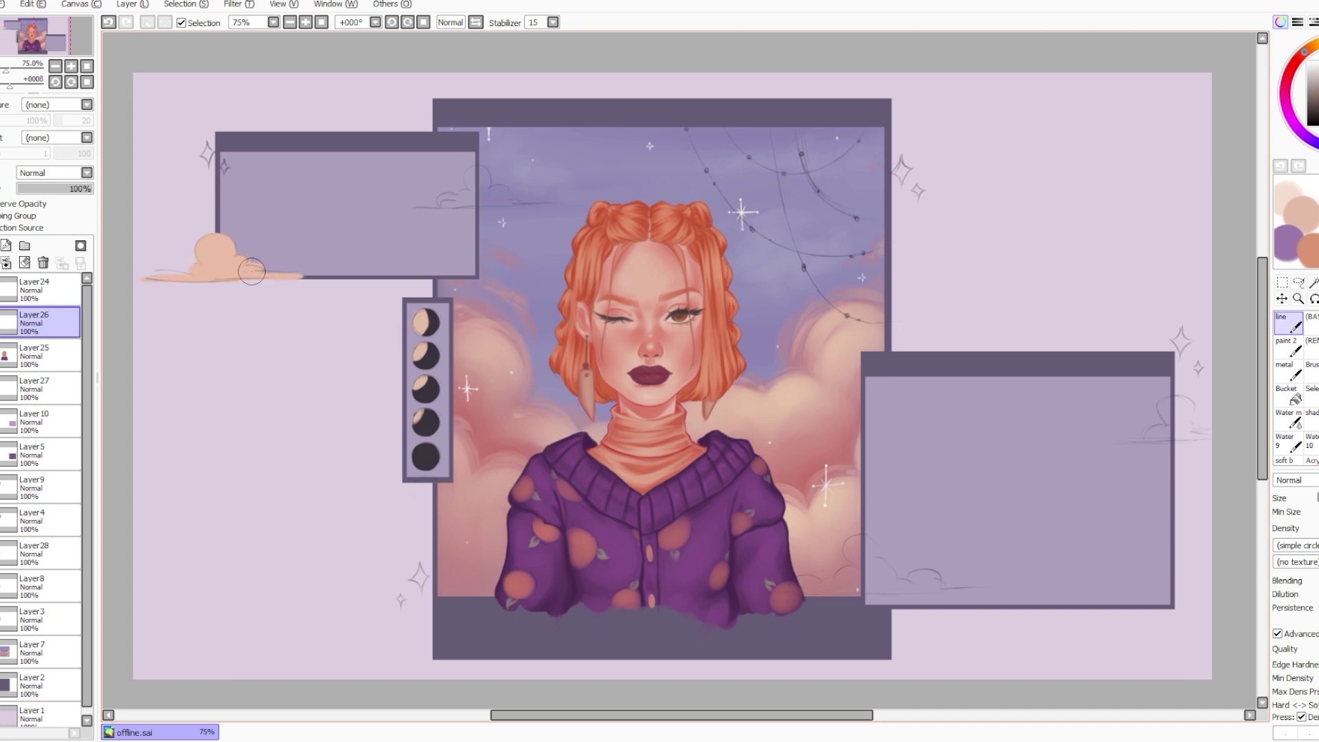
key(ctrl+z)
key(ctrl+y)
Paint matching peach clouds over the upper-left window's right edge and over the lower-right window's right edge and bottom-left corner.
drag(440, 206, 552, 205)
mouse_move(441, 204)
mouse_down()
mouse_move(490, 184)
mouse_move(477, 201)
mouse_move(519, 203)
mouse_up()
key(ctrl+z)
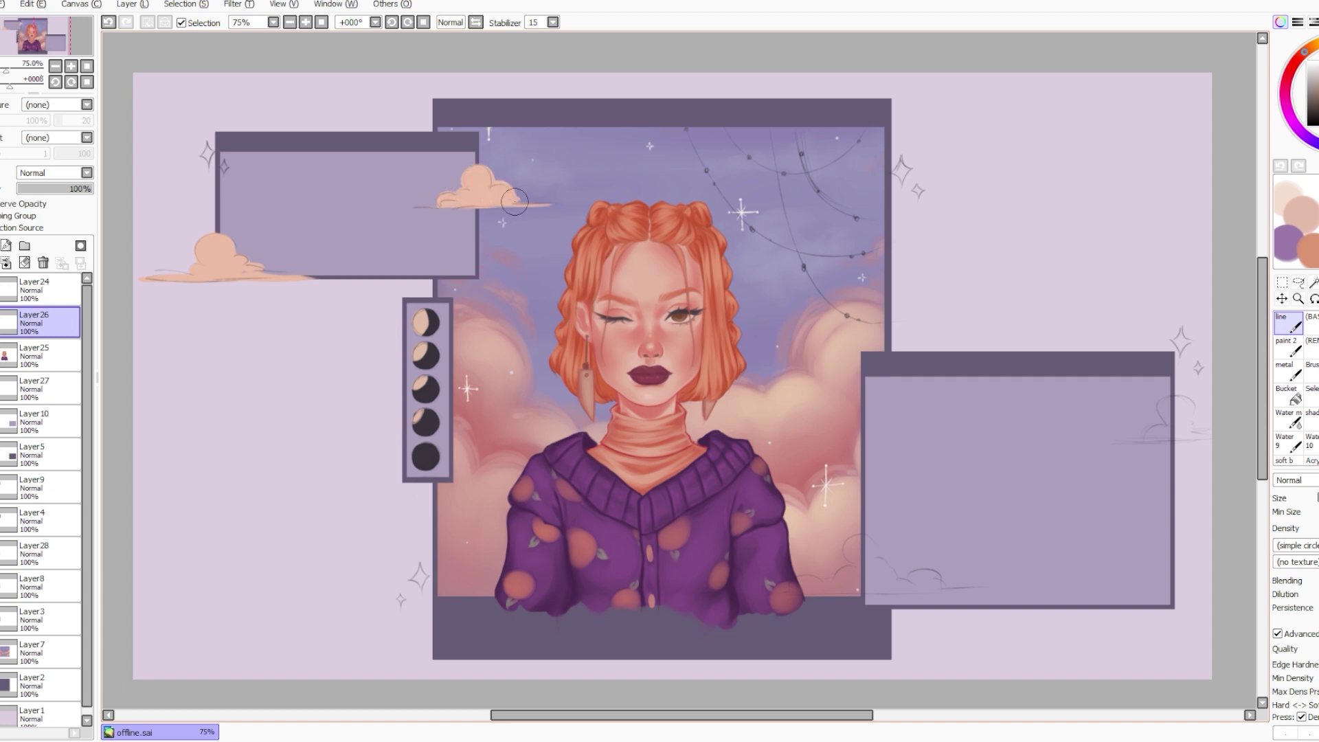
drag(426, 206, 416, 207)
key(ctrl+z)
mouse_move(1183, 404)
mouse_down()
mouse_move(1138, 442)
mouse_move(1195, 431)
mouse_move(1142, 446)
mouse_up()
mouse_move(880, 538)
mouse_down()
mouse_move(850, 545)
mouse_move(867, 565)
mouse_move(818, 591)
mouse_move(927, 577)
mouse_move(921, 588)
mouse_move(766, 596)
mouse_up()
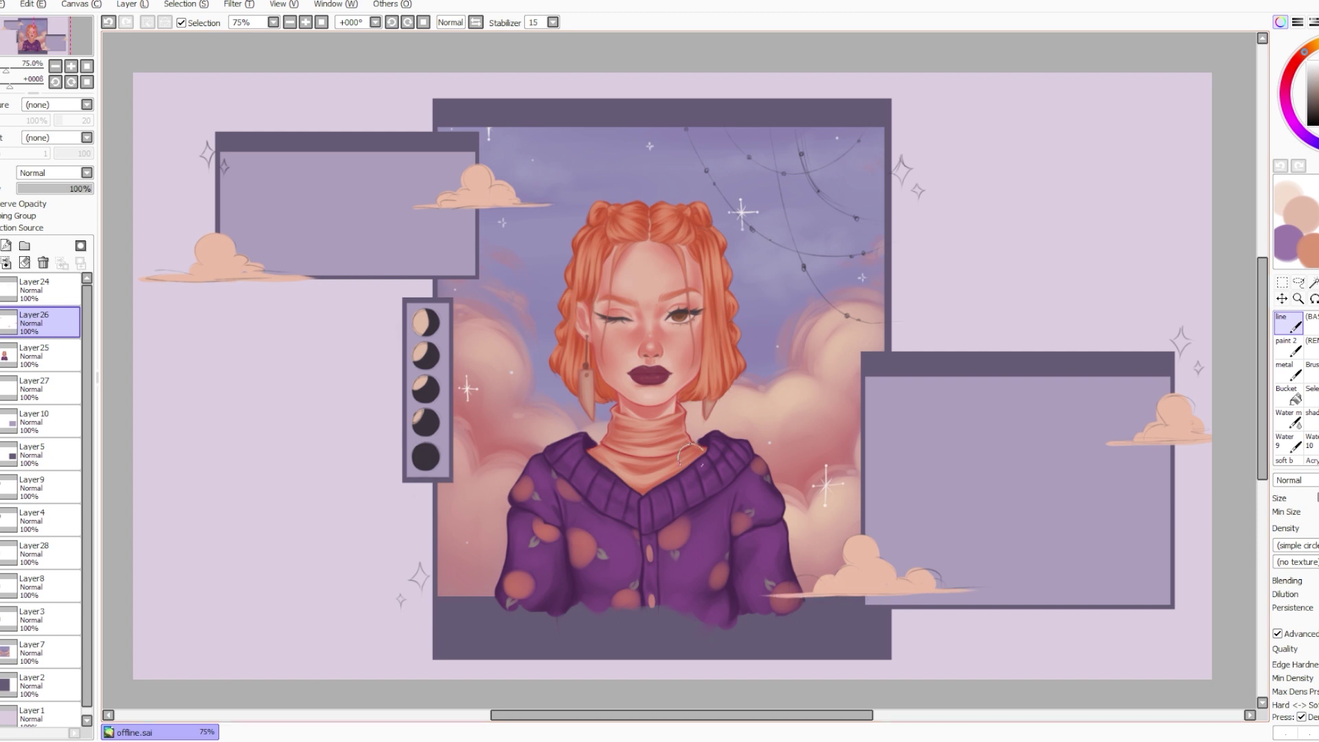
Paint pink four-point sparkles over the sketched ones around the windows on a new layer and clear the sketch lines.
key(ctrl+shift+n)
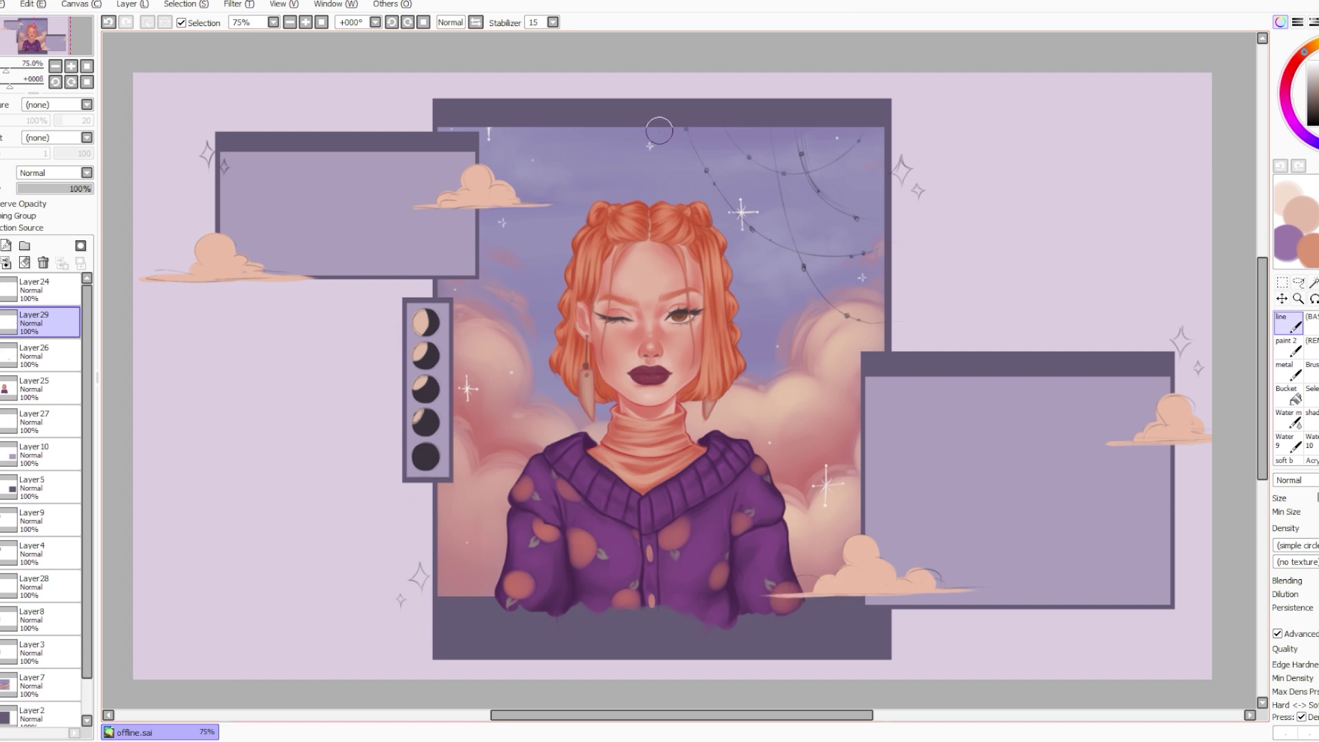
click(205, 154)
drag(207, 142, 206, 147)
drag(413, 582, 421, 580)
click(7, 245)
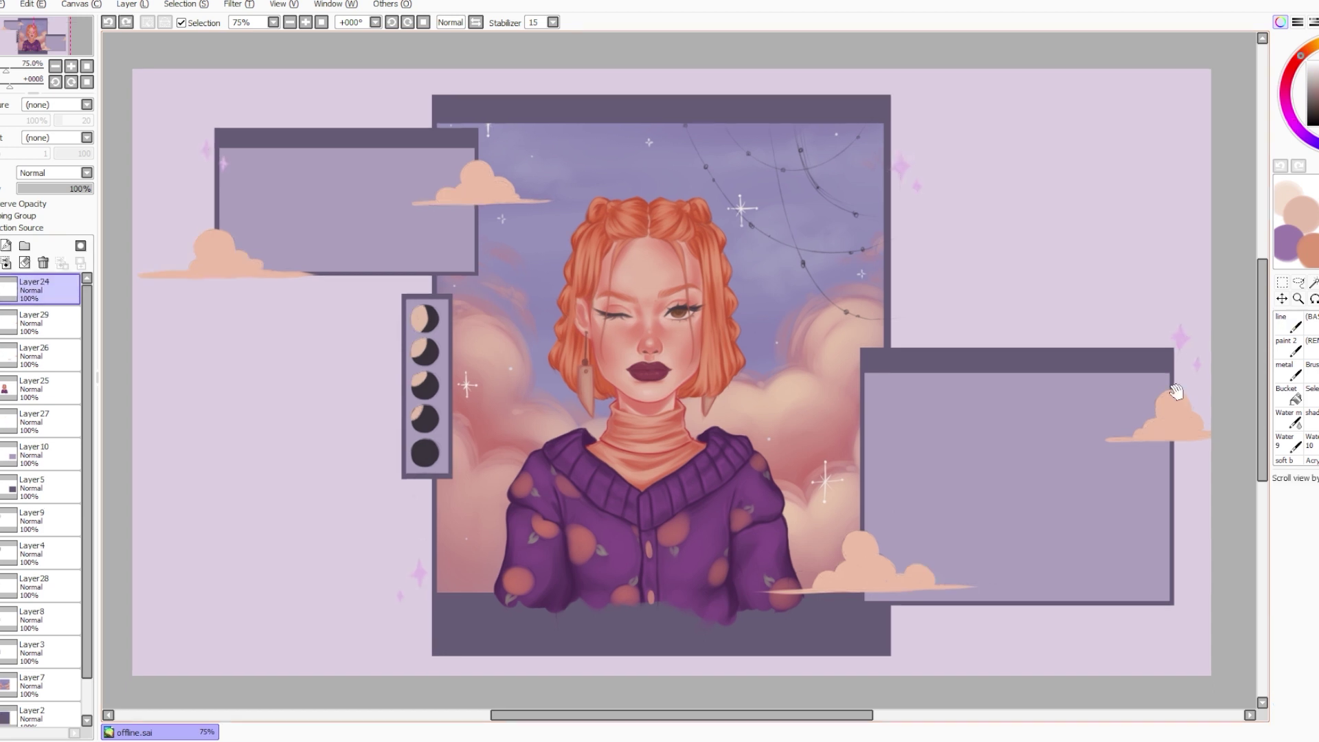
Delete Layer27 from the layer stack.
key(ctrl+z)
drag(89, 551, 103, 550)
click(43, 421)
click(43, 263)
Lasso the peach cloud at the lower-right window's bottom-left corner on Layer26 and shift it slightly down.
click(42, 355)
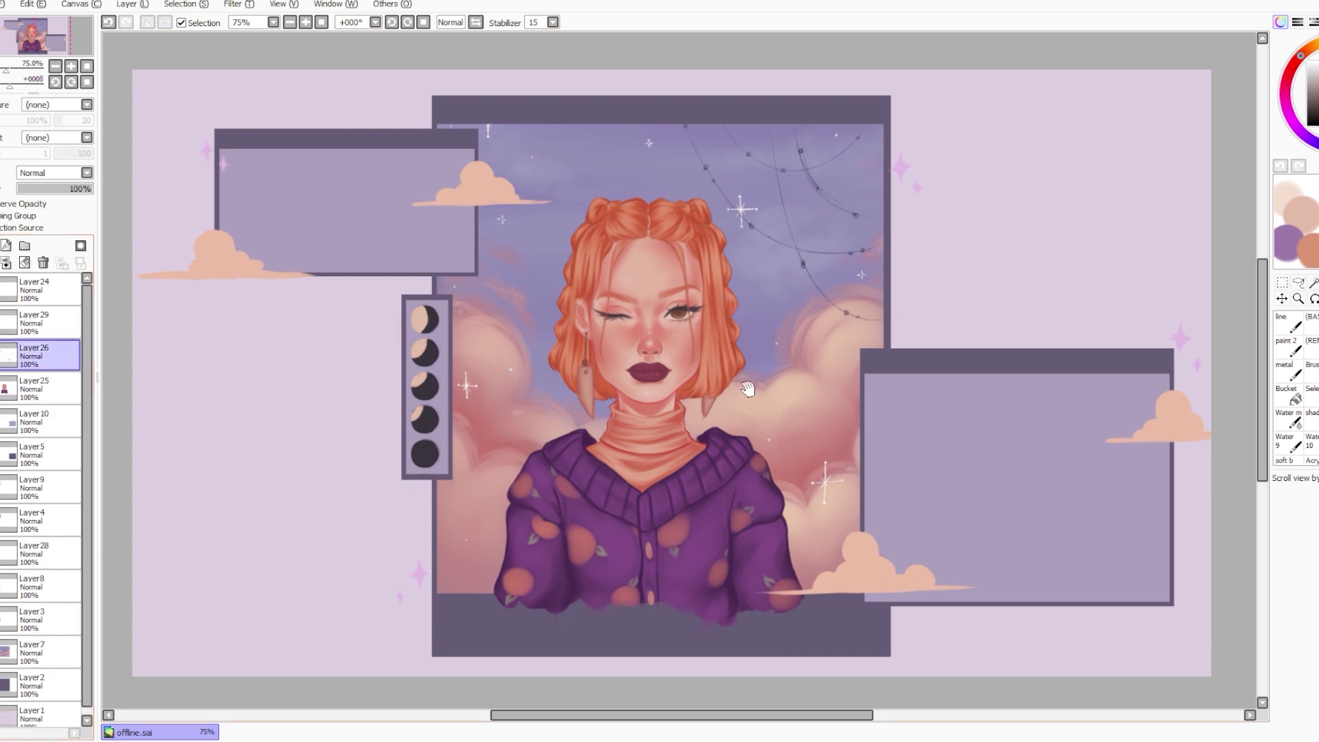
drag(726, 521, 1010, 639)
key(ctrl+t)
key(Return)
drag(950, 549, 951, 553)
key(ctrl+t)
key(Return)
key(ctrl+d)
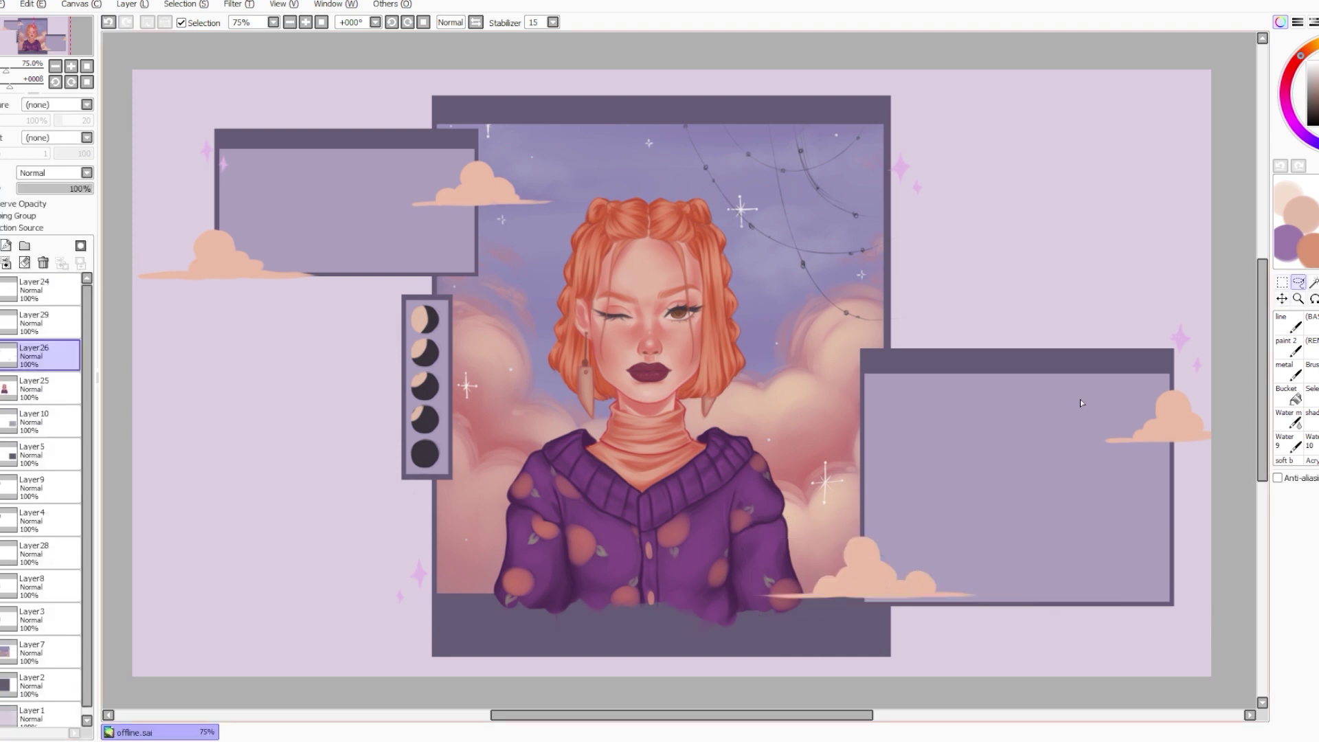
Erase the cardigan's ragged lower edge on Layer25 so it ends straight at the central window's bottom bar.
click(1289, 323)
click(43, 389)
click(1282, 283)
drag(374, 574, 593, 633)
drag(415, 665, 1016, 594)
click(1289, 323)
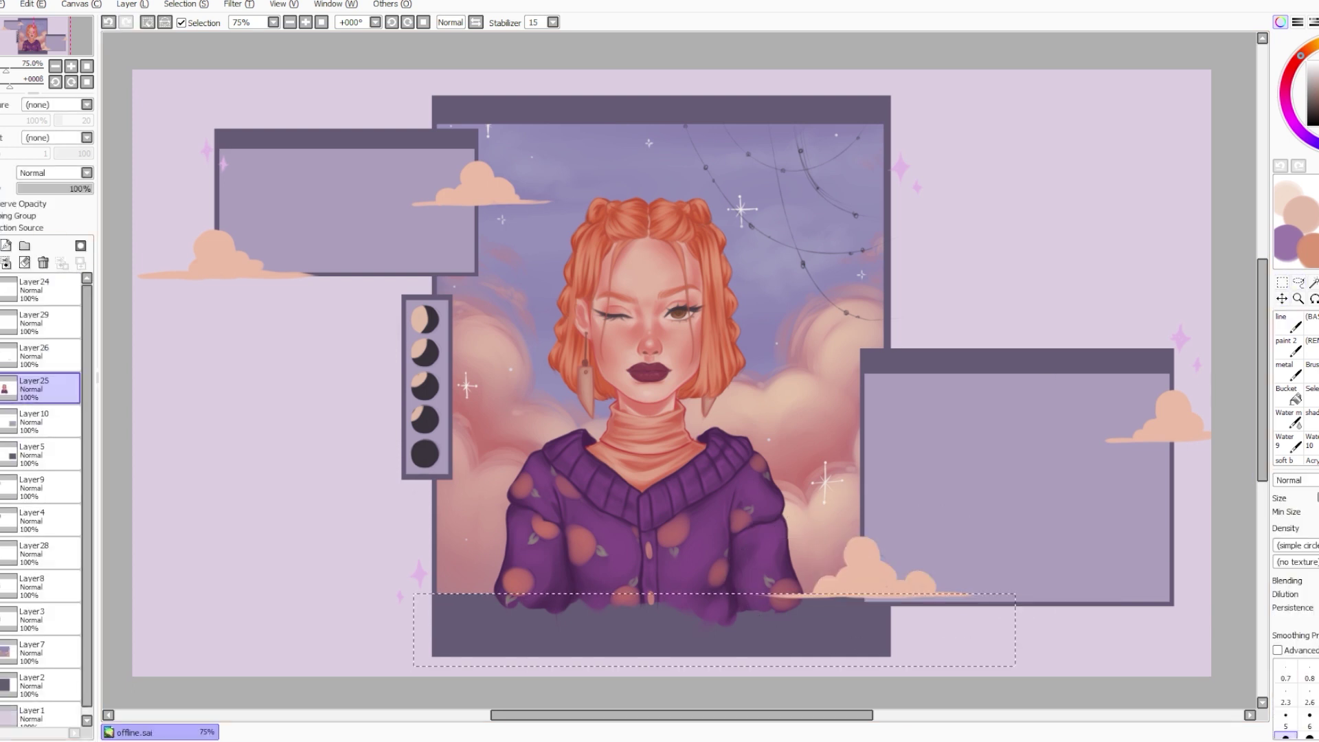
key(e)
drag(481, 605, 790, 608)
key(ctrl+d)
click(1299, 283)
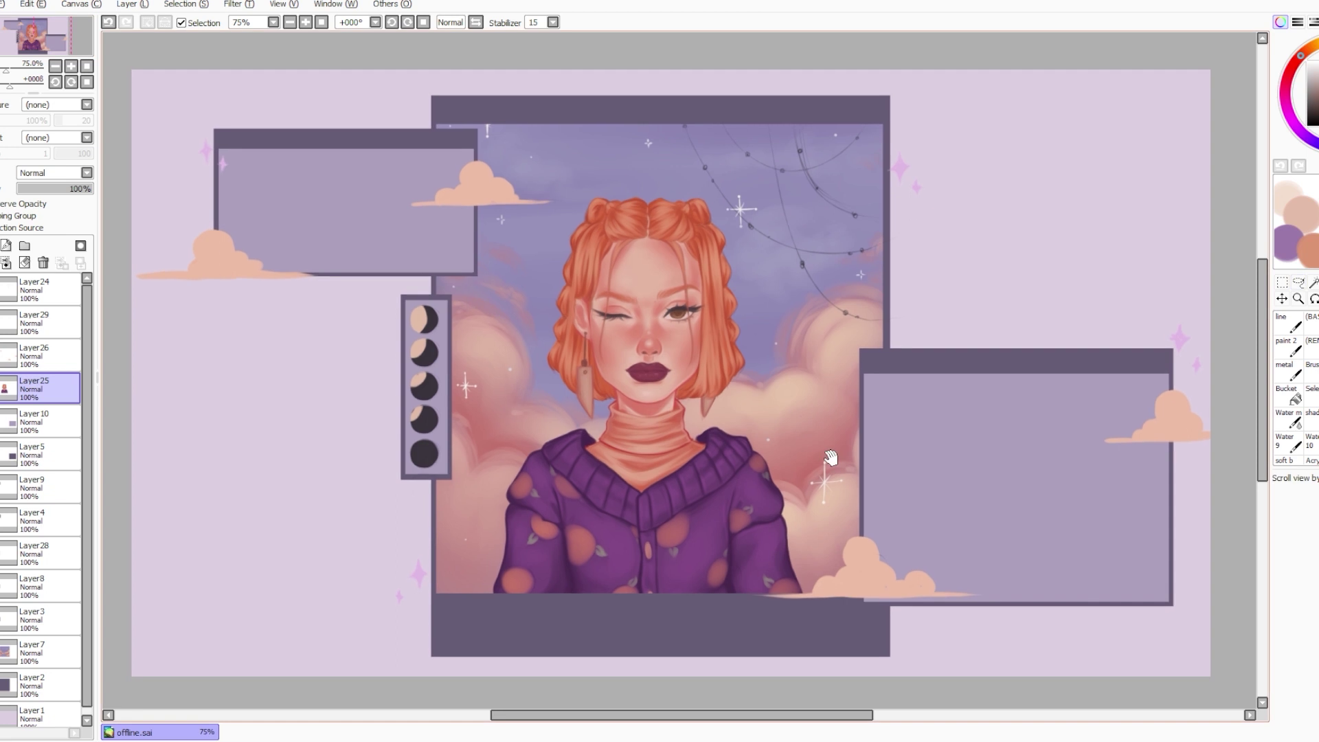
Draw white close crosses at the right end of the title bars of all three windows.
key(space)
drag(723, 547, 723, 544)
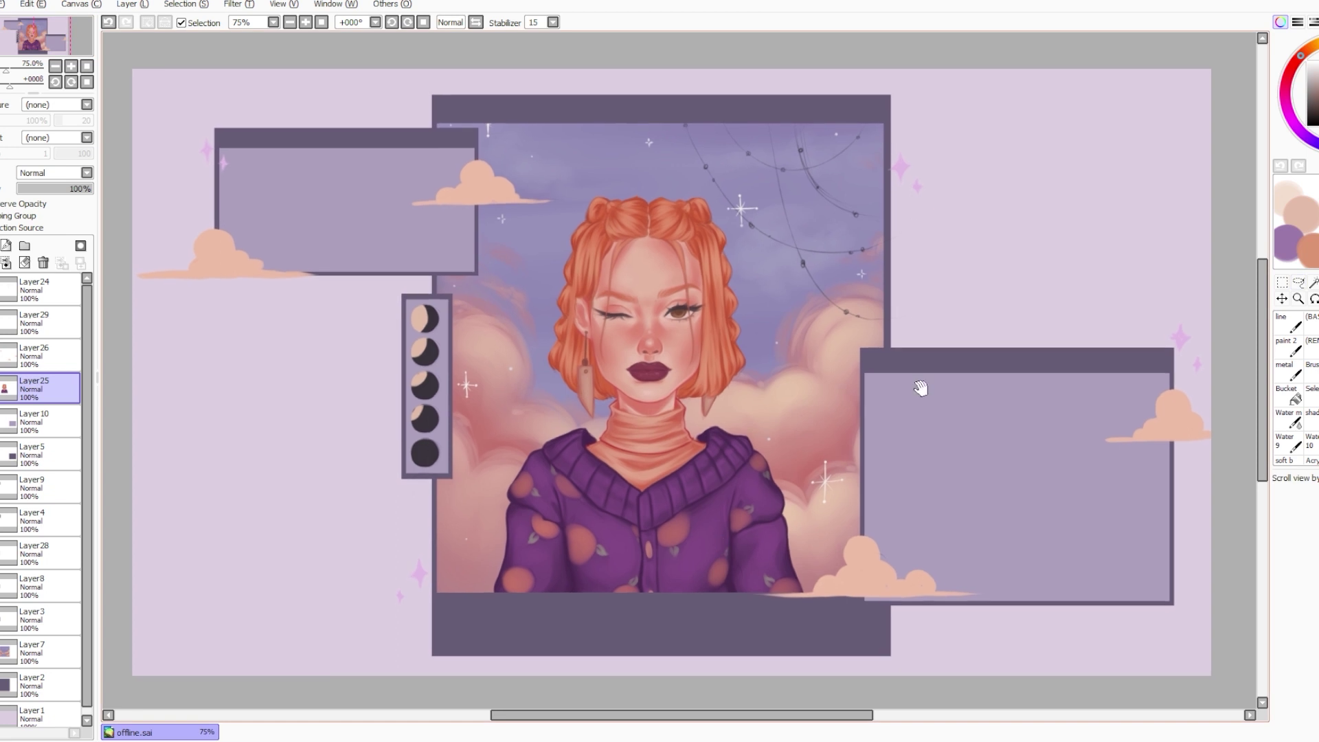
scroll(89, 419, down, 1)
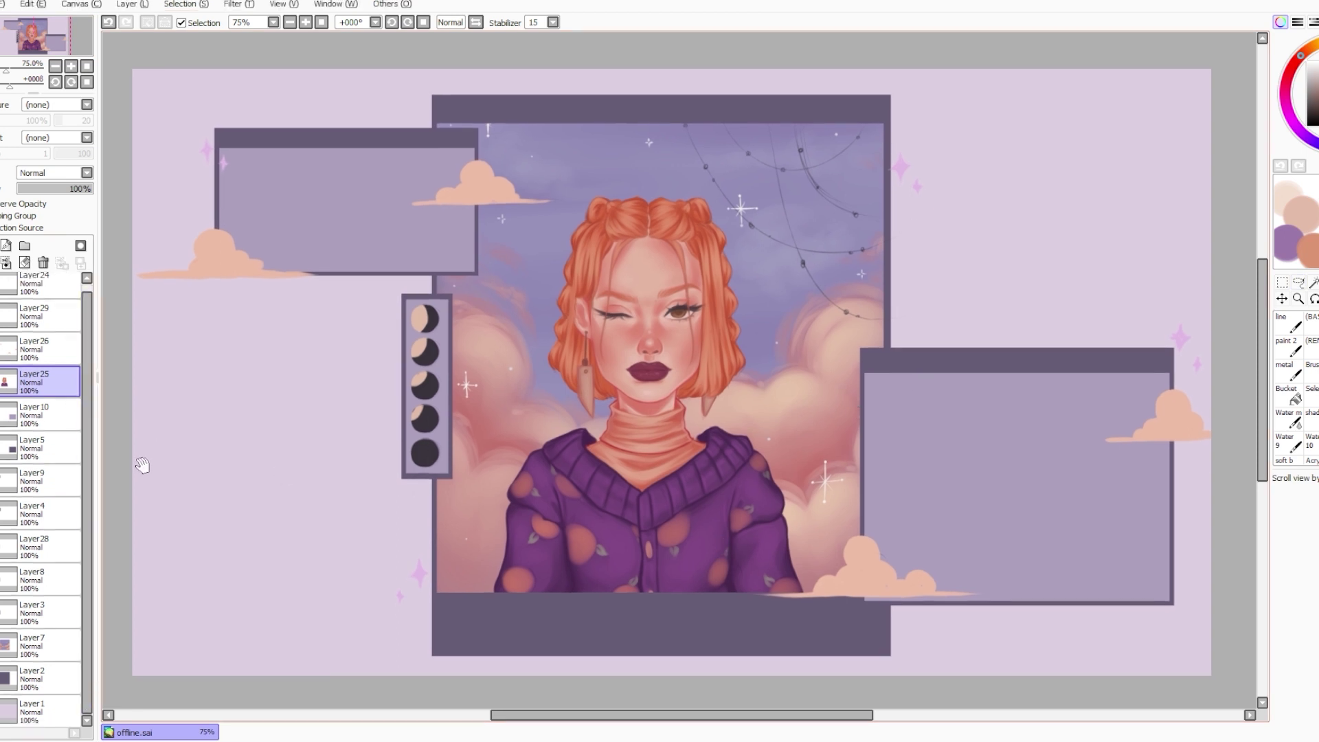
key(n)
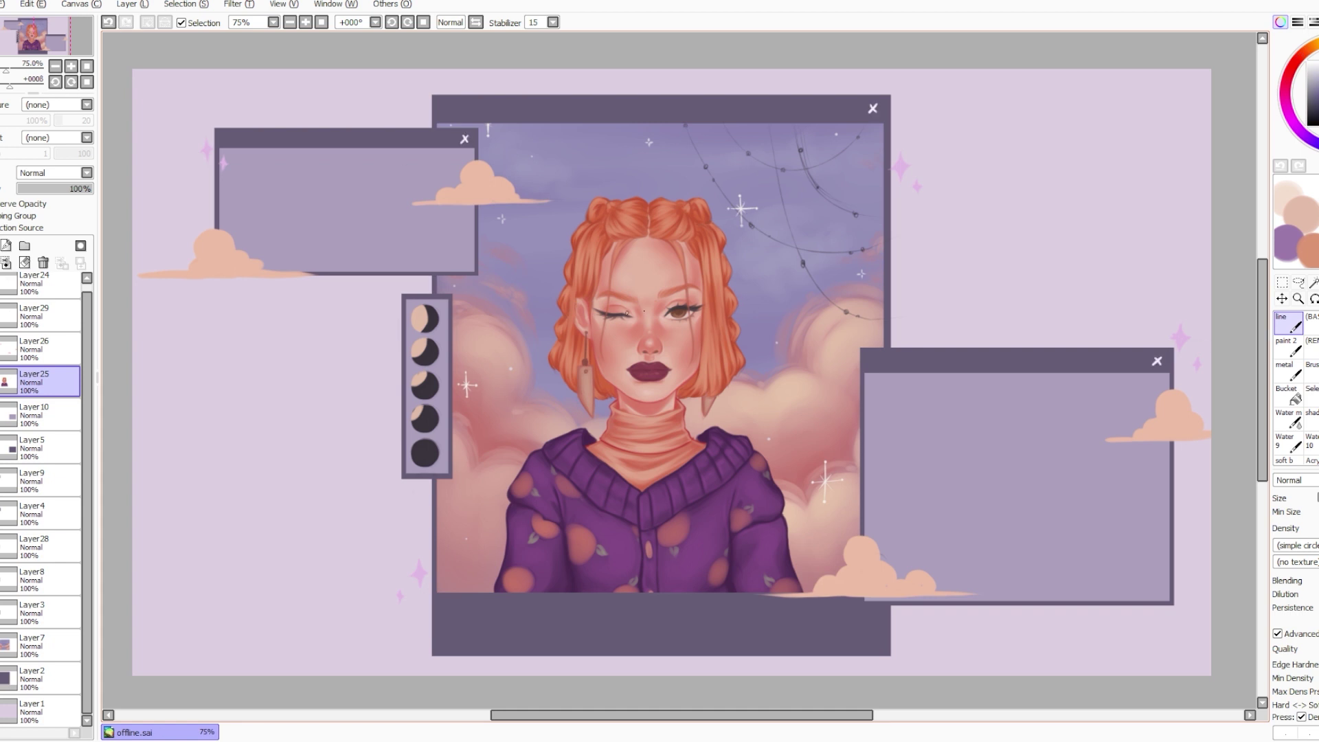
Add minimize and maximize symbols to the side windows and replace the central window's cross with flash, brightness and timer icons.
key(ctrl+z)
key(ctrl+y)
key(ctrl+y)
key(ctrl+y)
key(ctrl+y)
key(ctrl+y)
key(ctrl+y)
key(ctrl+z)
drag(699, 104, 704, 108)
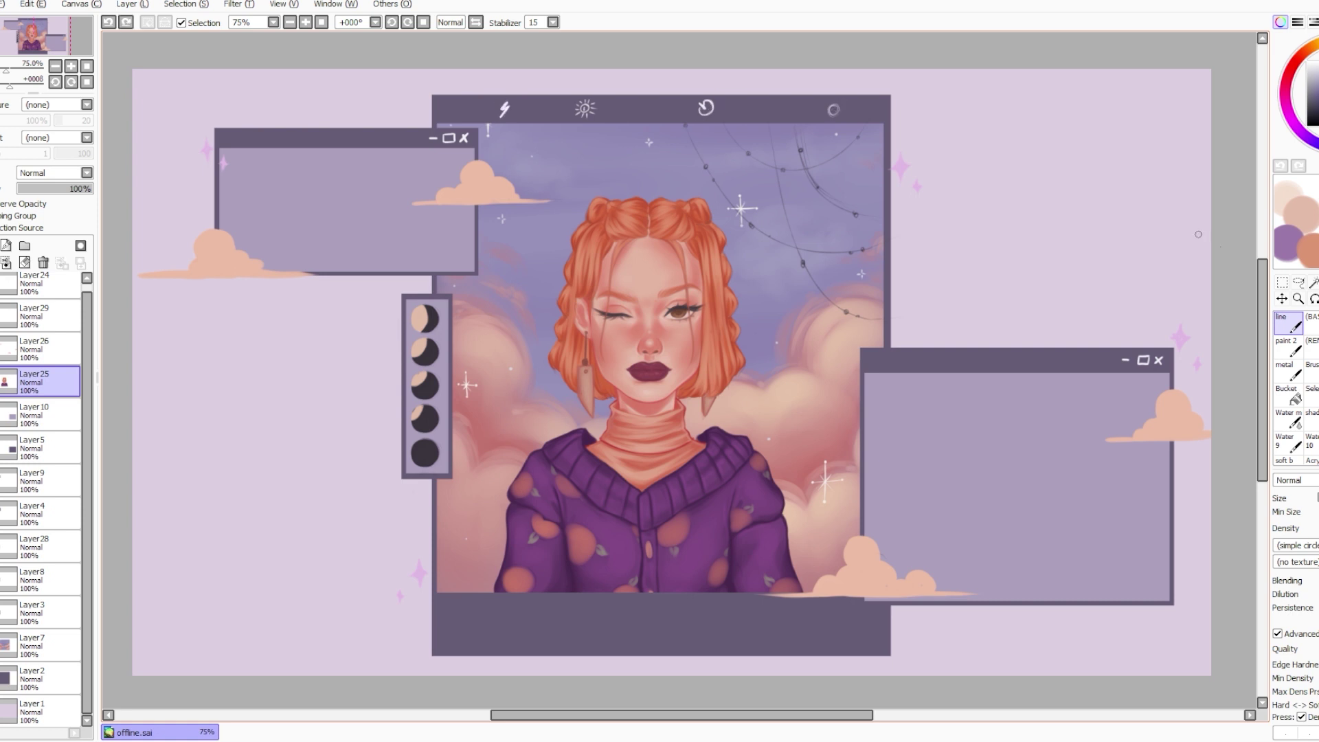
Draw a white filter icon of overlapping circles at the right end of the central window's top bar.
click(1318, 330)
mouse_move(832, 108)
mouse_down()
mouse_move(845, 105)
mouse_move(836, 116)
mouse_up()
key(ctrl+z)
click(1289, 324)
key(ctrl+z)
Draw a round white shutter button with an outer ring in the centre of the bottom bar.
click(651, 625)
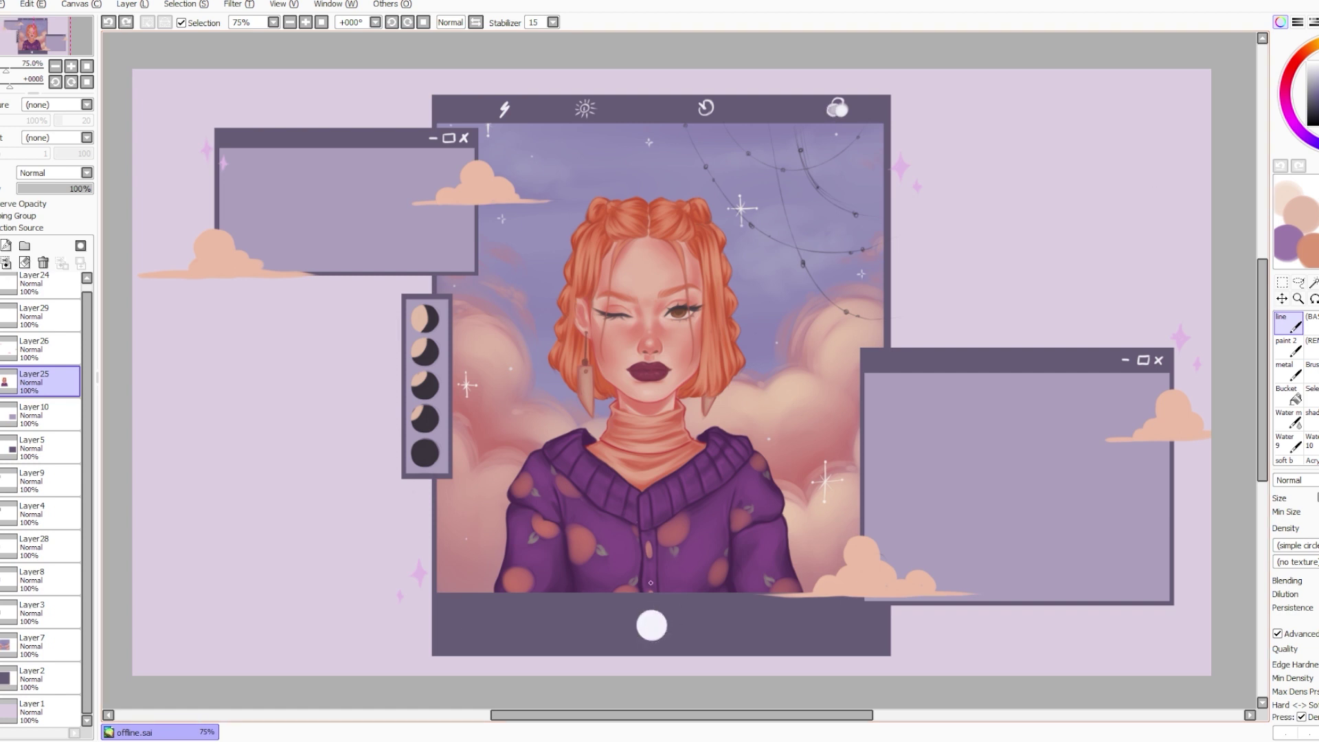
mouse_move(640, 610)
mouse_down()
mouse_move(653, 605)
mouse_move(643, 644)
mouse_move(664, 643)
mouse_up()
key(ctrl+z)
key(ctrl+z)
key(ctrl+z)
key(ctrl+z)
key(ctrl+z)
Draw a camera-flip icon and a small gallery thumbnail on either side of the shutter button.
drag(811, 623, 831, 631)
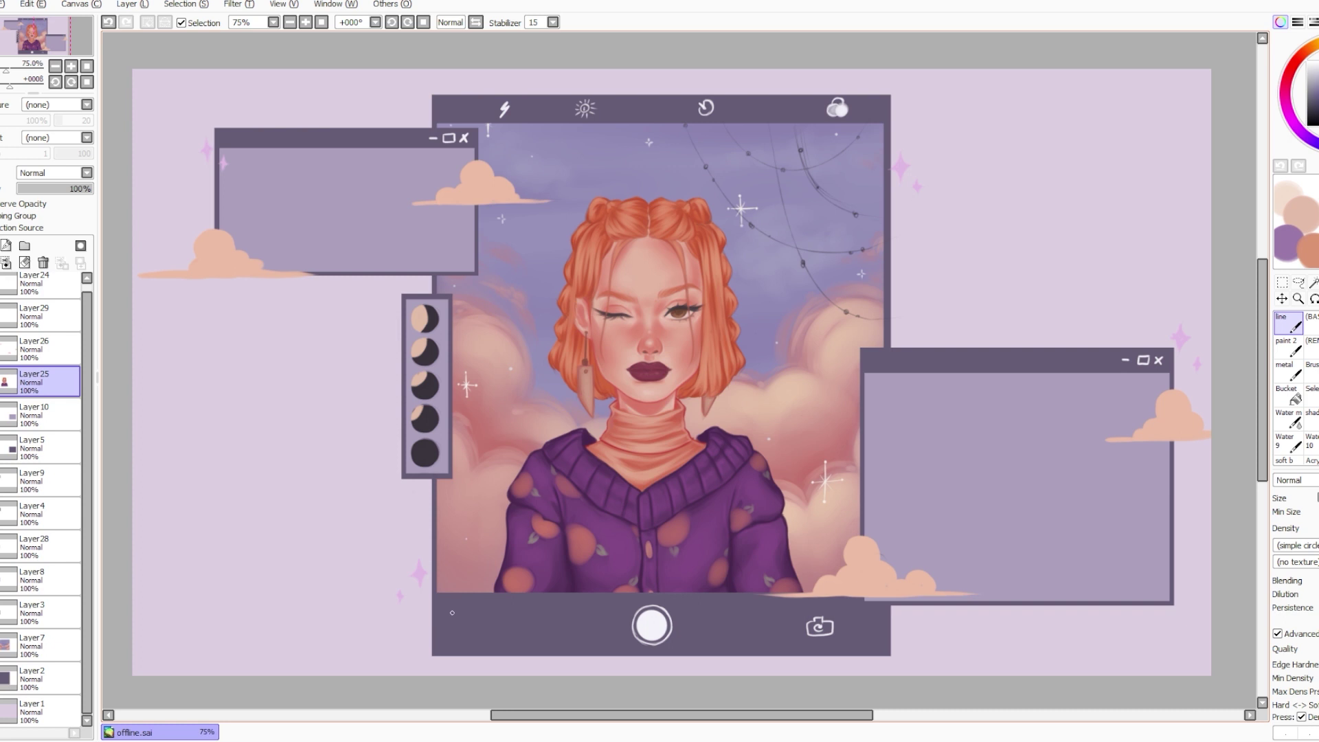
key(ctrl+z)
mouse_move(452, 613)
mouse_down()
mouse_move(451, 634)
mouse_move(474, 611)
mouse_move(467, 628)
mouse_up()
key(ctrl+z)
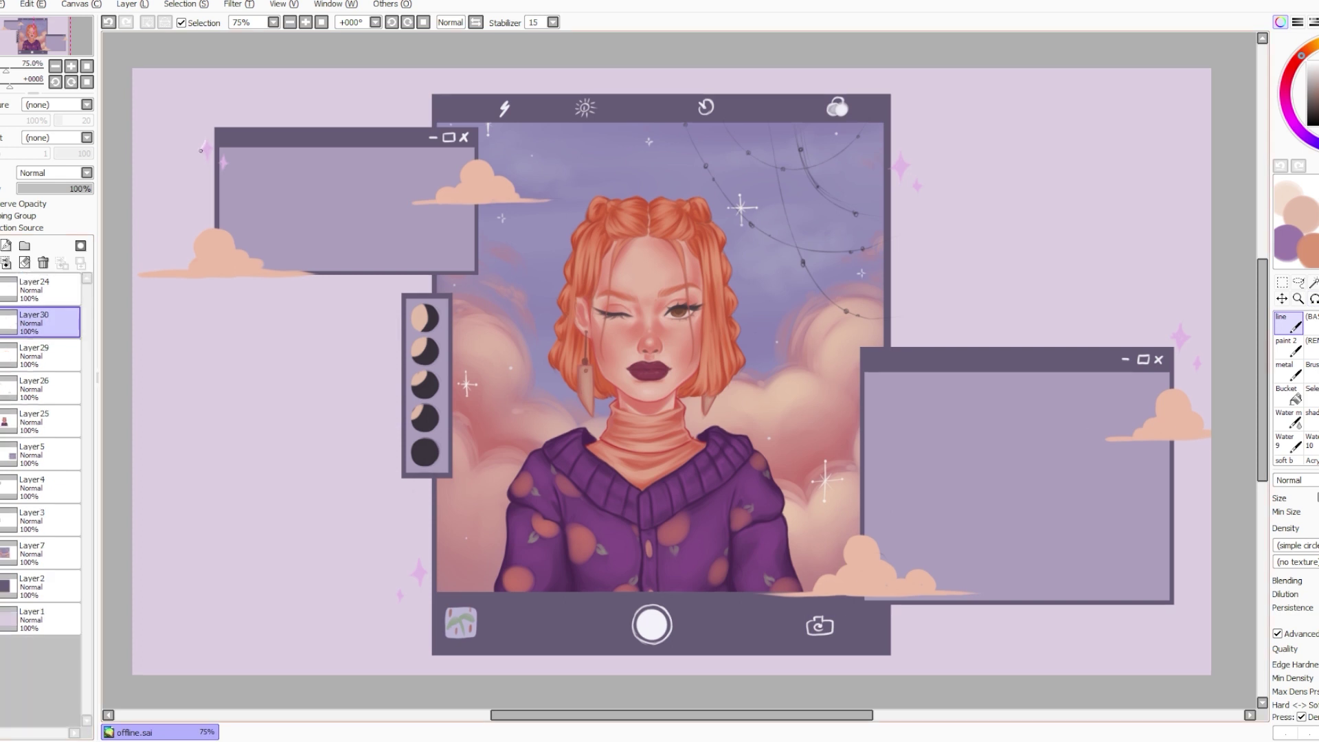
Add white highlight strokes to the pink sparkles around the windows on Layer30.
drag(199, 149, 219, 162)
mouse_move(142, 672)
mouse_down()
mouse_move(170, 624)
mouse_move(264, 624)
mouse_up()
key(ctrl+z)
key(ctrl+z)
key(ctrl+z)
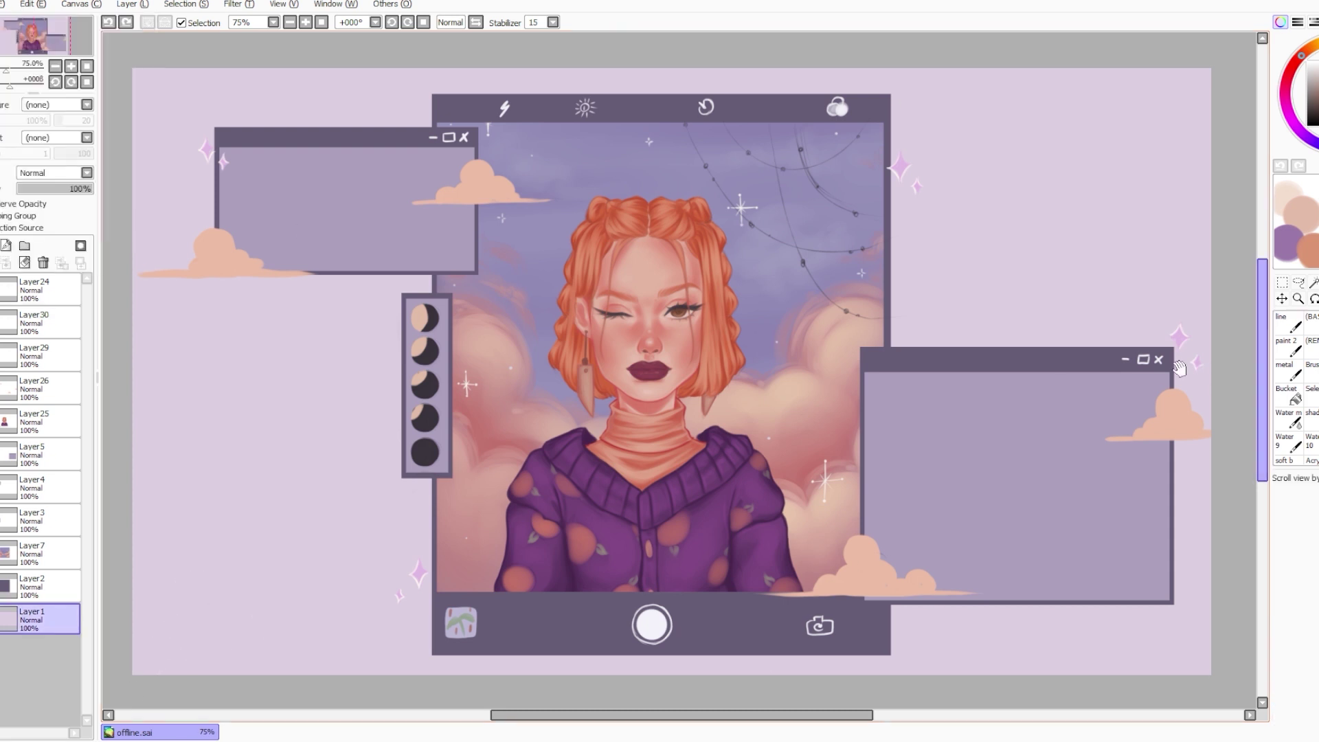
Merge Layer30 and the artwork layers beneath it down into Layer2.
drag(958, 426, 963, 427)
click(25, 322)
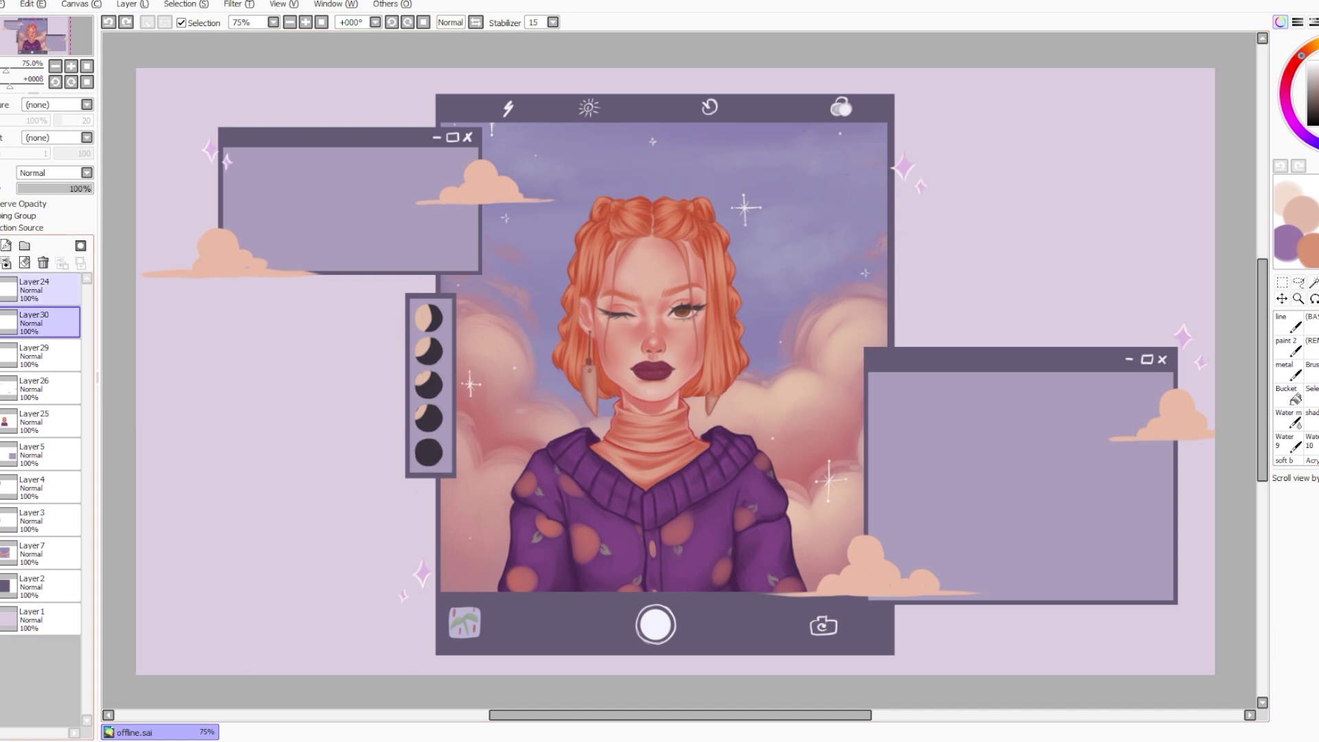
click(6, 264)
click(6, 263)
click(6, 263)
click(6, 263)
click(6, 263)
click(6, 263)
click(7, 264)
Adjust the hue of the lavender background on Layer1 with the Hue and Saturation filter.
click(33, 356)
click(239, 3)
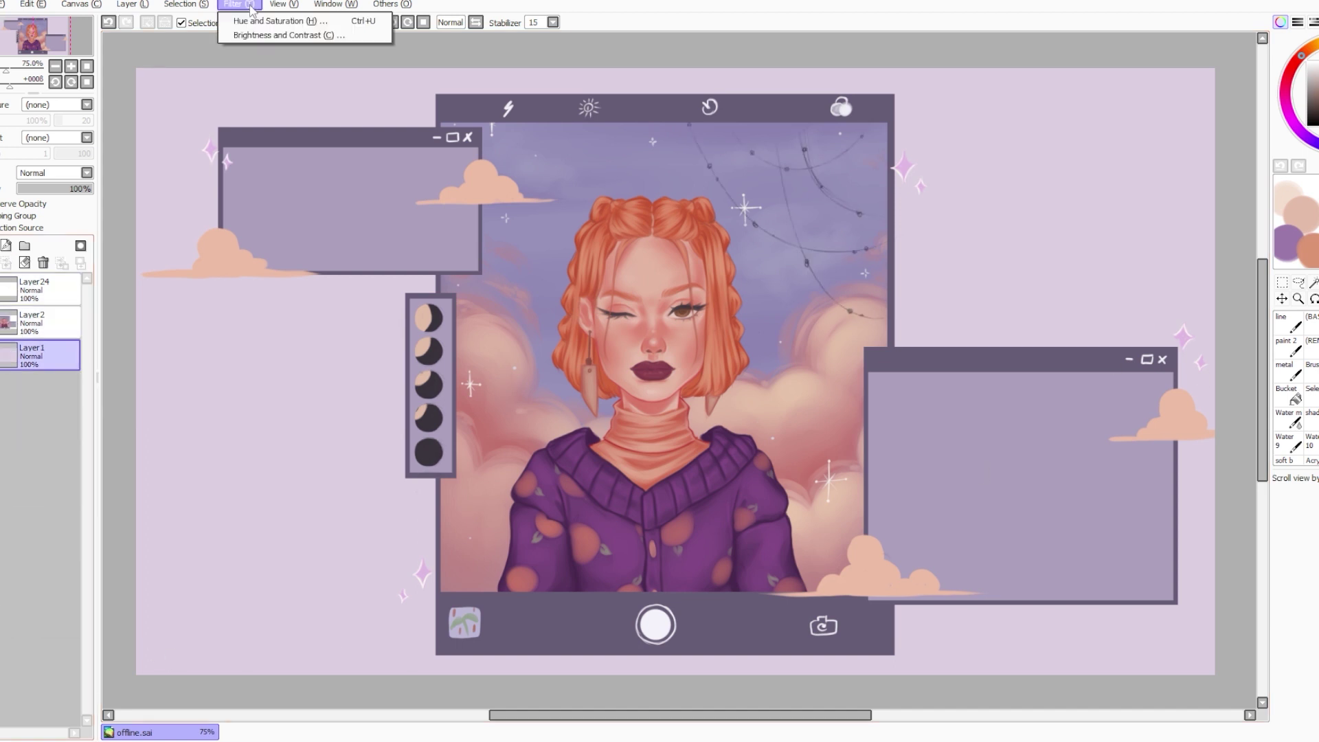
click(261, 16)
mouse_move(180, 307)
mouse_down()
mouse_move(234, 307)
mouse_move(203, 314)
mouse_up()
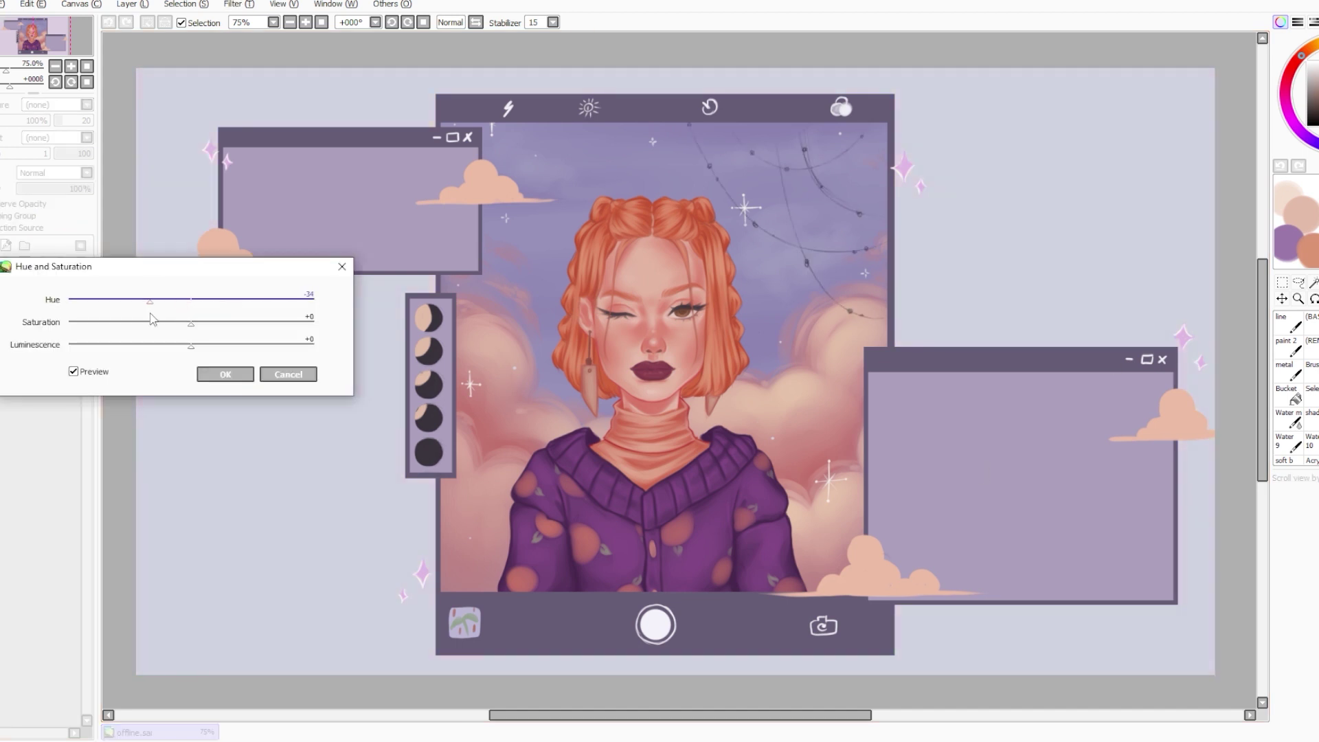
click(225, 374)
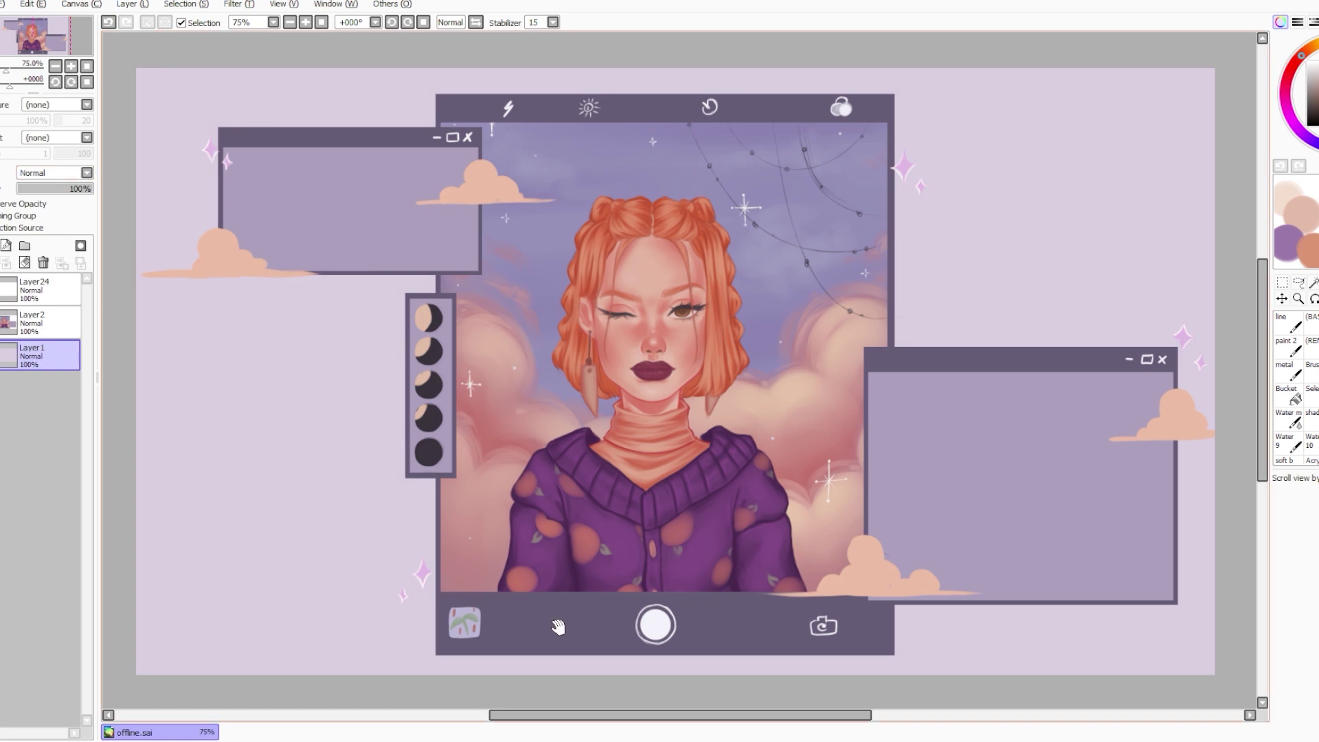
Paint textured purple crosshatch strokes on Layer25 behind the windows, above the lower-right window.
drag(991, 249, 992, 357)
mouse_move(900, 285)
mouse_down()
mouse_move(1016, 280)
mouse_move(867, 276)
mouse_up()
key(ctrl+z)
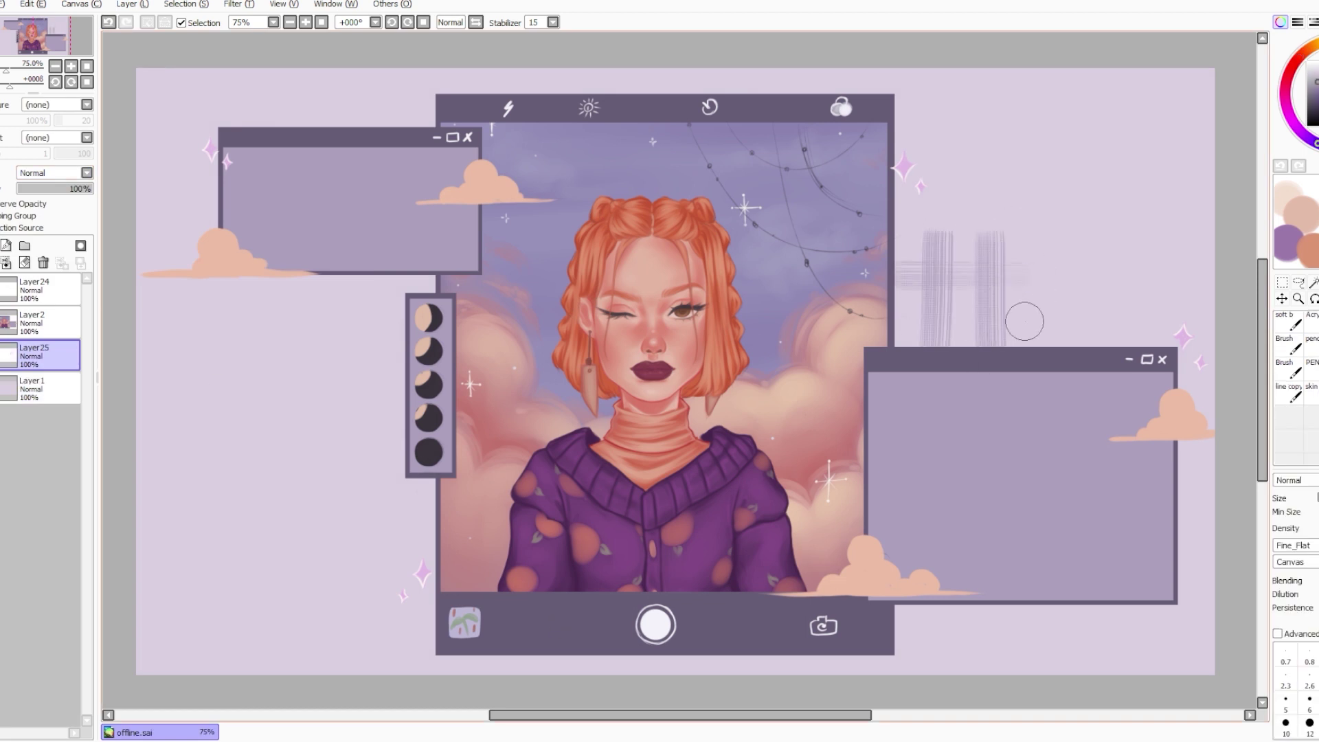
drag(1025, 321, 867, 325)
Duplicate the crosshatch layer and place the copy below the upper-left window, beside the moon panel.
click(132, 4)
click(161, 86)
mouse_move(839, 428)
mouse_down()
mouse_move(327, 438)
mouse_move(212, 543)
mouse_move(342, 420)
mouse_up()
click(1282, 282)
click(1291, 637)
click(1282, 299)
click(1283, 282)
click(1291, 637)
click(1283, 299)
drag(374, 343, 324, 344)
click(1311, 337)
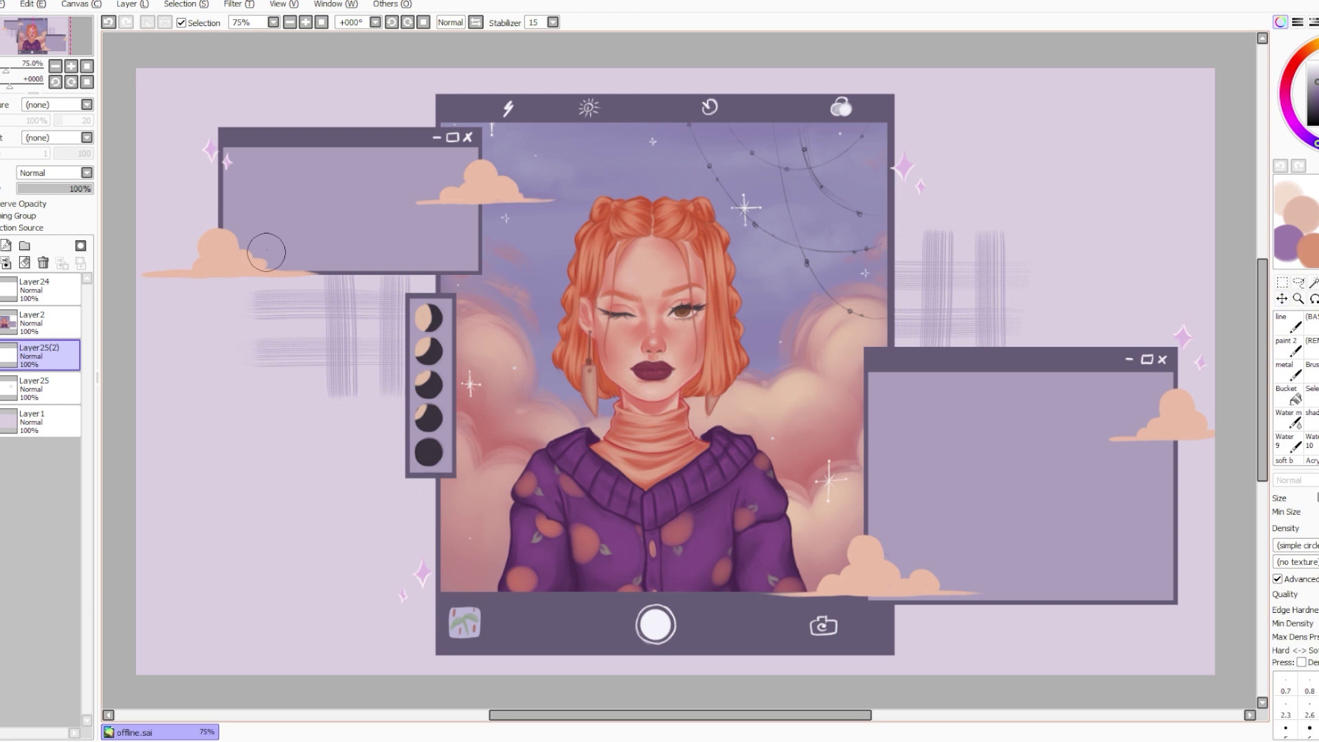
Trim the left edge of the copied crosshatch and merge it with the original crosshatch layer.
drag(269, 275, 273, 406)
click(1311, 385)
key(ctrl+e)
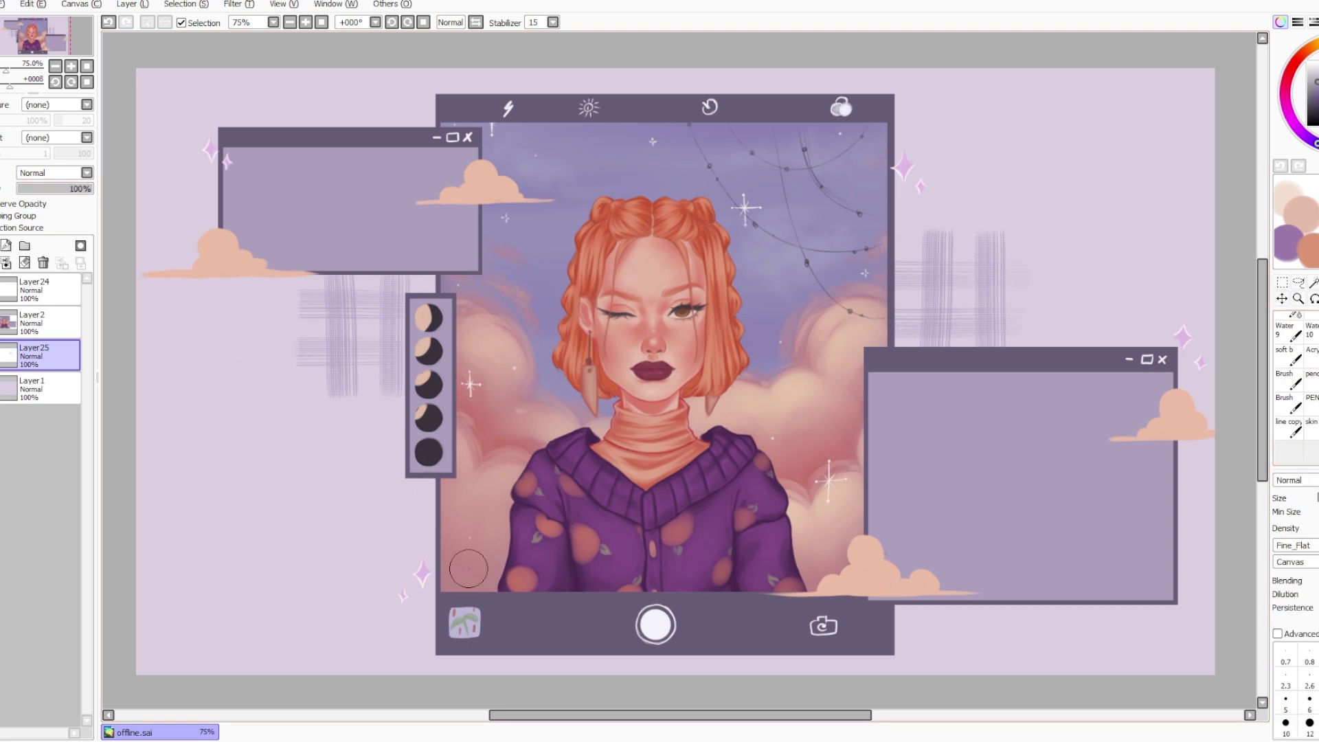
Nudge the merged crosshatch texture slightly to the left.
key(ctrl+t)
key(ctrl+t)
drag(1121, 482, 1124, 473)
click(1296, 584)
mouse_move(86, 188)
mouse_down()
mouse_move(63, 188)
mouse_move(93, 188)
mouse_up()
Paint small dark purple hair ties at the base of both buns on Layer2.
click(41, 323)
key(space)
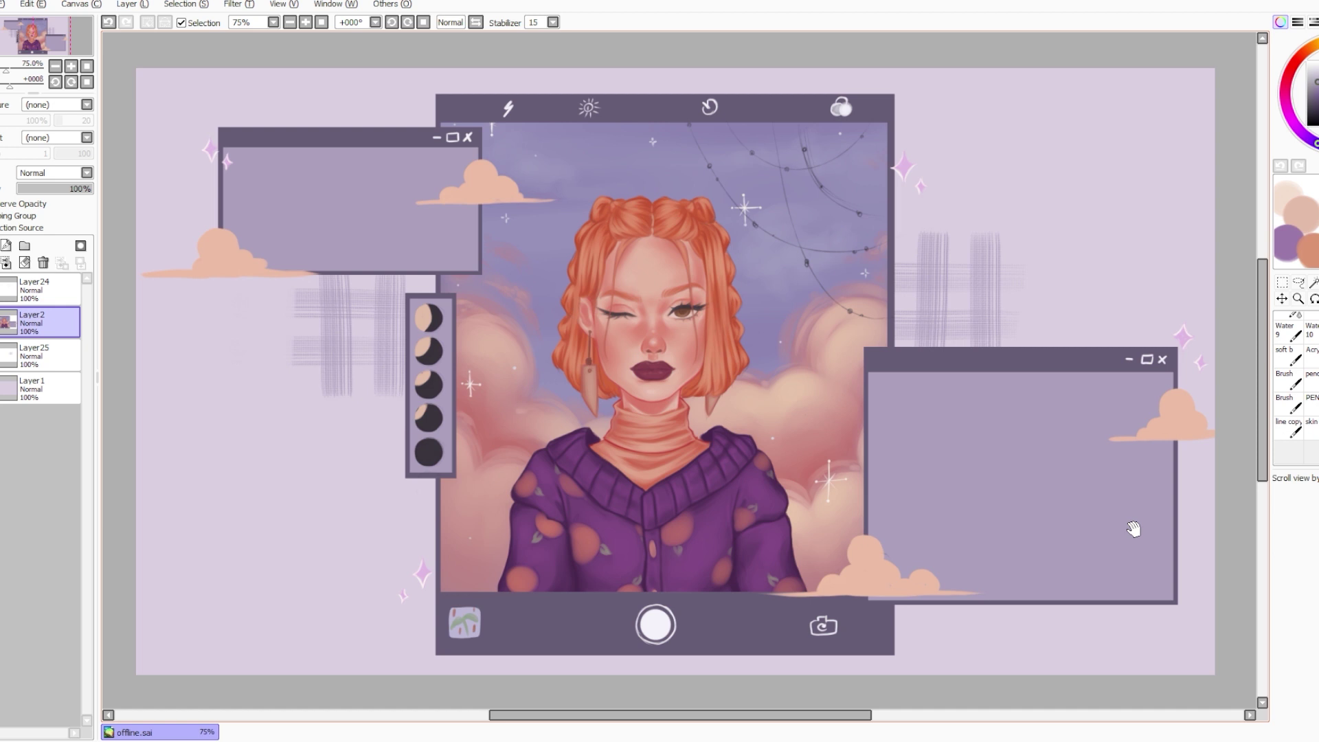
scroll(1134, 529, up, 2)
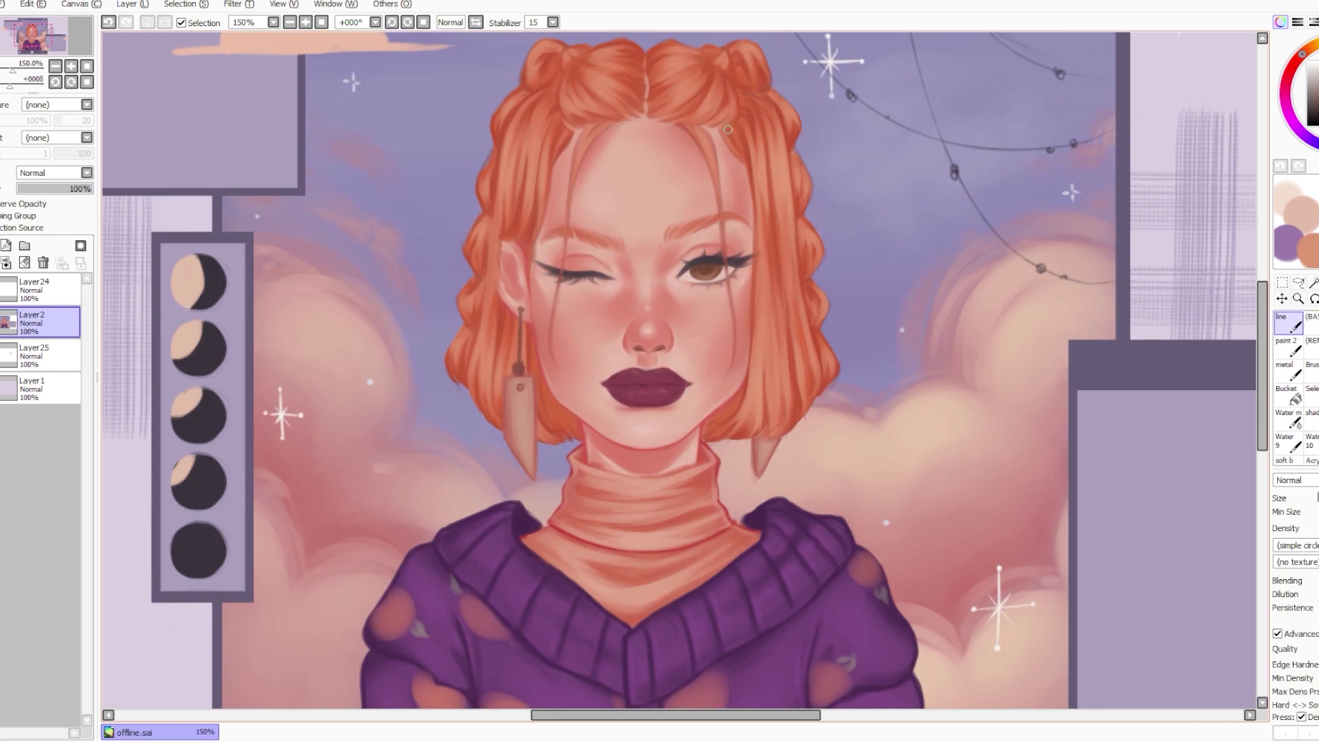
key(ctrl+z)
drag(729, 132, 725, 125)
scroll(757, 570, up, 2)
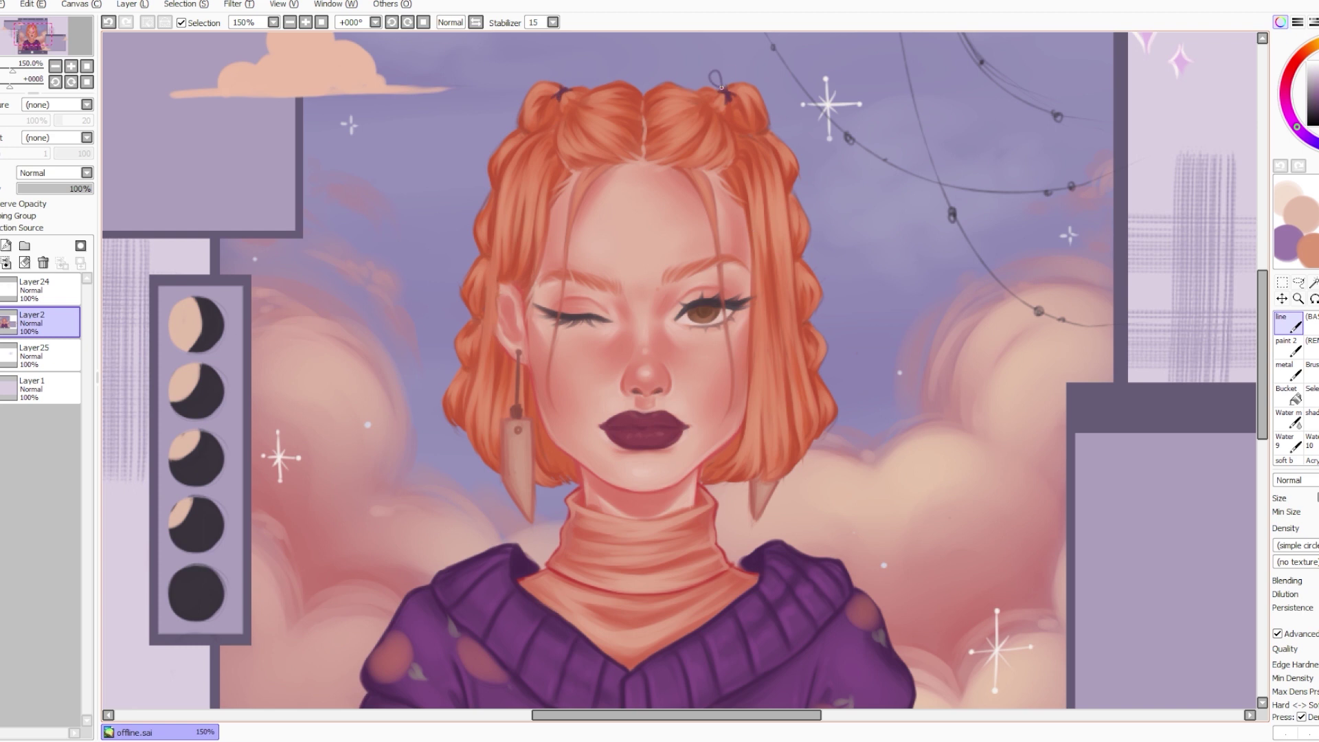
Draw thin purple bow loops on the hair ties of both buns.
drag(562, 87, 563, 89)
drag(564, 88, 567, 88)
key(ctrl+z)
mouse_move(727, 89)
mouse_down()
mouse_move(765, 82)
mouse_move(735, 121)
mouse_up()
key(ctrl+z)
drag(565, 88, 566, 87)
scroll(842, 327, down, 2)
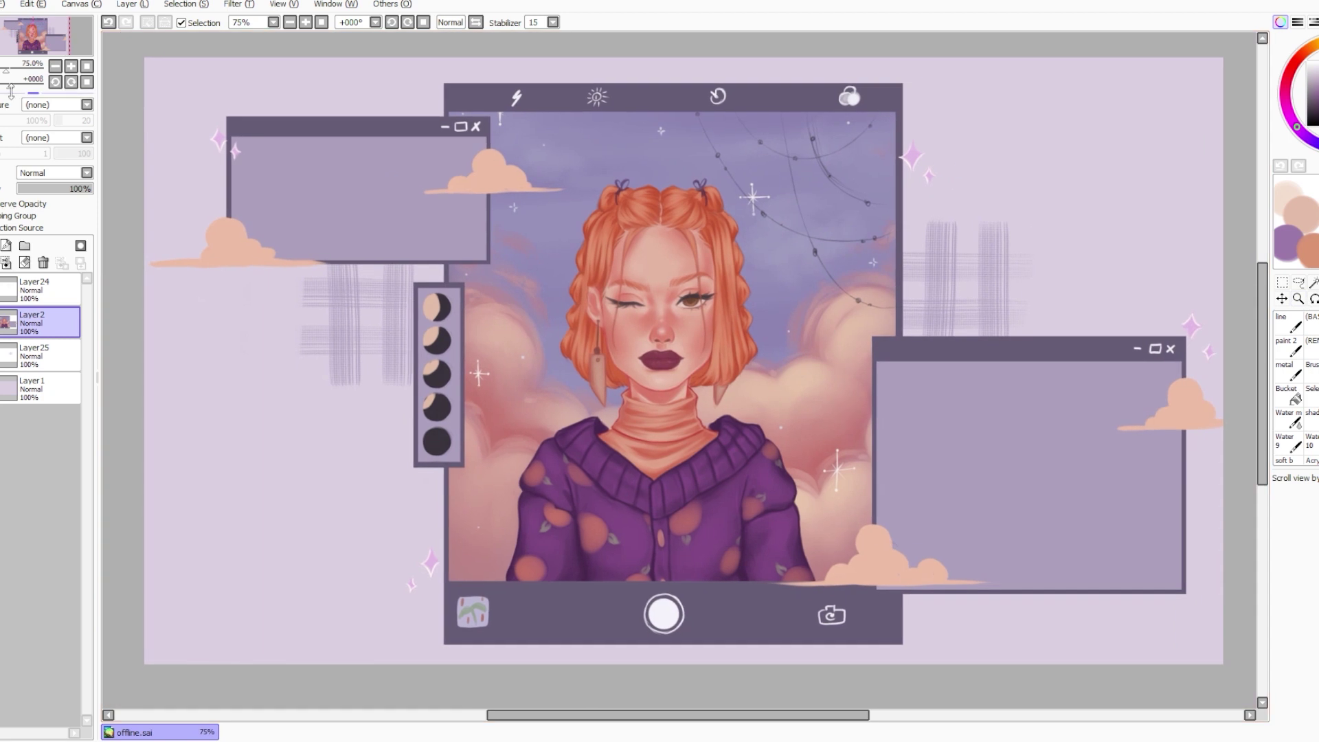
Refine the outer edges of the braids with small dark accents and fine flyaway hairs.
scroll(843, 327, up, 1)
key(b)
key(b)
scroll(634, 182, up, 1)
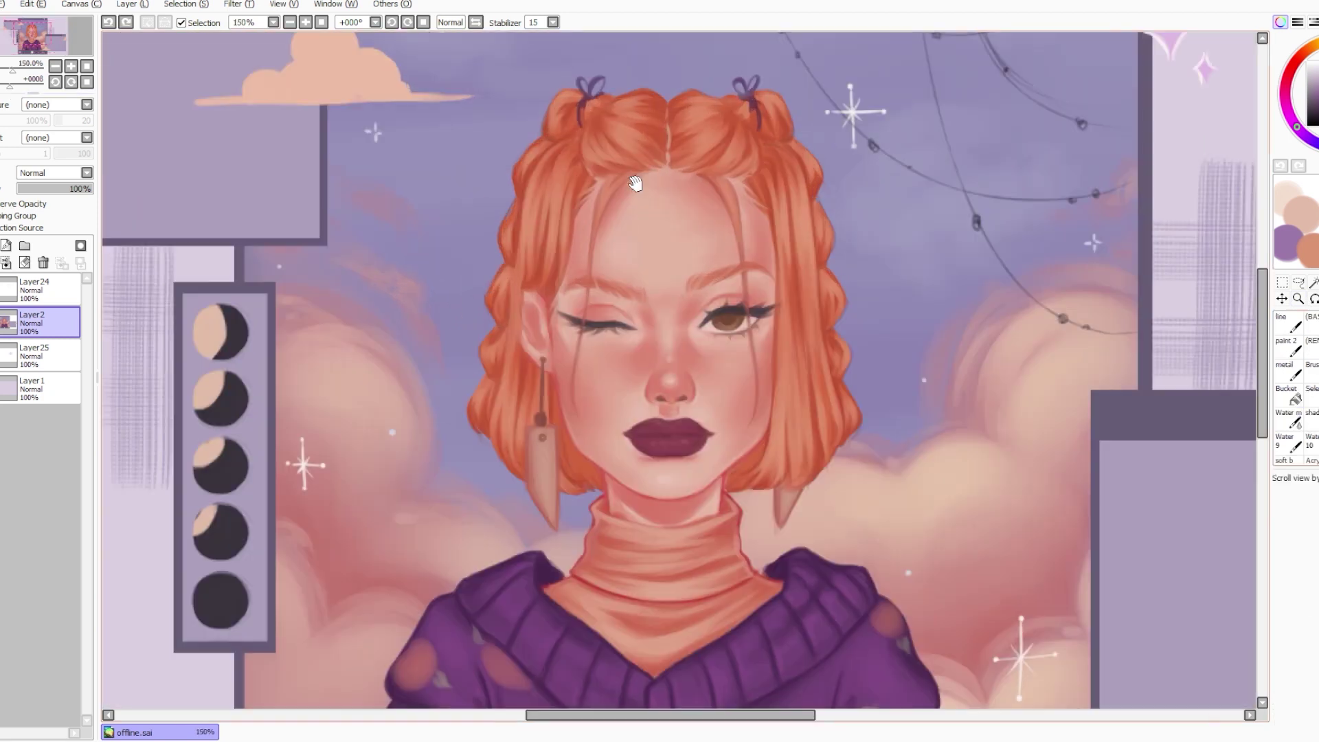
drag(633, 181, 627, 193)
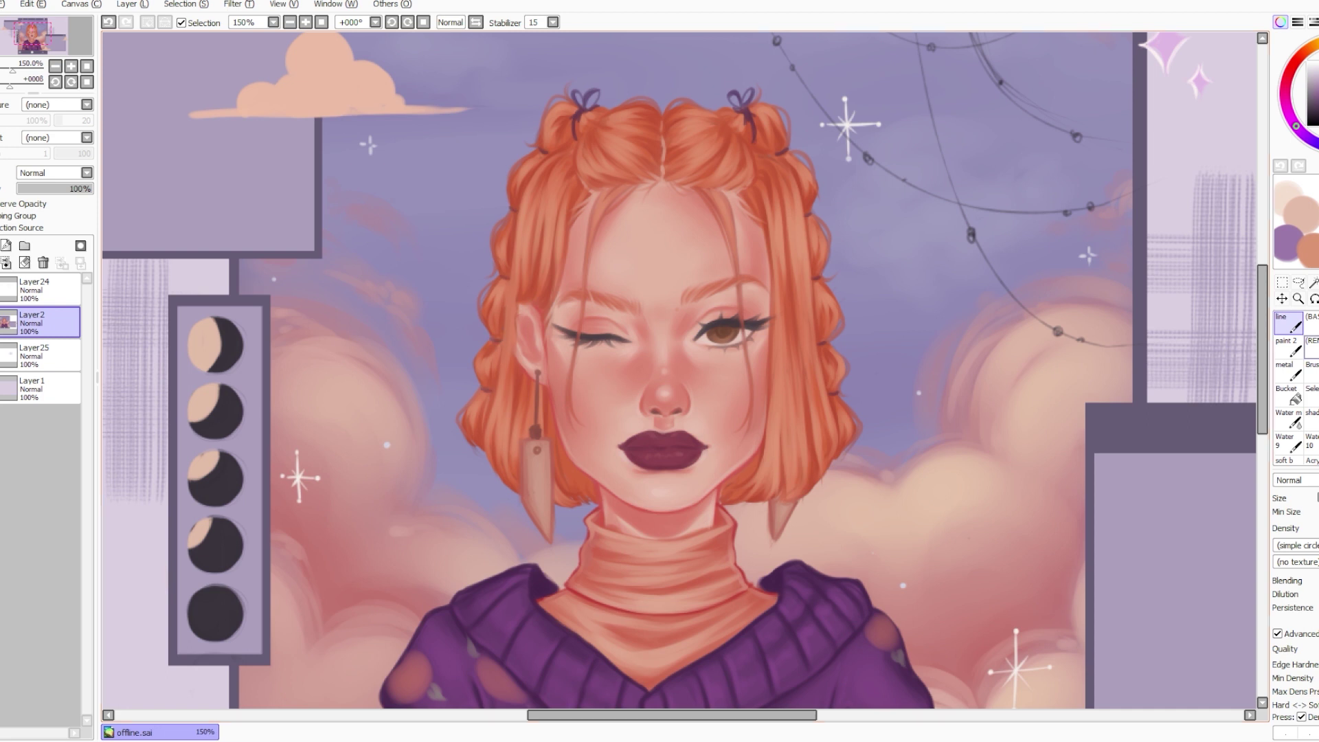
key(ctrl+z)
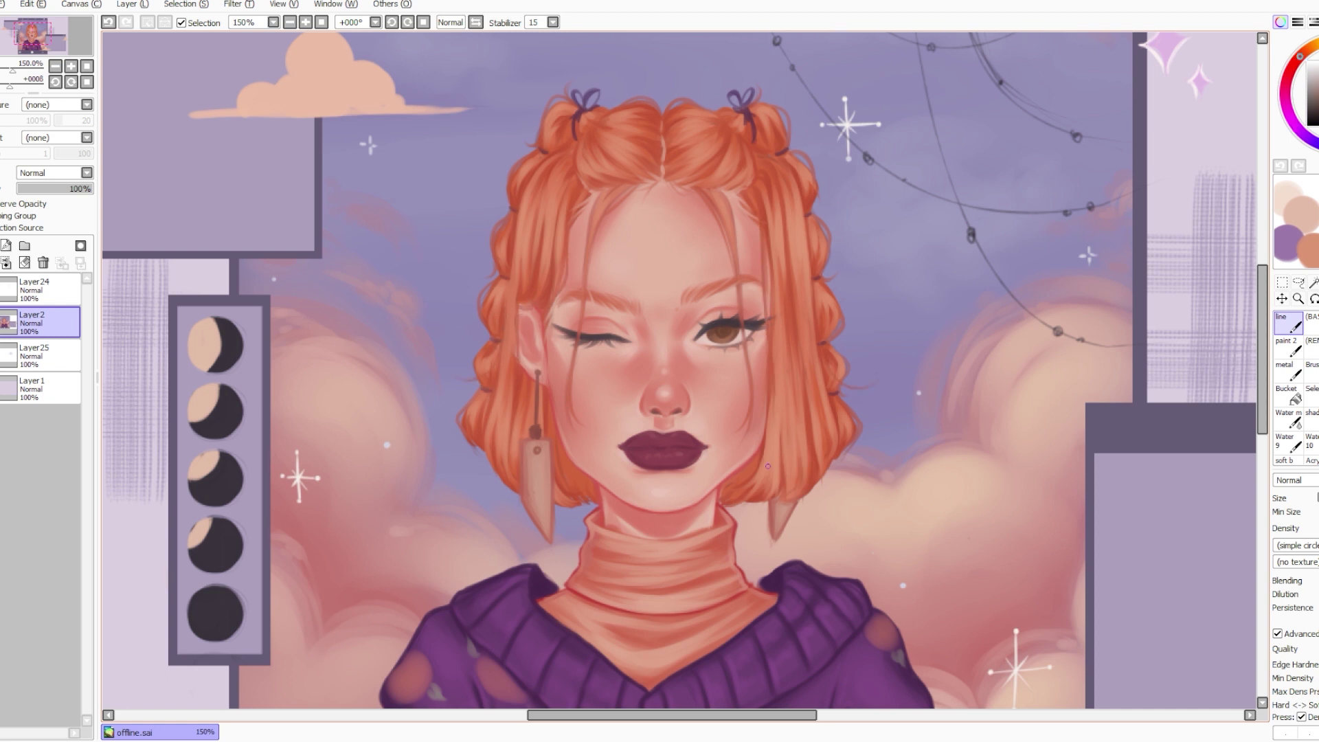
Draw thin hair strands beside the face, along both braids and below the bows.
drag(769, 358, 768, 433)
drag(809, 301, 839, 413)
drag(515, 238, 498, 347)
drag(583, 131, 595, 187)
key(ctrl+z)
drag(739, 131, 749, 176)
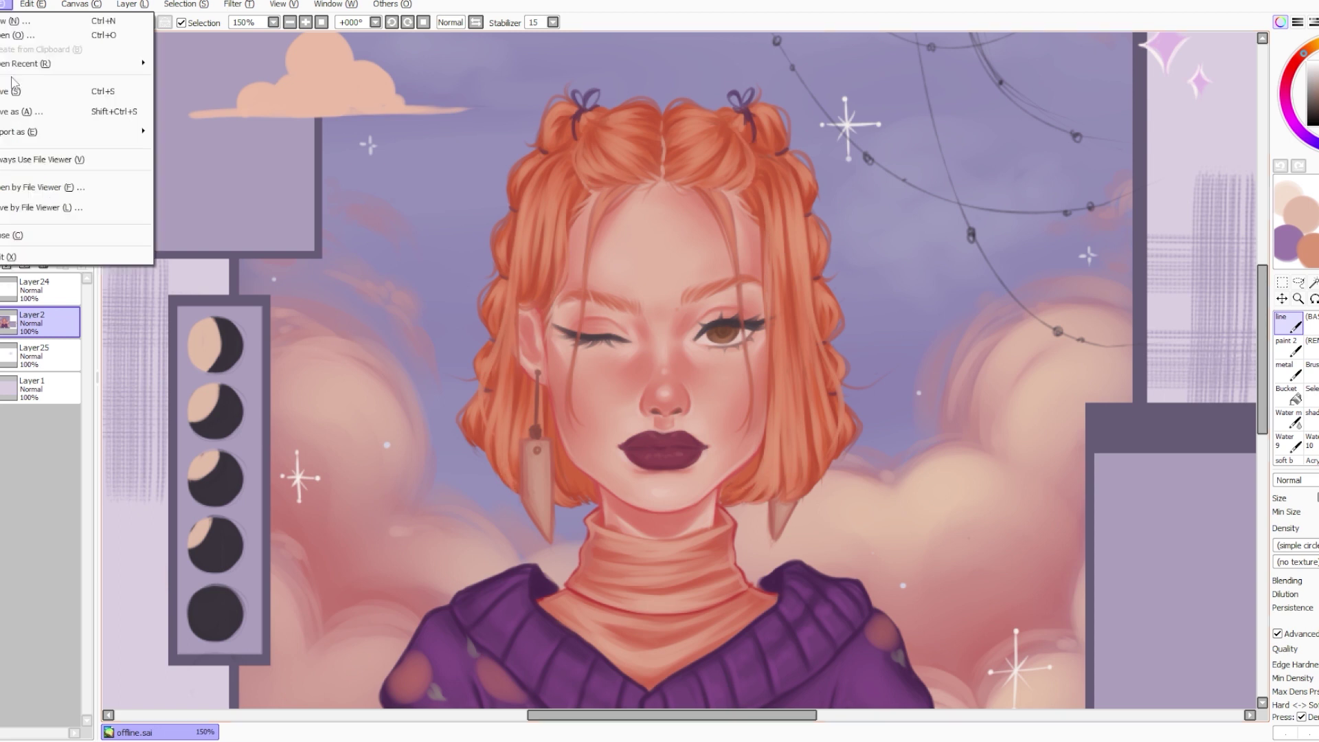
Paint warm golden highlights along the long side sections of the hair on a new Overlay layer above the merged artwork.
drag(945, 490, 933, 467)
scroll(1288, 409, down, 3)
click(1288, 409)
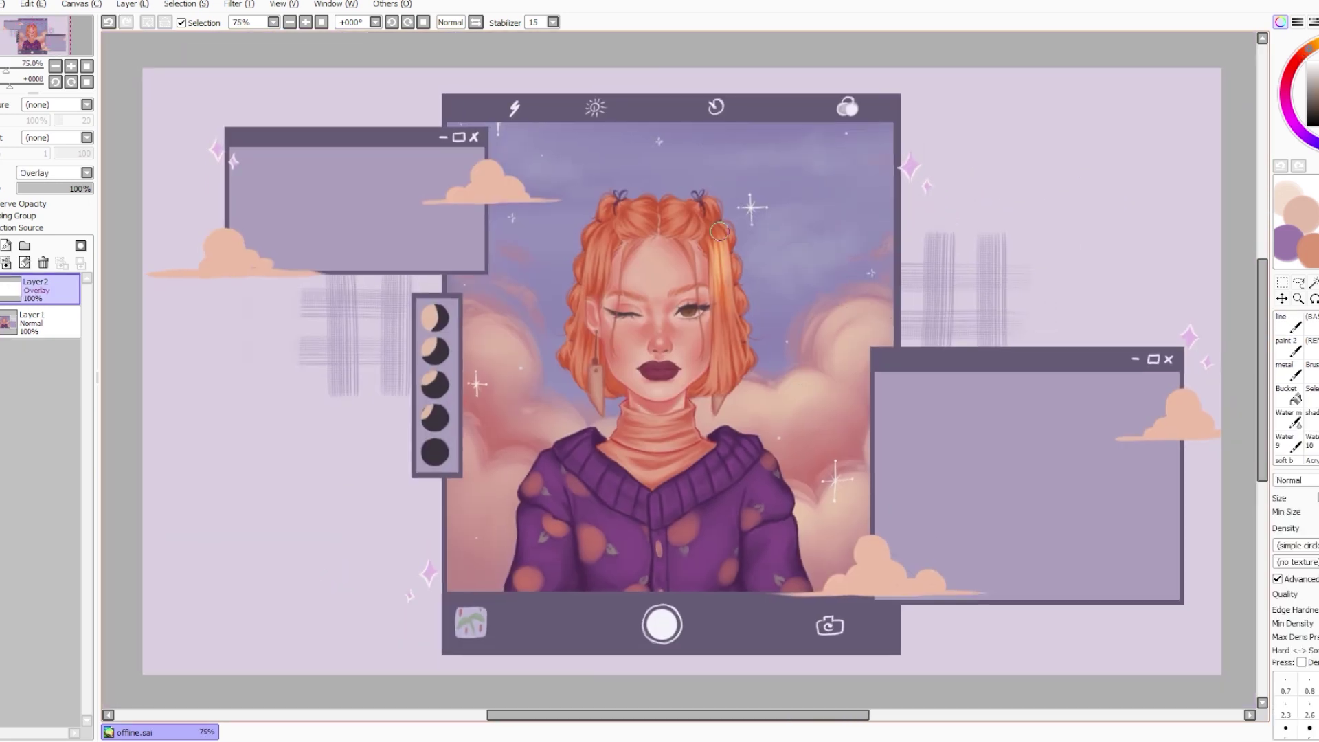
drag(727, 263, 732, 305)
drag(737, 316, 718, 387)
drag(602, 242, 591, 285)
Add Overlay highlights to the crown, buns and upper braids, and reduce the layer's opacity to 61%.
mouse_move(652, 212)
mouse_down()
mouse_move(628, 234)
mouse_move(701, 235)
mouse_up()
drag(609, 199, 602, 214)
drag(711, 200, 733, 281)
drag(600, 221, 583, 242)
drag(41, 188, 71, 187)
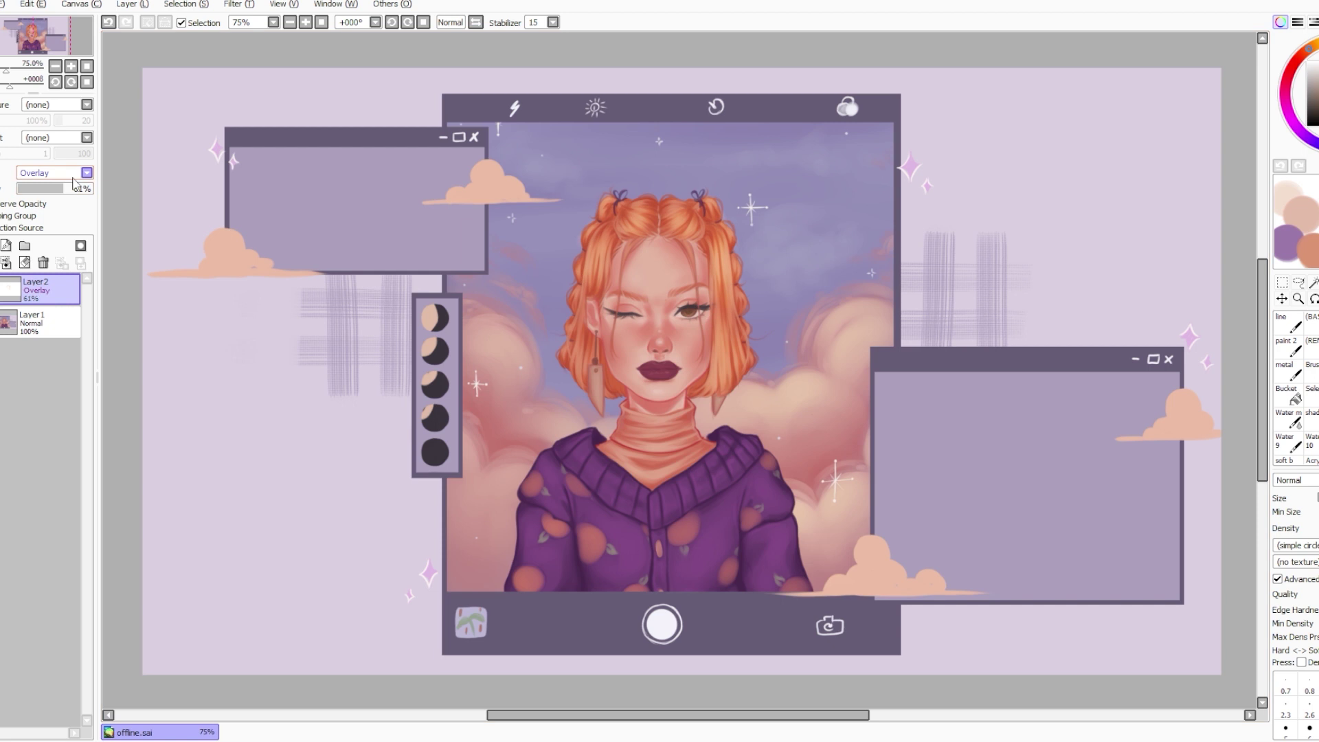
Paint bright magenta Overlay highlights on the front and collar of the purple cardigan, and reduce the layer's opacity.
click(6, 263)
click(1292, 119)
mouse_move(764, 485)
mouse_down()
mouse_move(756, 536)
mouse_move(788, 533)
mouse_move(665, 499)
mouse_move(688, 578)
mouse_up()
mouse_move(608, 512)
mouse_down()
mouse_move(530, 518)
mouse_move(536, 553)
mouse_move(583, 440)
mouse_up()
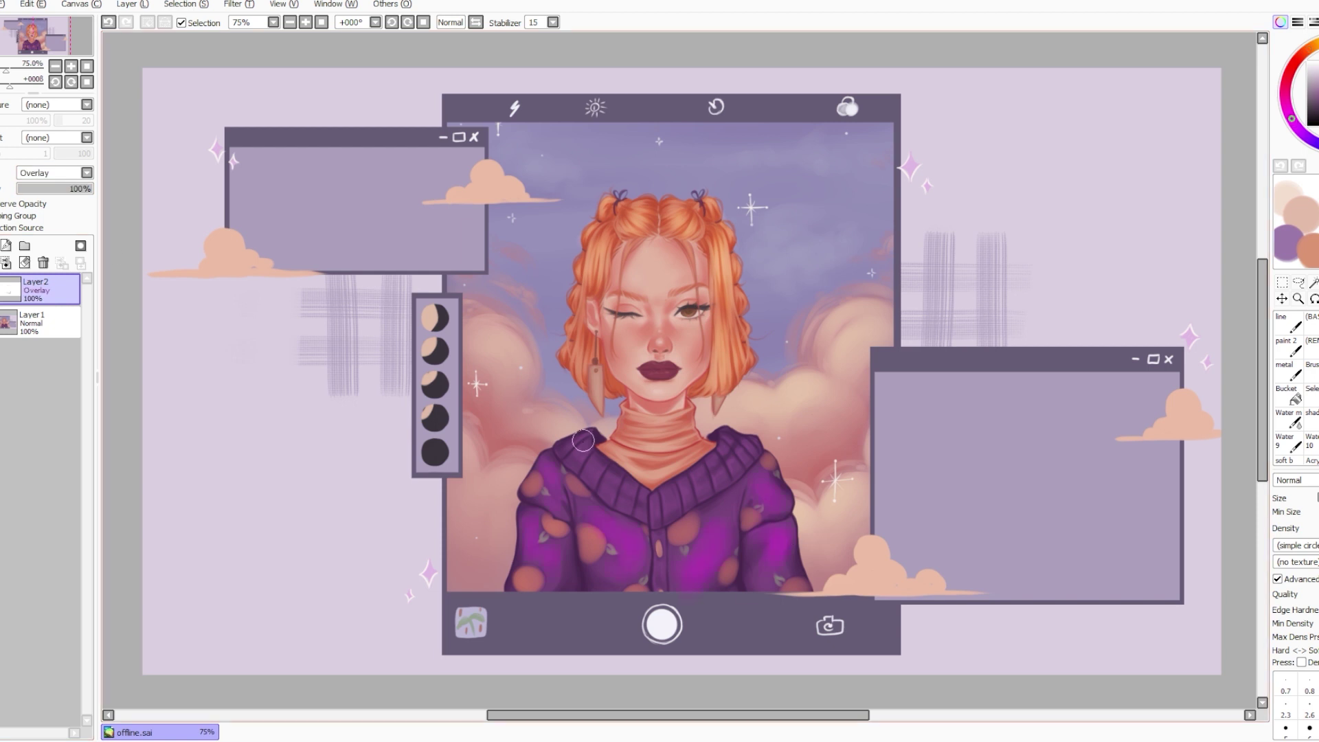
drag(41, 188, 46, 189)
Paint warm highlights along the folds of the orange turtleneck in Overlay mode.
click(6, 264)
click(54, 173)
click(42, 219)
click(1302, 53)
mouse_move(631, 407)
mouse_down()
mouse_move(632, 443)
mouse_move(637, 411)
mouse_move(678, 431)
mouse_up()
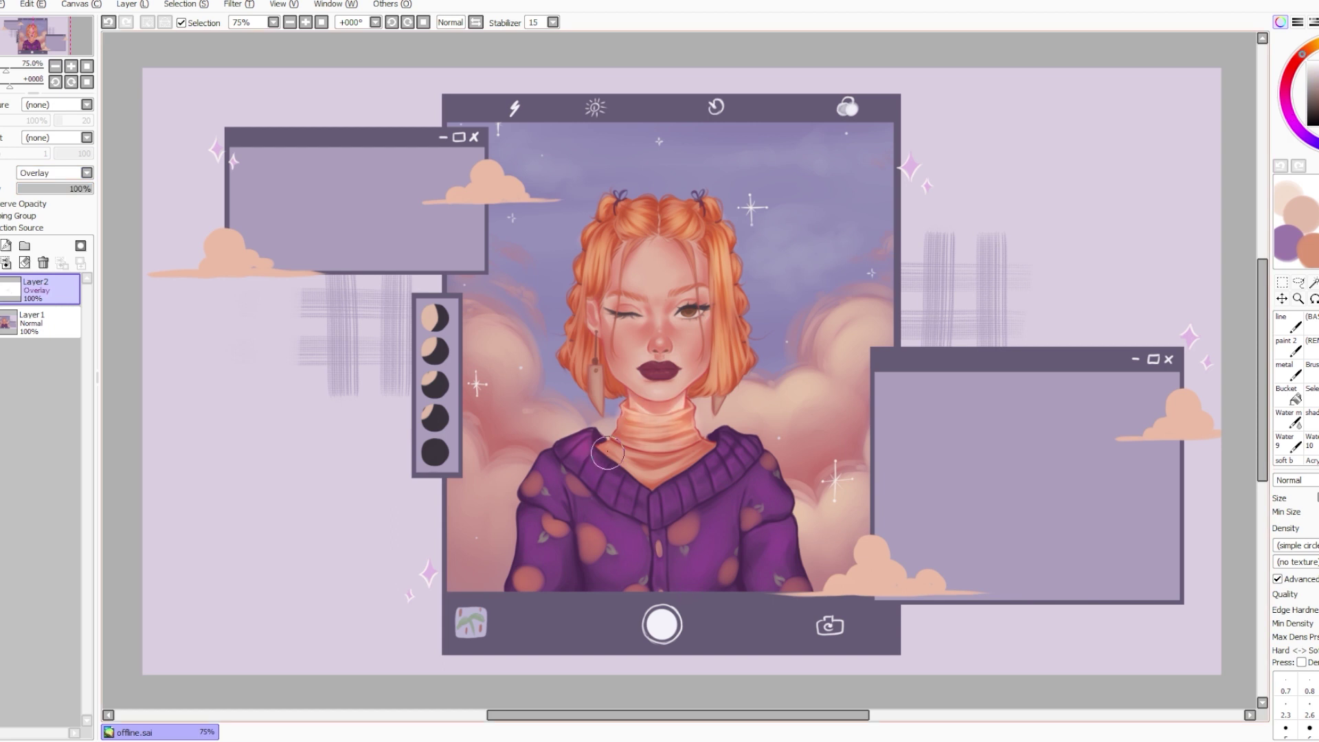
Extend the Overlay highlights over the cardigan's collar, sleeves and button band, and lower the layer's opacity to 58%.
drag(592, 452, 646, 507)
drag(723, 446, 667, 503)
drag(547, 598, 535, 560)
drag(785, 579, 754, 554)
drag(664, 516, 662, 565)
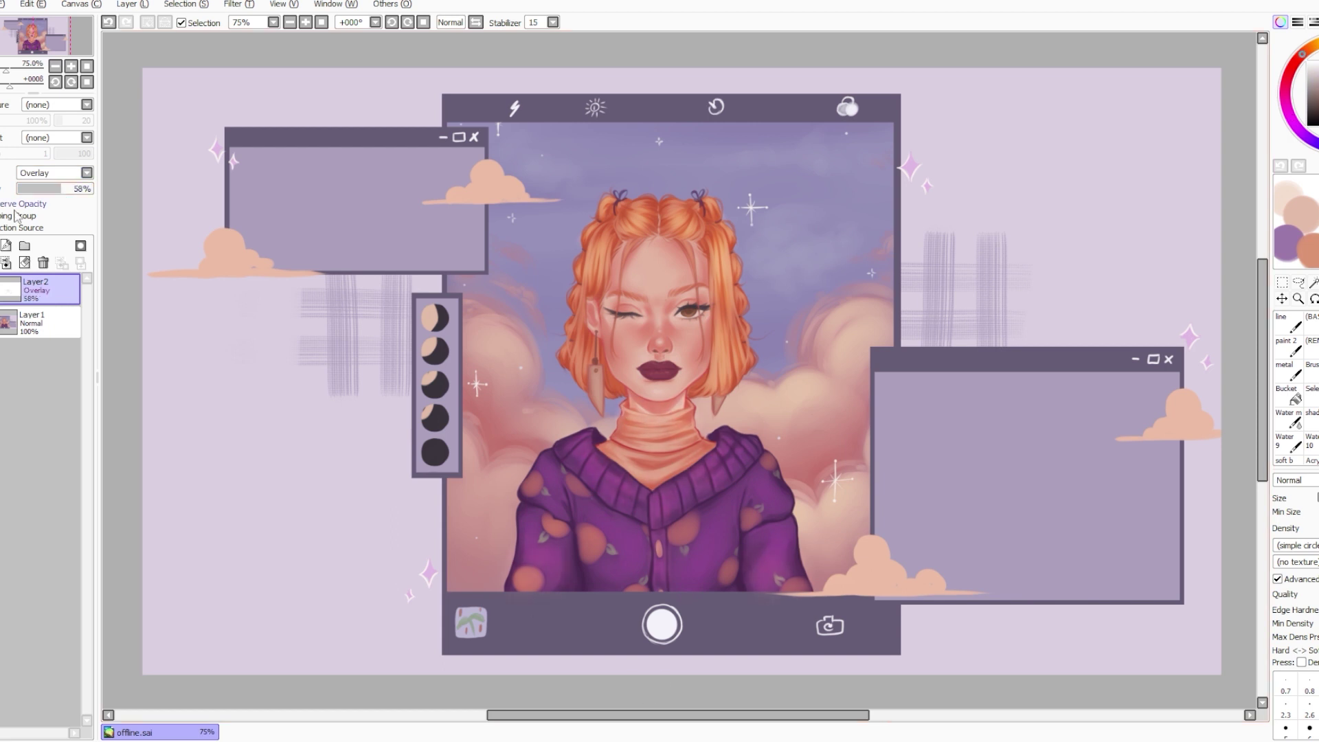
Add subtle Overlay highlights to the face on a fresh layer, and reduce the layer's opacity to 65%.
click(55, 173)
click(41, 192)
click(54, 174)
click(42, 219)
drag(651, 389, 681, 386)
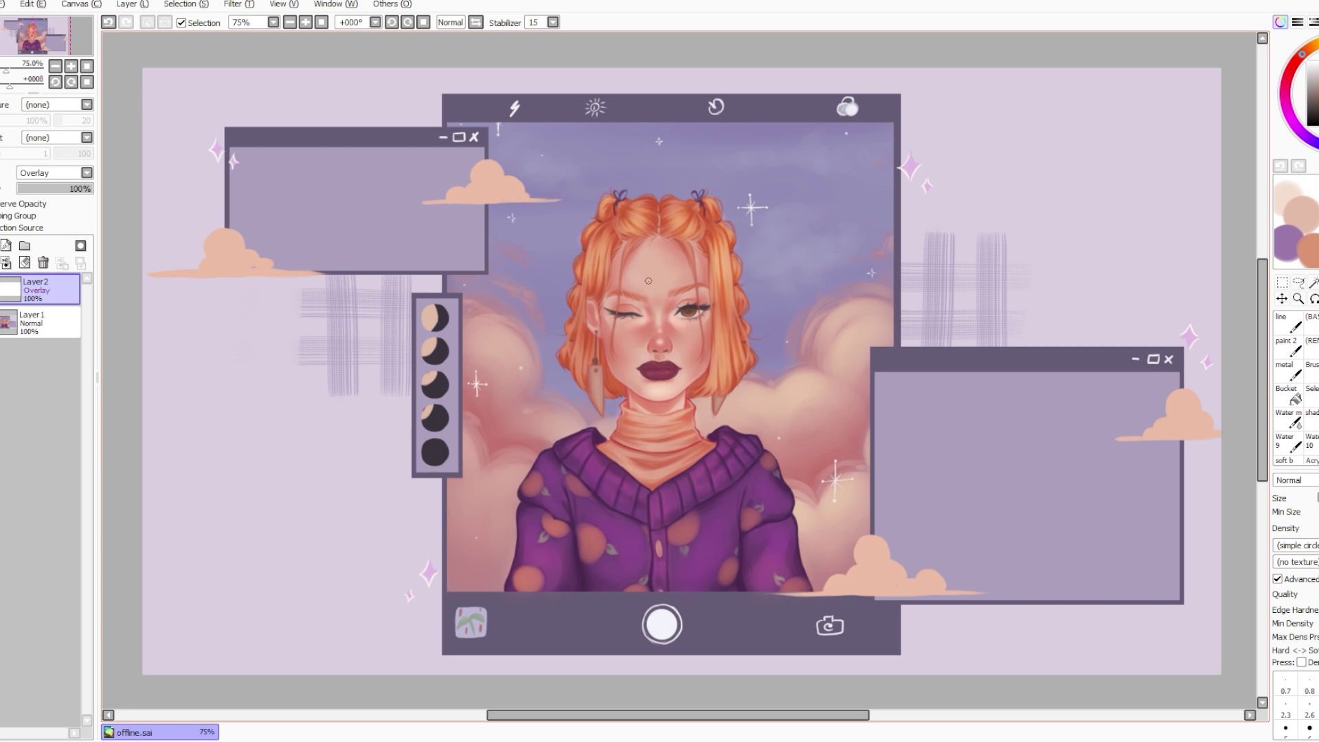
click(67, 189)
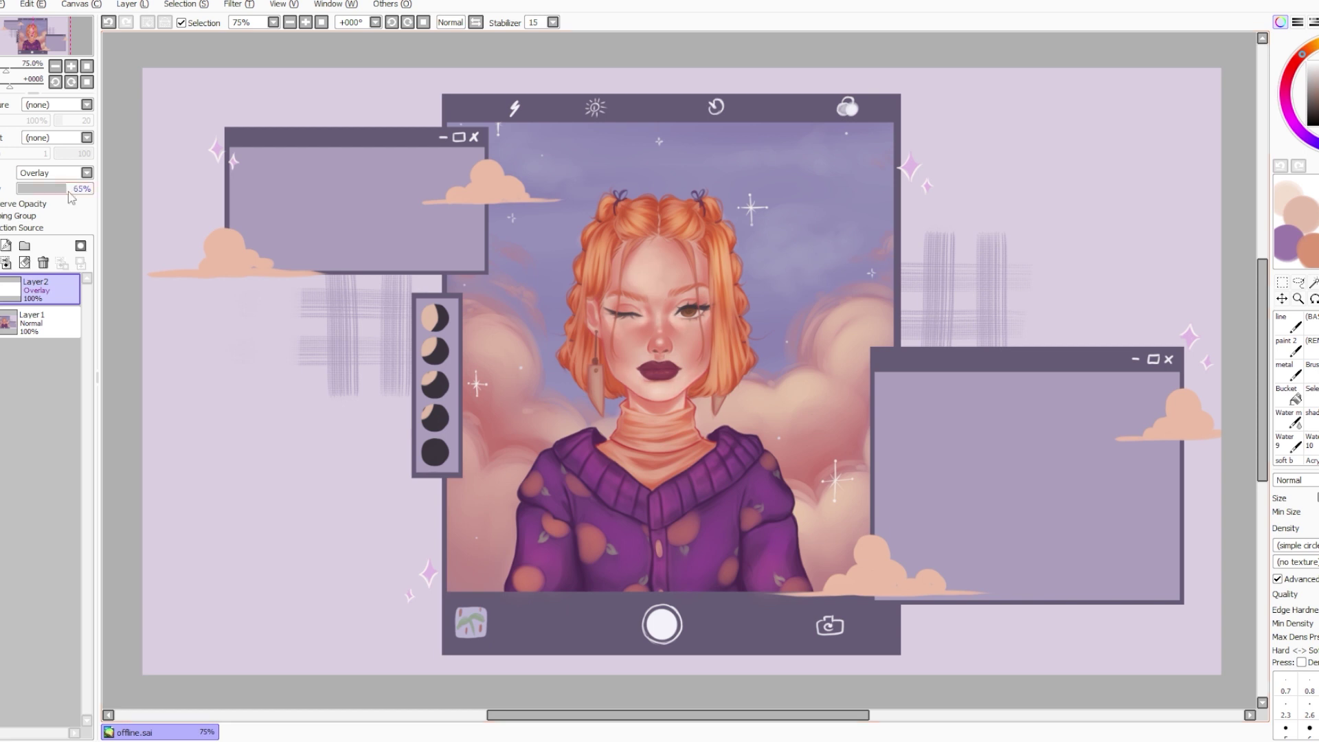
click(2, 4)
click(28, 76)
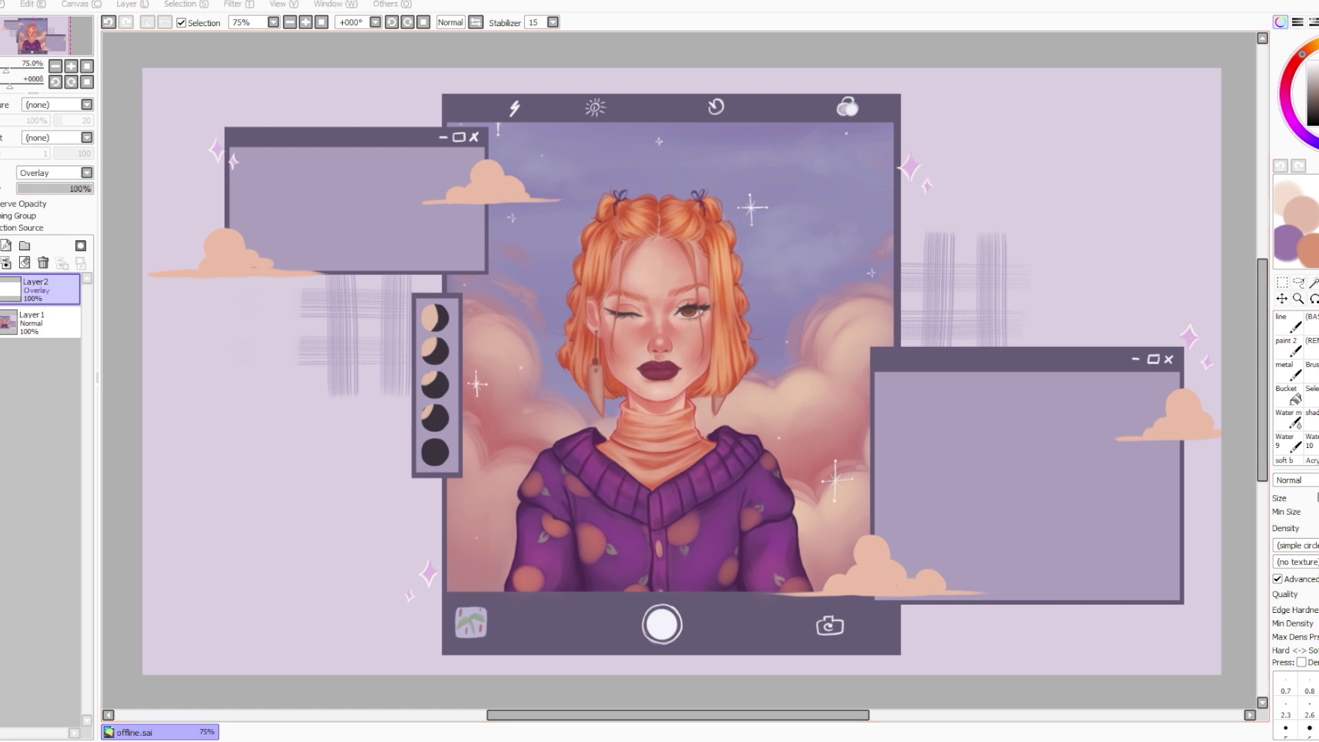
Brush a warm golden Overlay glow over the hair, face and turtleneck.
drag(1154, 410, 1155, 414)
click(1310, 49)
mouse_move(707, 207)
mouse_down()
mouse_move(720, 221)
mouse_move(738, 385)
mouse_move(687, 426)
mouse_move(777, 550)
mouse_move(708, 371)
mouse_up()
drag(663, 372, 674, 376)
mouse_move(701, 271)
mouse_down()
mouse_move(660, 216)
mouse_move(584, 242)
mouse_move(567, 376)
mouse_up()
Extend the glow with a larger brush over the right-hand side of the cardigan and the nearby clouds, soften its opacity and merge the layer.
key(])
key(])
key(])
key(])
key(])
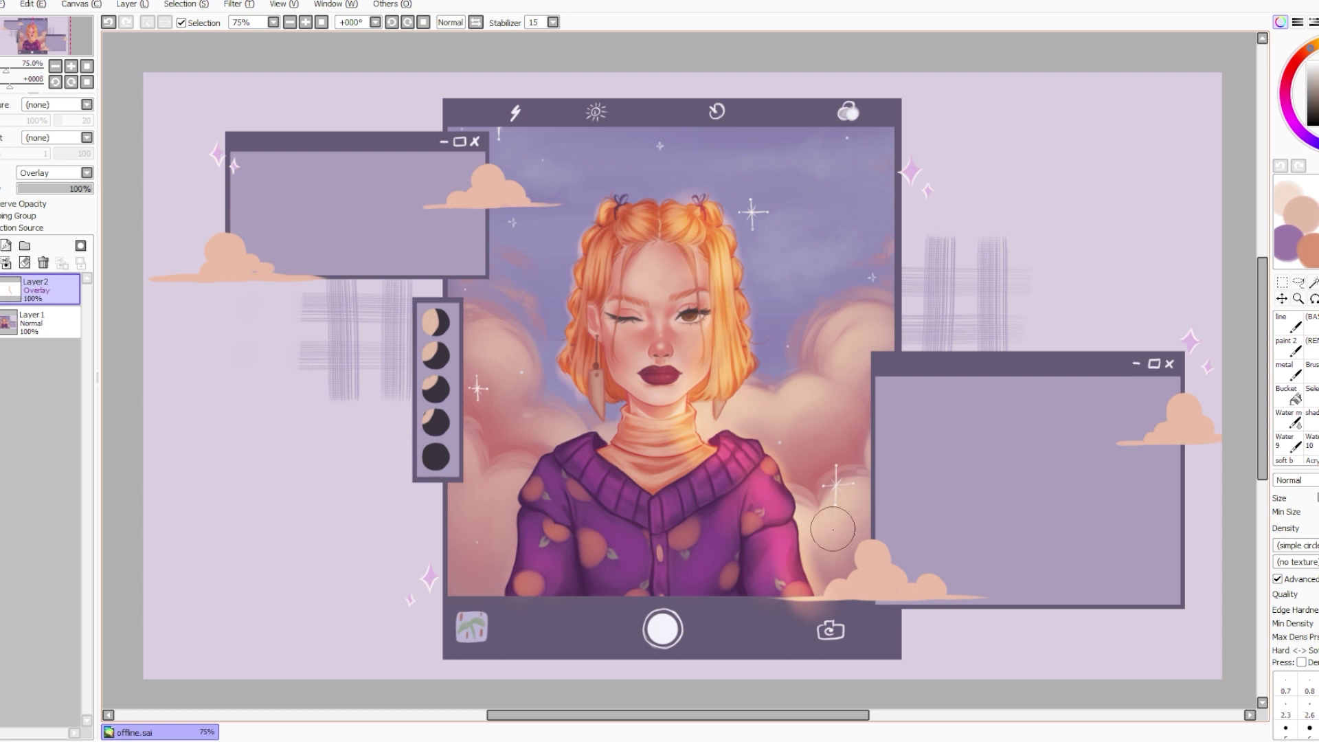
drag(834, 527, 839, 527)
key(])
key(])
drag(769, 417, 841, 325)
drag(26, 189, 50, 202)
click(6, 262)
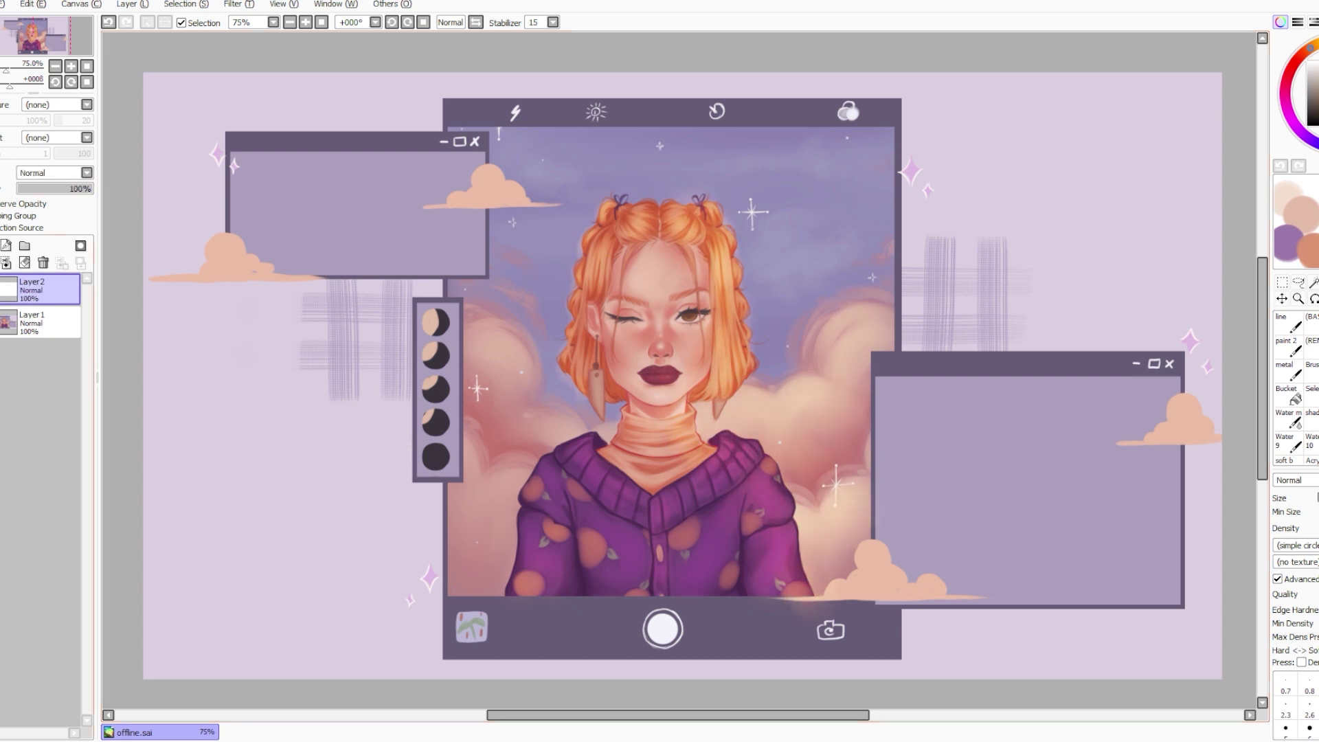
Paint soft warm glows on and around the four small clouds over the windows, and merge the layer down.
click(55, 174)
drag(496, 203, 484, 196)
drag(265, 275, 224, 261)
drag(1167, 437, 1188, 426)
drag(900, 571, 857, 563)
drag(41, 189, 98, 191)
key(ctrl+e)
key(space)
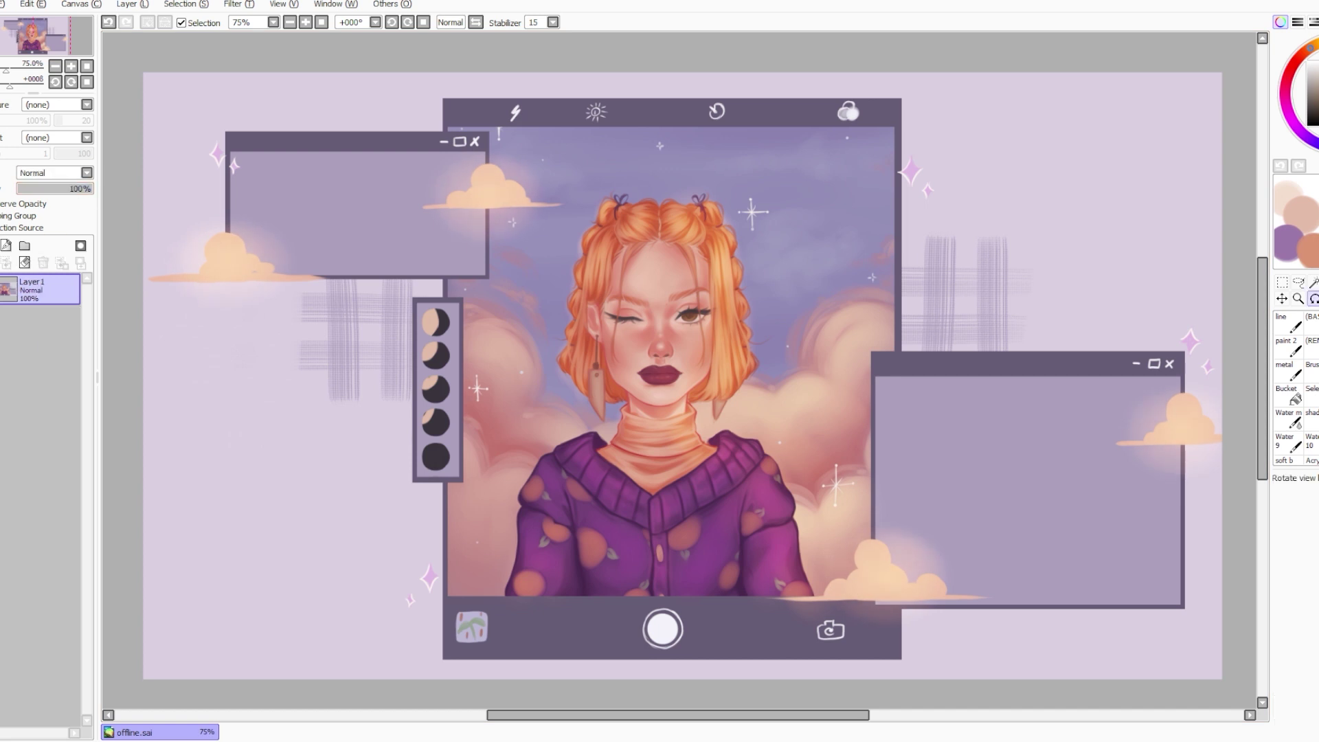
scroll(630, 265, up, 1)
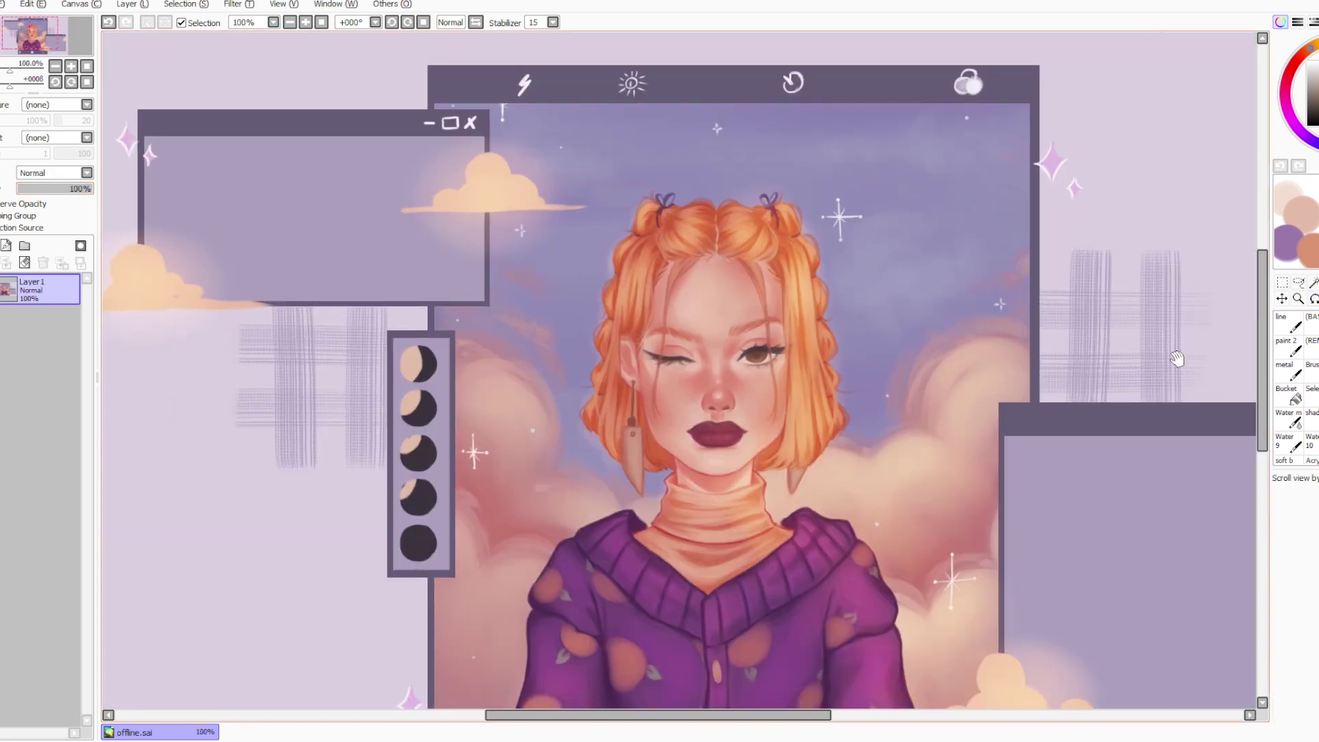
click(1289, 323)
scroll(1193, 377, down, 1)
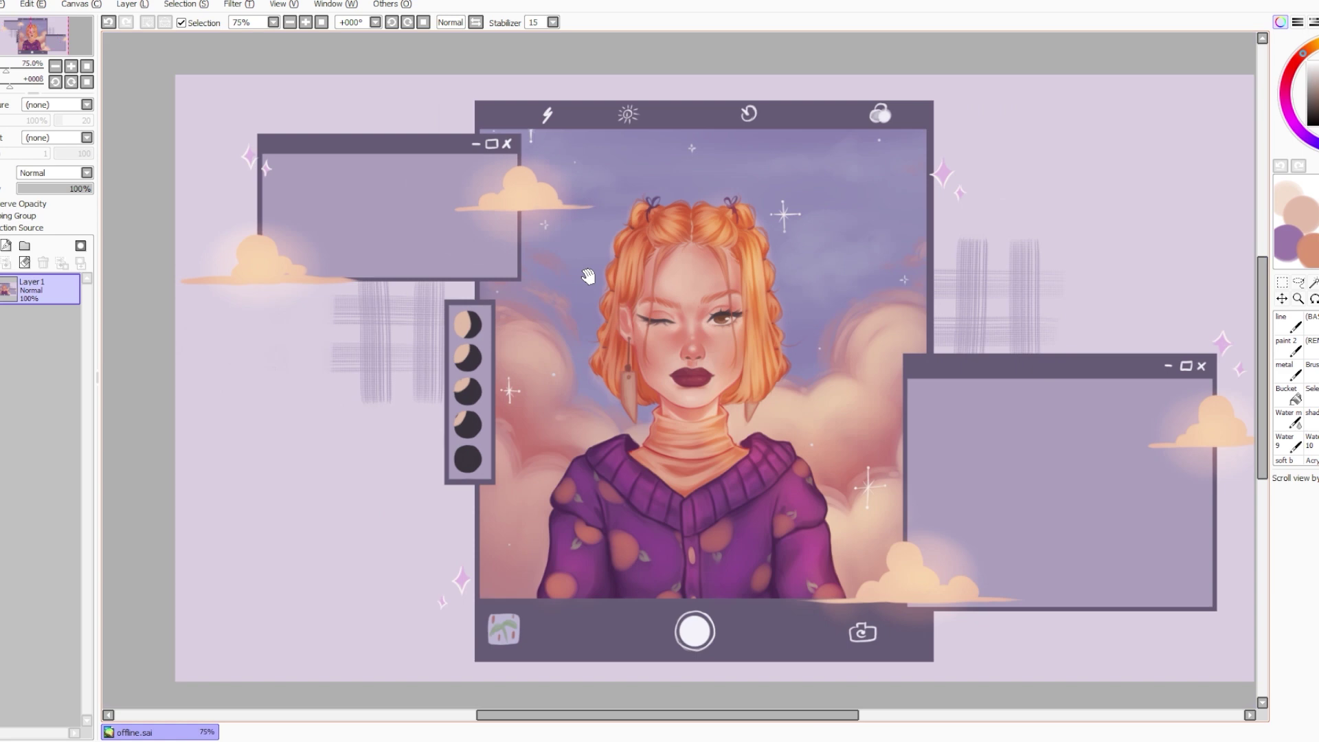
drag(1193, 376, 1145, 374)
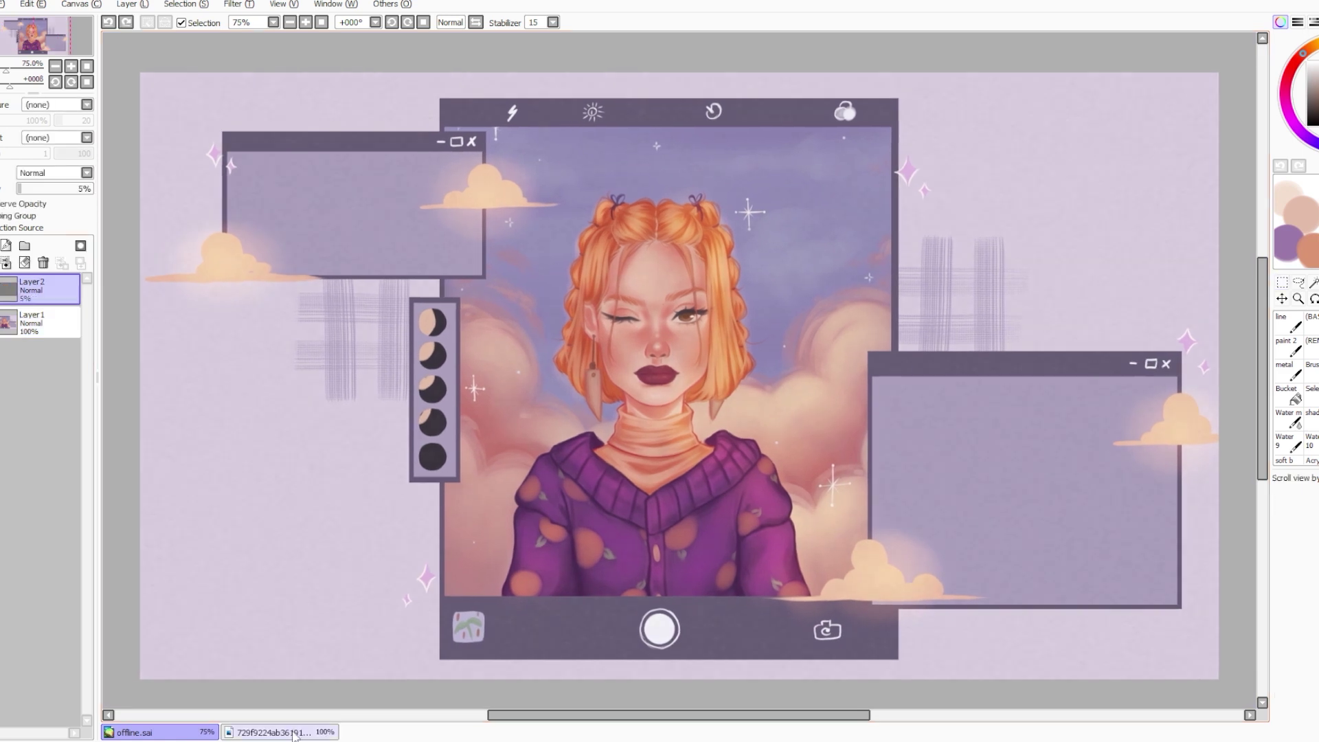
Draw rough textured edge lines along both cardigan sleeves on Layer1 with the Rock 03 textured brush.
scroll(1290, 380, down, 3)
click(1289, 380)
right_click(527, 523)
click(1286, 657)
click(42, 323)
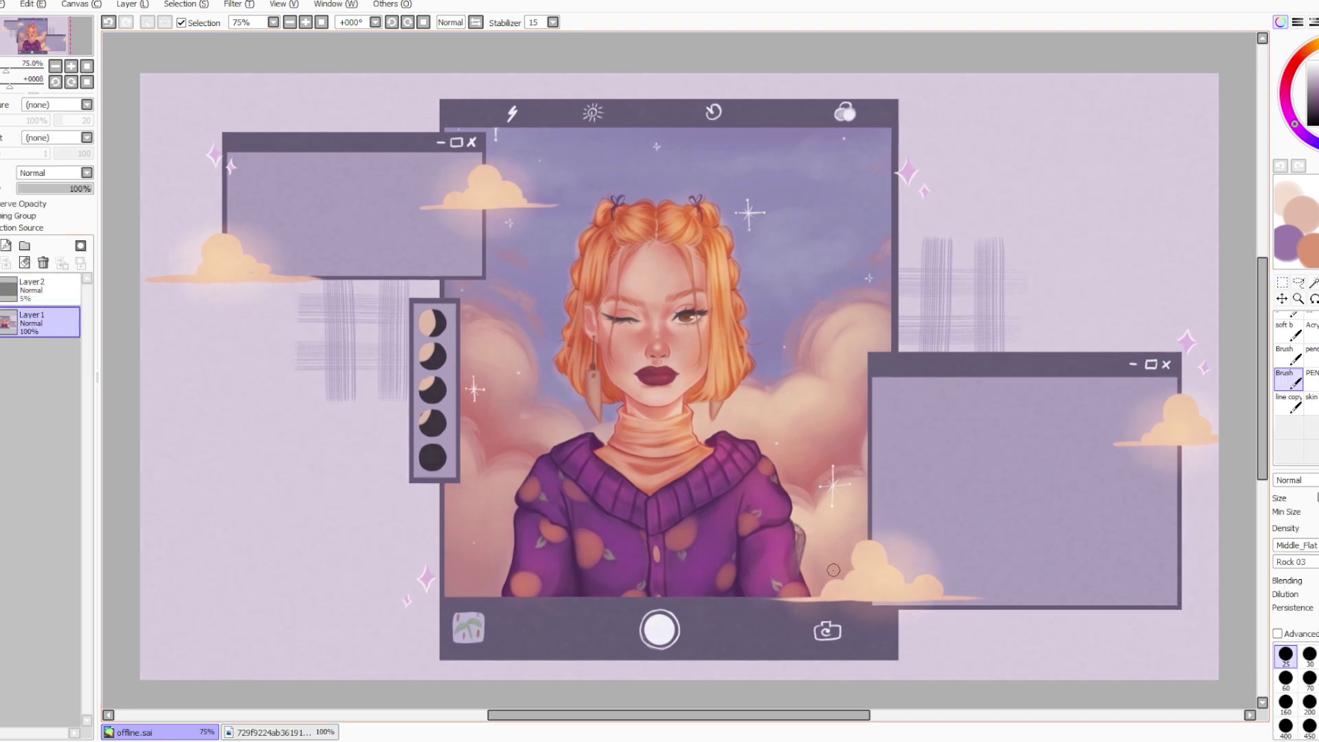
click(1309, 656)
drag(797, 527, 810, 601)
drag(515, 520, 510, 570)
key(ctrl+z)
right_click(527, 521)
drag(517, 512, 510, 560)
key(])
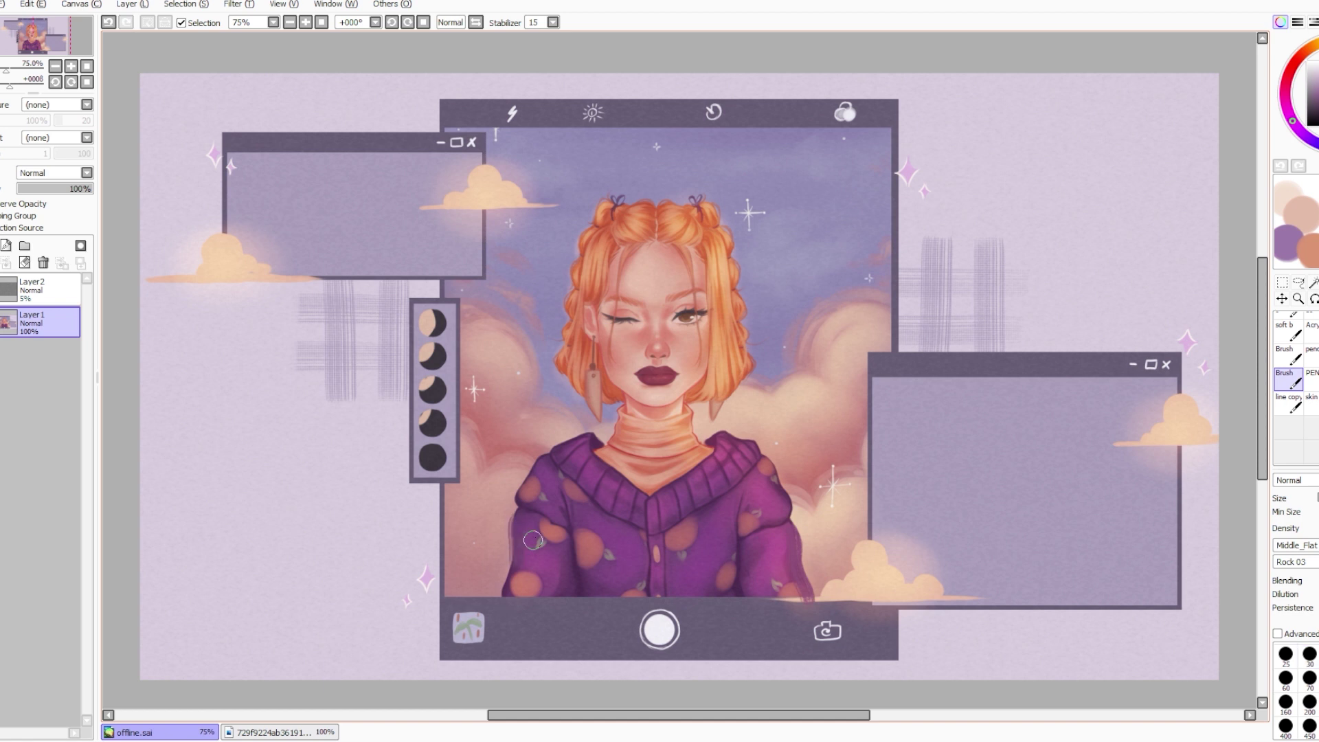
Add sketchy textured outlines around the top of the cardigan's collar, the shoulders and the outer sleeves.
key([)
key([)
drag(709, 438, 751, 444)
key(ctrl+z)
key(ctrl+z)
key(ctrl+z)
drag(557, 449, 601, 440)
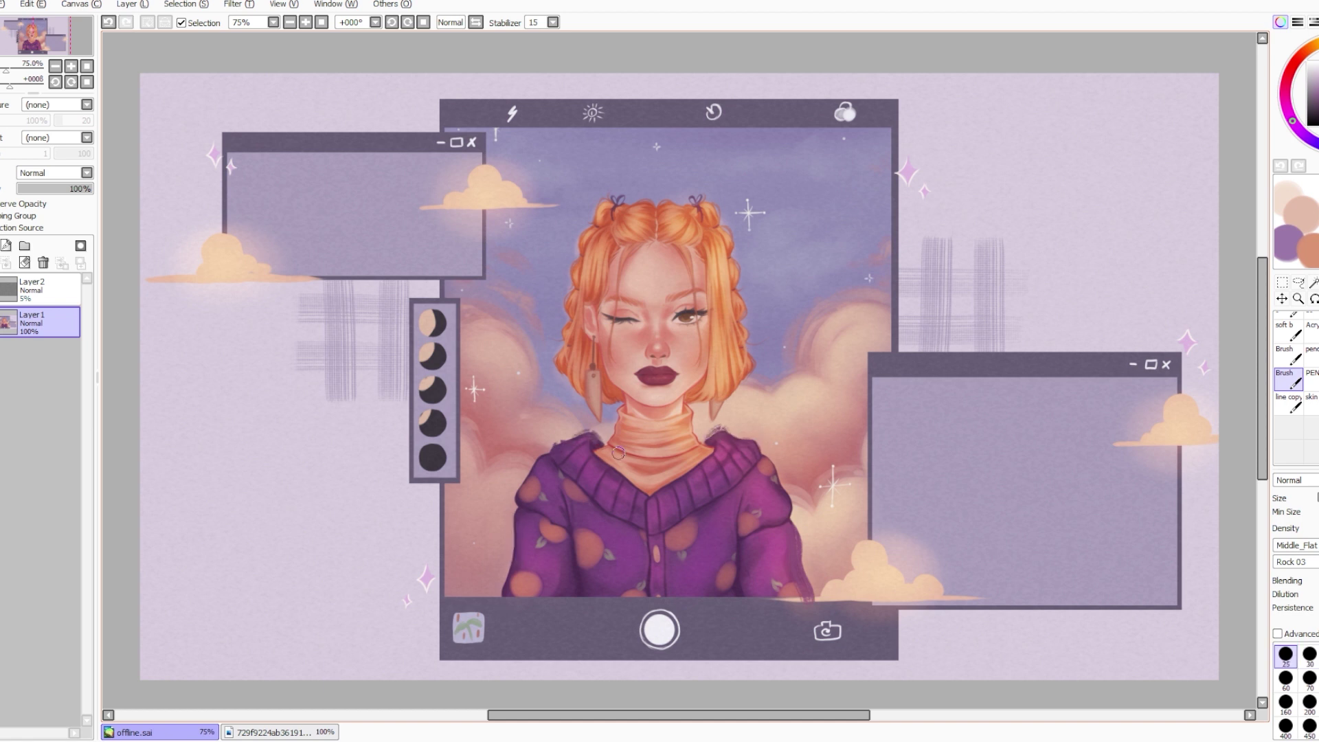
drag(513, 515, 500, 595)
mouse_move(520, 500)
mouse_down()
mouse_move(544, 456)
mouse_move(576, 438)
mouse_up()
key(ctrl+z)
drag(767, 461, 793, 510)
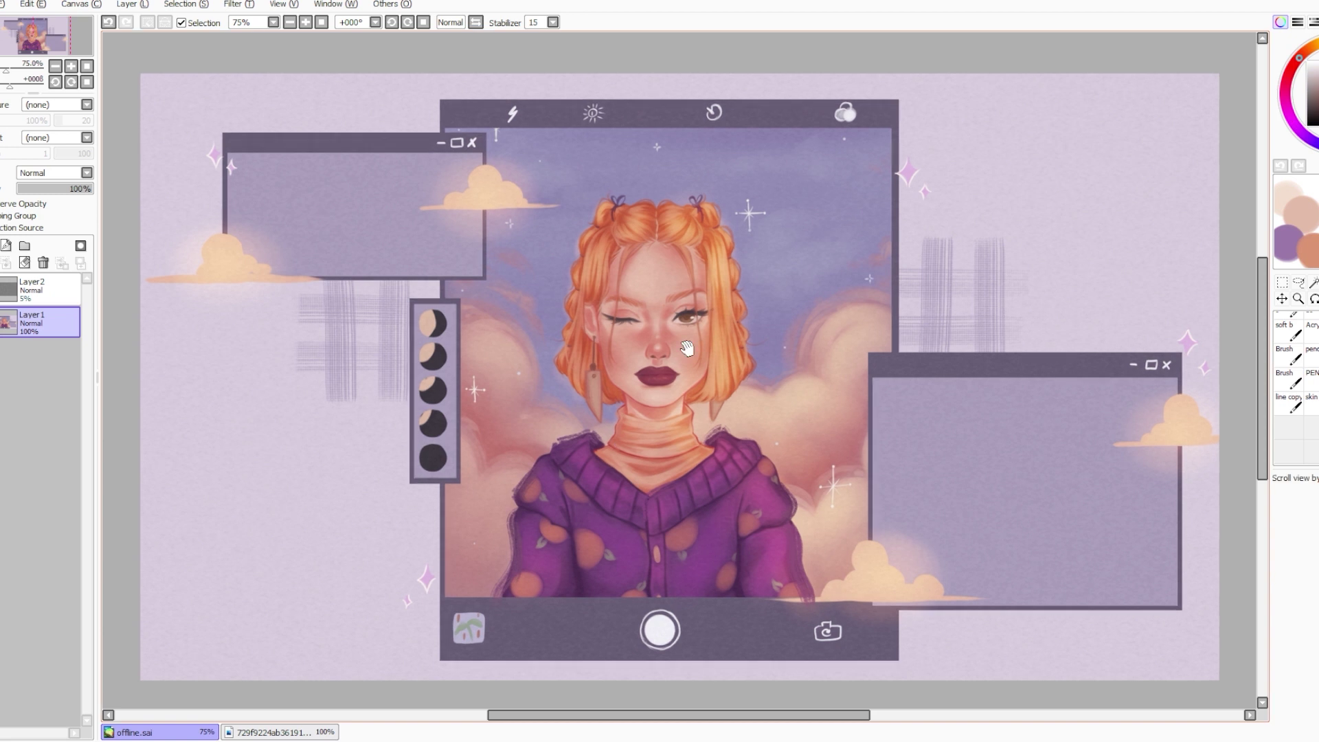
Touch up the edge between the turtleneck and the cardigan's collar with the line brush.
scroll(673, 392, up, 1)
key(b)
key(ctrl+z)
right_click(582, 477)
drag(569, 472, 578, 482)
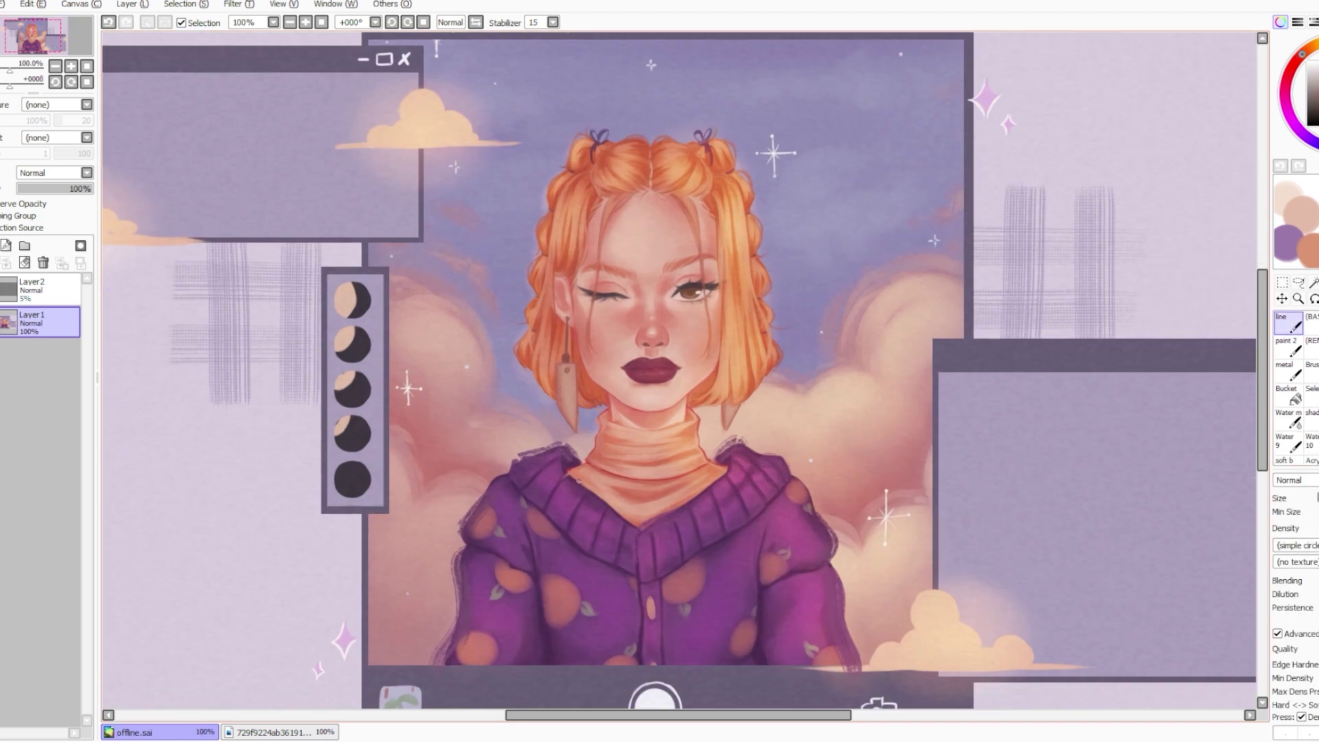
scroll(723, 473, down, 1)
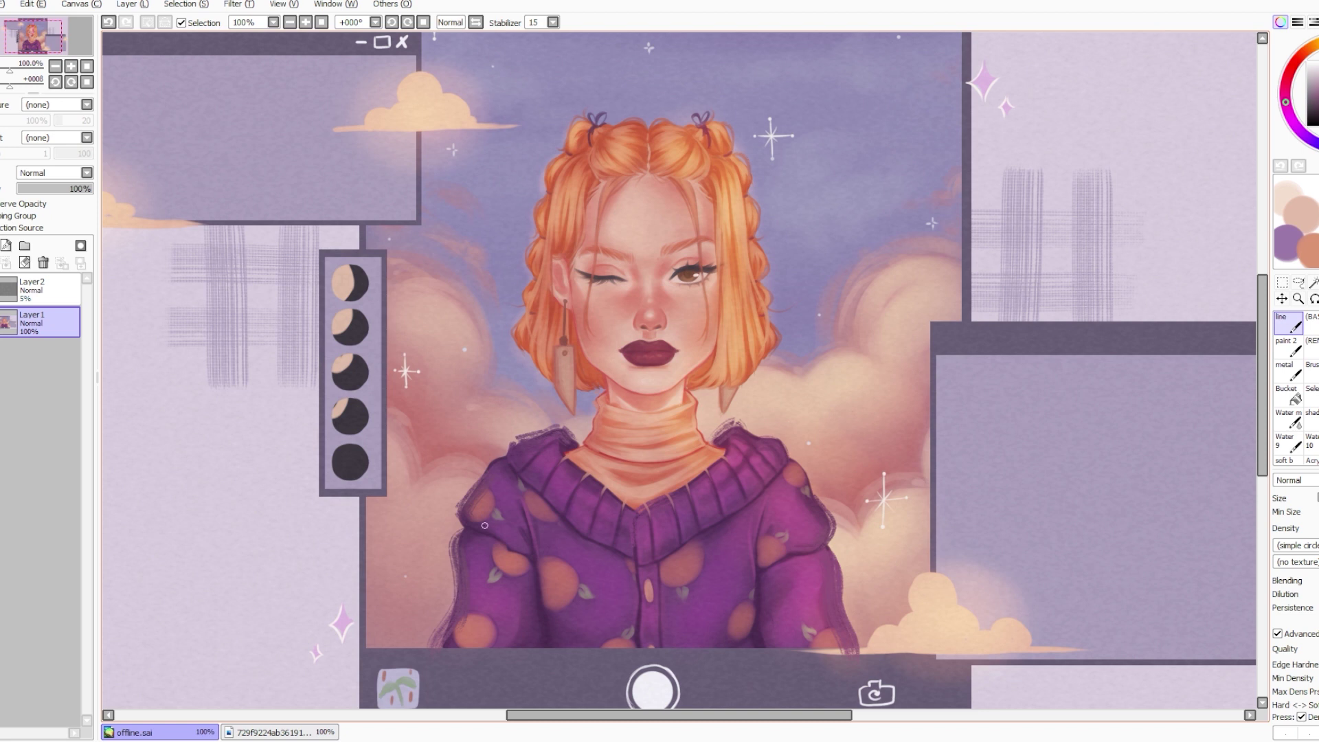
key(b)
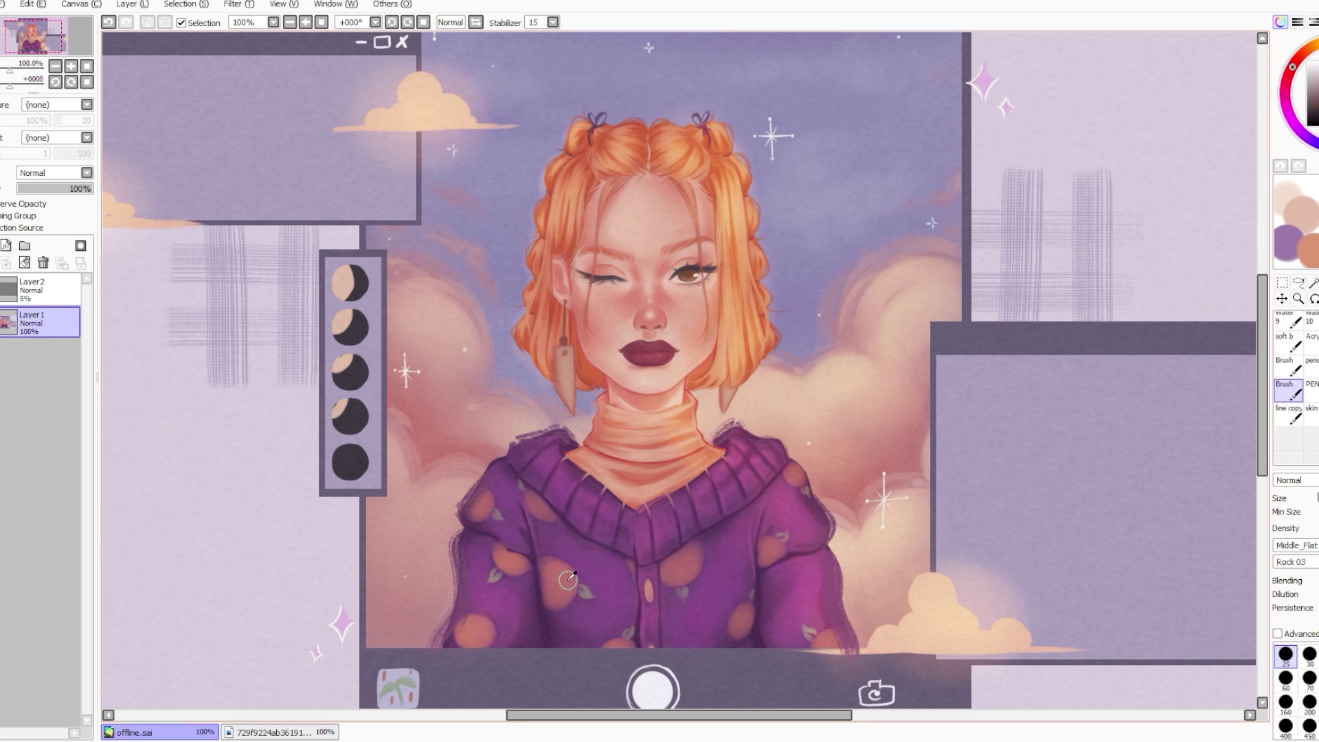
Roughen the edges of the orange fruit shapes on the cardigan sleeves with the textured brush.
key(ctrl+z)
drag(496, 550, 506, 567)
drag(469, 615, 492, 637)
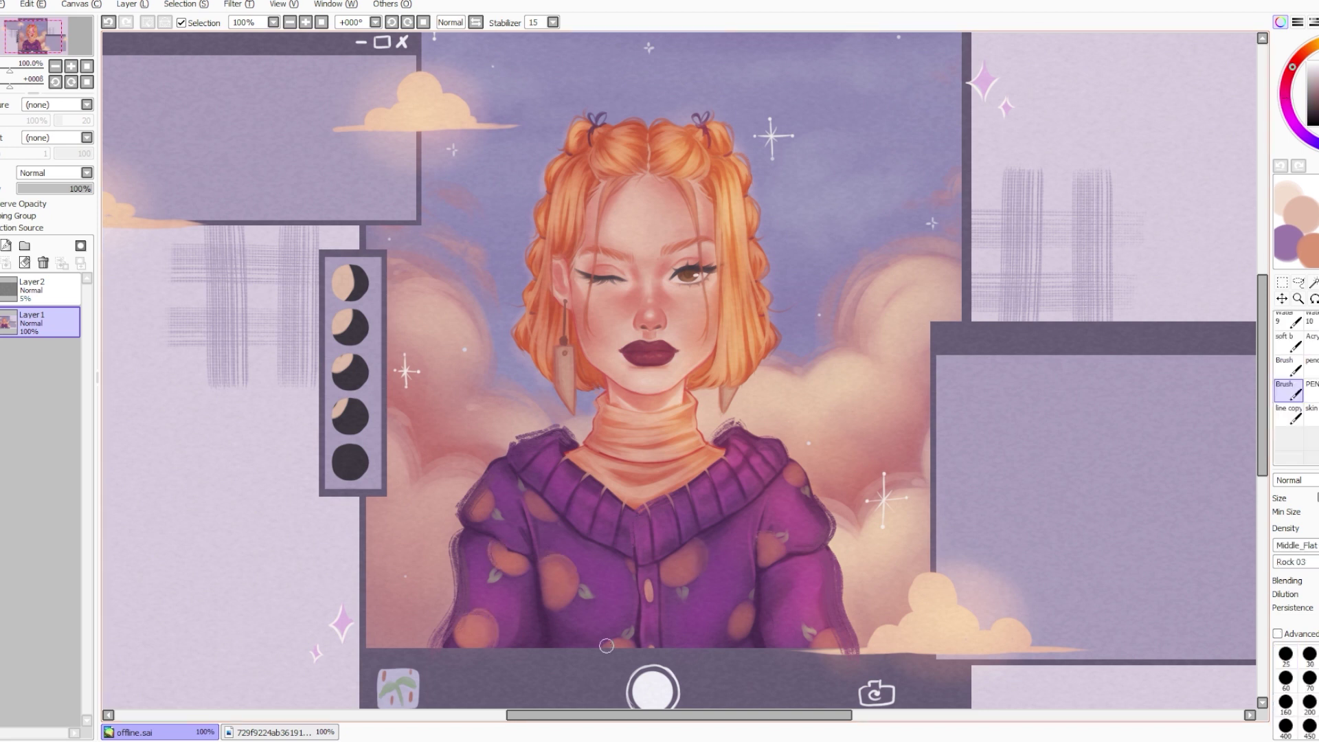
drag(830, 633, 844, 632)
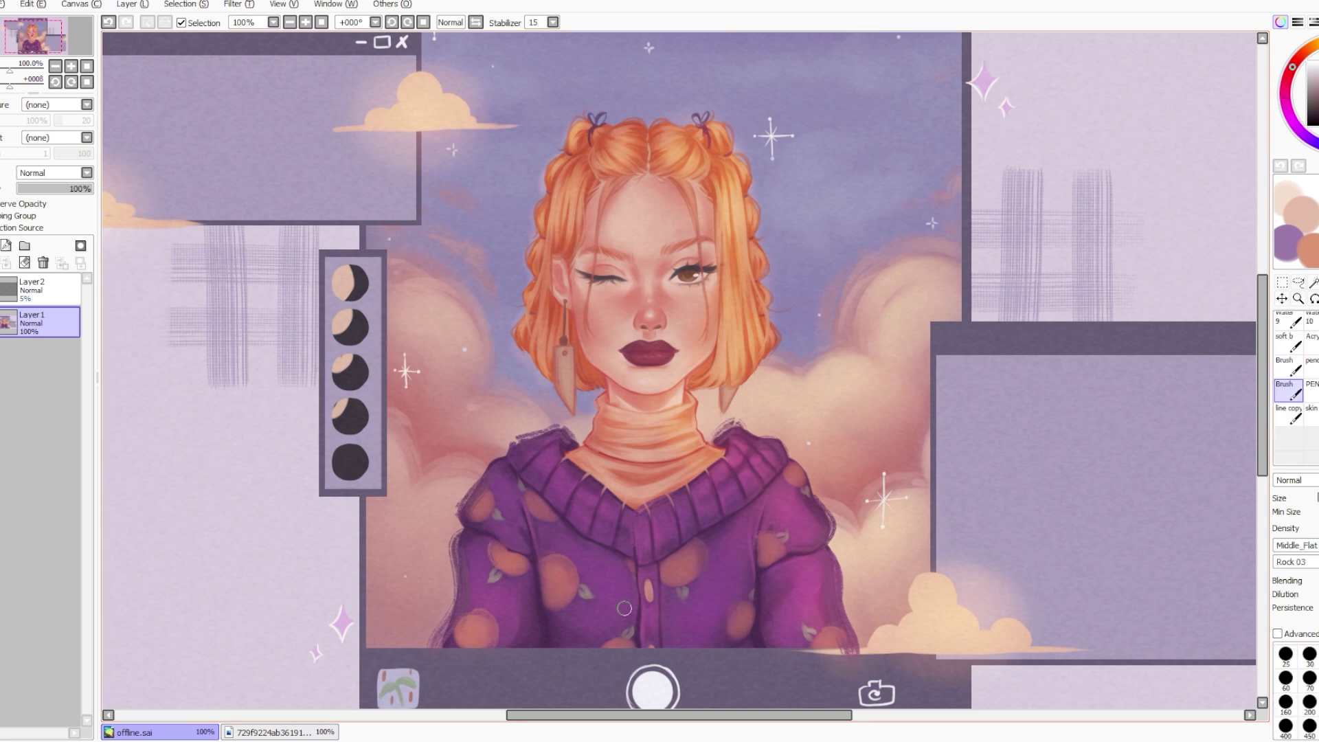
Save the illustration.
scroll(679, 371, down, 1)
key(space)
drag(653, 385, 702, 360)
click(2, 4)
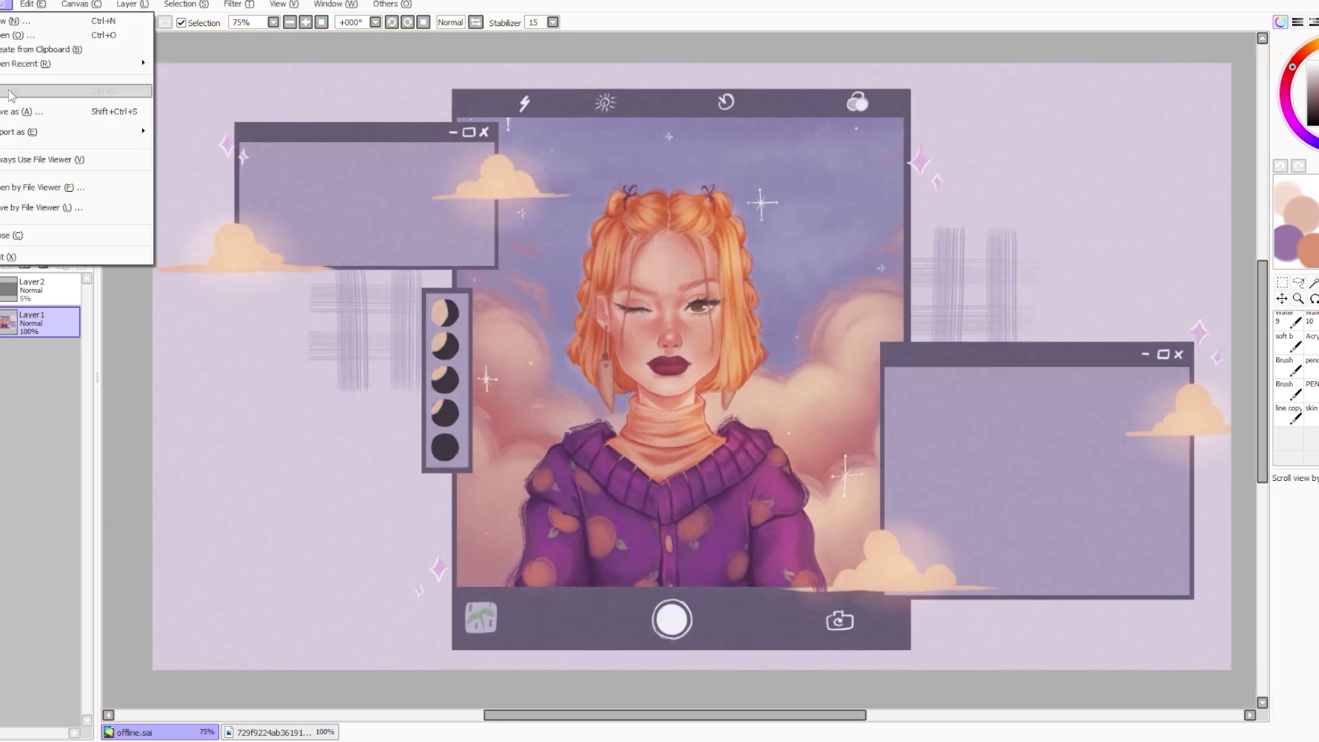